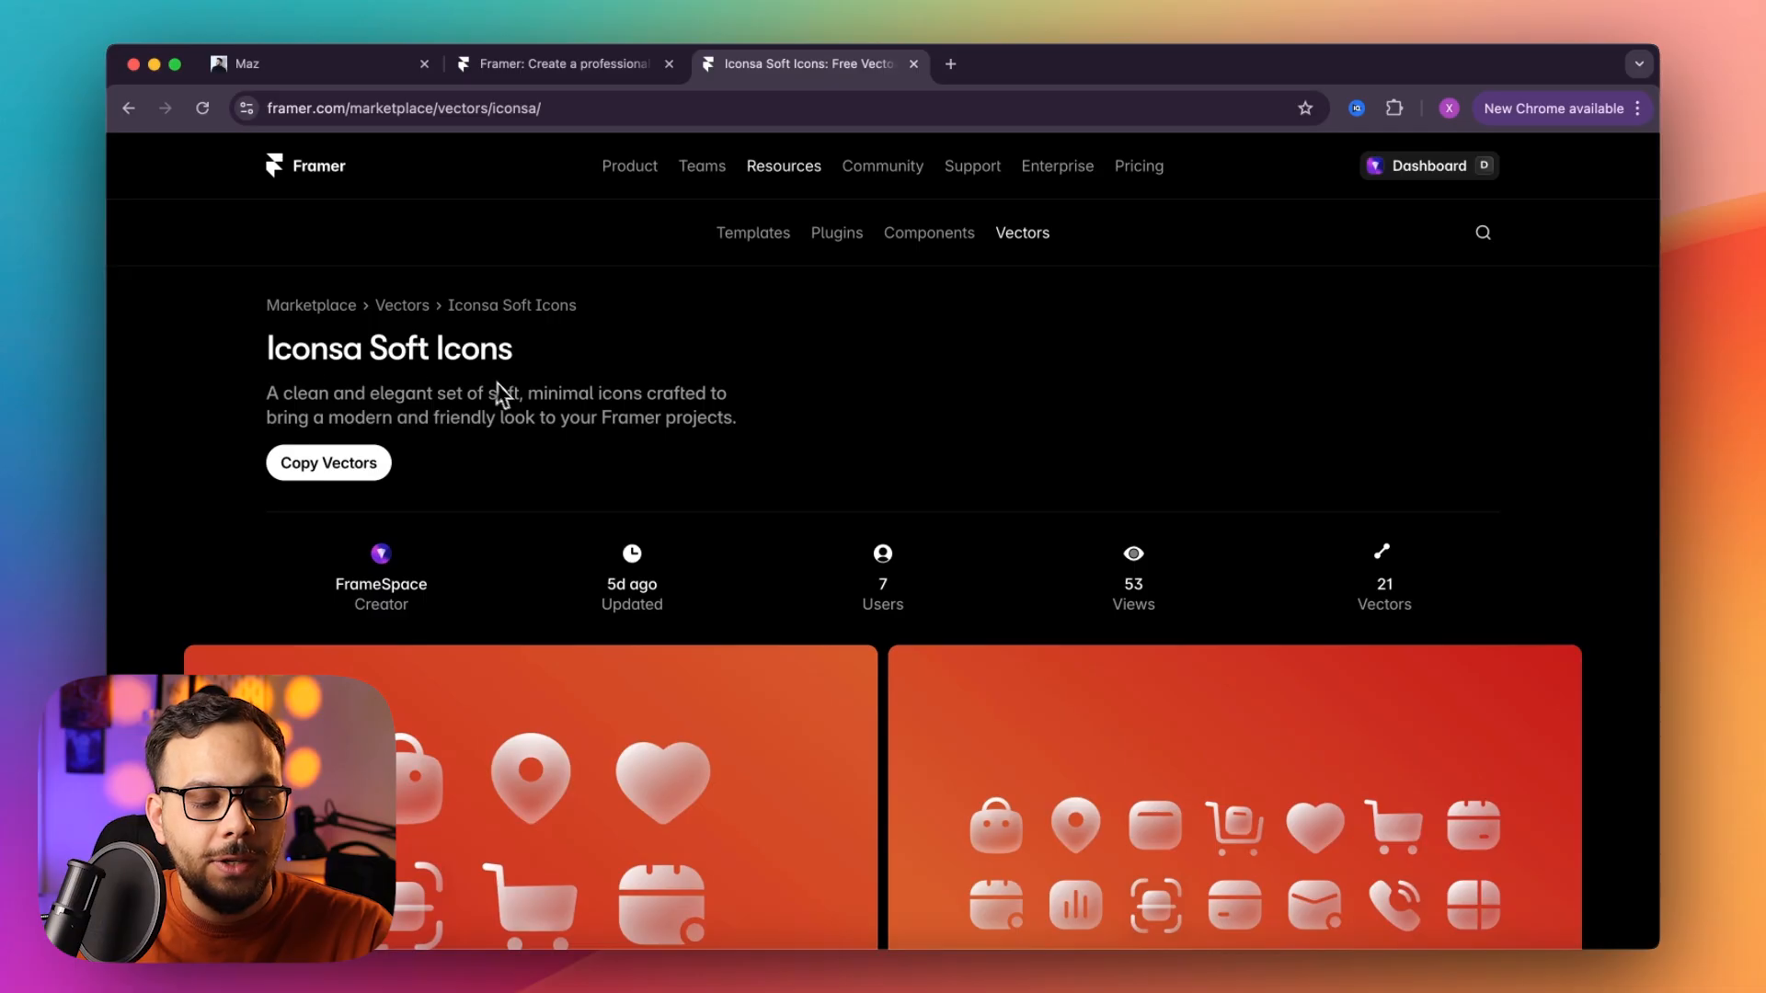
# Look over the Iconsa Soft Icons marketplace listing, including its preview images and description.
pyautogui.scroll(5, 804, 489)
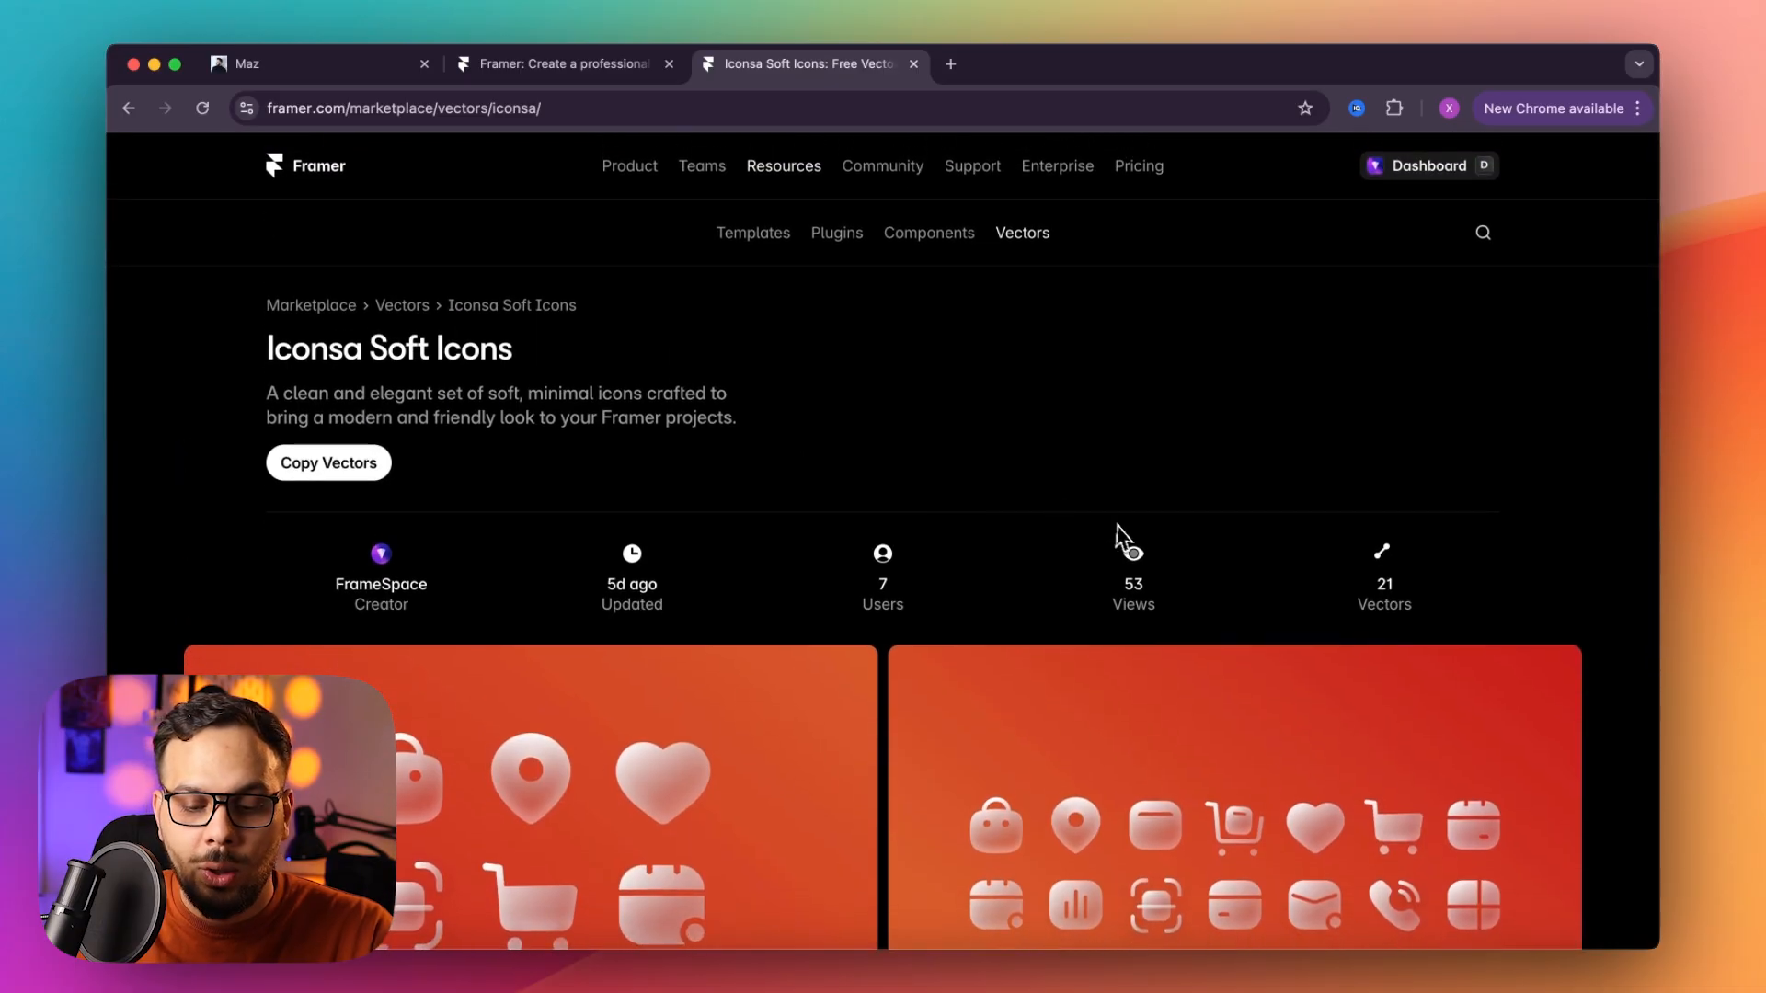
pyautogui.scroll(-5, 1123, 576)
pyautogui.scroll(5, 1123, 576)
pyautogui.scroll(-5, 1123, 576)
pyautogui.scroll(-2, 1123, 576)
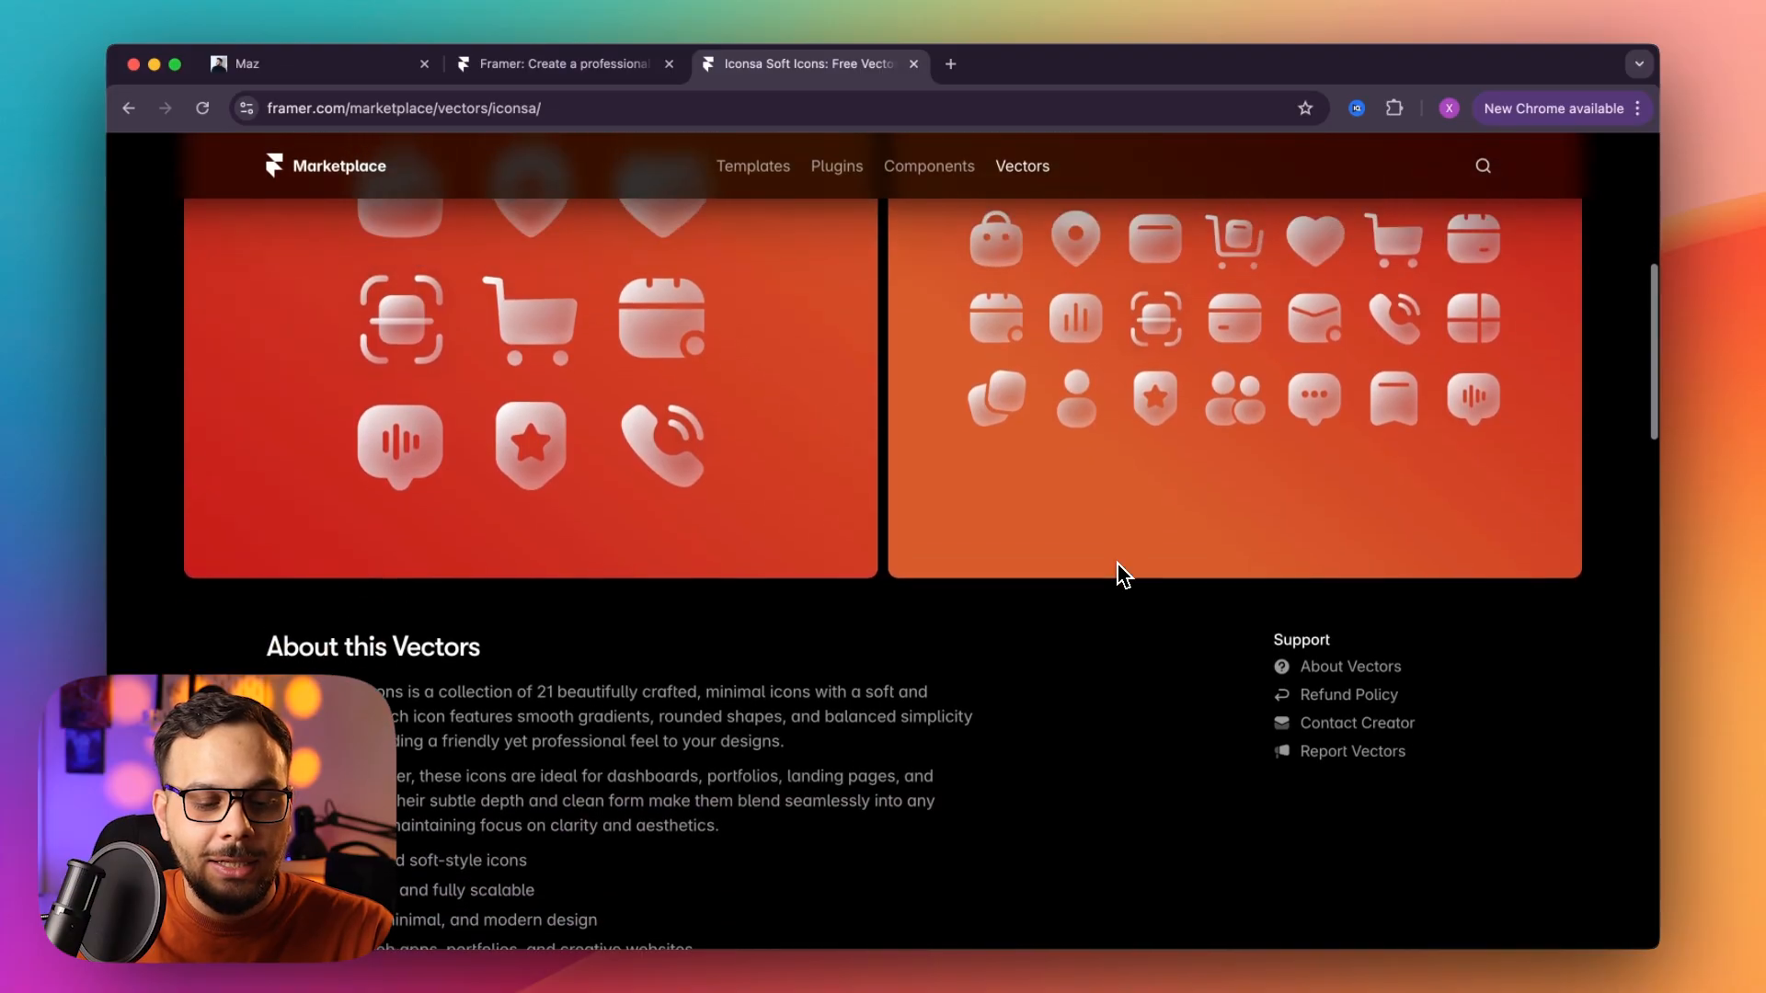
pyautogui.scroll(6, 1123, 575)
pyautogui.scroll(-1, 1123, 576)
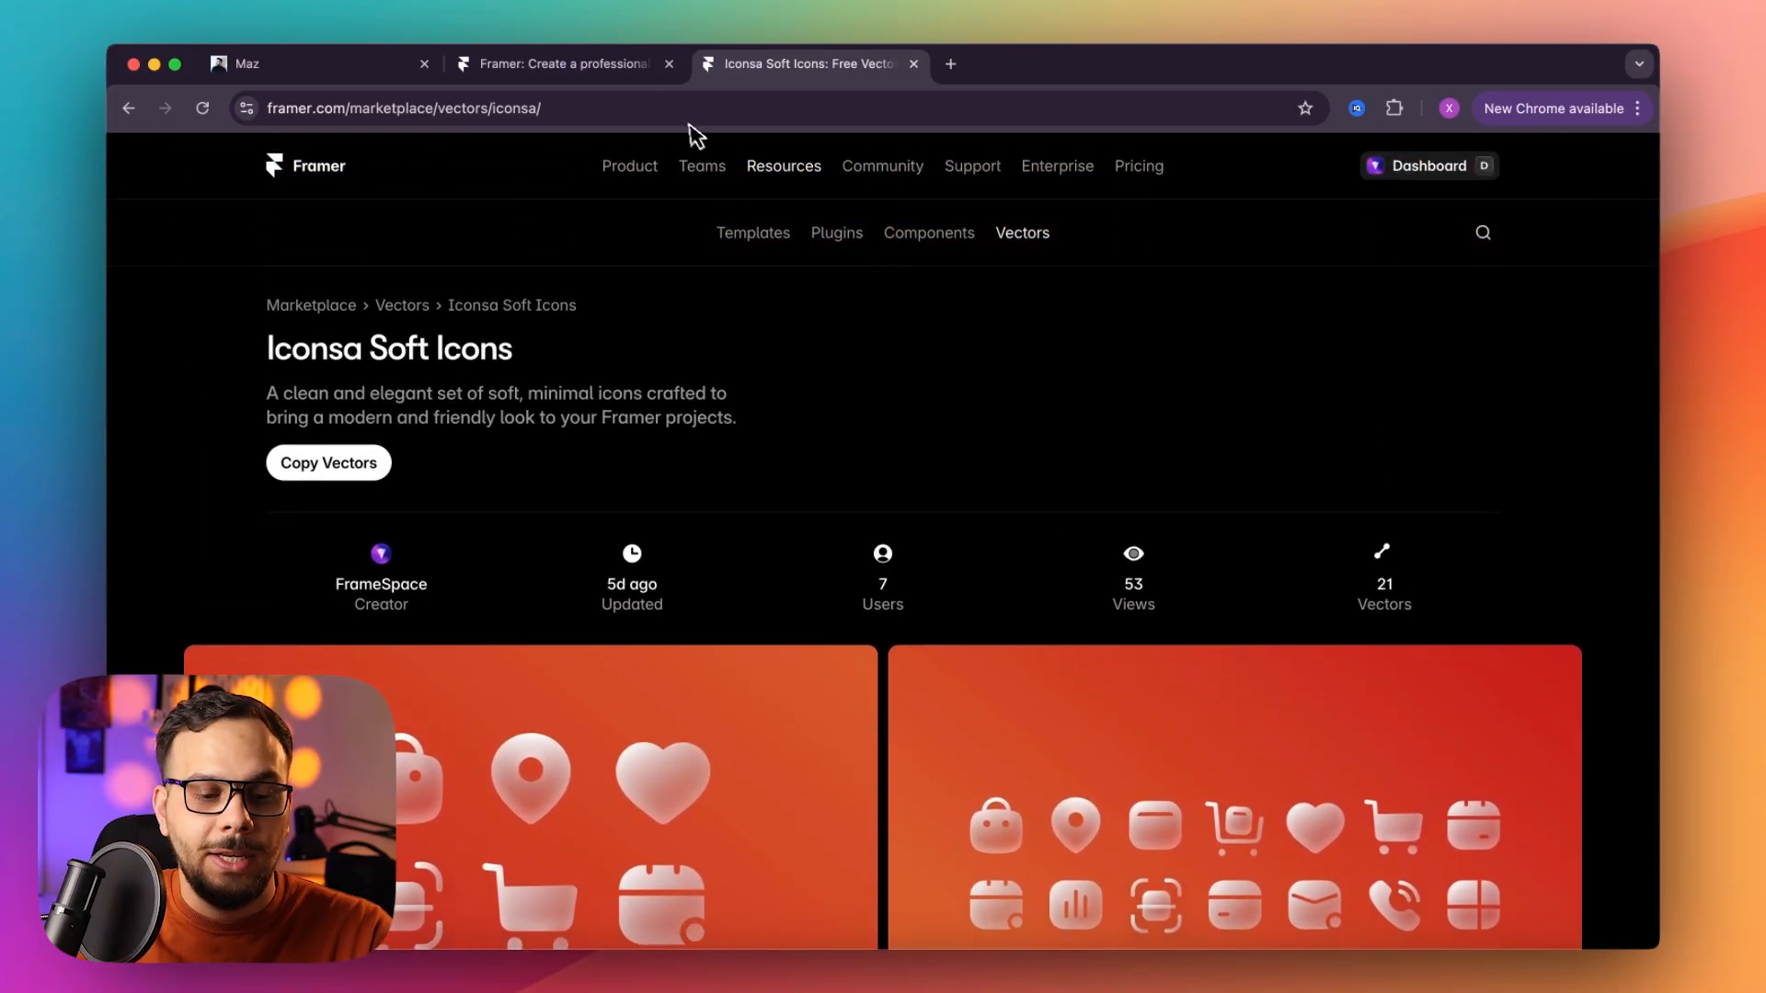
# Switch to the Vector Requirements page and read its Expectations and Originality sections.
pyautogui.click(599, 66)
pyautogui.scroll(-3, 833, 368)
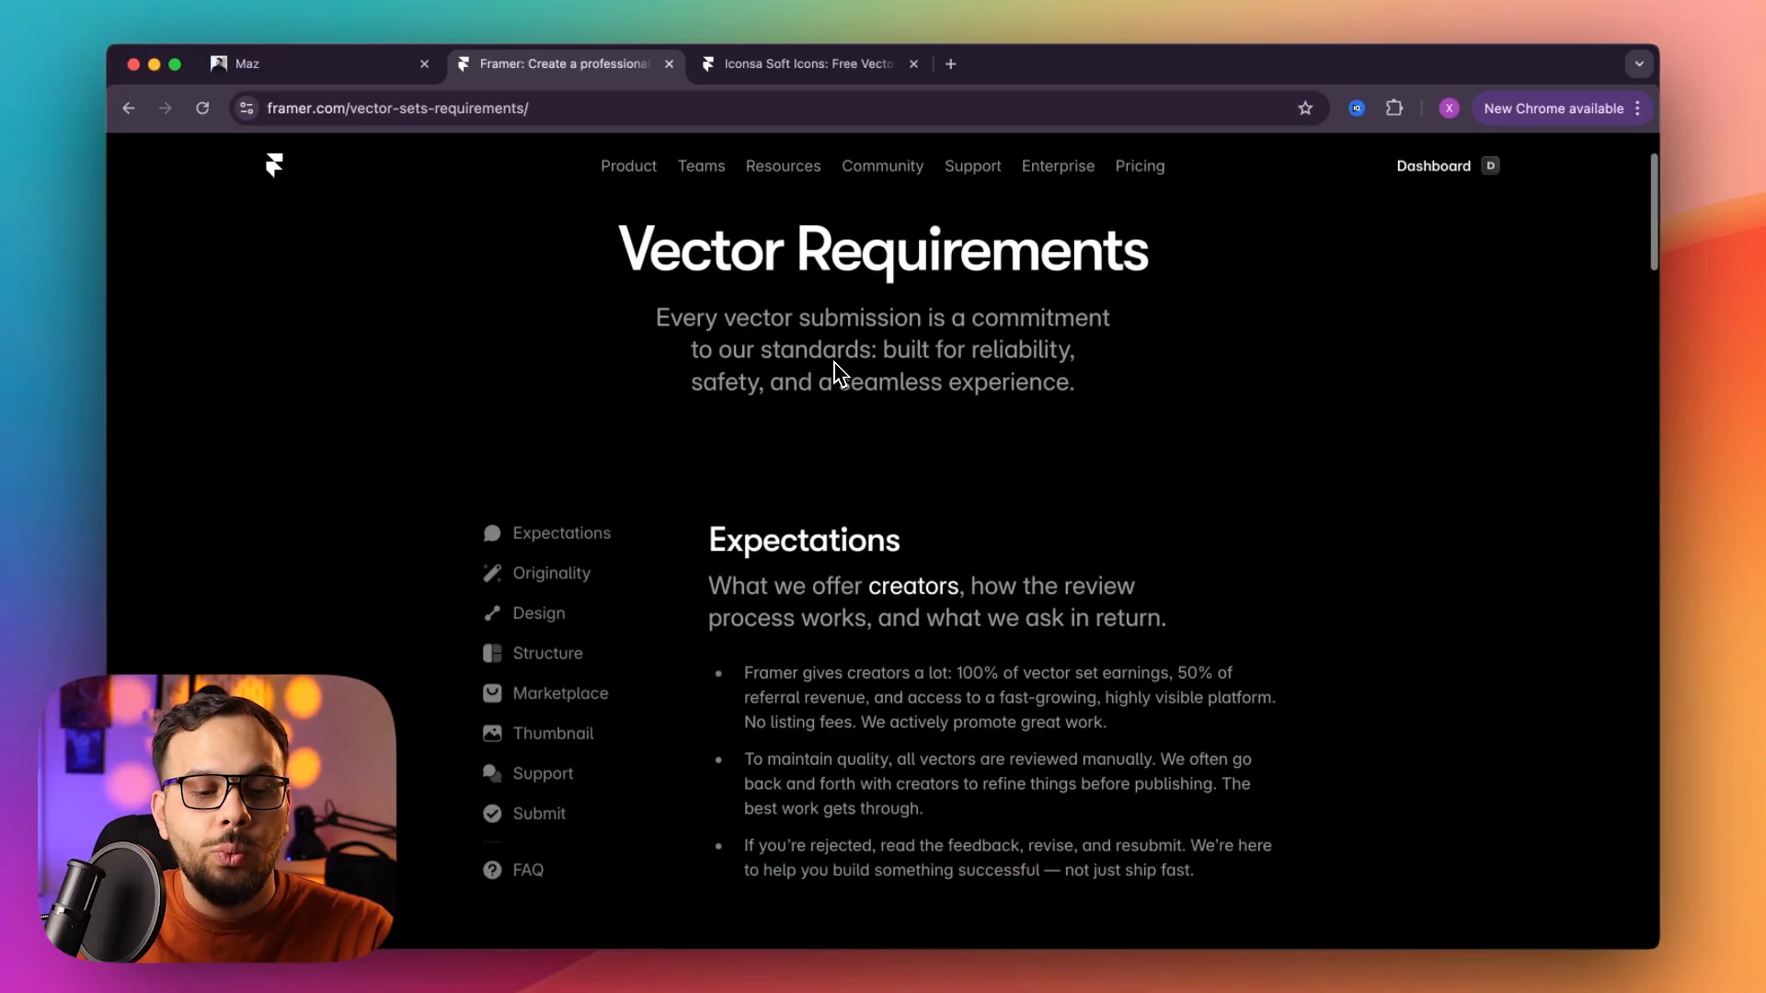
pyautogui.scroll(1, 824, 383)
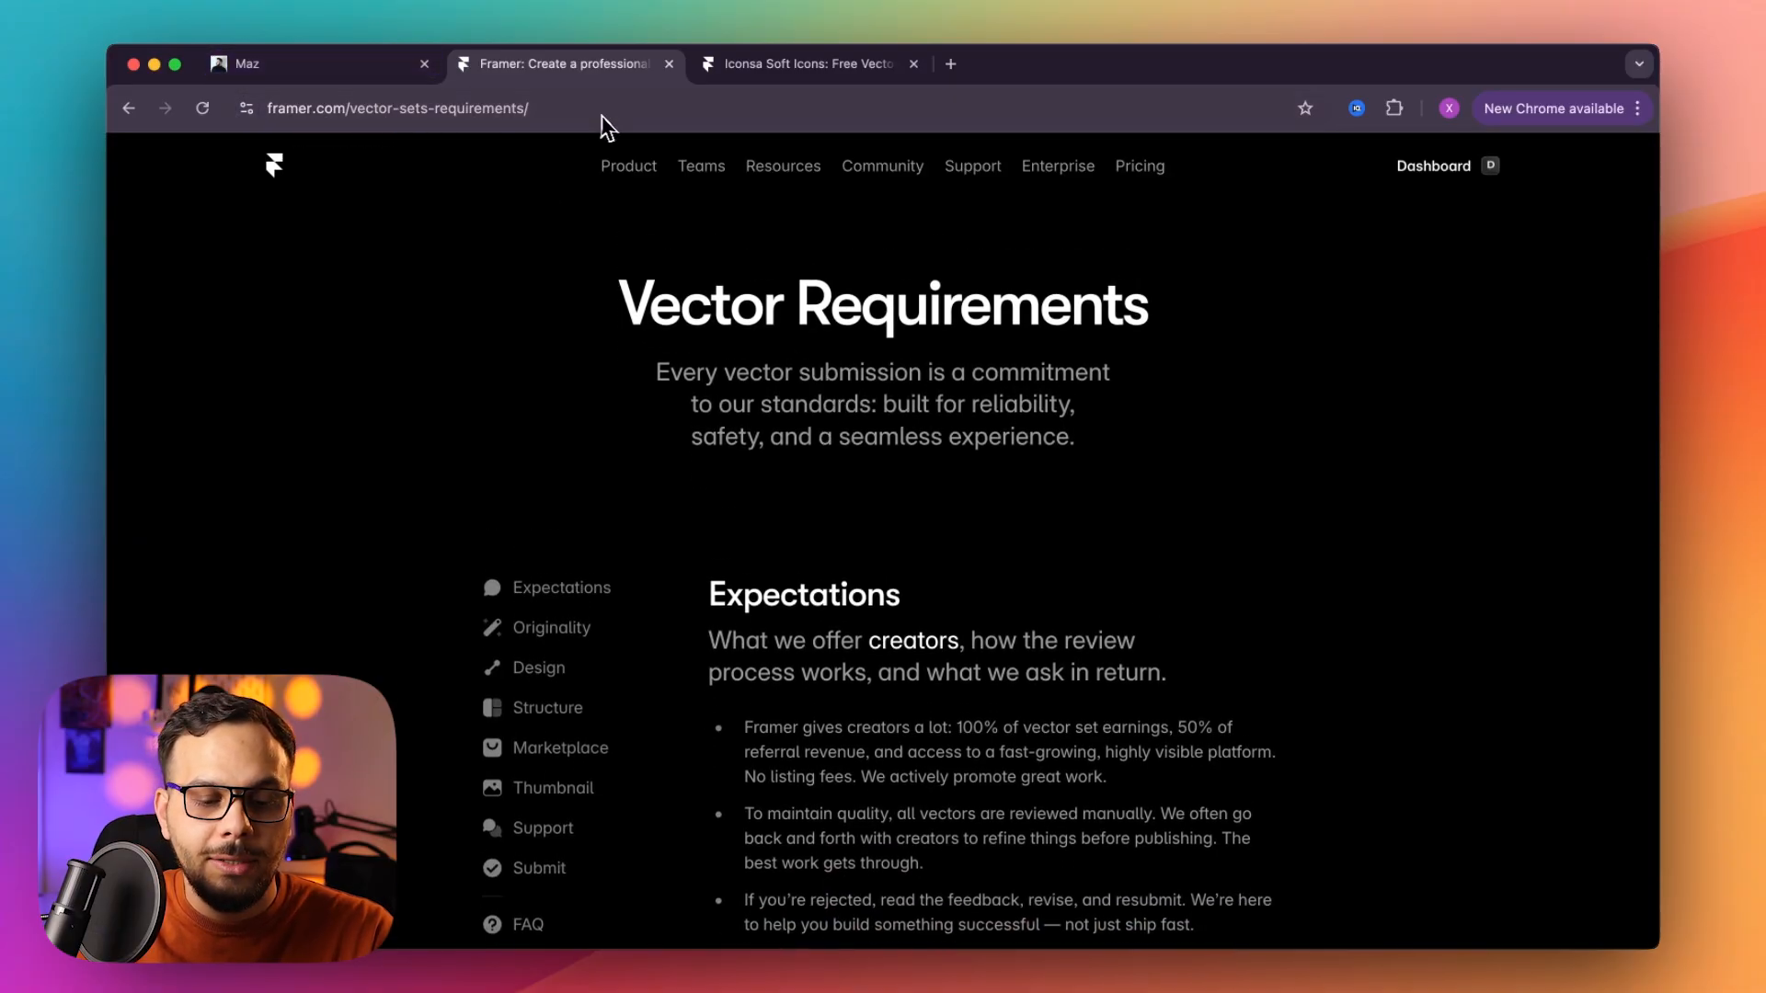
pyautogui.scroll(-2, 1021, 419)
pyautogui.scroll(-3, 1016, 411)
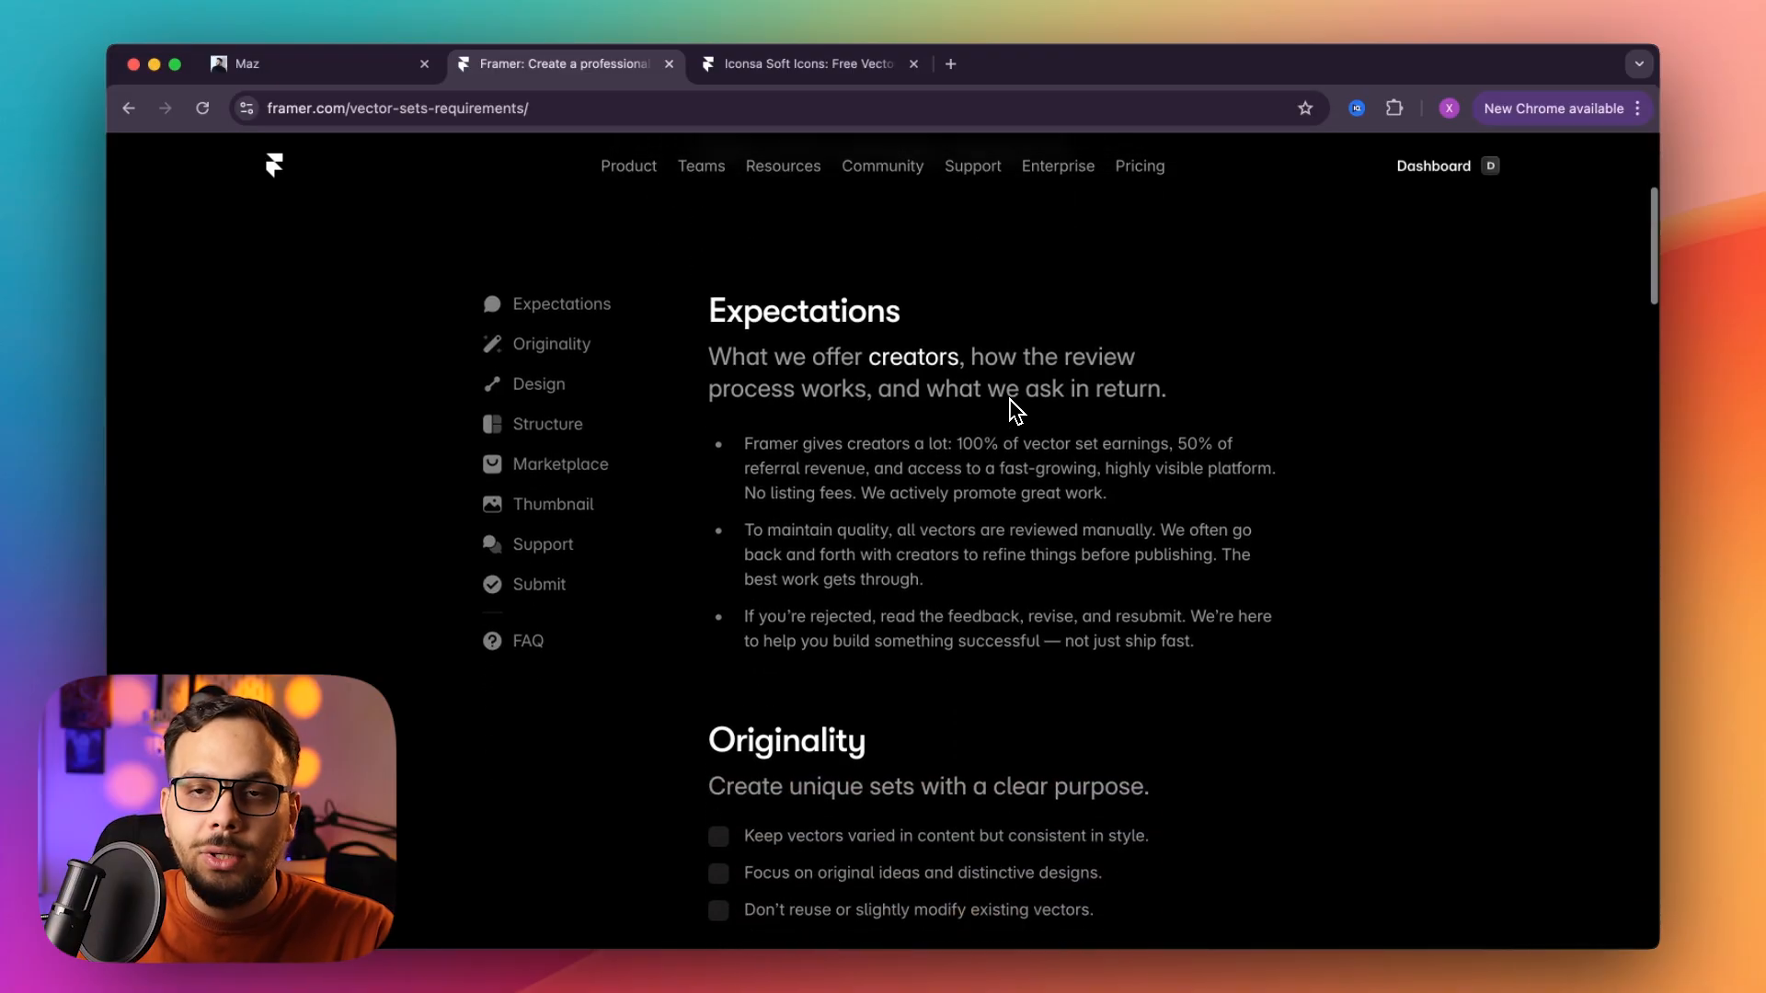
pyautogui.scroll(-2, 1017, 412)
pyautogui.scroll(-3, 1012, 410)
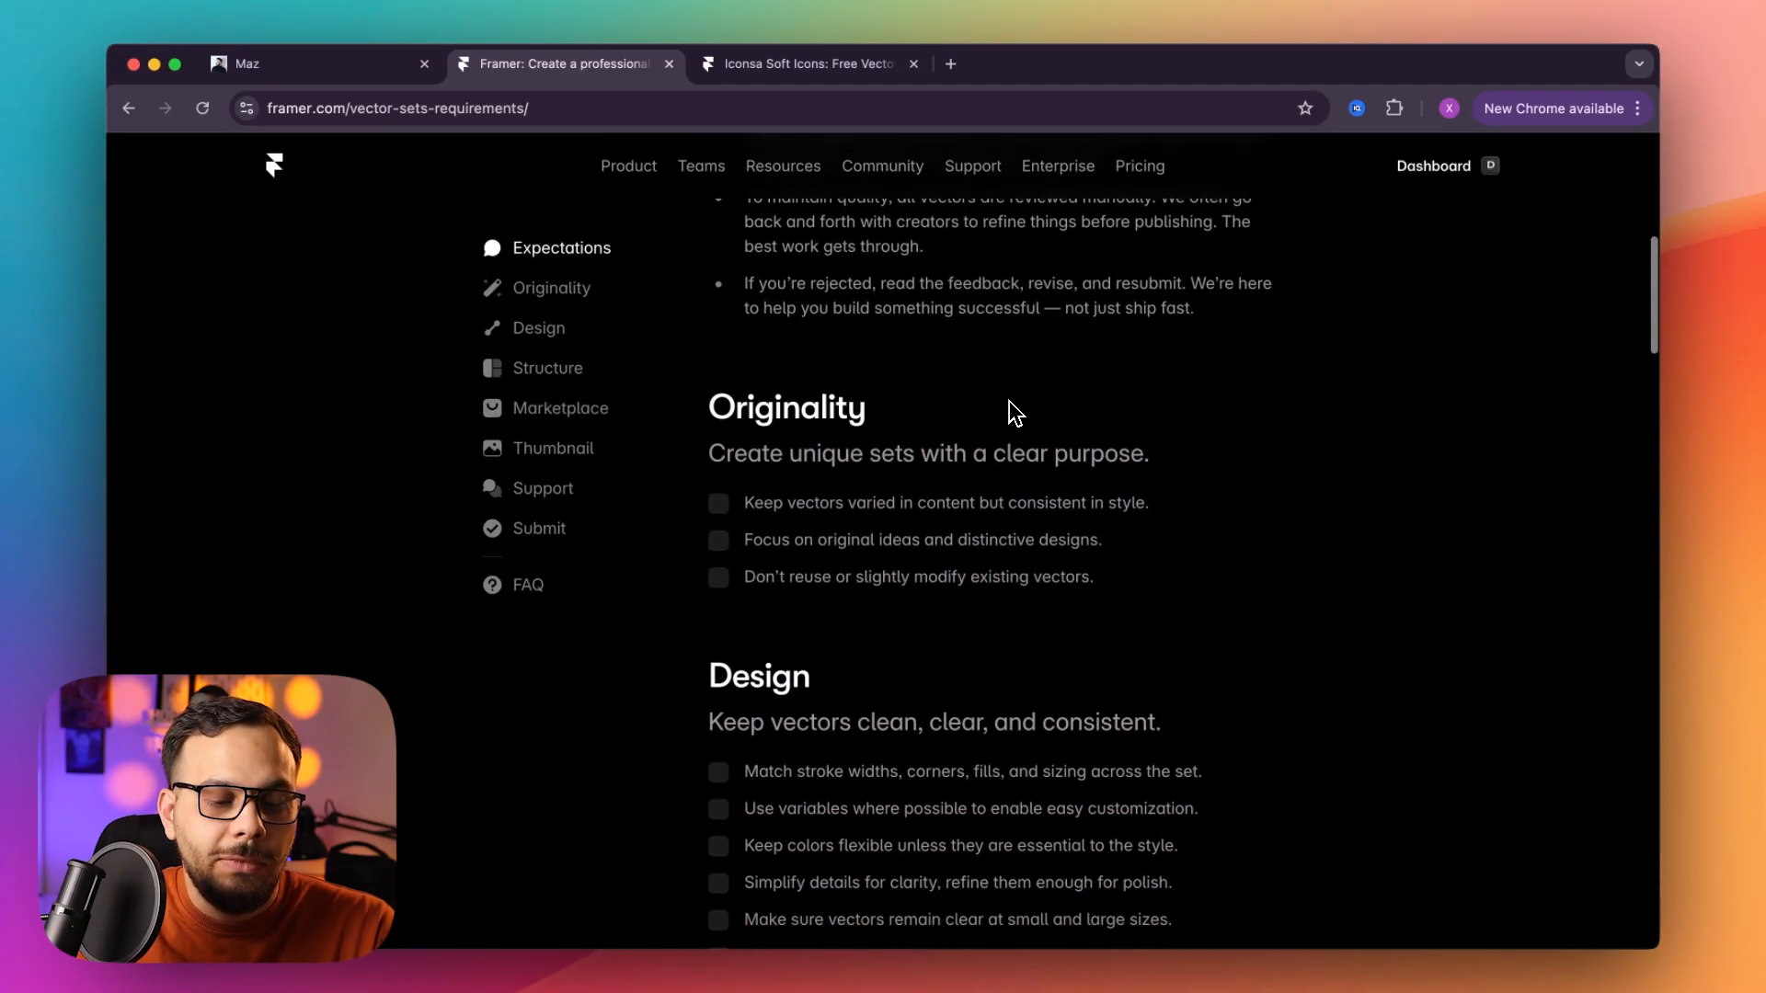
pyautogui.scroll(-1, 910, 429)
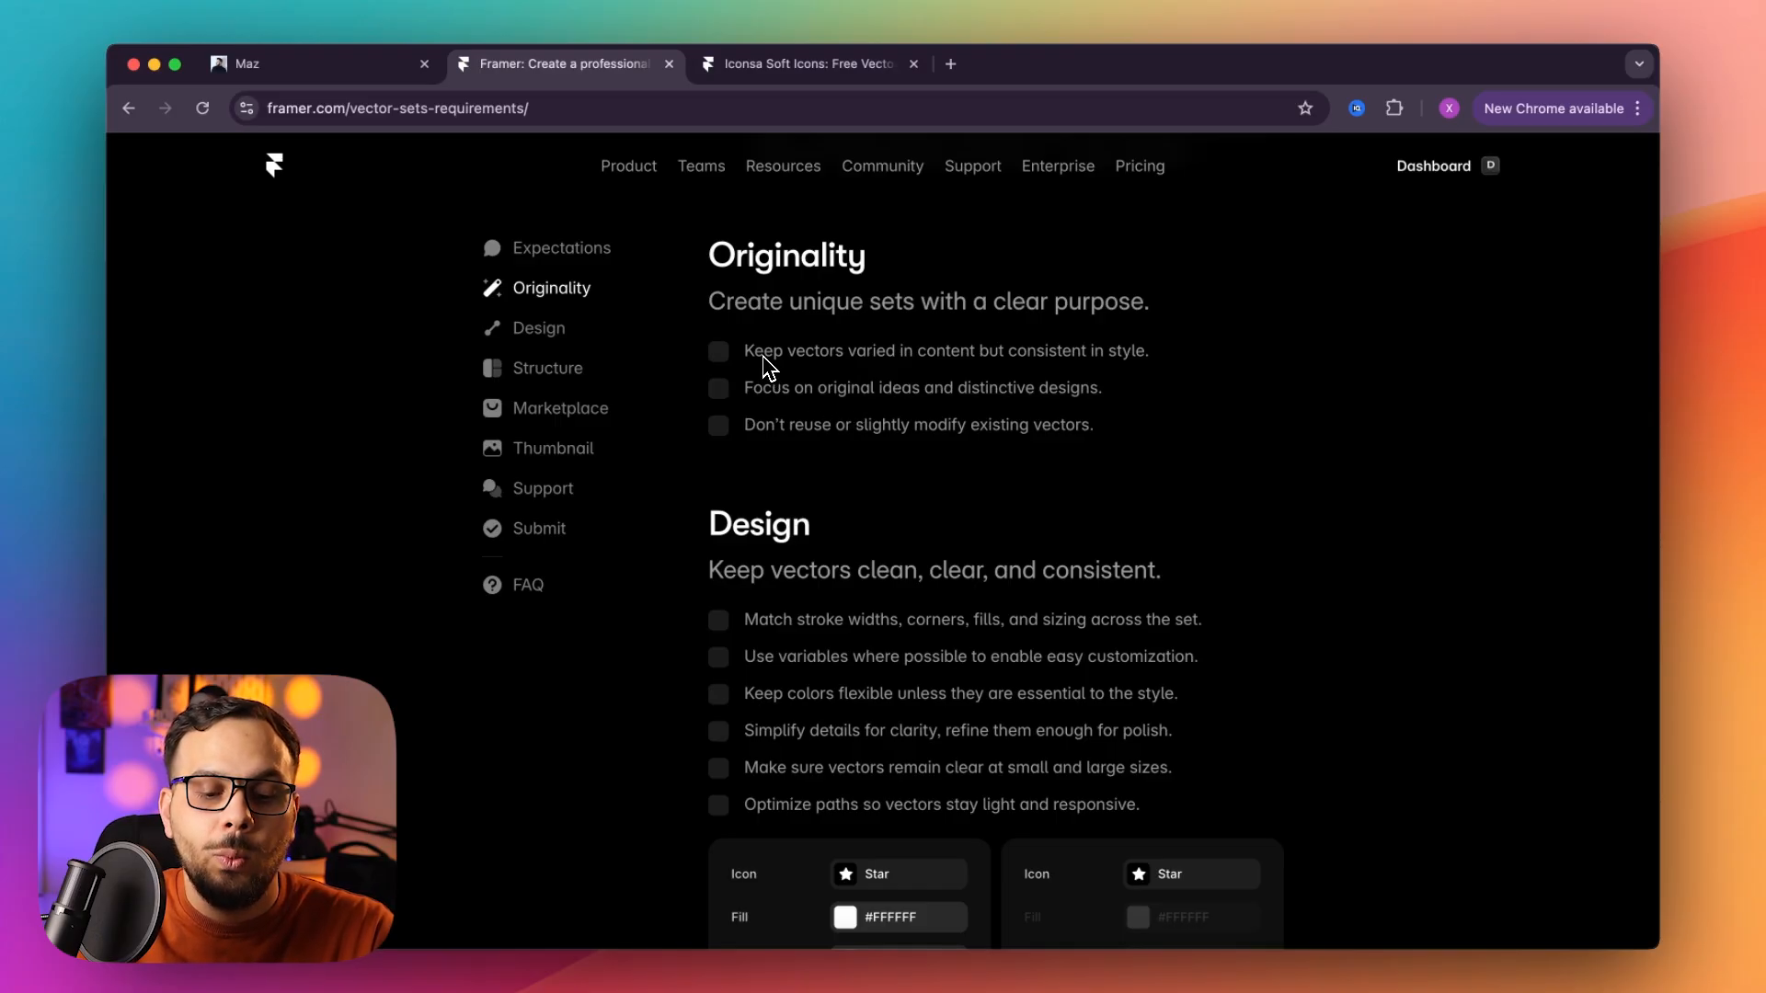
pyautogui.moveTo(760, 357); pyautogui.dragTo(956, 355)
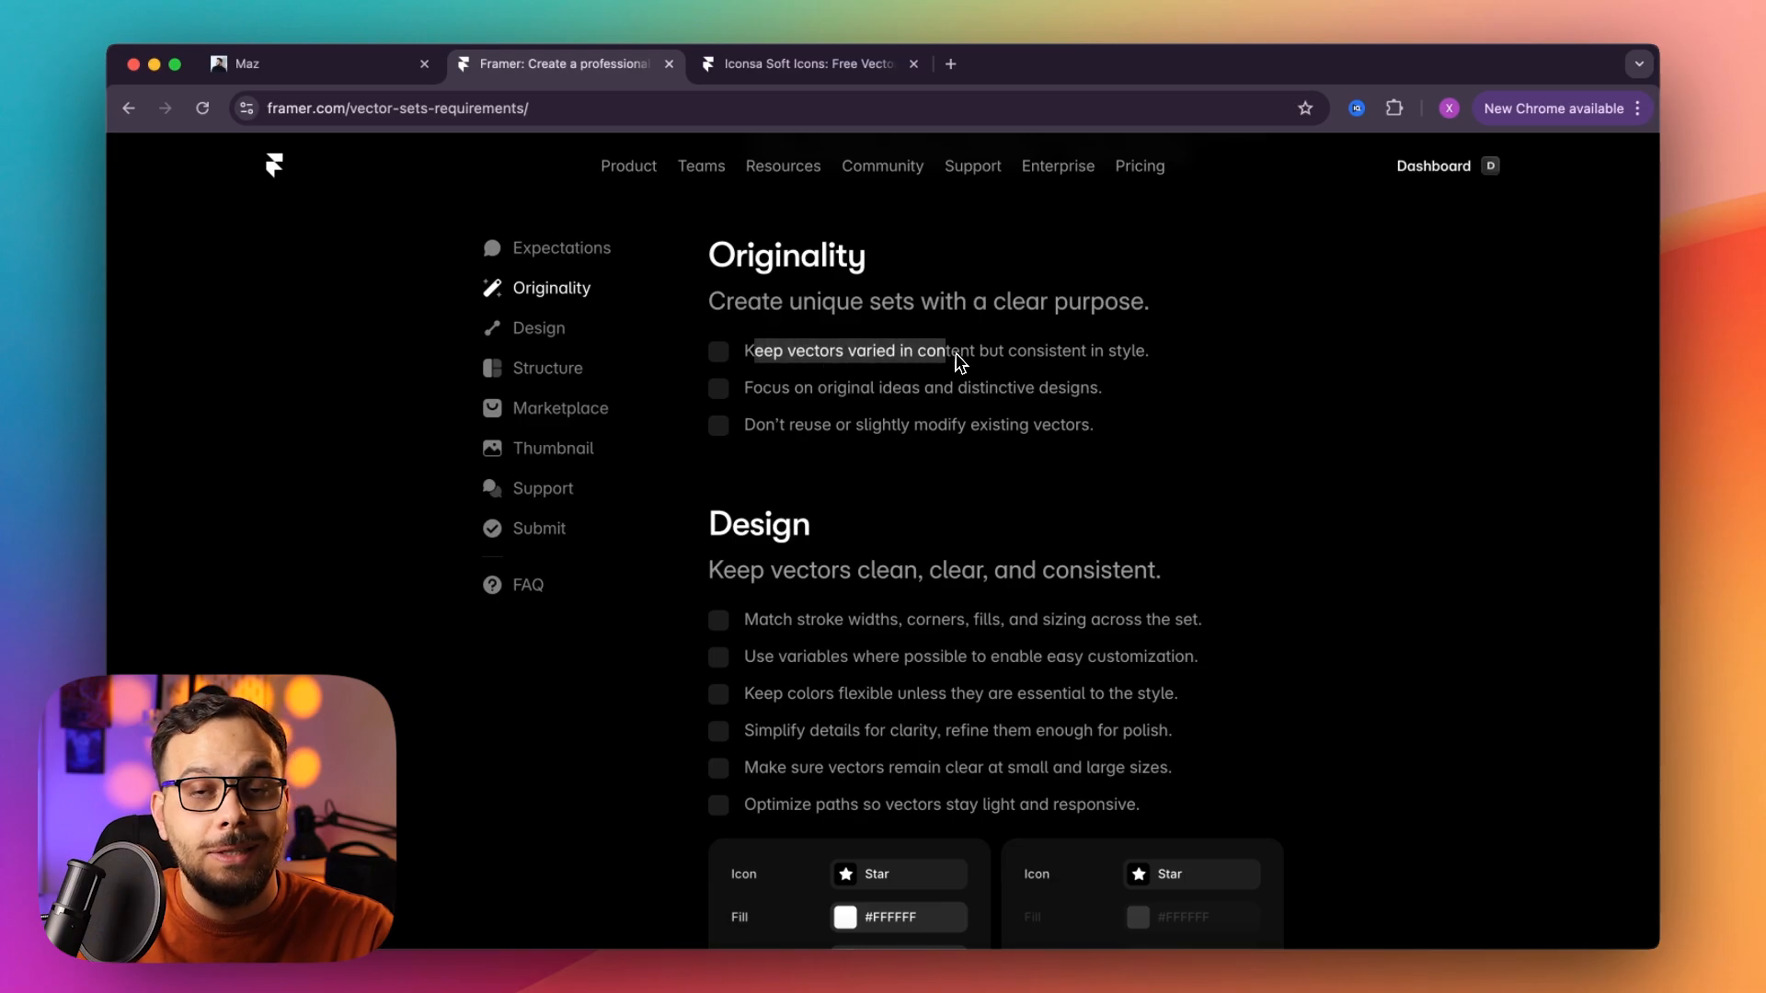
pyautogui.click(963, 367)
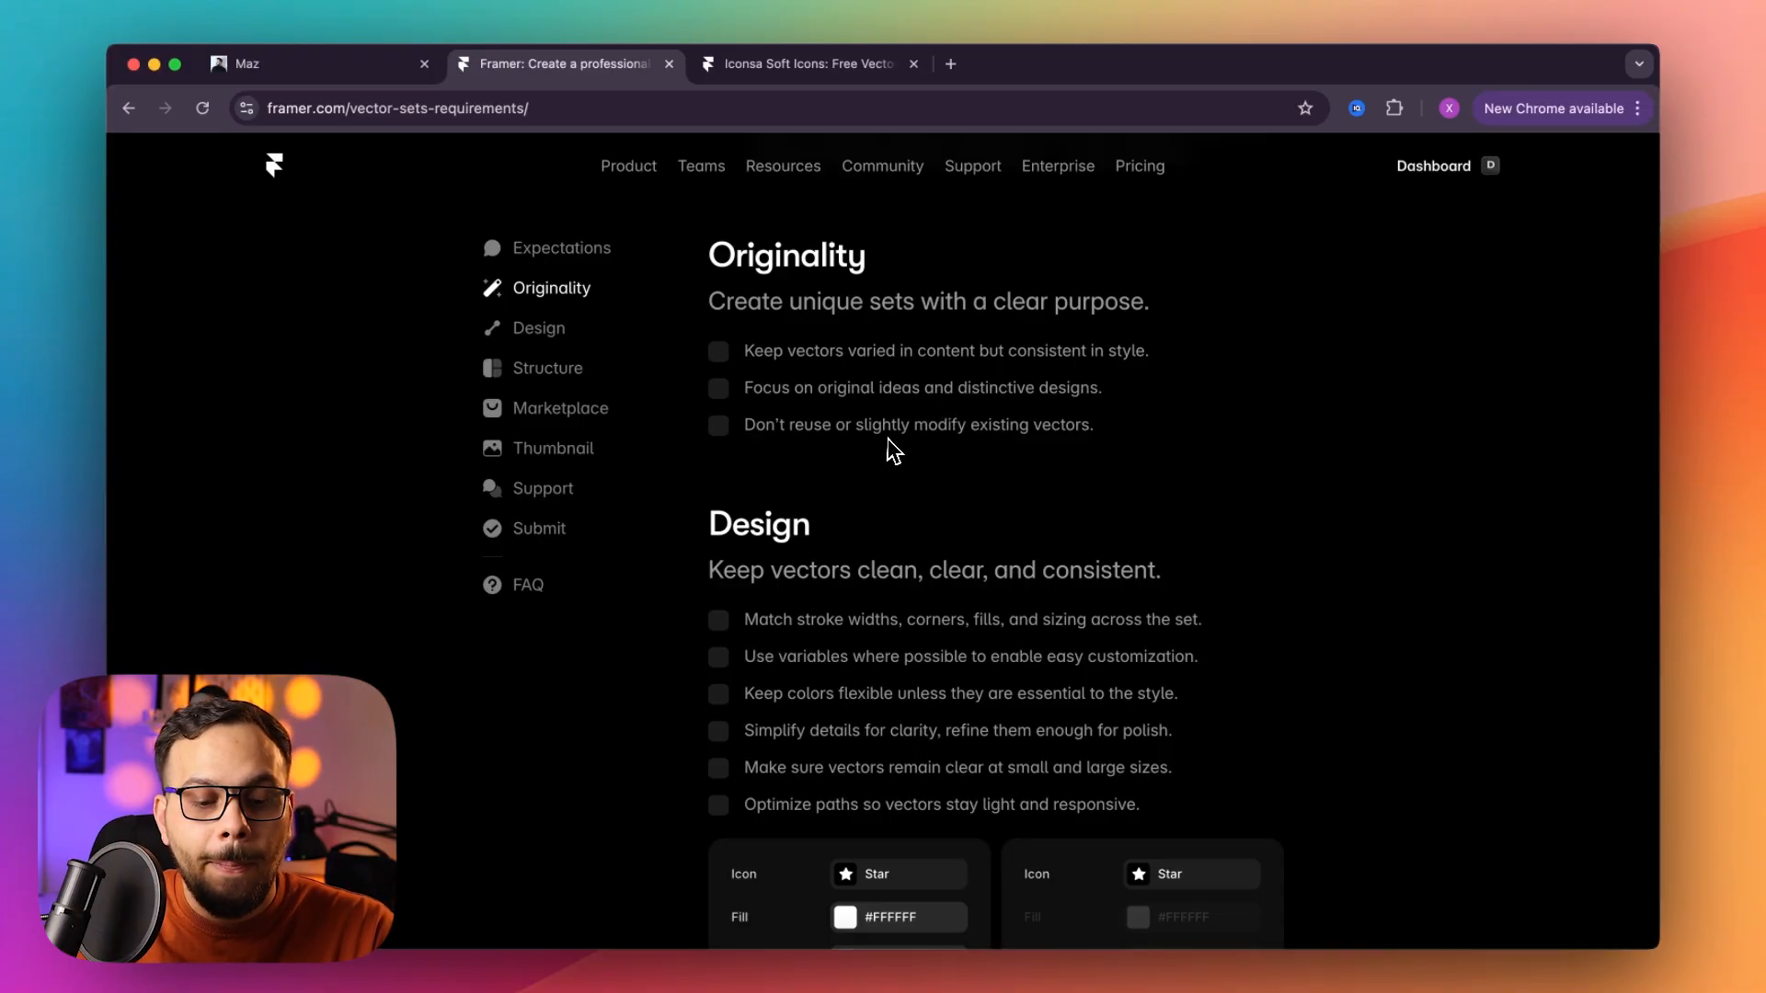
# Read the Design section of the vector requirements, covering all checklist items from stroke widths to path optimization.
pyautogui.scroll(-5, 927, 458)
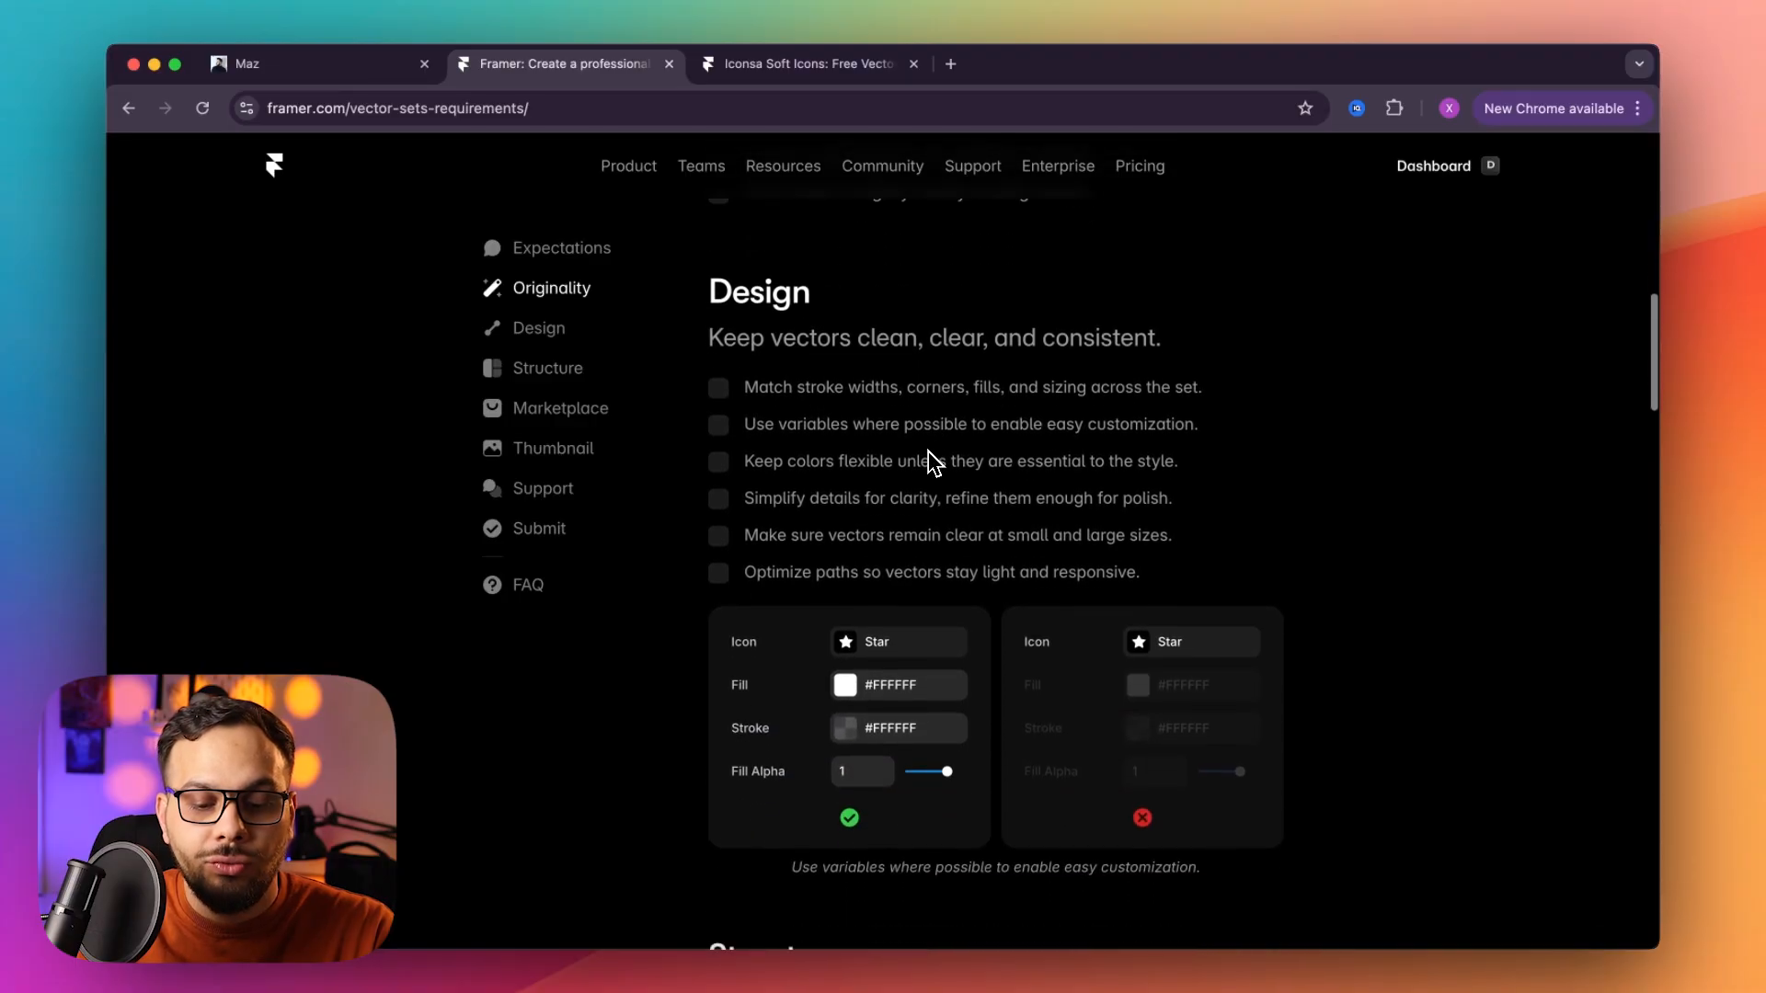
pyautogui.moveTo(705, 318); pyautogui.dragTo(890, 472)
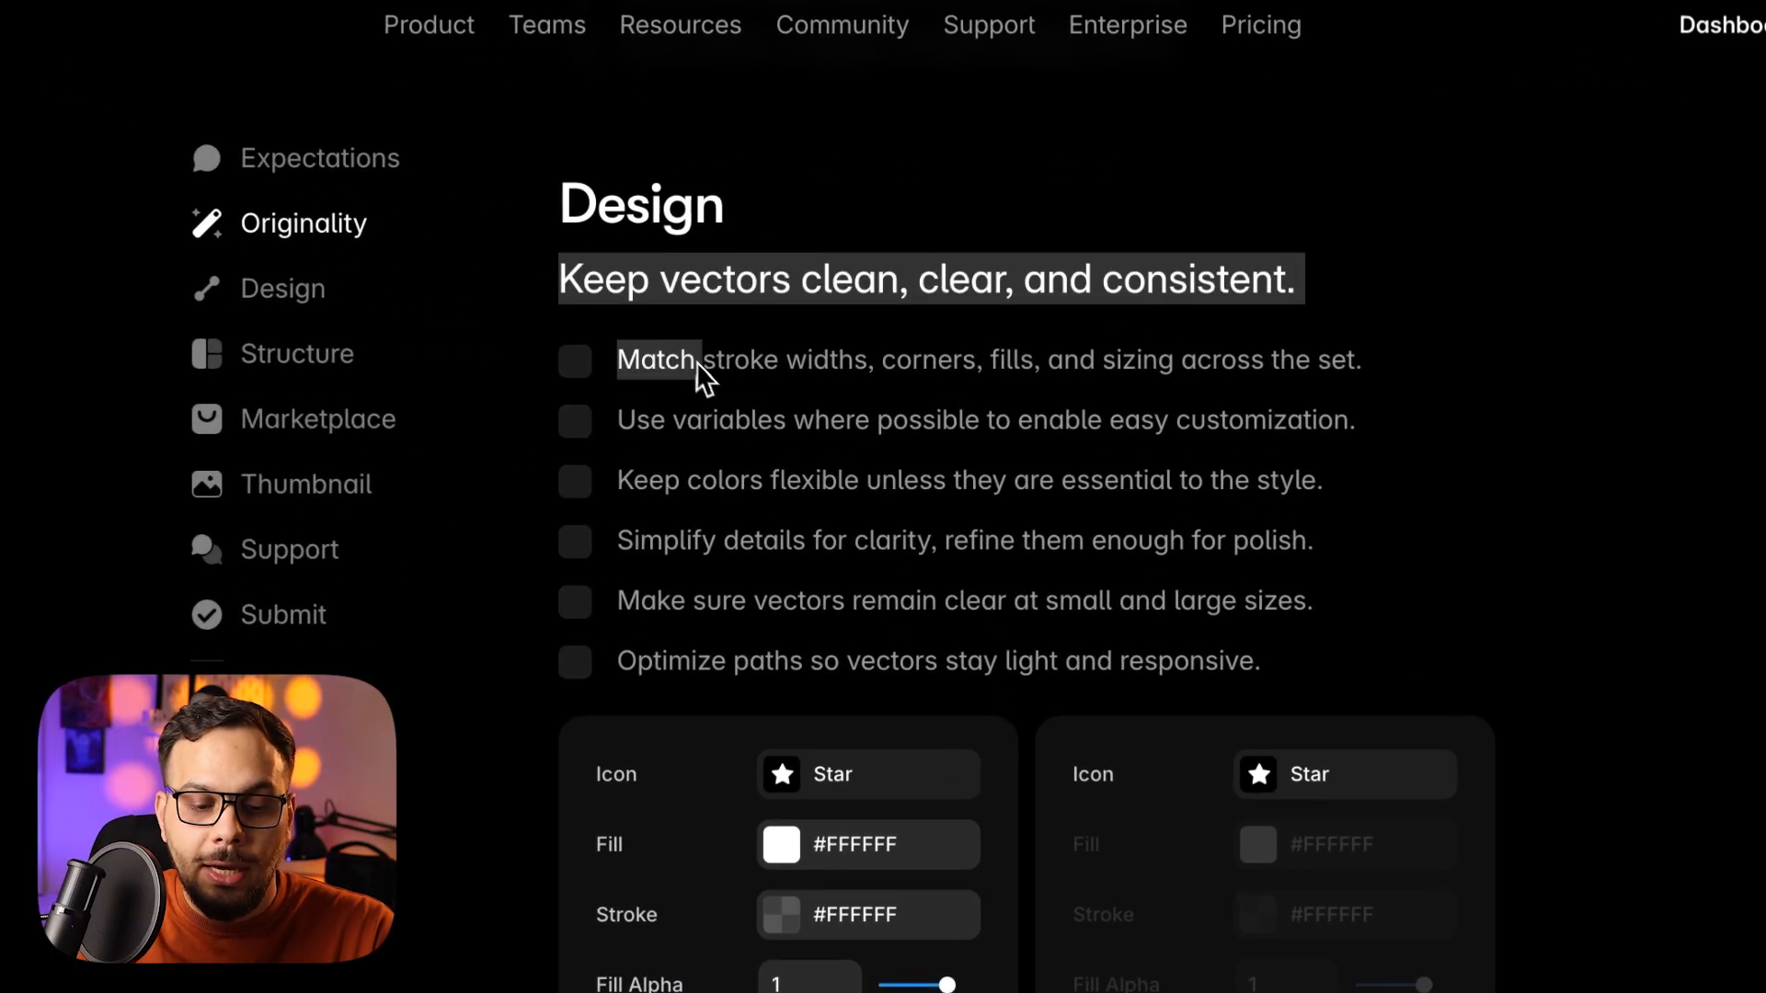
pyautogui.moveTo(856, 529); pyautogui.dragTo(1155, 500)
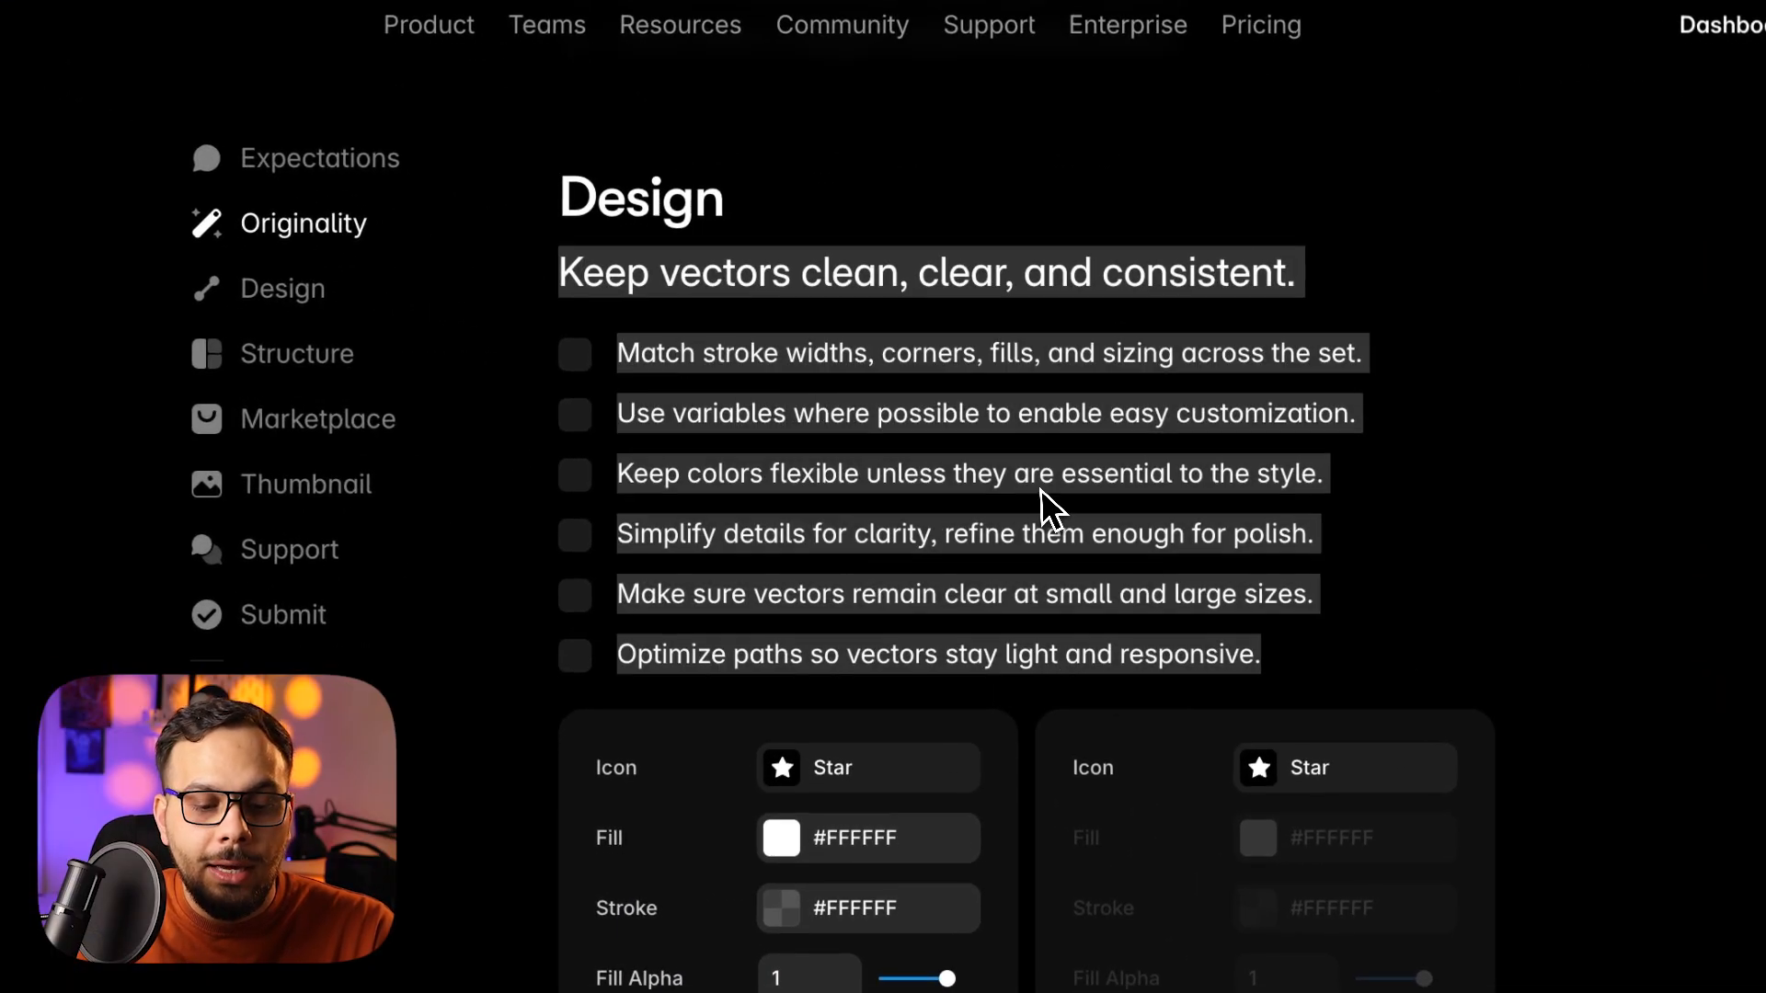
pyautogui.click(1077, 533)
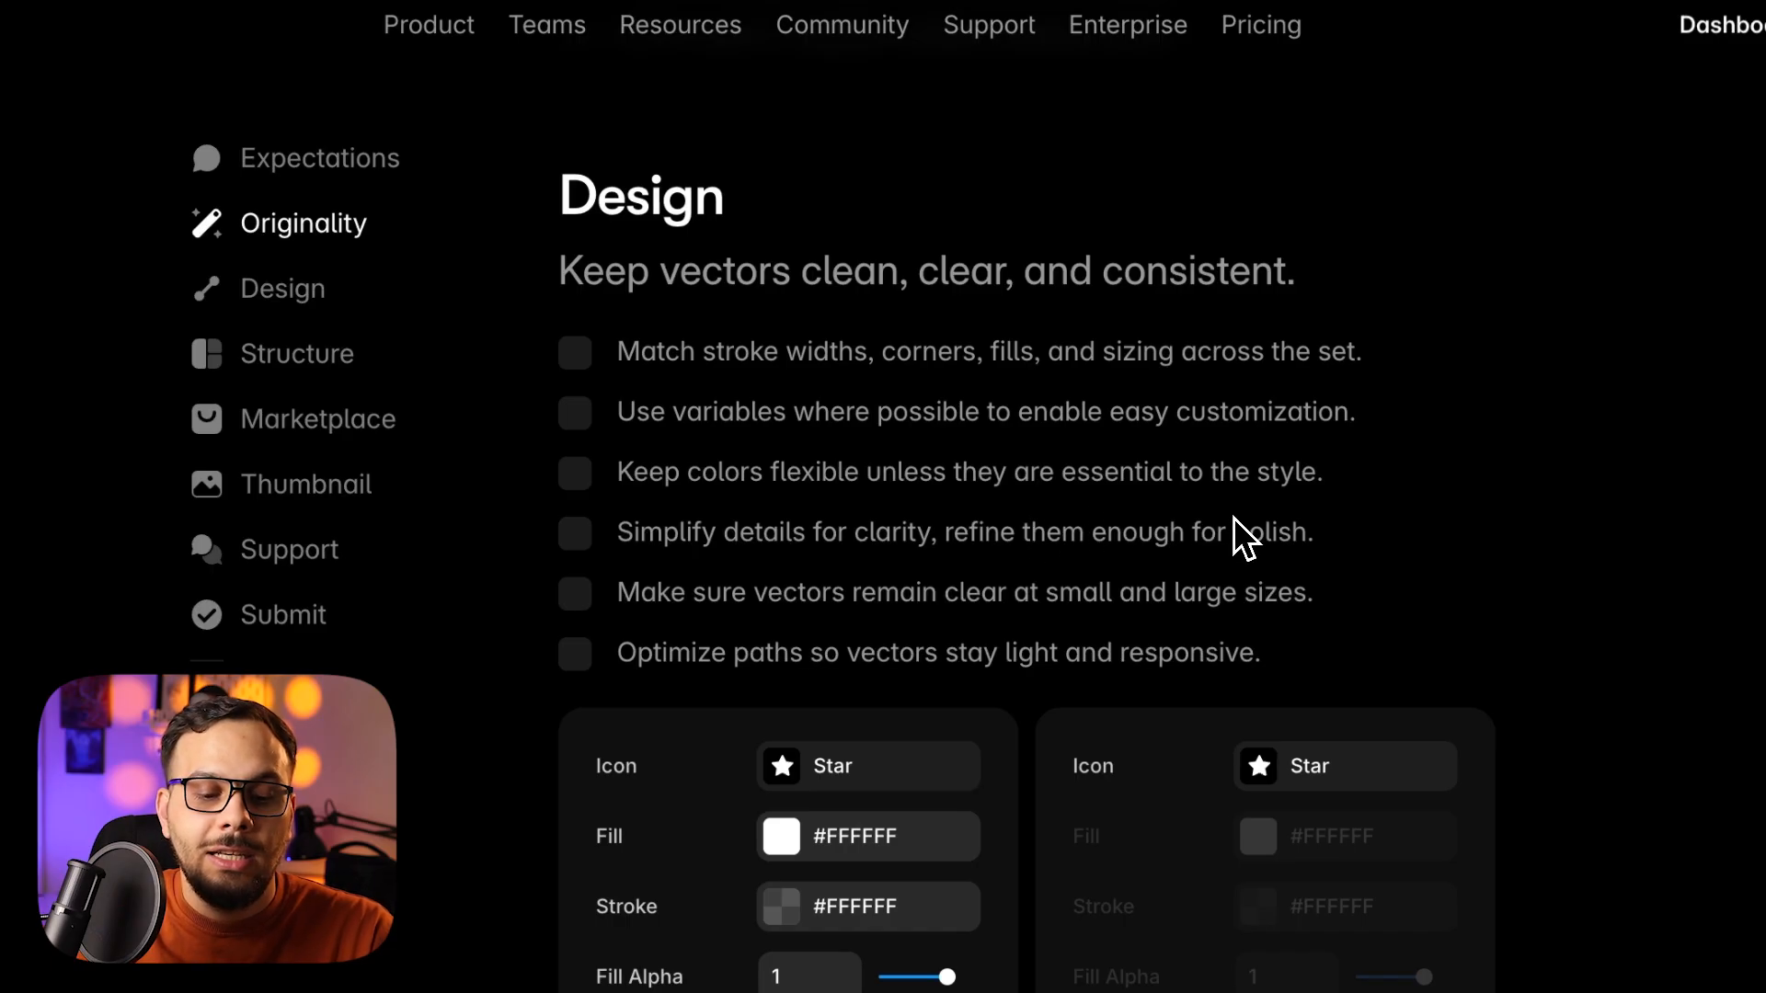
pyautogui.moveTo(682, 367); pyautogui.dragTo(875, 365)
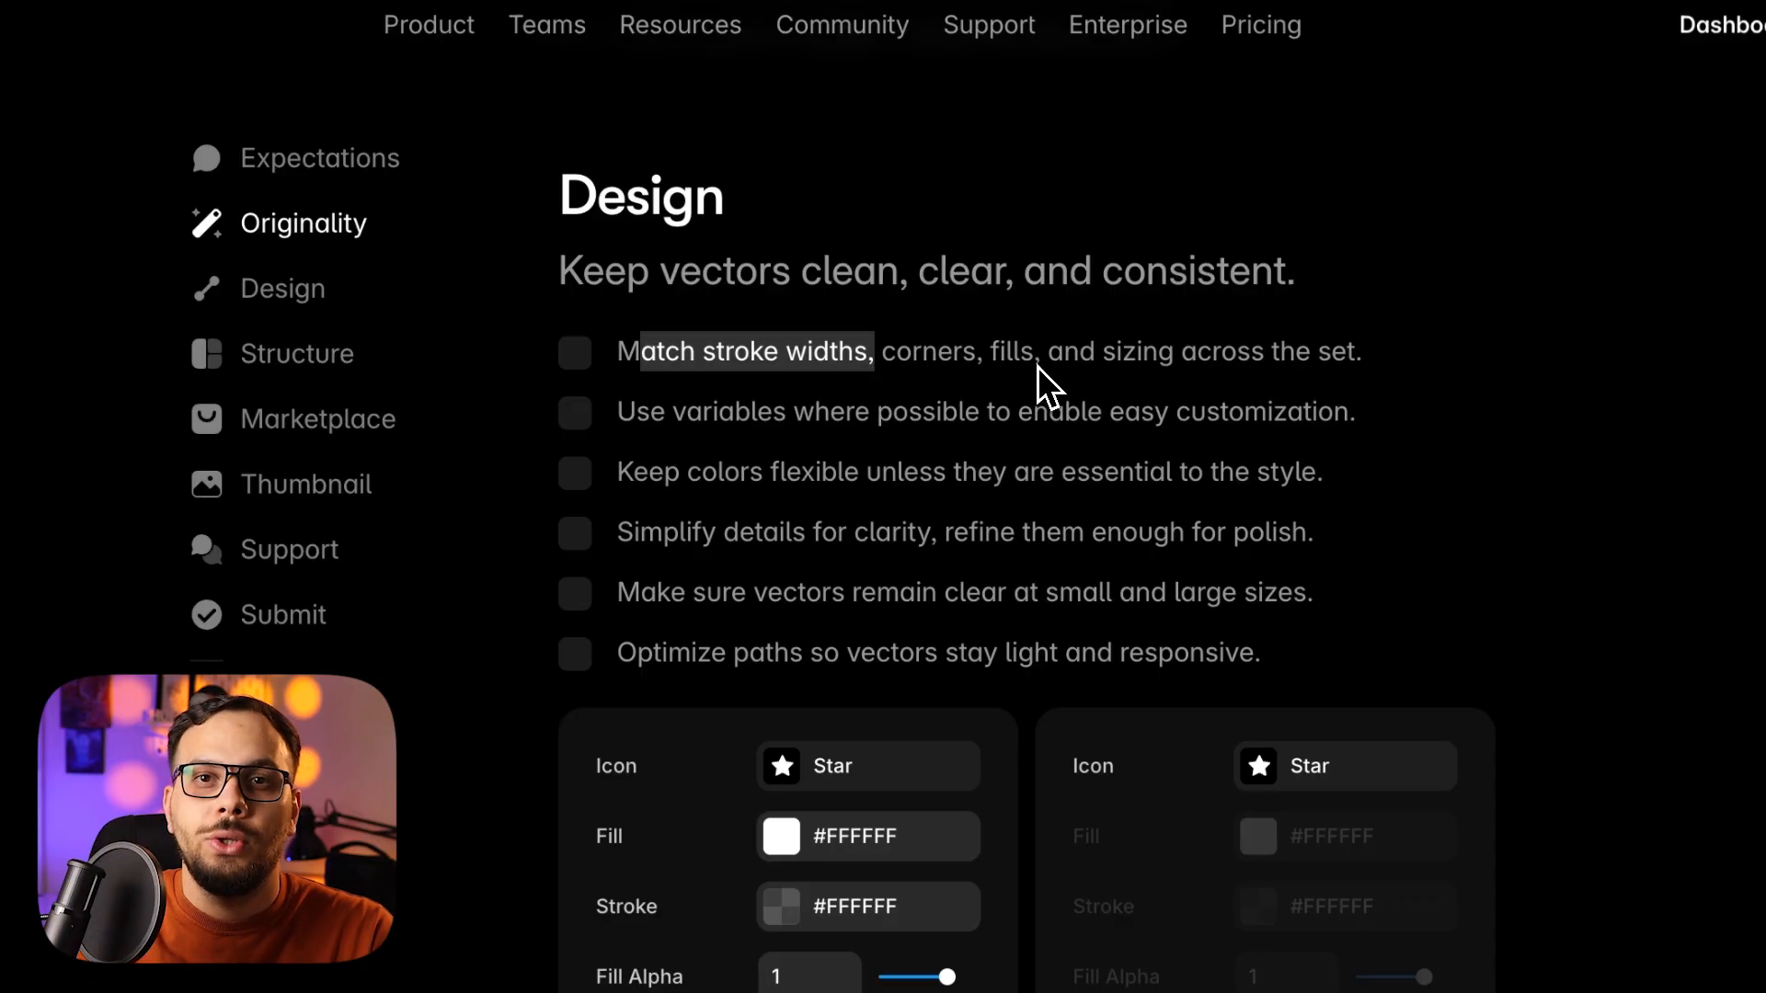
pyautogui.click(1214, 380)
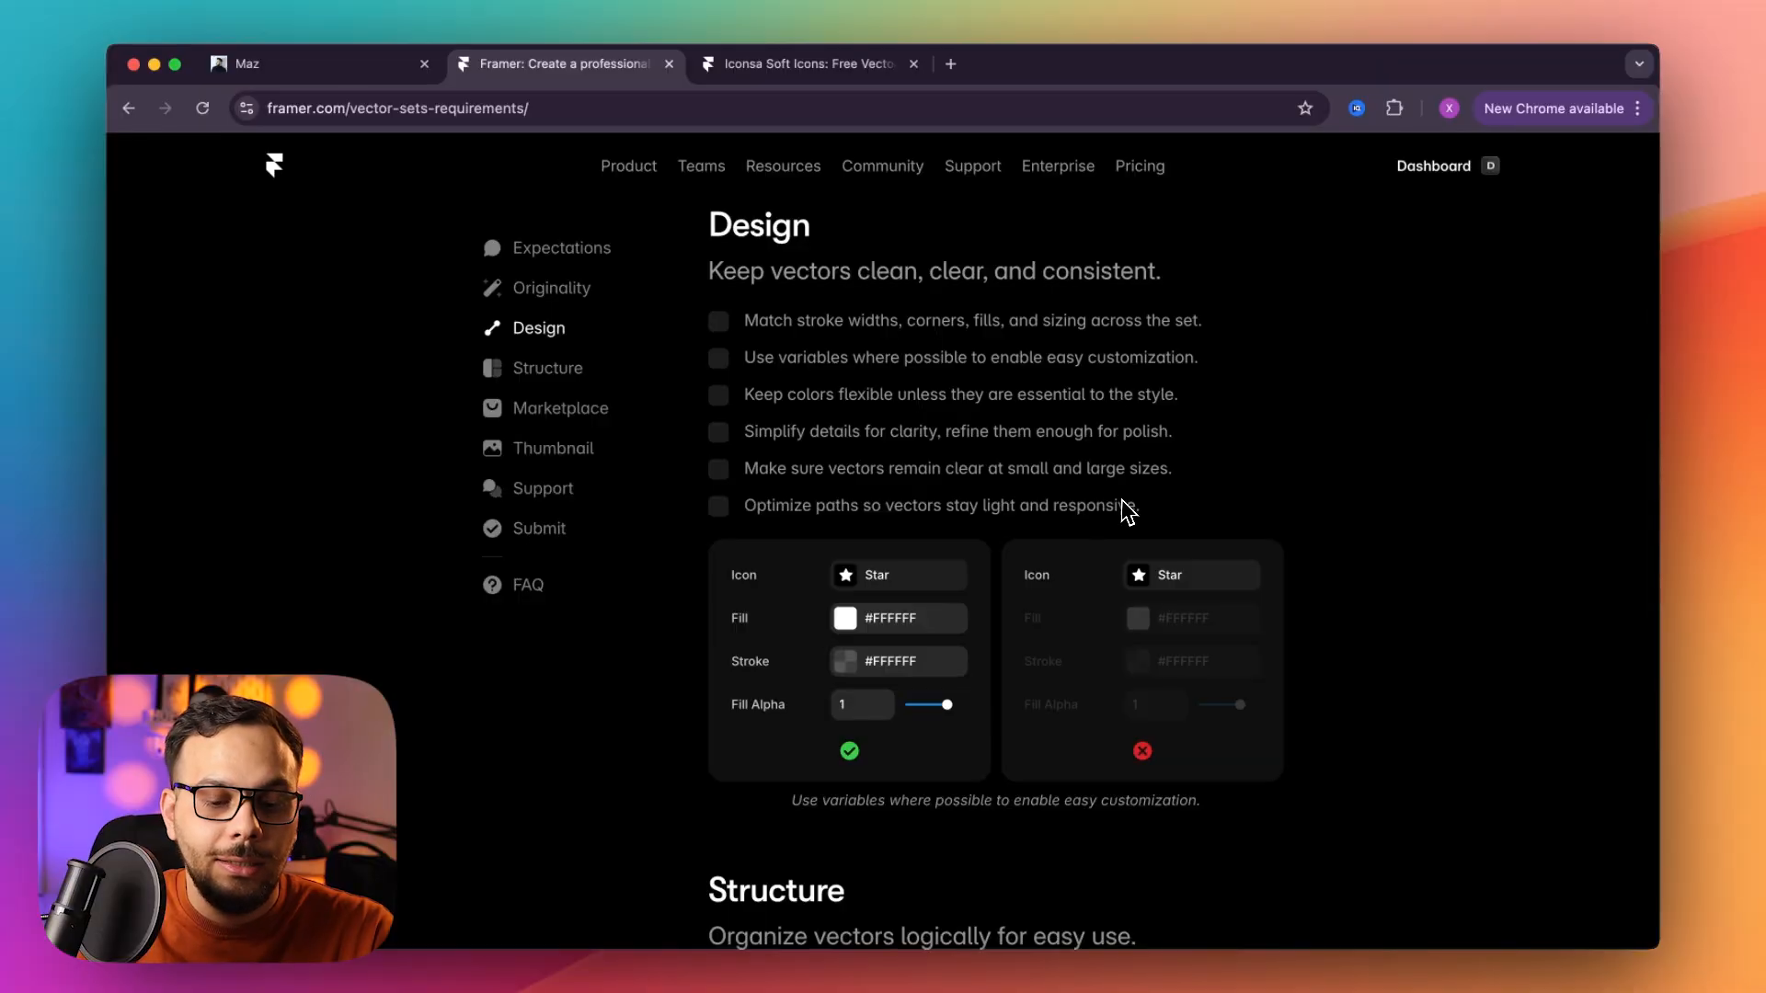
pyautogui.moveTo(1147, 524); pyautogui.dragTo(760, 331)
pyautogui.click(927, 451)
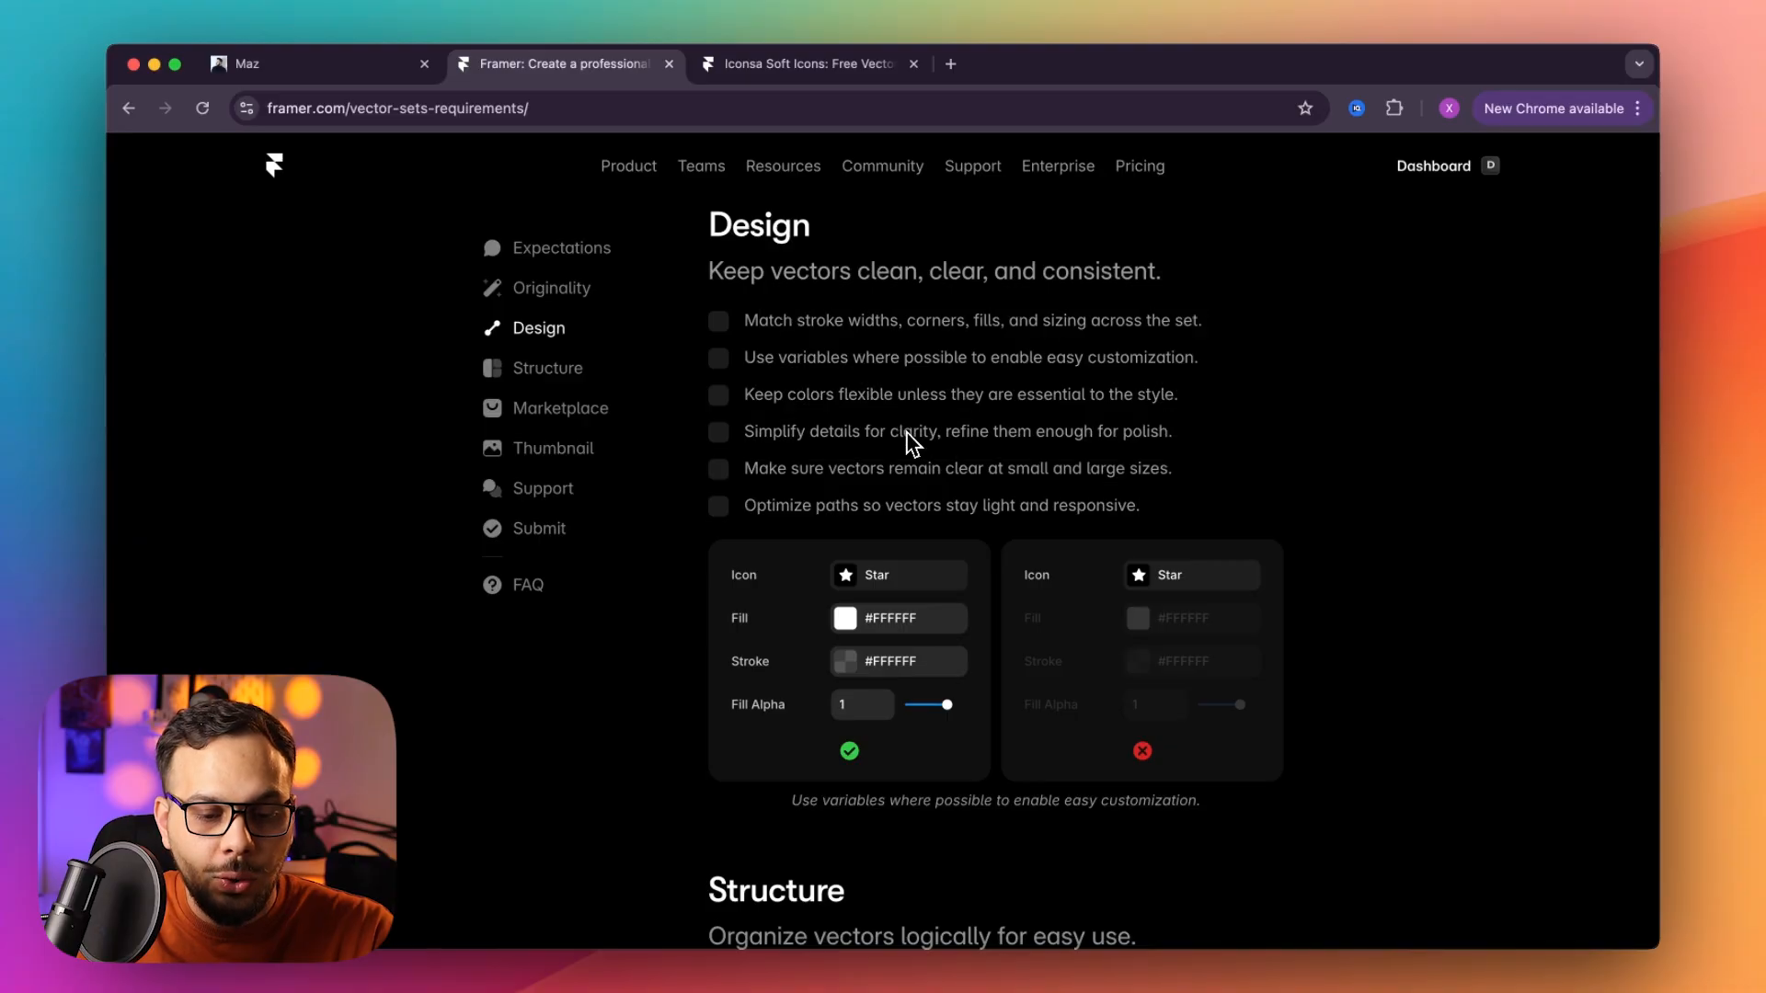
# Read the Structure section of the vector requirements, focusing on the rule that vectors resize cleanly without distortion.
pyautogui.scroll(-5, 985, 505)
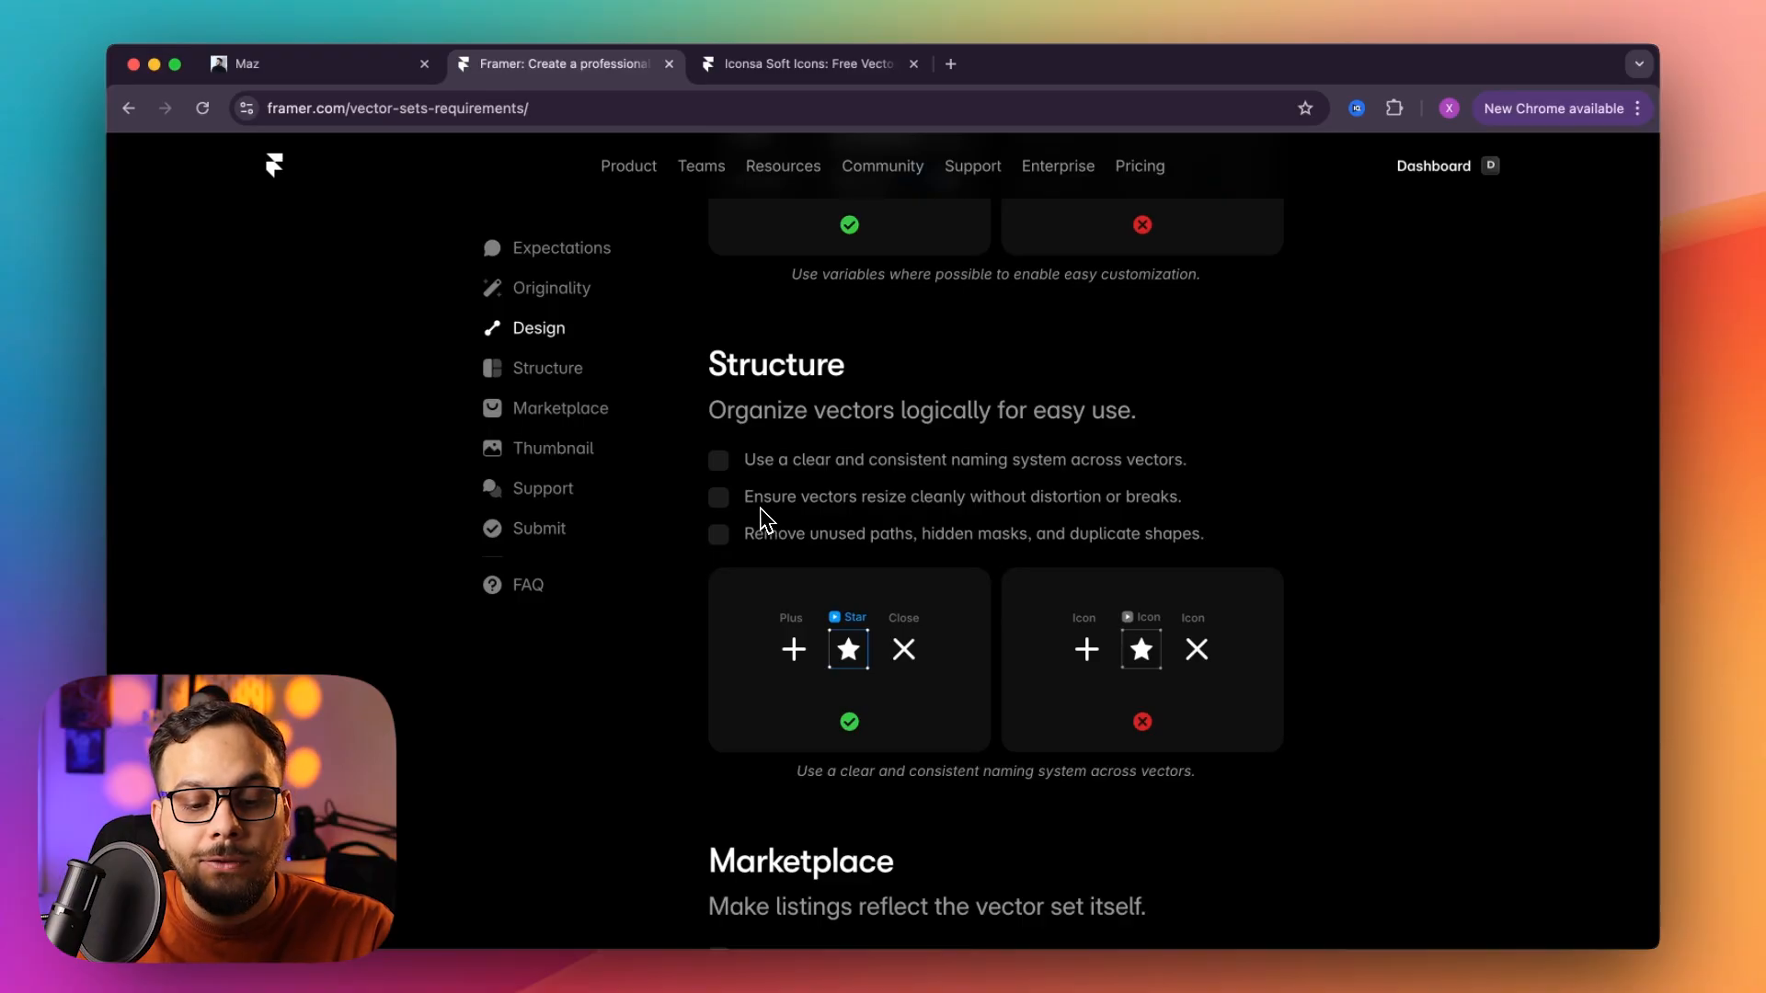
pyautogui.moveTo(765, 510); pyautogui.dragTo(1159, 512)
pyautogui.click(1147, 515)
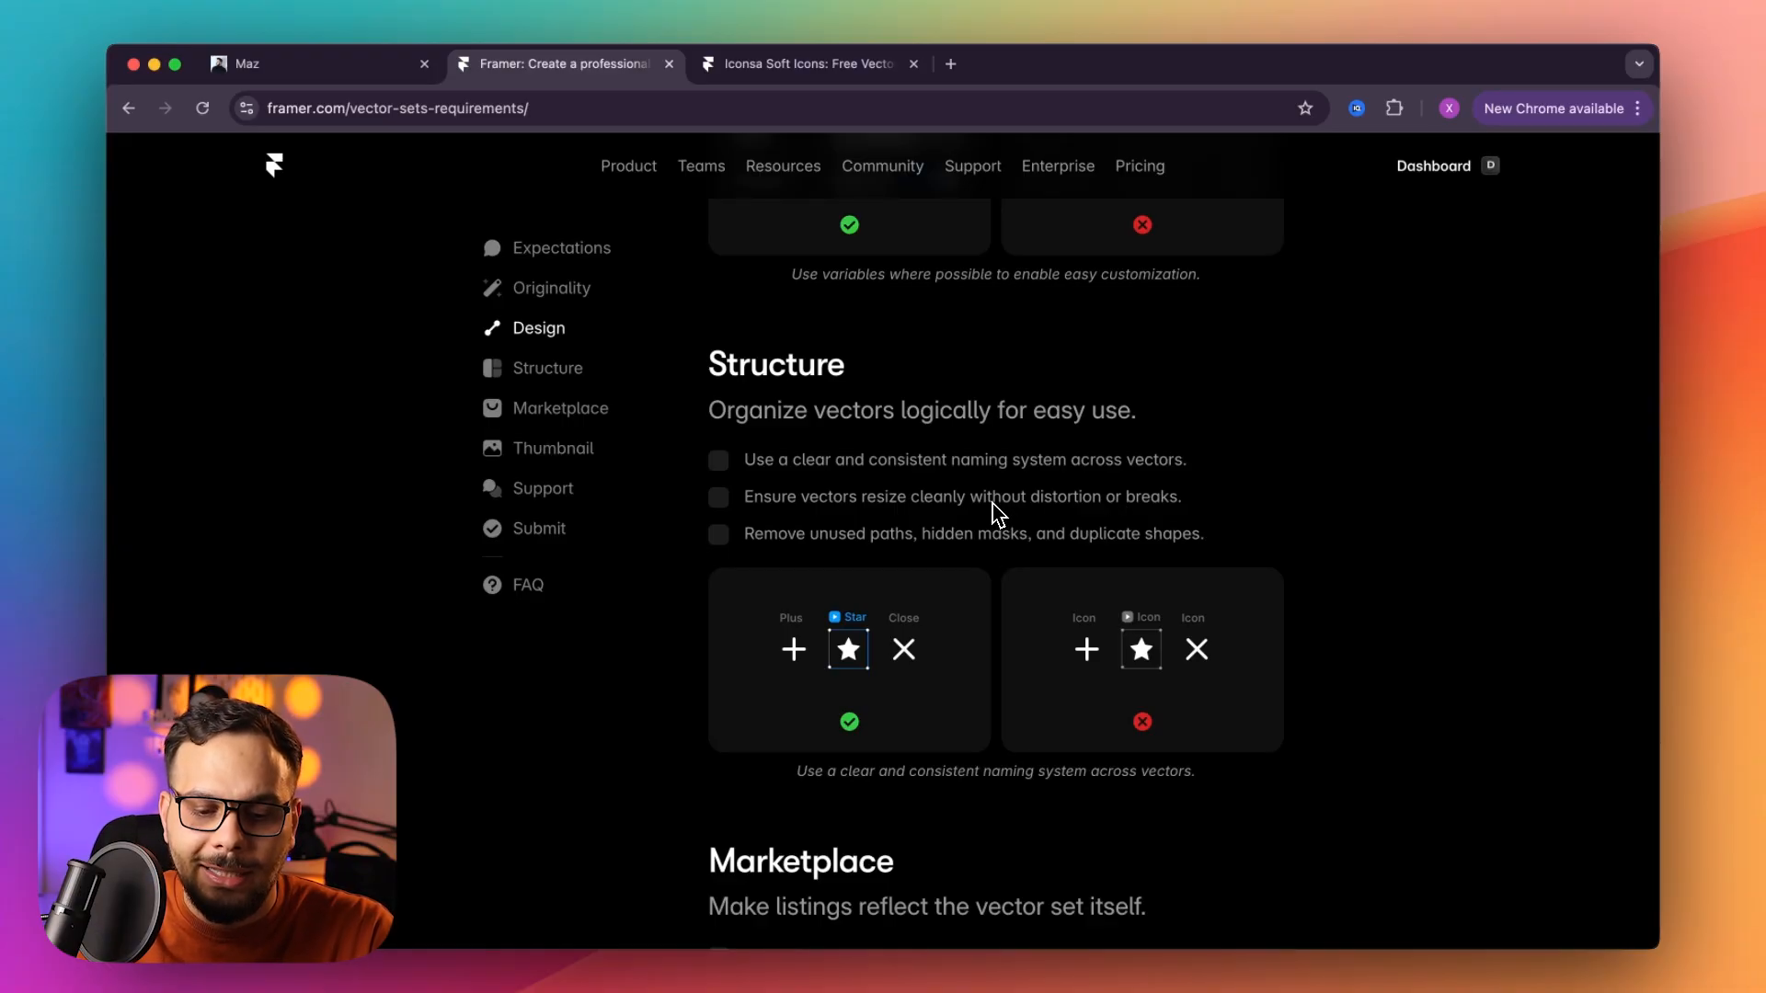
pyautogui.moveTo(919, 505); pyautogui.dragTo(1195, 511)
pyautogui.click(911, 529)
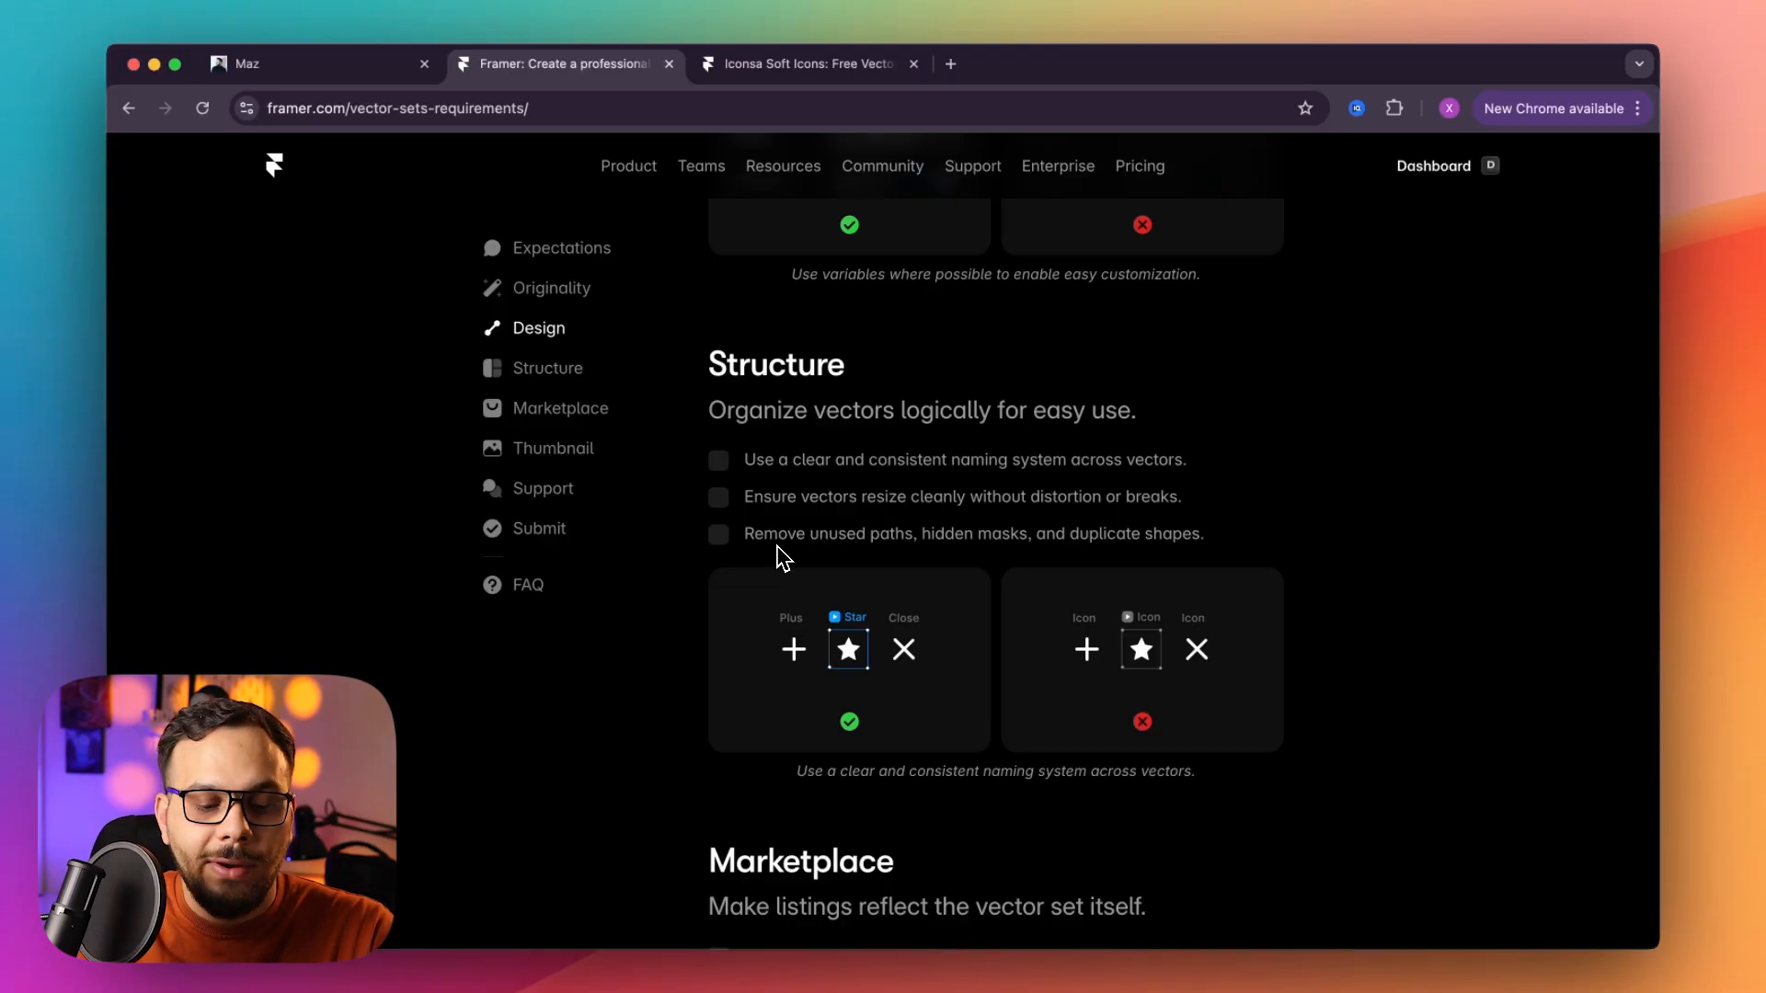
# Read the Marketplace and Thumbnails sections of the requirements, including the rule on keeping thumbnails minimal.
pyautogui.scroll(-3, 778, 558)
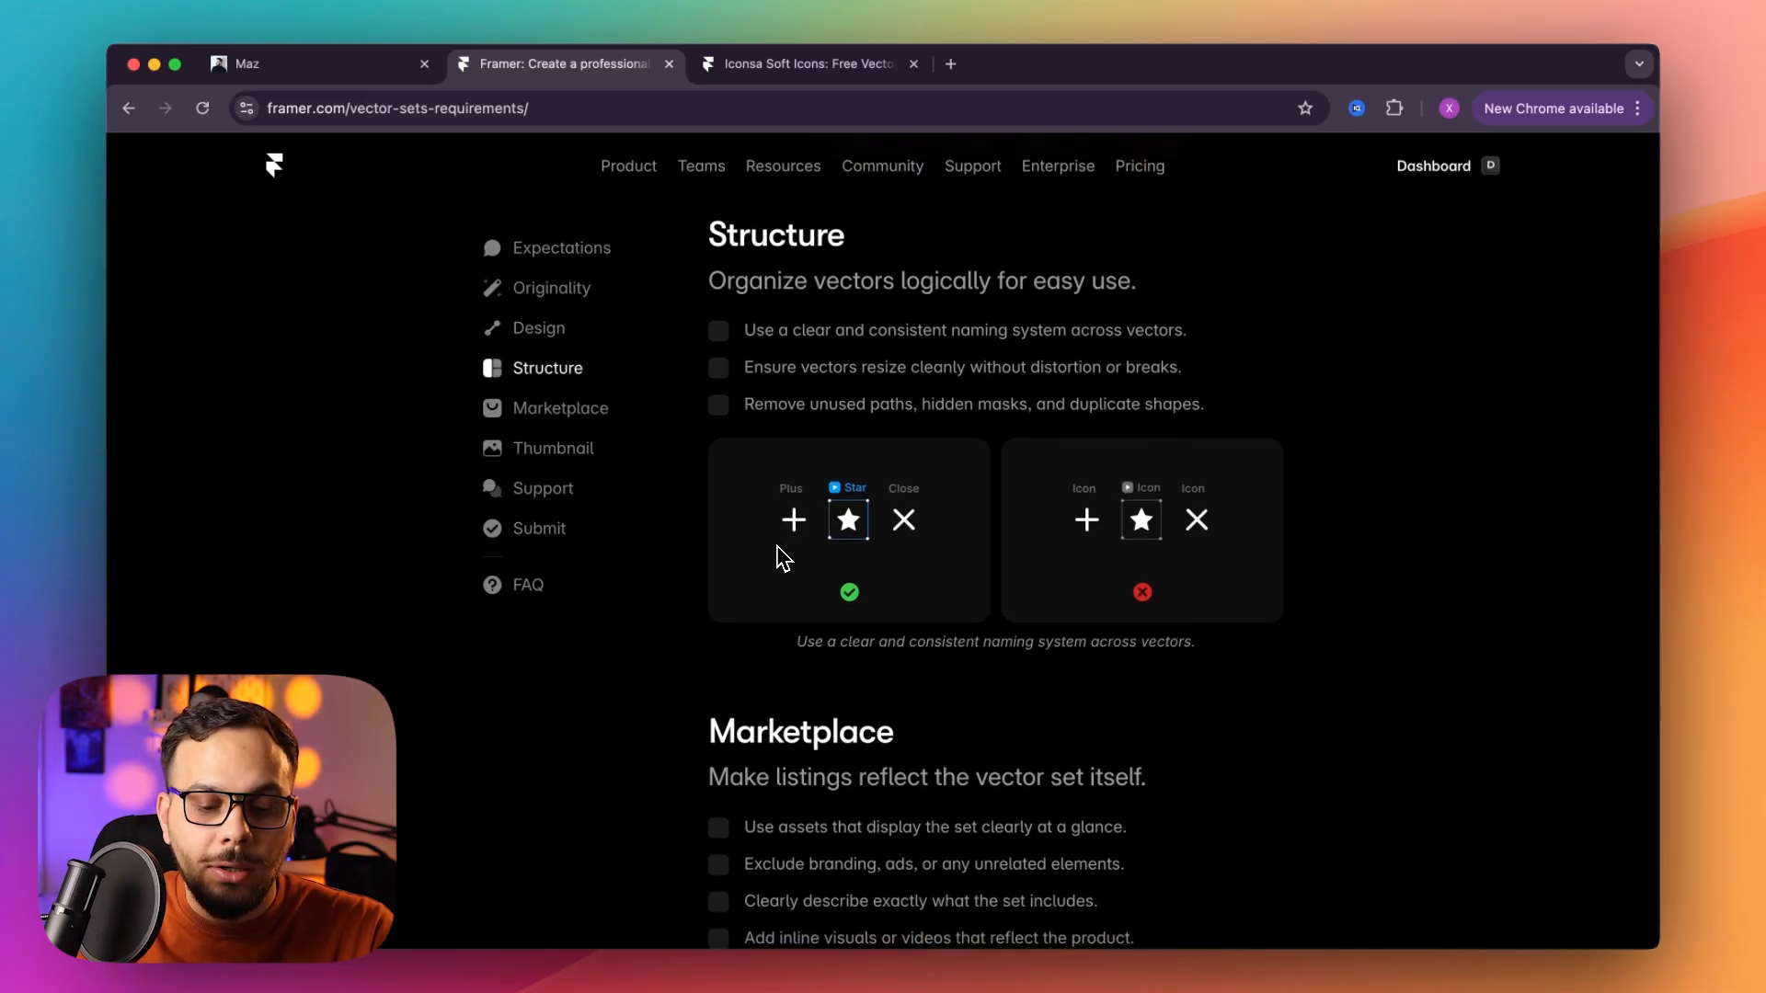
pyautogui.scroll(-8, 777, 558)
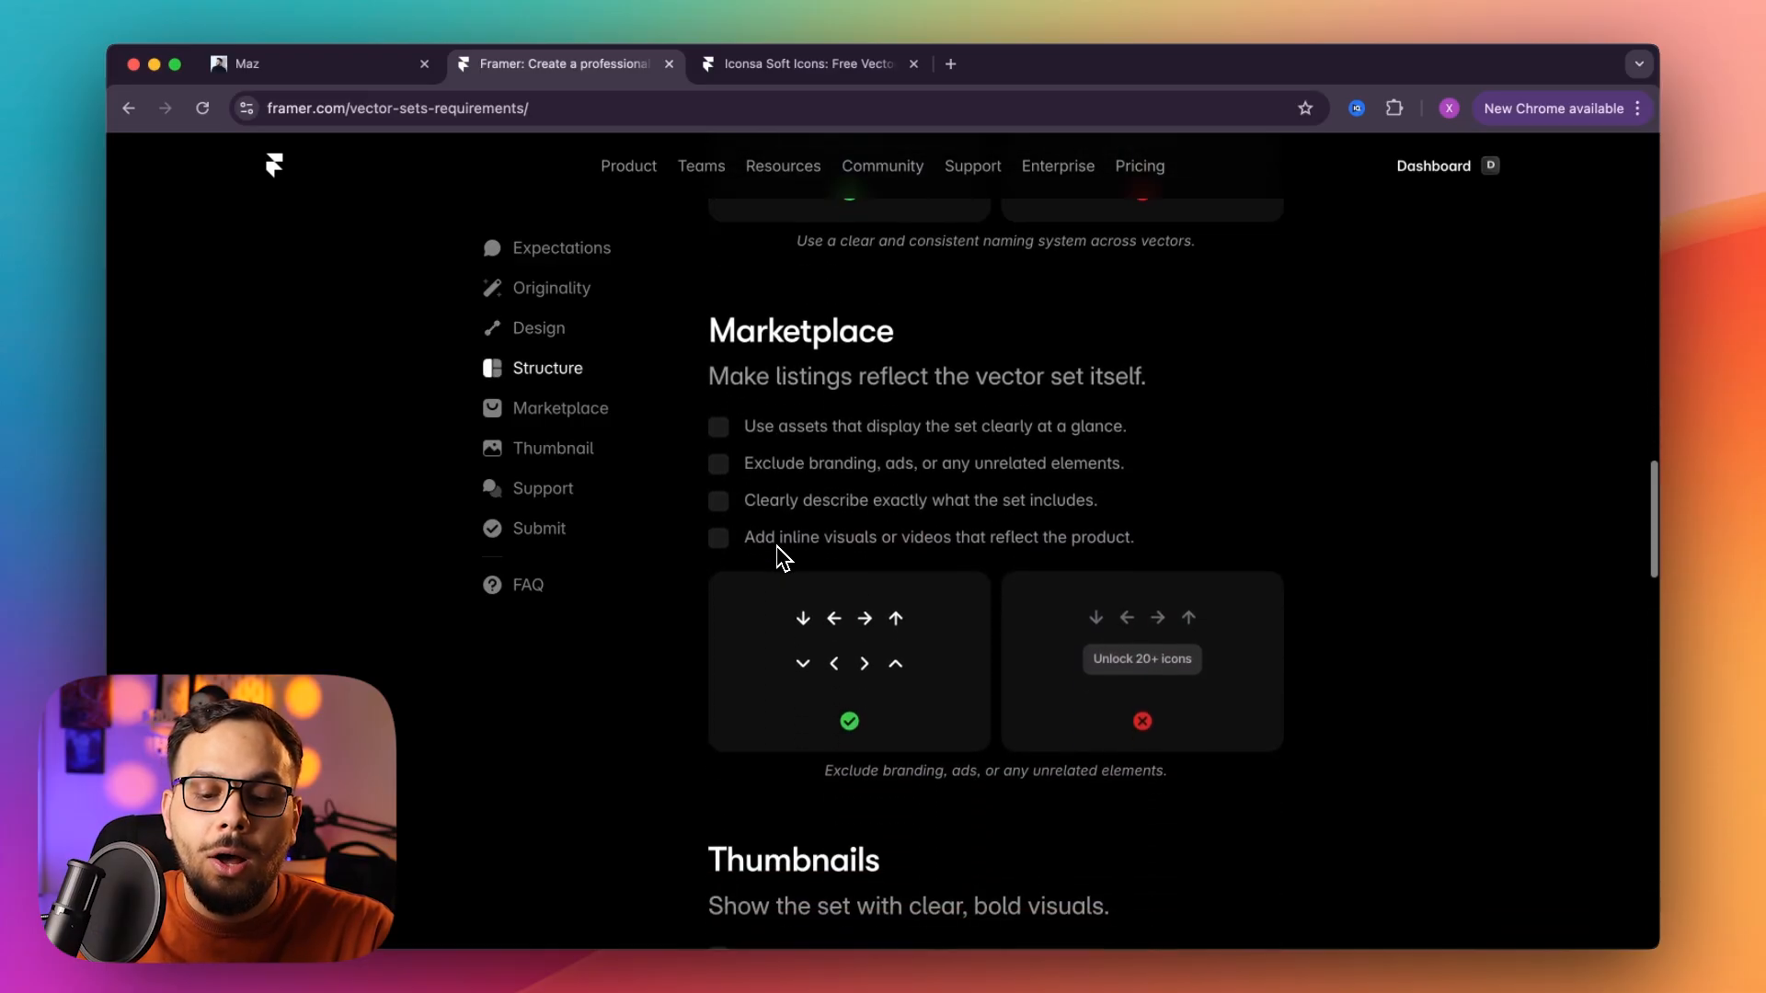
pyautogui.scroll(-1, 1196, 692)
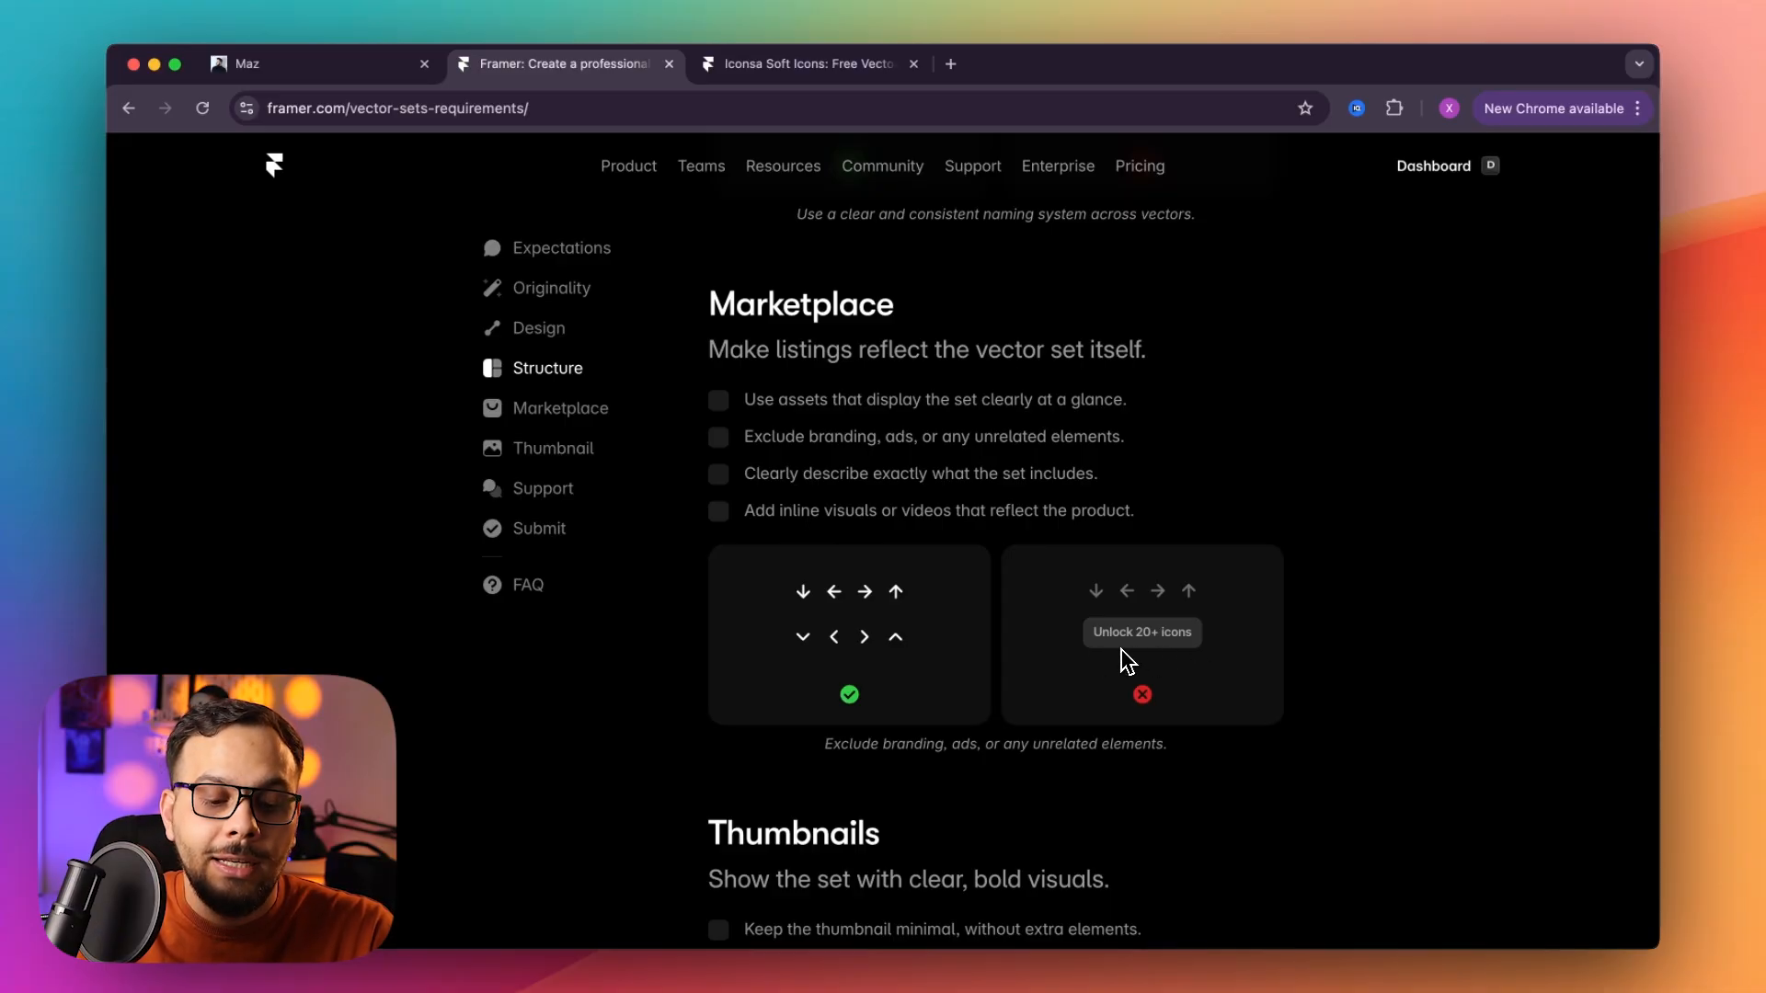
pyautogui.scroll(-2, 1128, 660)
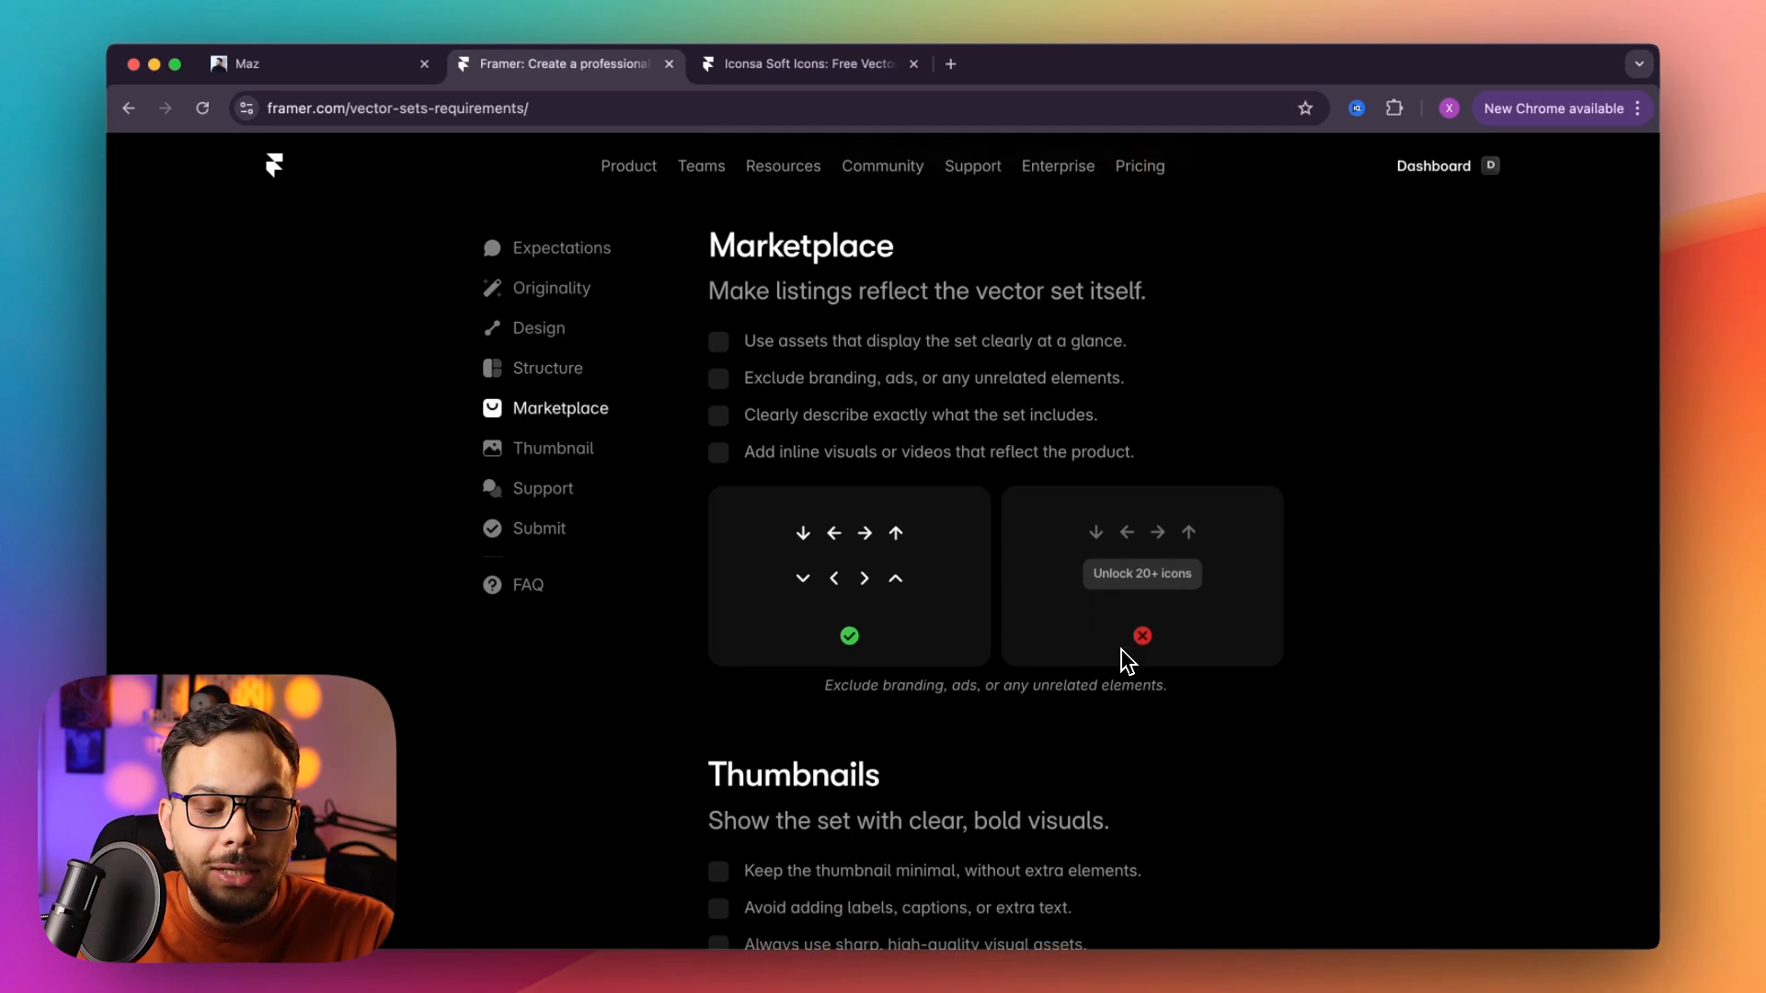
pyautogui.scroll(-10, 1125, 659)
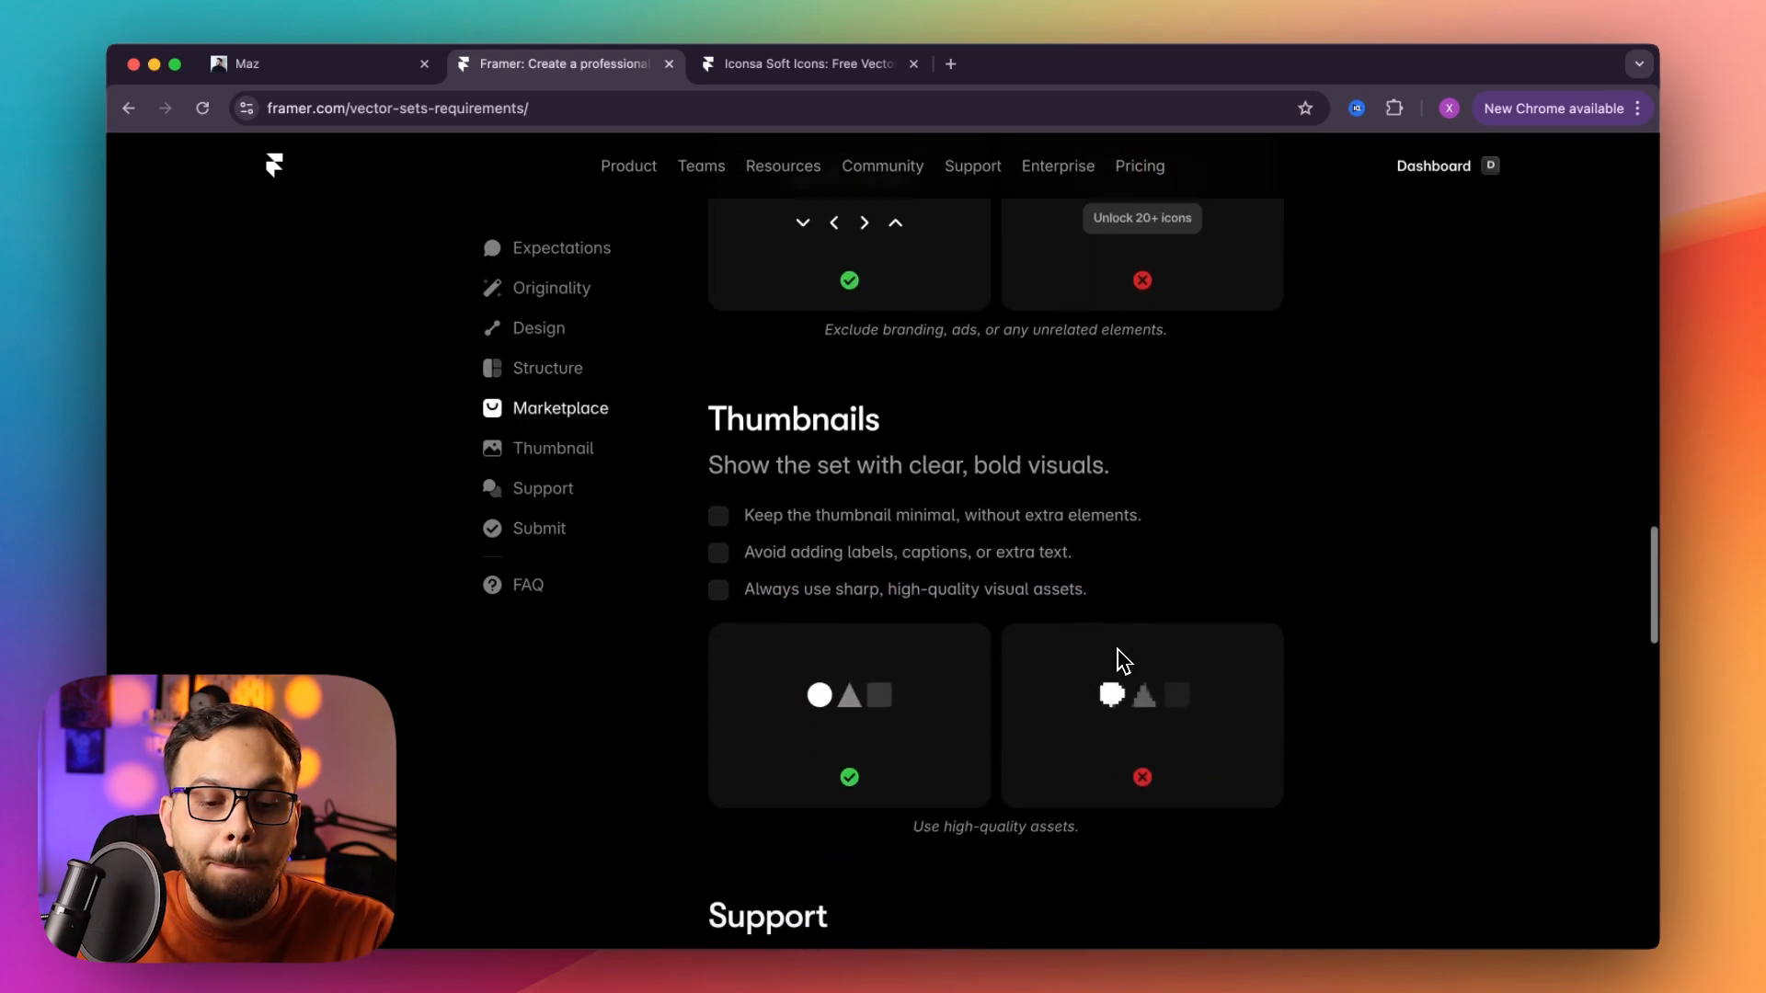
pyautogui.moveTo(753, 521); pyautogui.dragTo(953, 531)
pyautogui.click(951, 533)
# Go back from the Iconsa listing to the marketplace's Vectors gallery and browse the thumbnails of other vector sets.
pyautogui.click(805, 66)
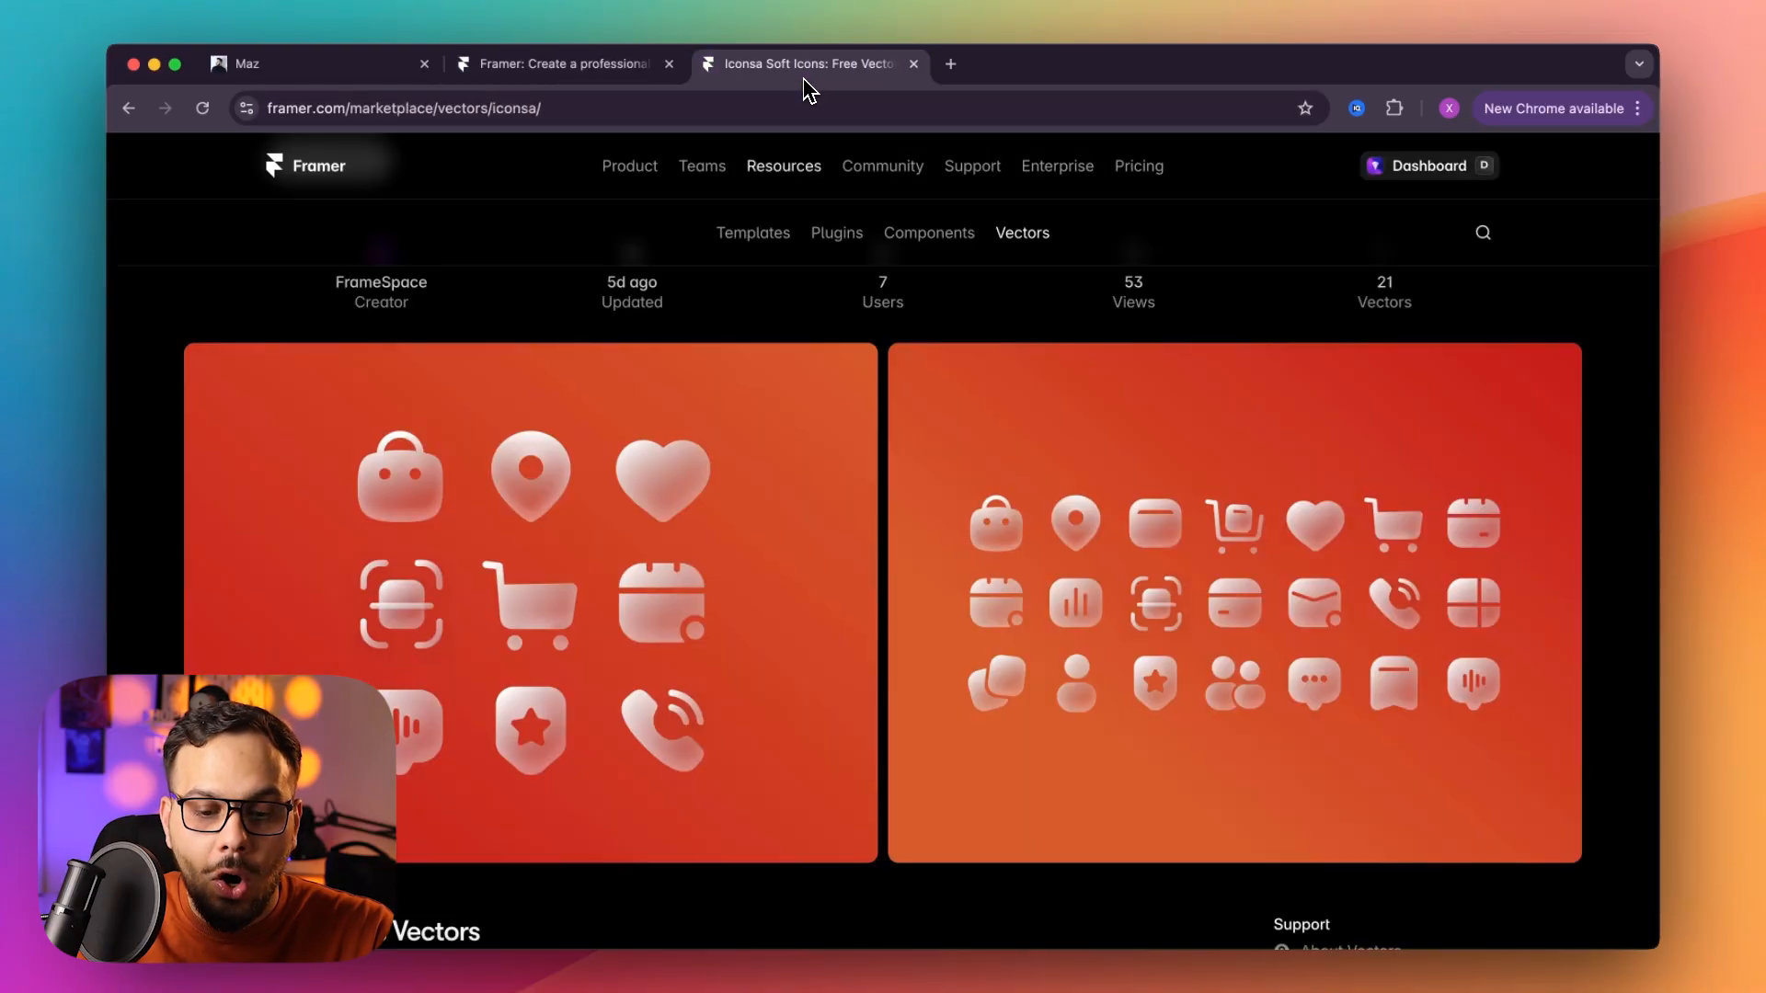
pyautogui.click(129, 108)
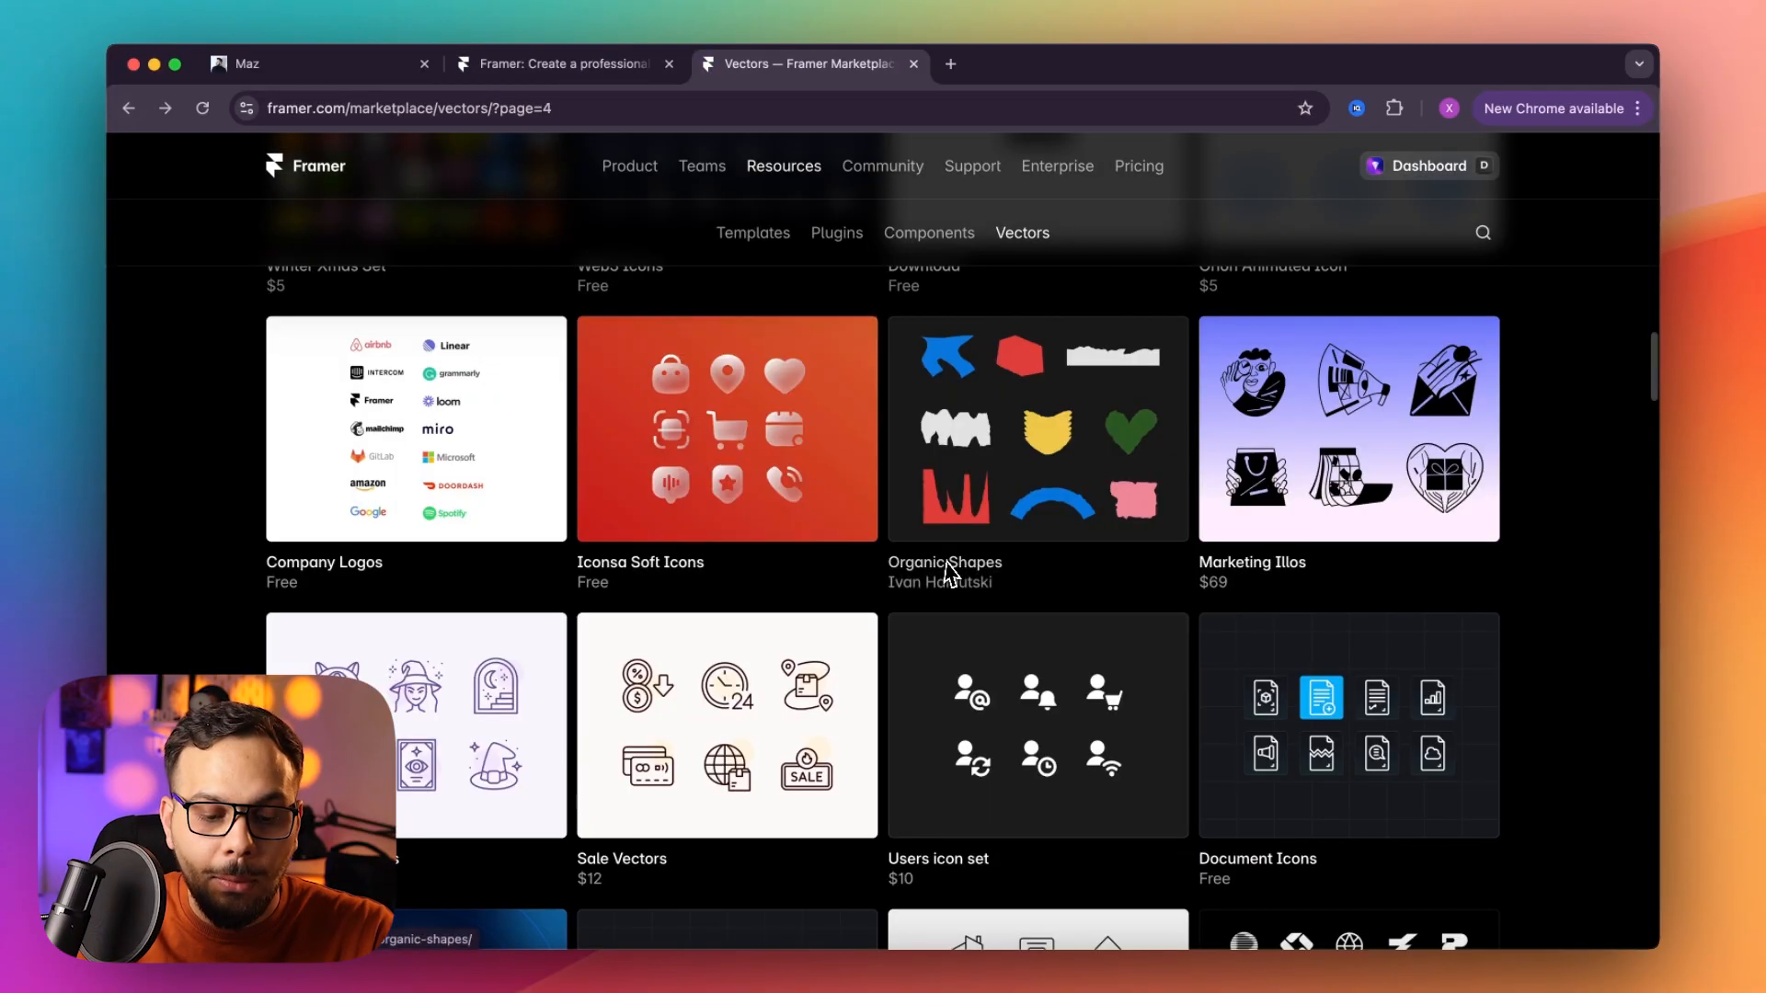
pyautogui.scroll(12, 962, 569)
pyautogui.scroll(10, 963, 568)
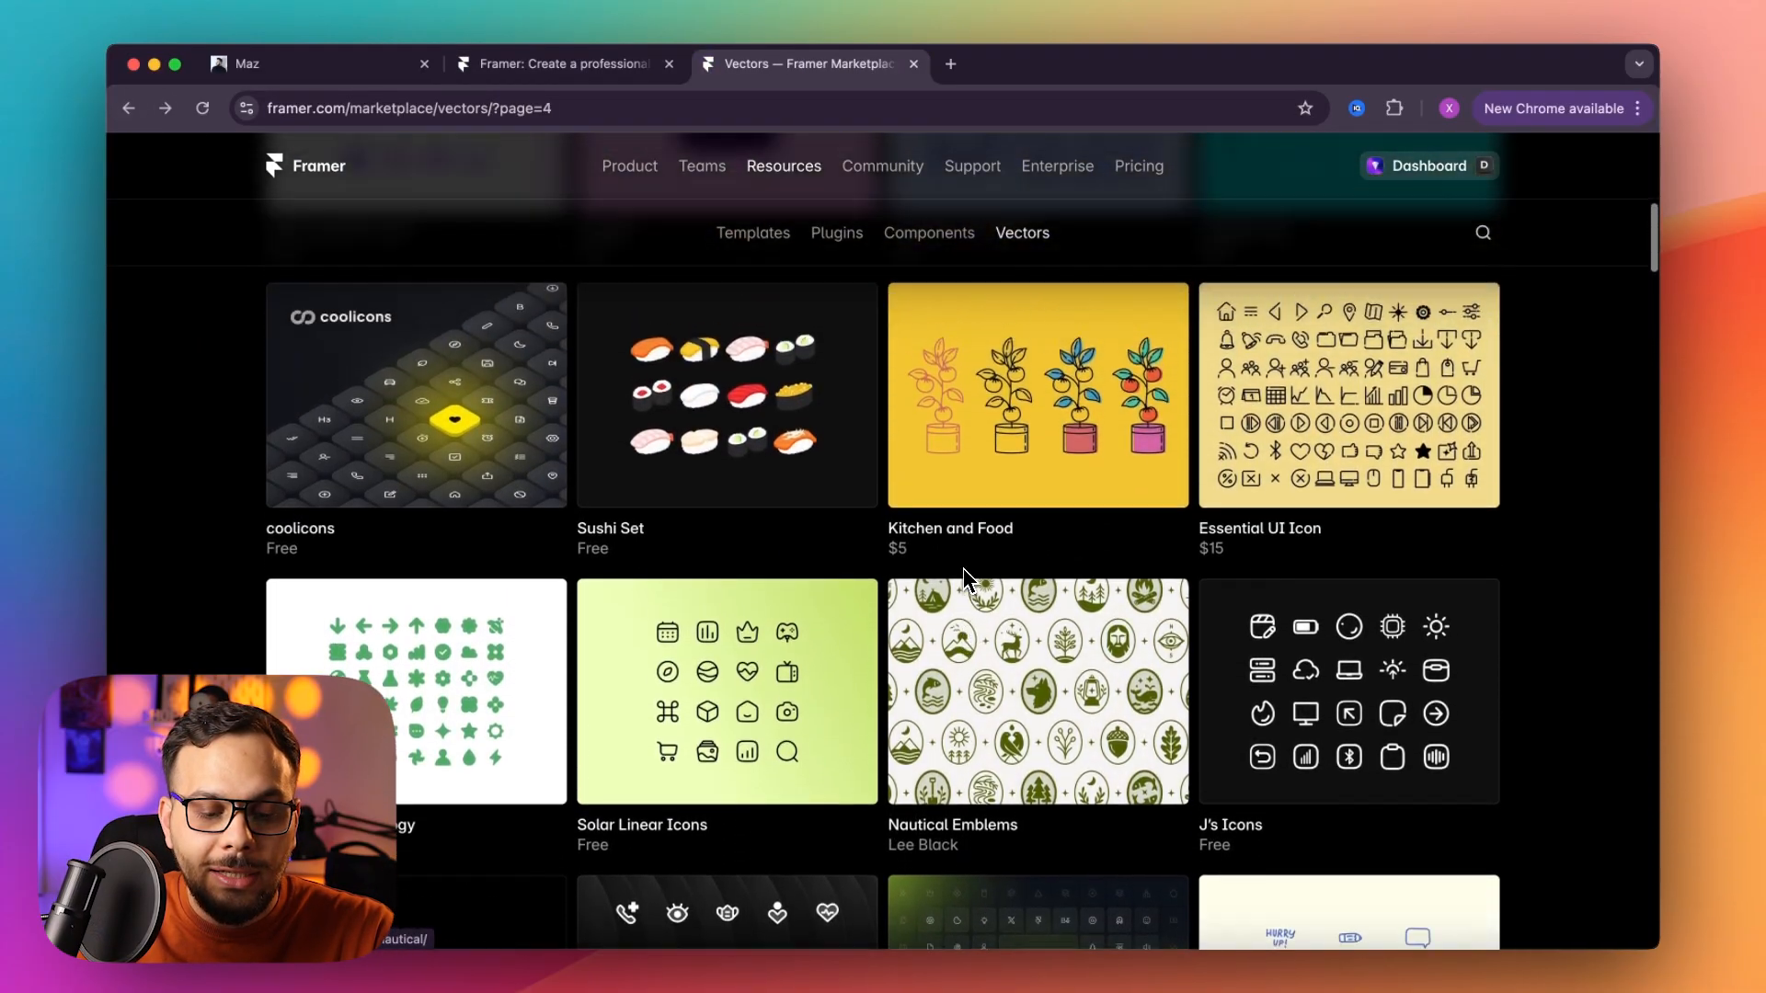
pyautogui.scroll(-20, 936, 531)
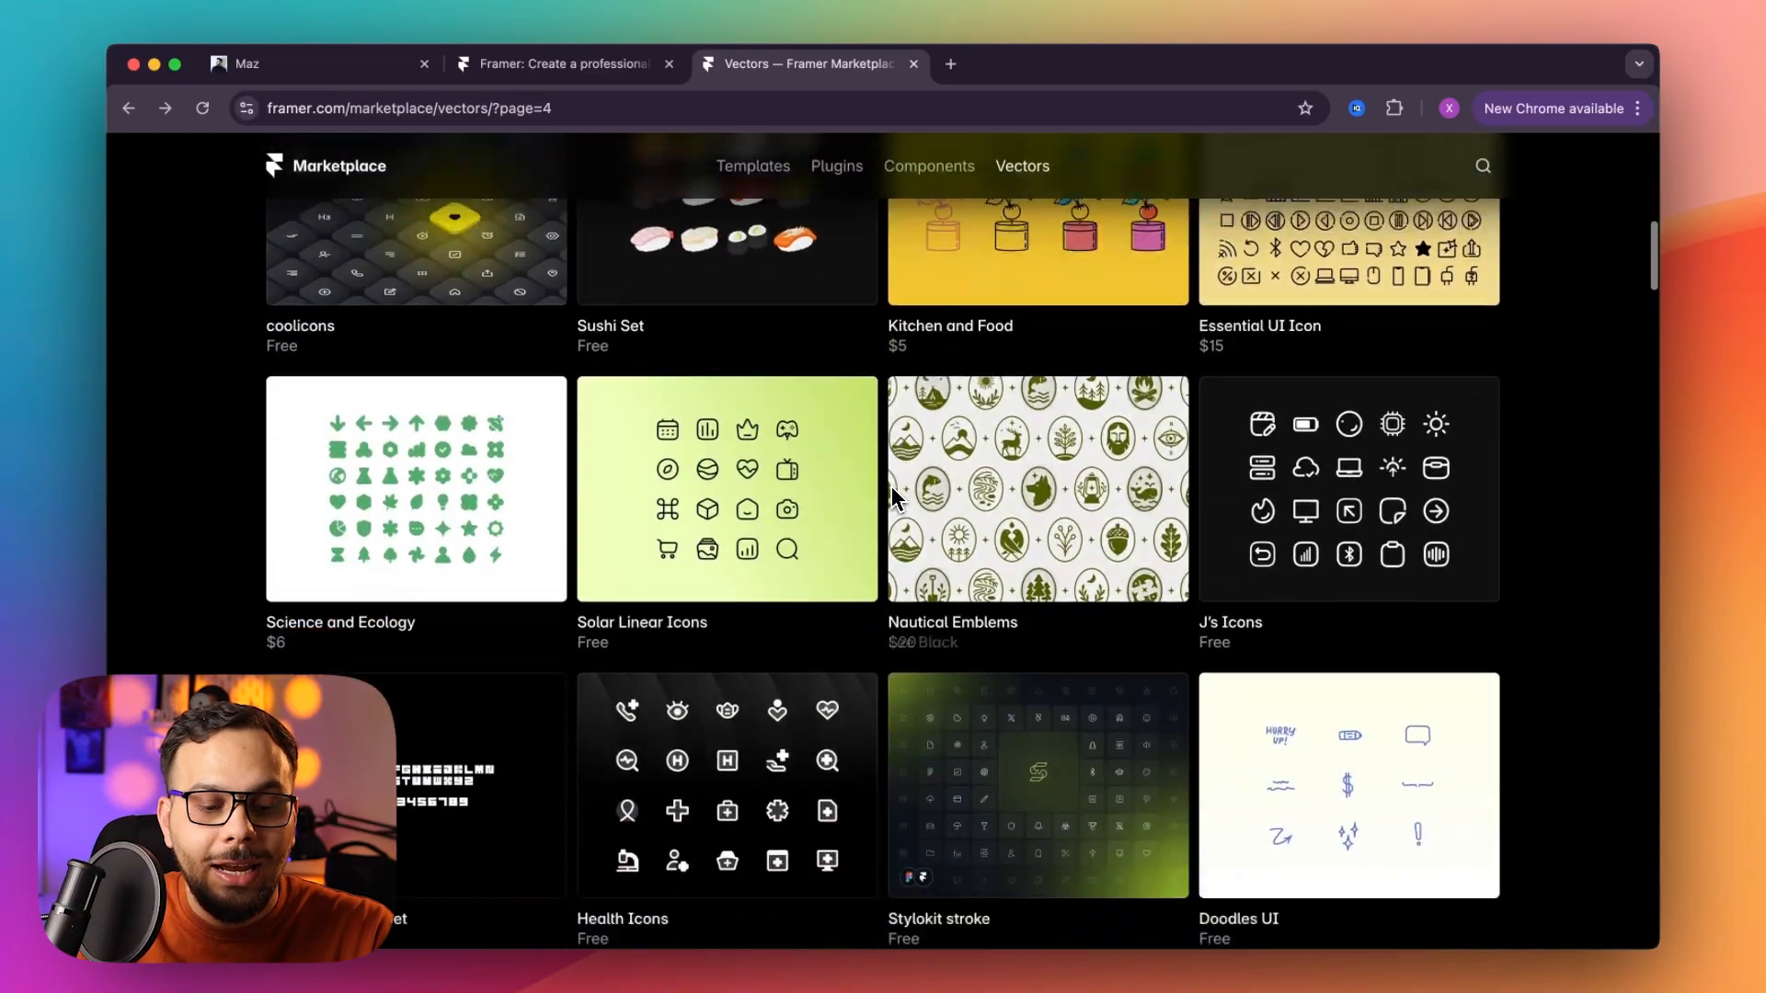
pyautogui.scroll(-9, 892, 498)
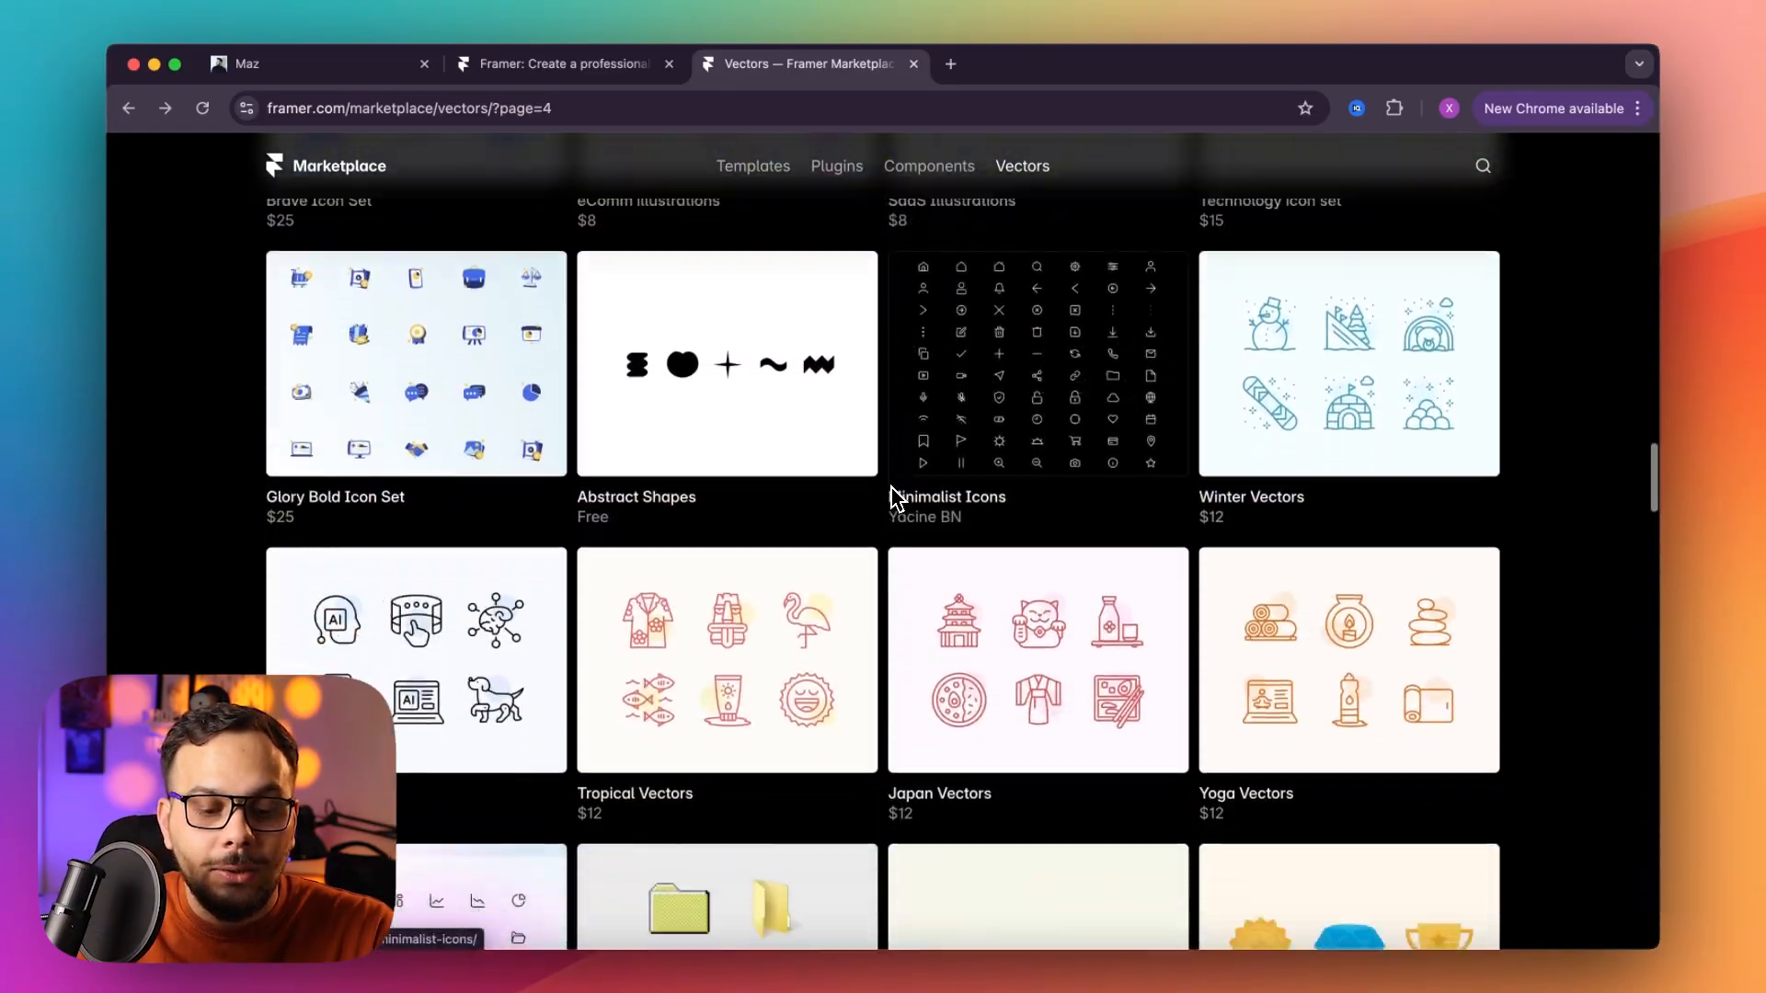
# Return to the Vector Requirements page and read the Support and Submit checklists.
pyautogui.click(587, 73)
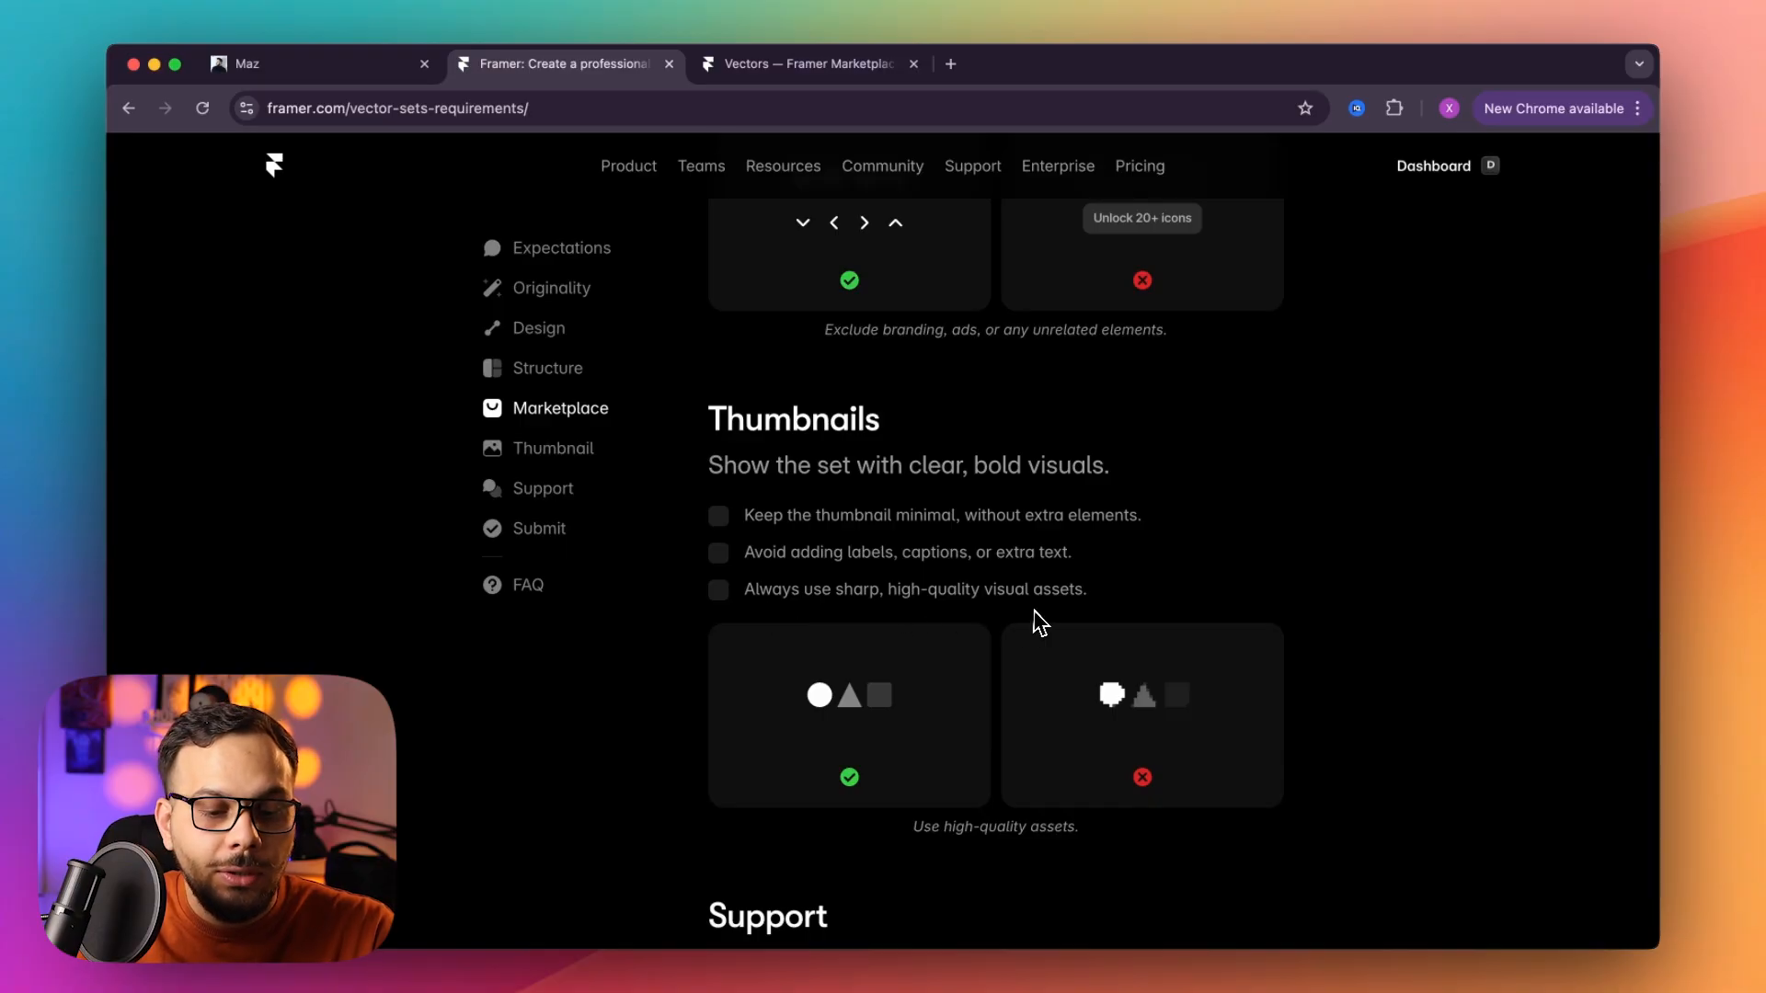
pyautogui.scroll(-7, 1065, 623)
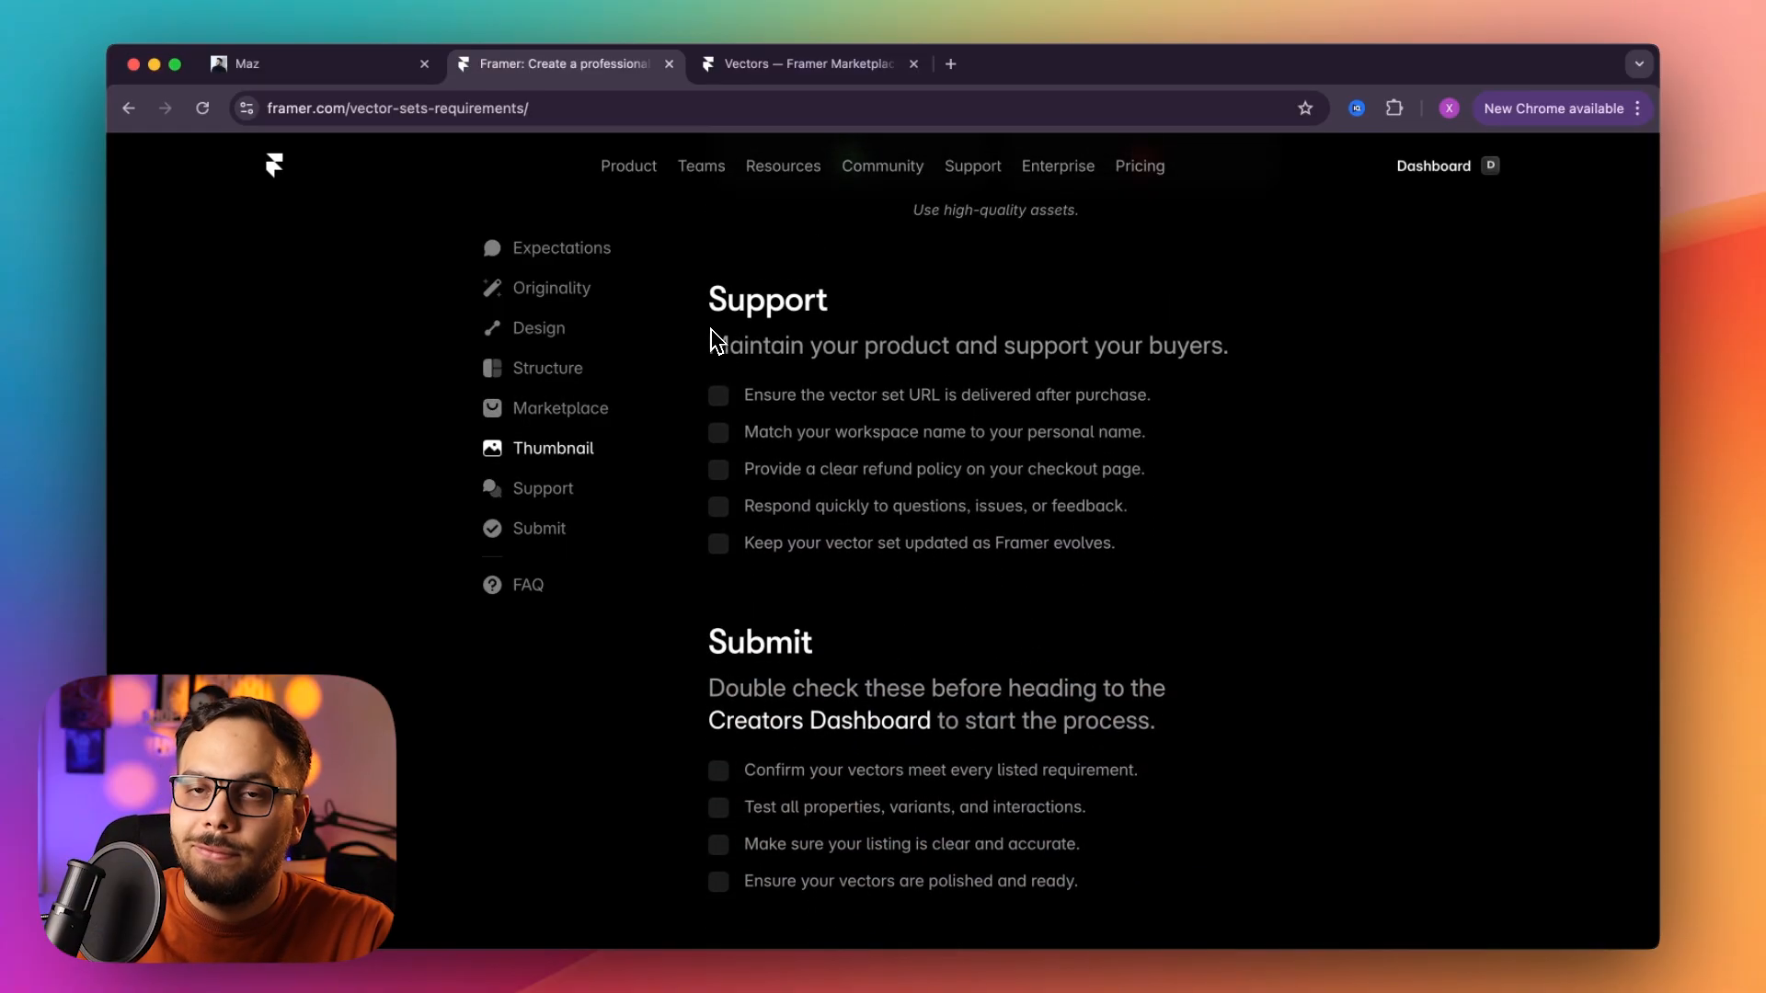
pyautogui.moveTo(713, 346); pyautogui.dragTo(999, 358)
pyautogui.click(999, 359)
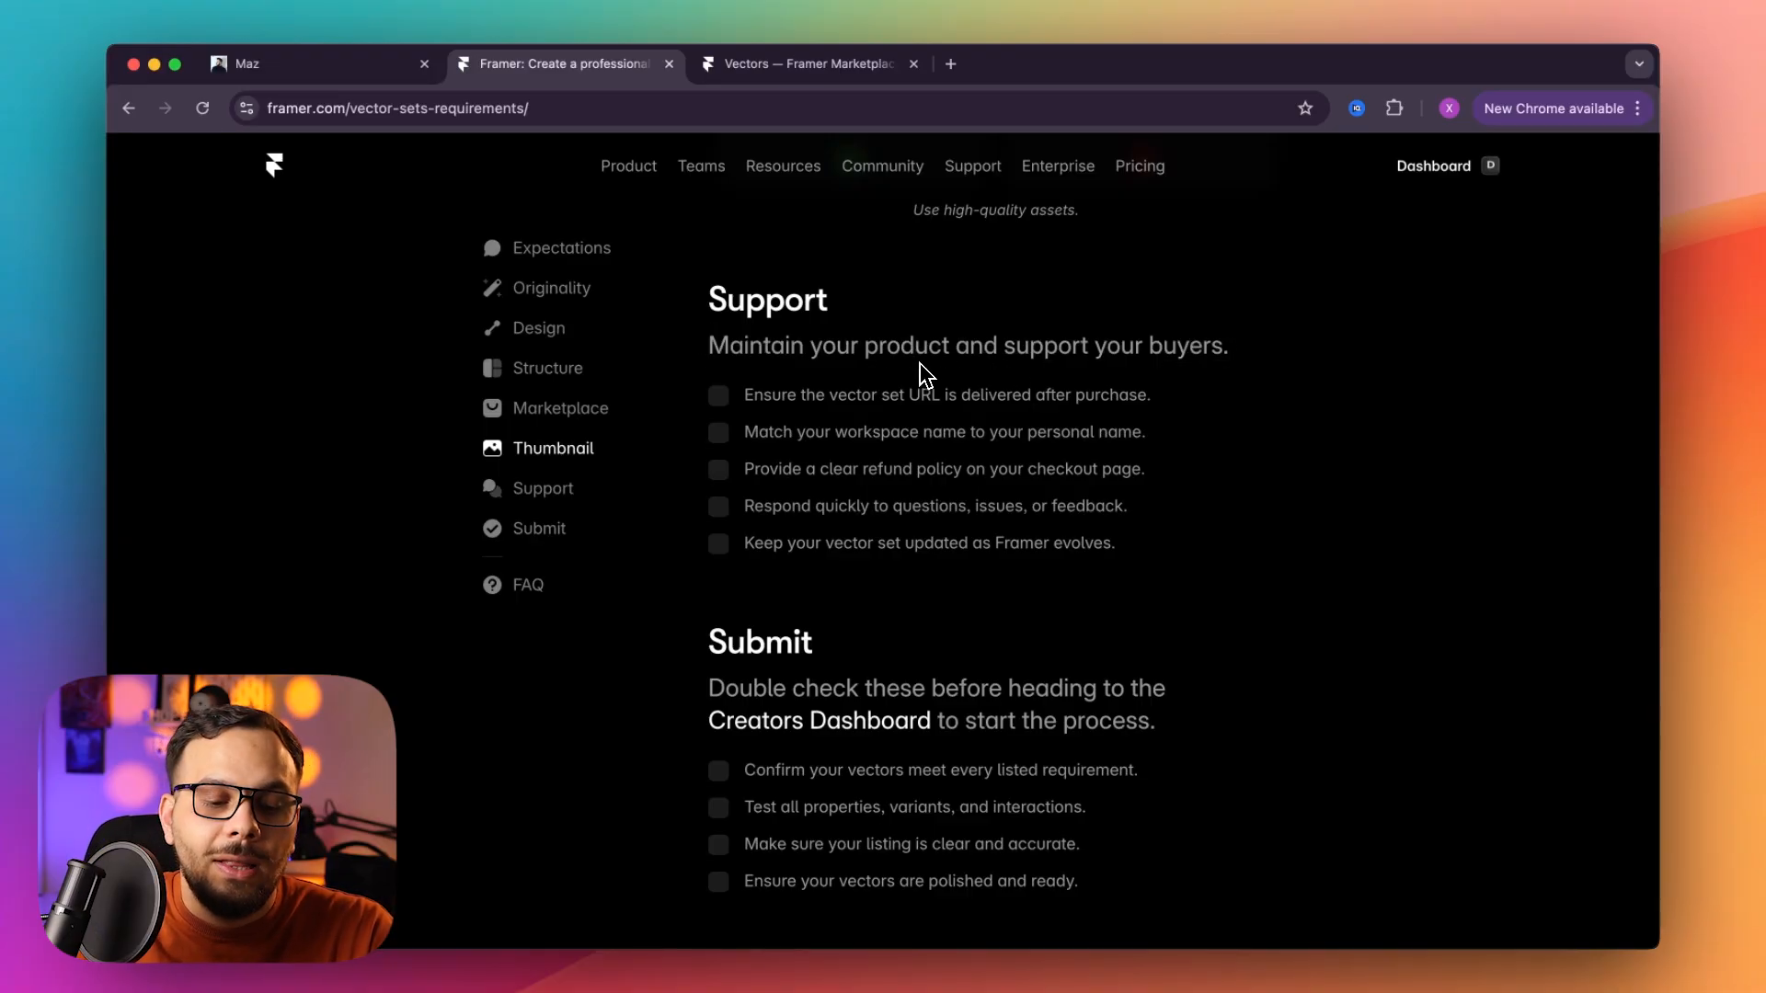
pyautogui.scroll(-2, 1104, 534)
pyautogui.moveTo(1046, 783); pyautogui.dragTo(727, 308)
pyautogui.click(964, 368)
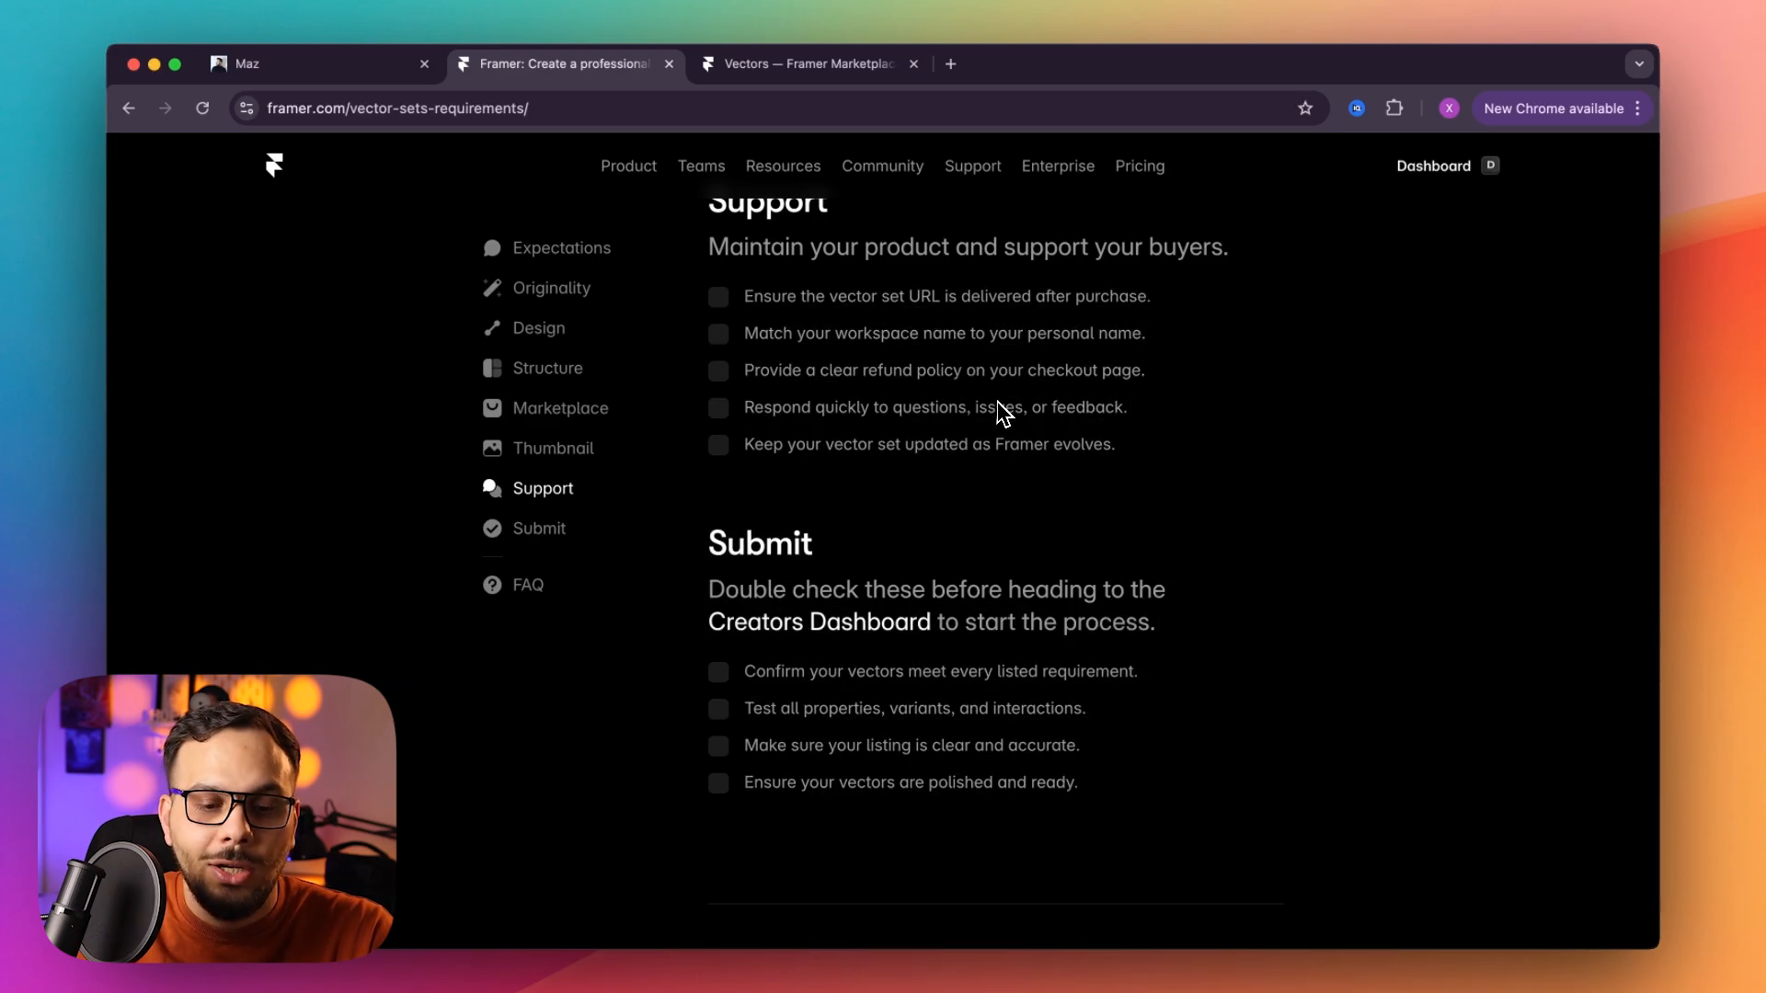
pyautogui.scroll(1, 1004, 419)
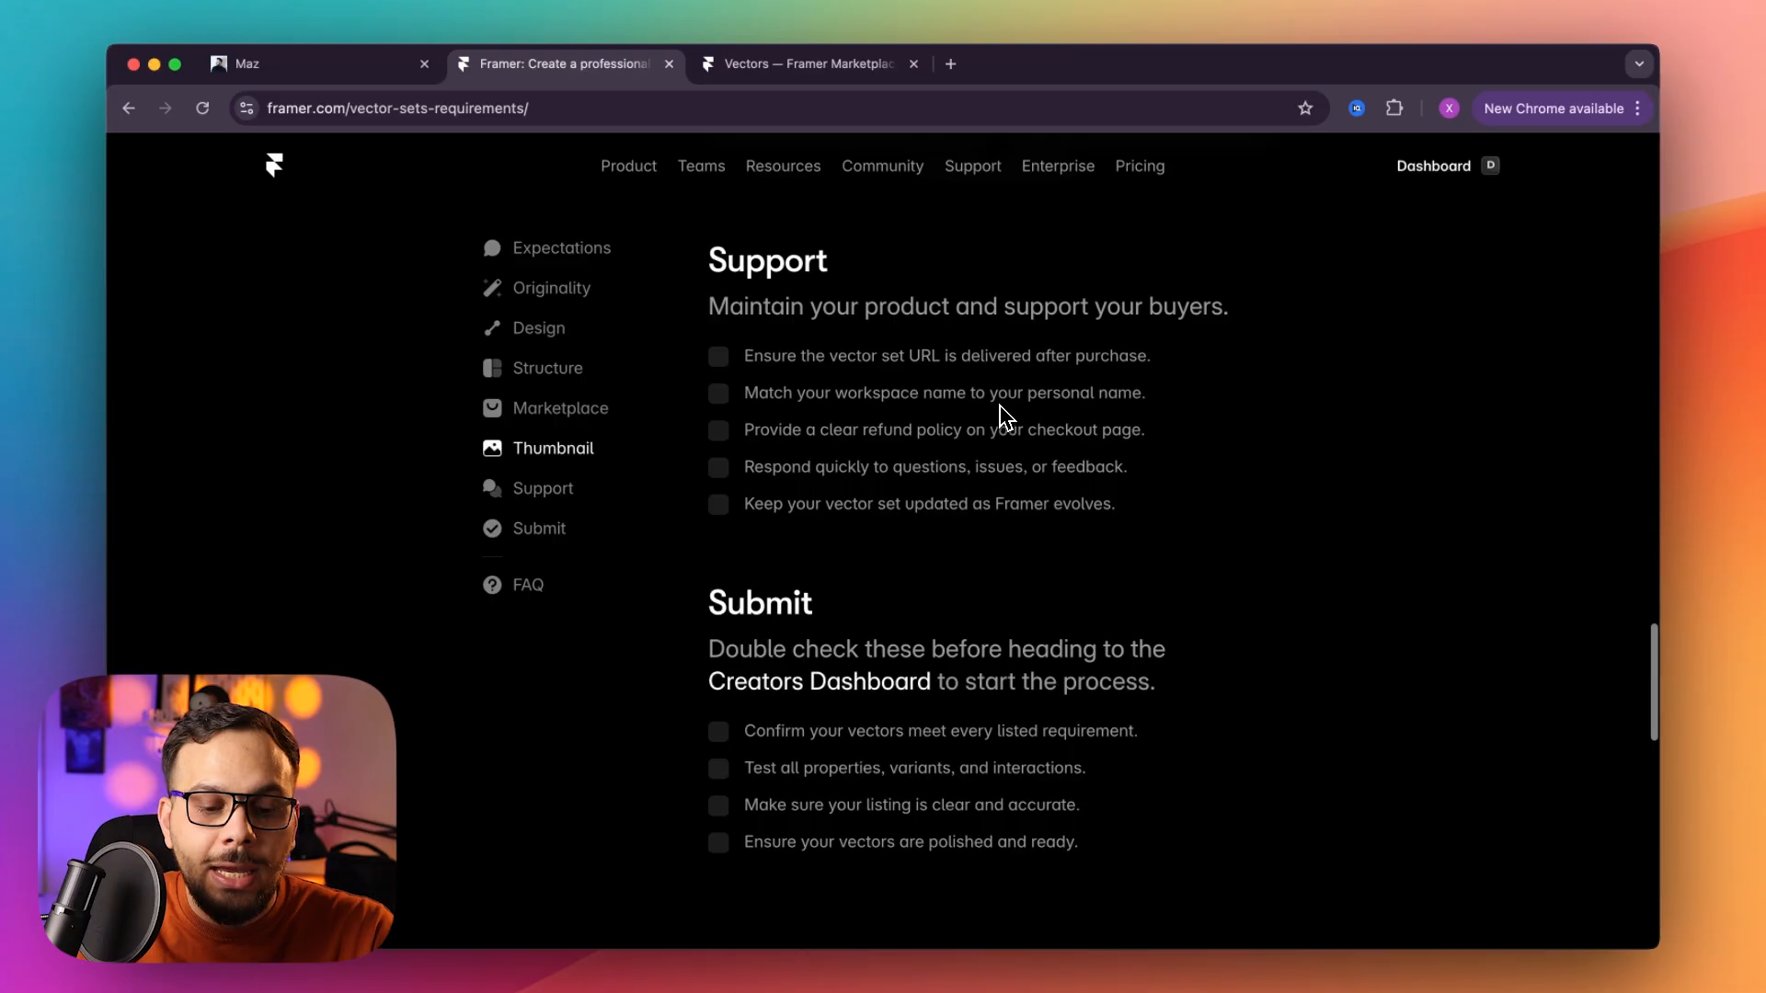
# Review the Marketplace and Structure sections of the vector set requirements again.
pyautogui.scroll(20, 872, 305)
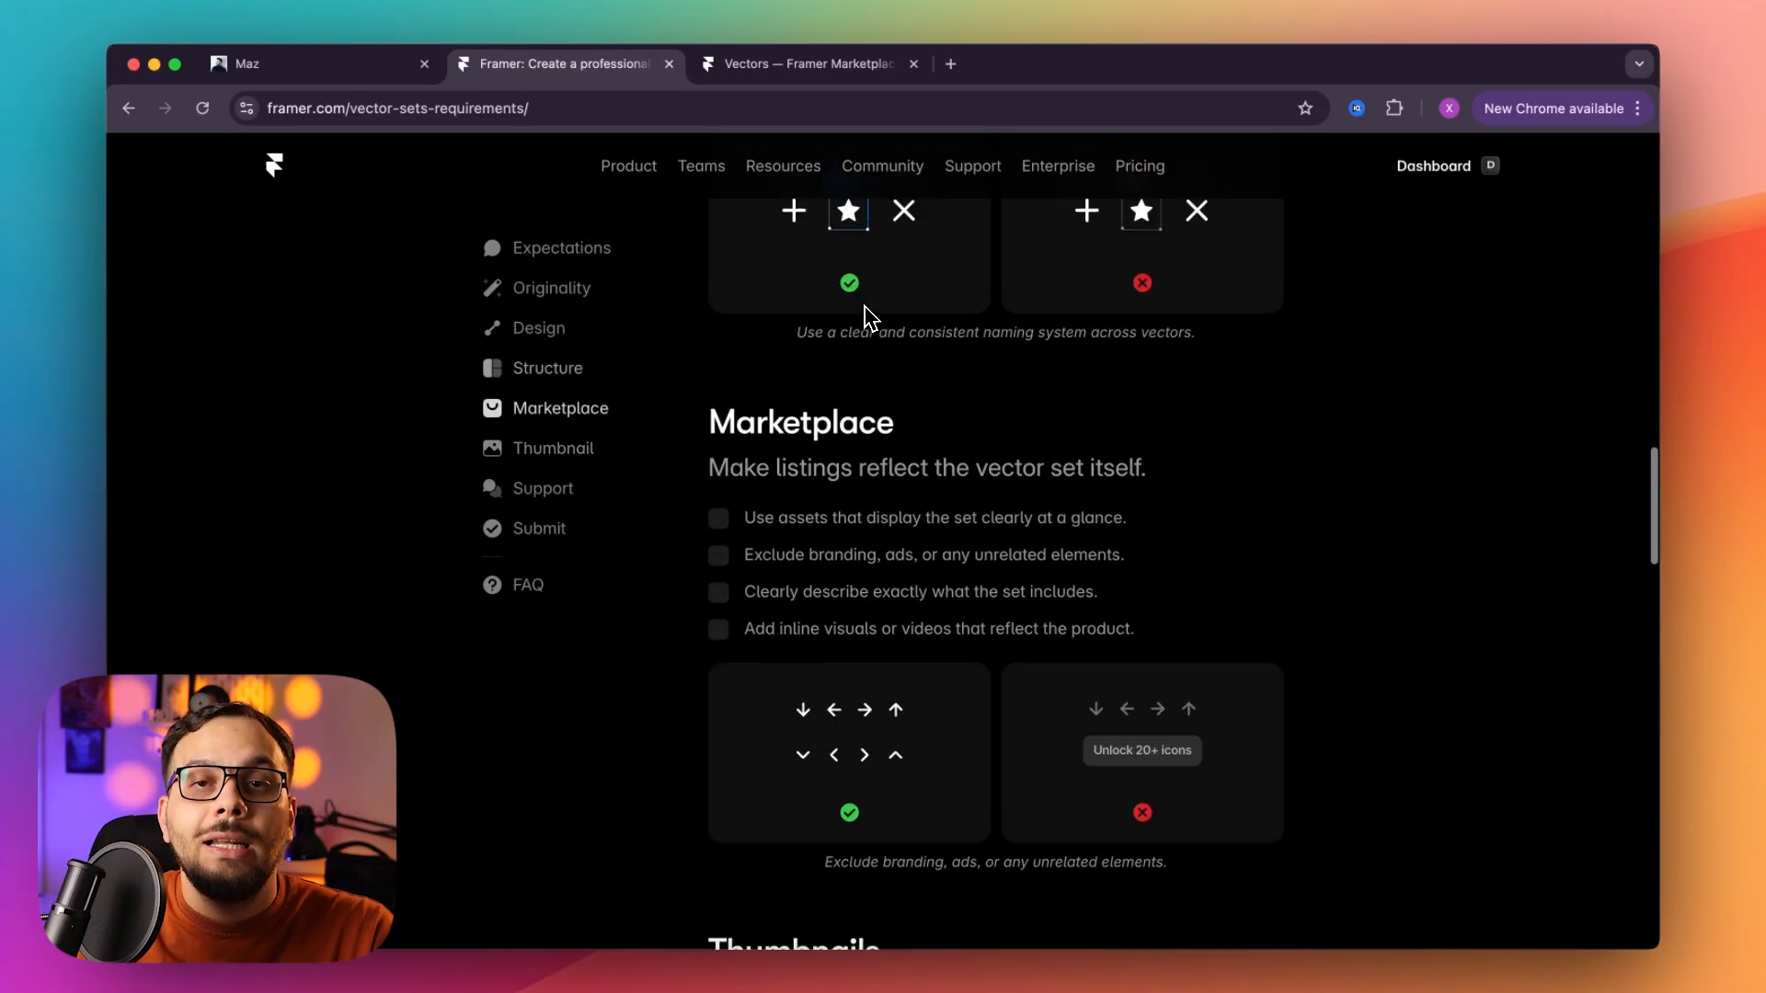
pyautogui.scroll(10, 872, 311)
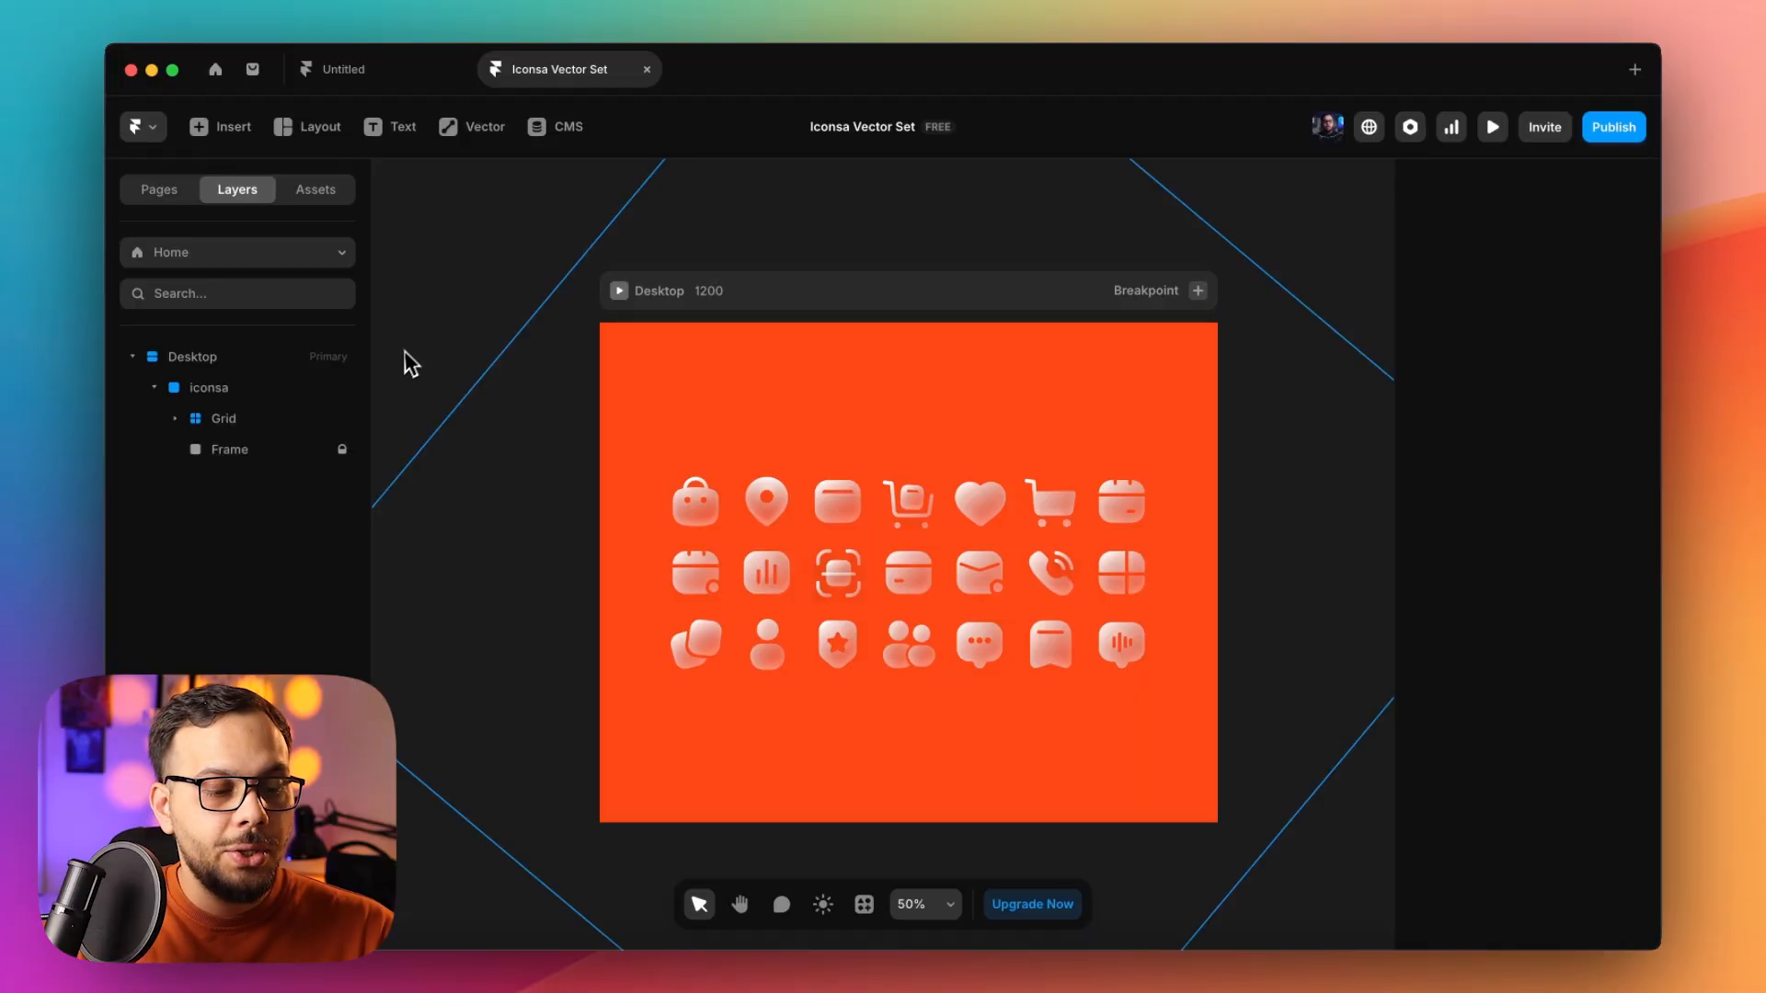
# Set the fill of the locked background Frame behind the icon grid to black, 000000, and deselect it.
pyautogui.click(276, 451)
pyautogui.click(1541, 359)
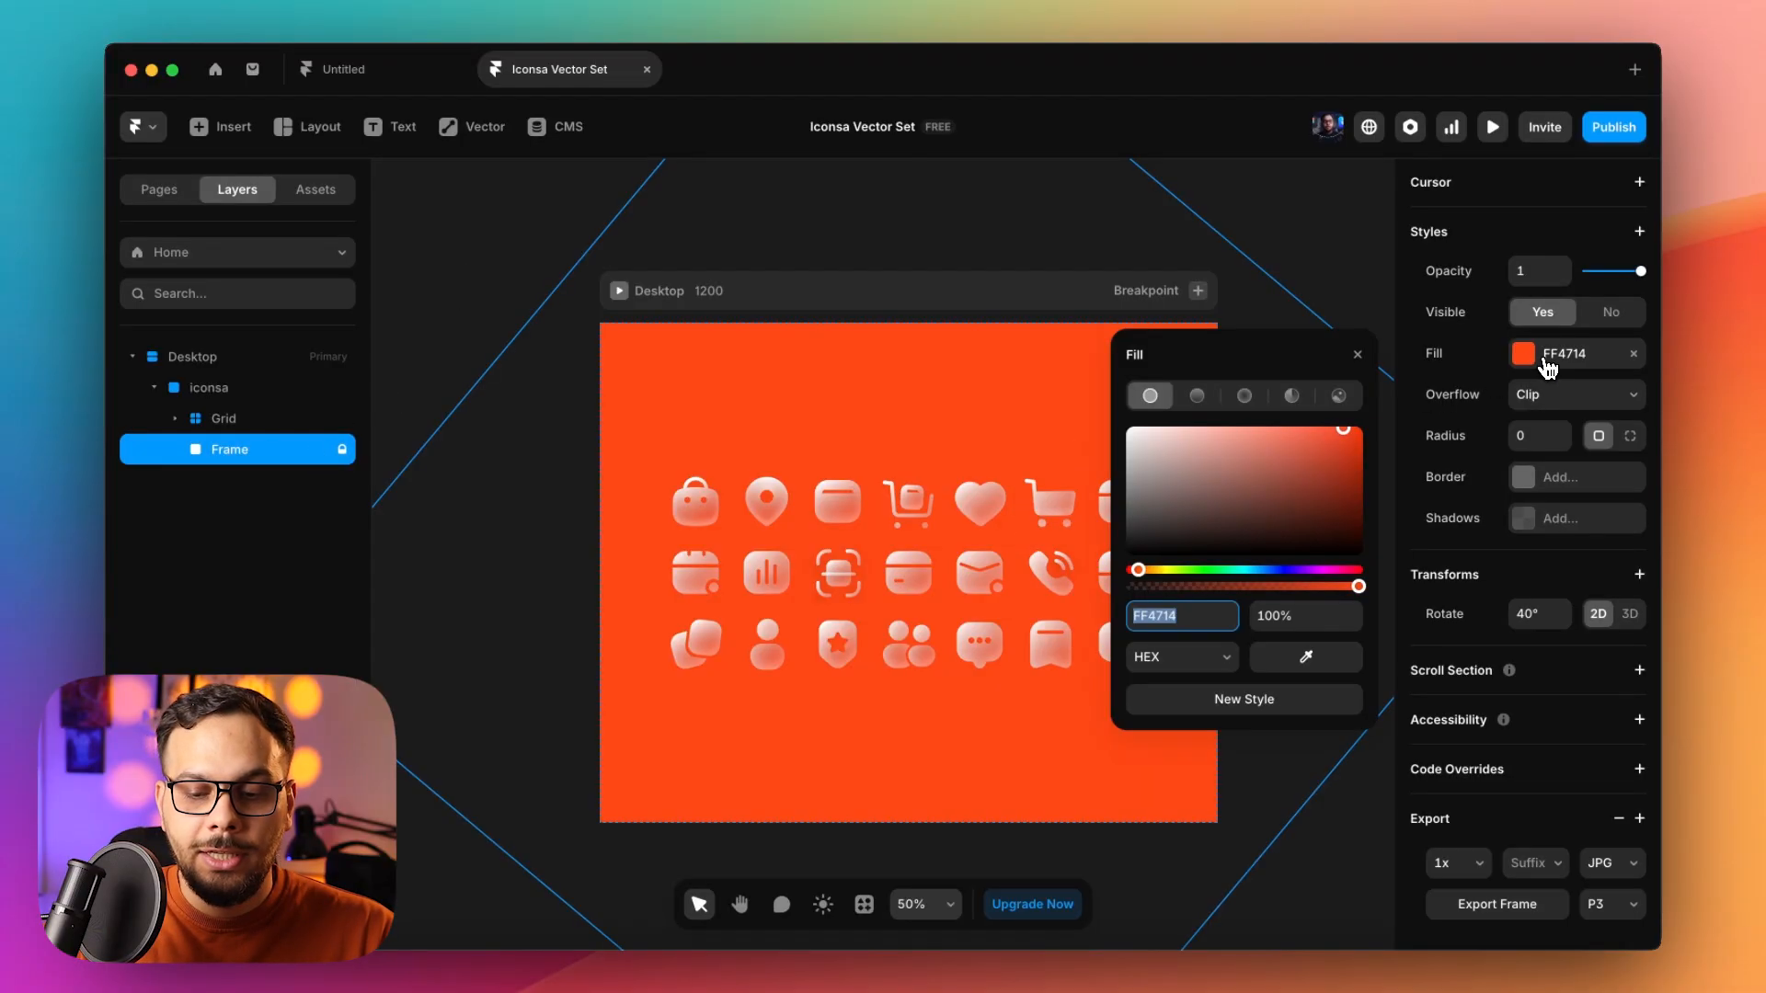
pyautogui.moveTo(1279, 571); pyautogui.dragTo(1128, 553)
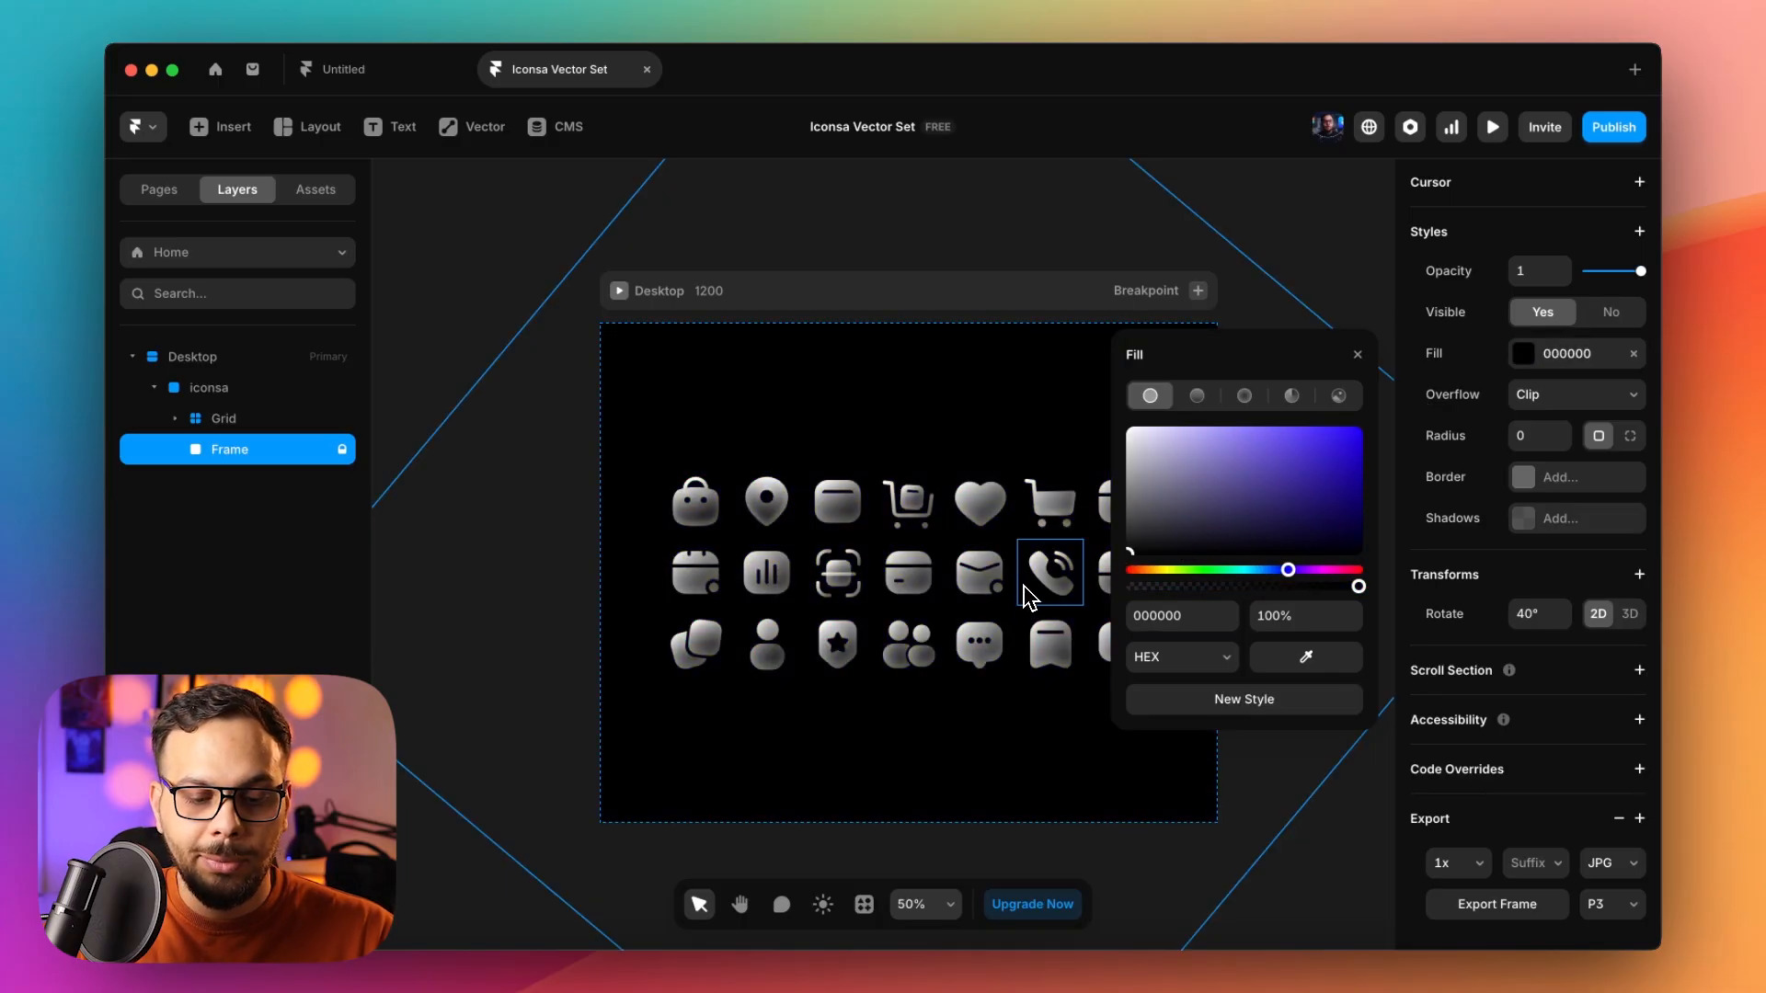
pyautogui.click(433, 264)
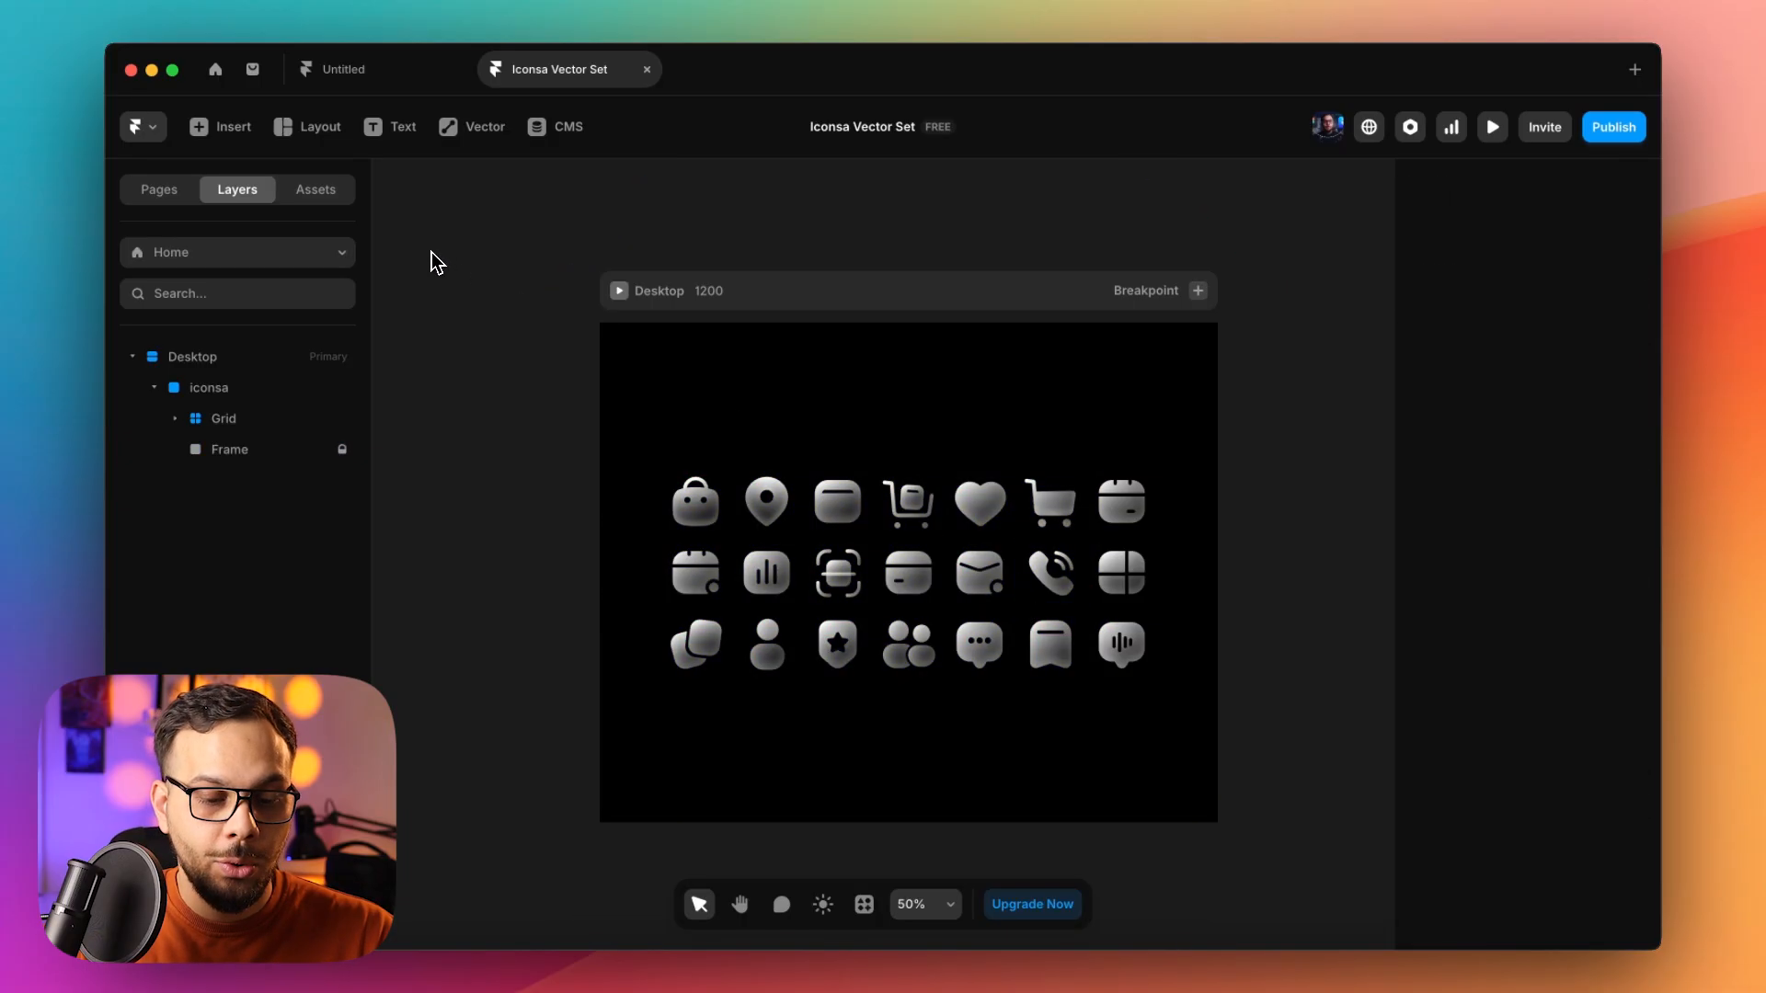
# Open the Iconsa vector set and examine both color stops of the Heart icon's linear gradient fill.
pyautogui.click(329, 193)
pyautogui.click(237, 532)
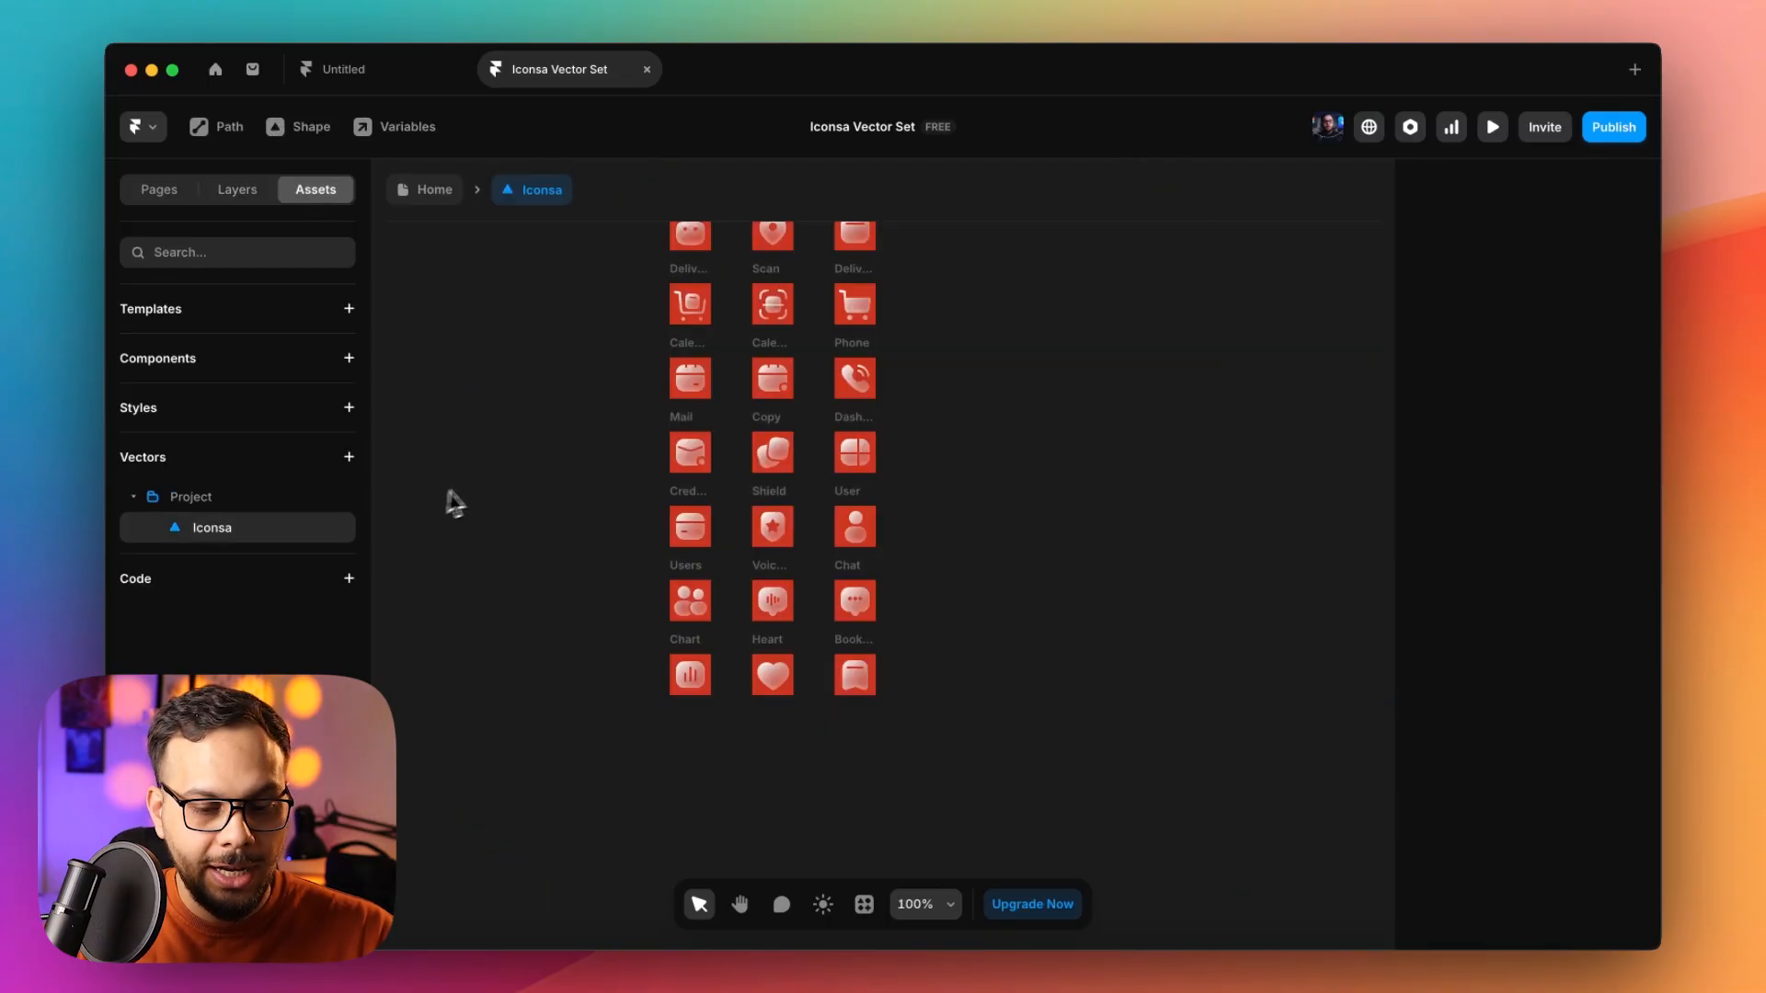
pyautogui.click(795, 692)
pyautogui.click(758, 690)
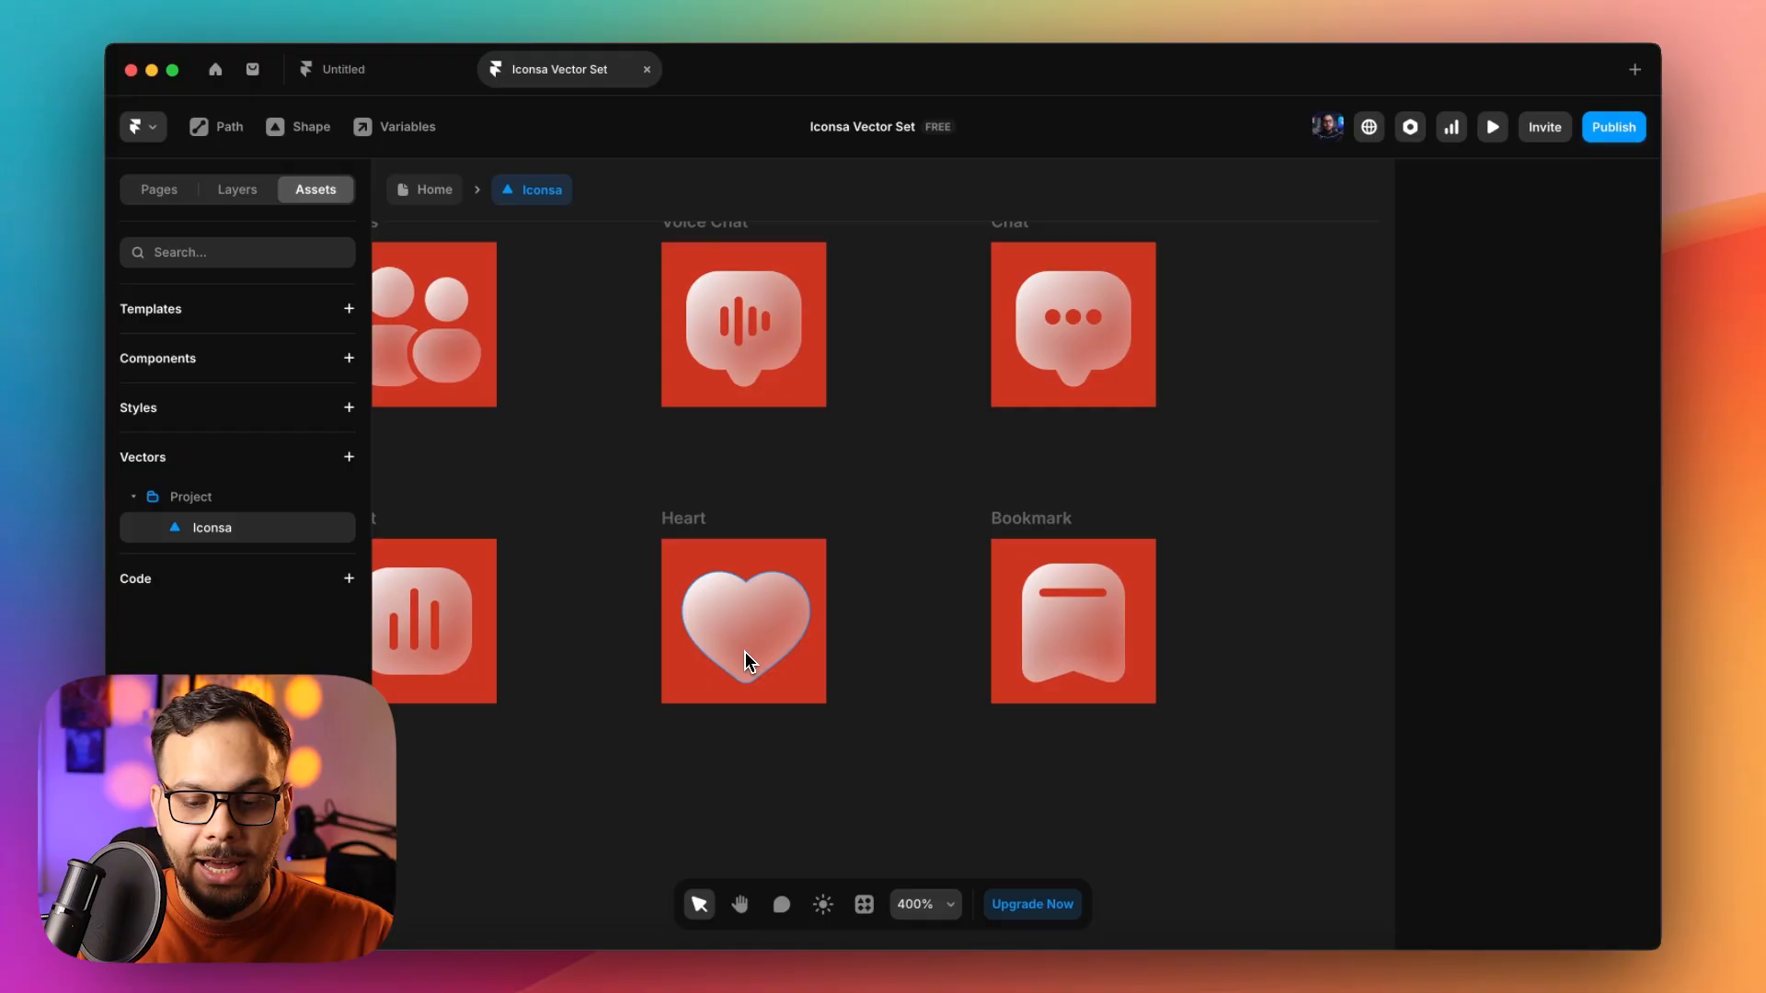
pyautogui.click(744, 651)
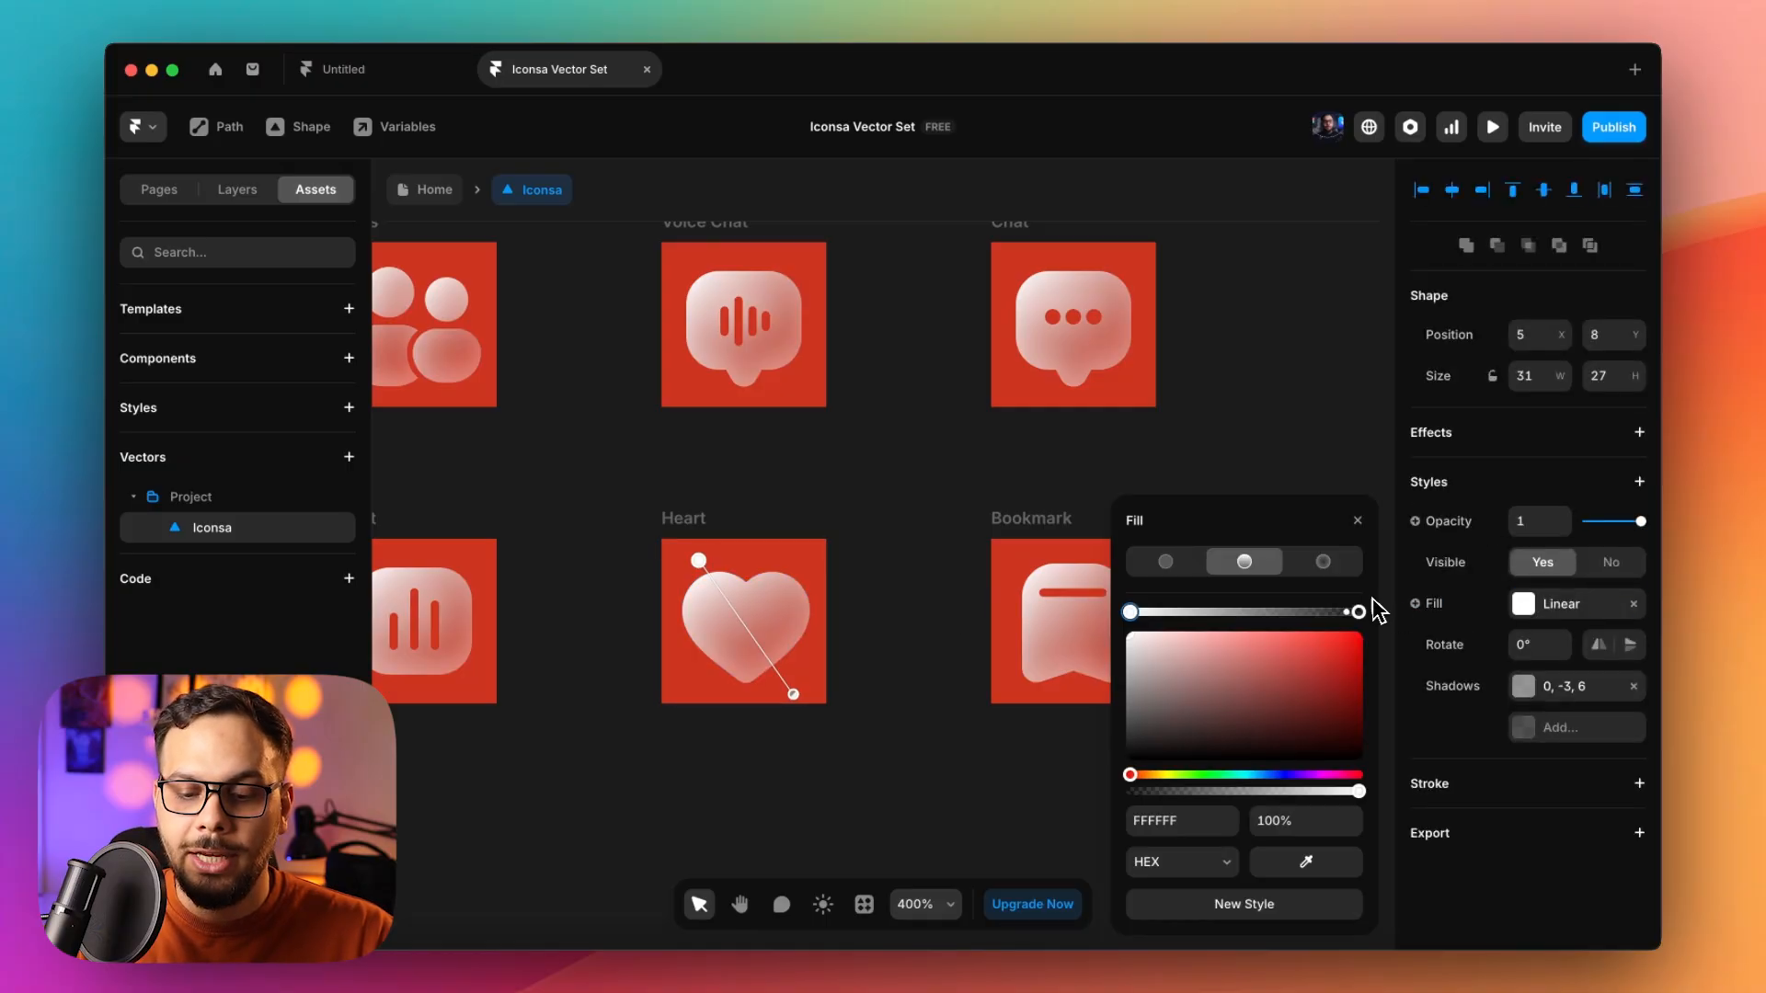
pyautogui.click(1359, 614)
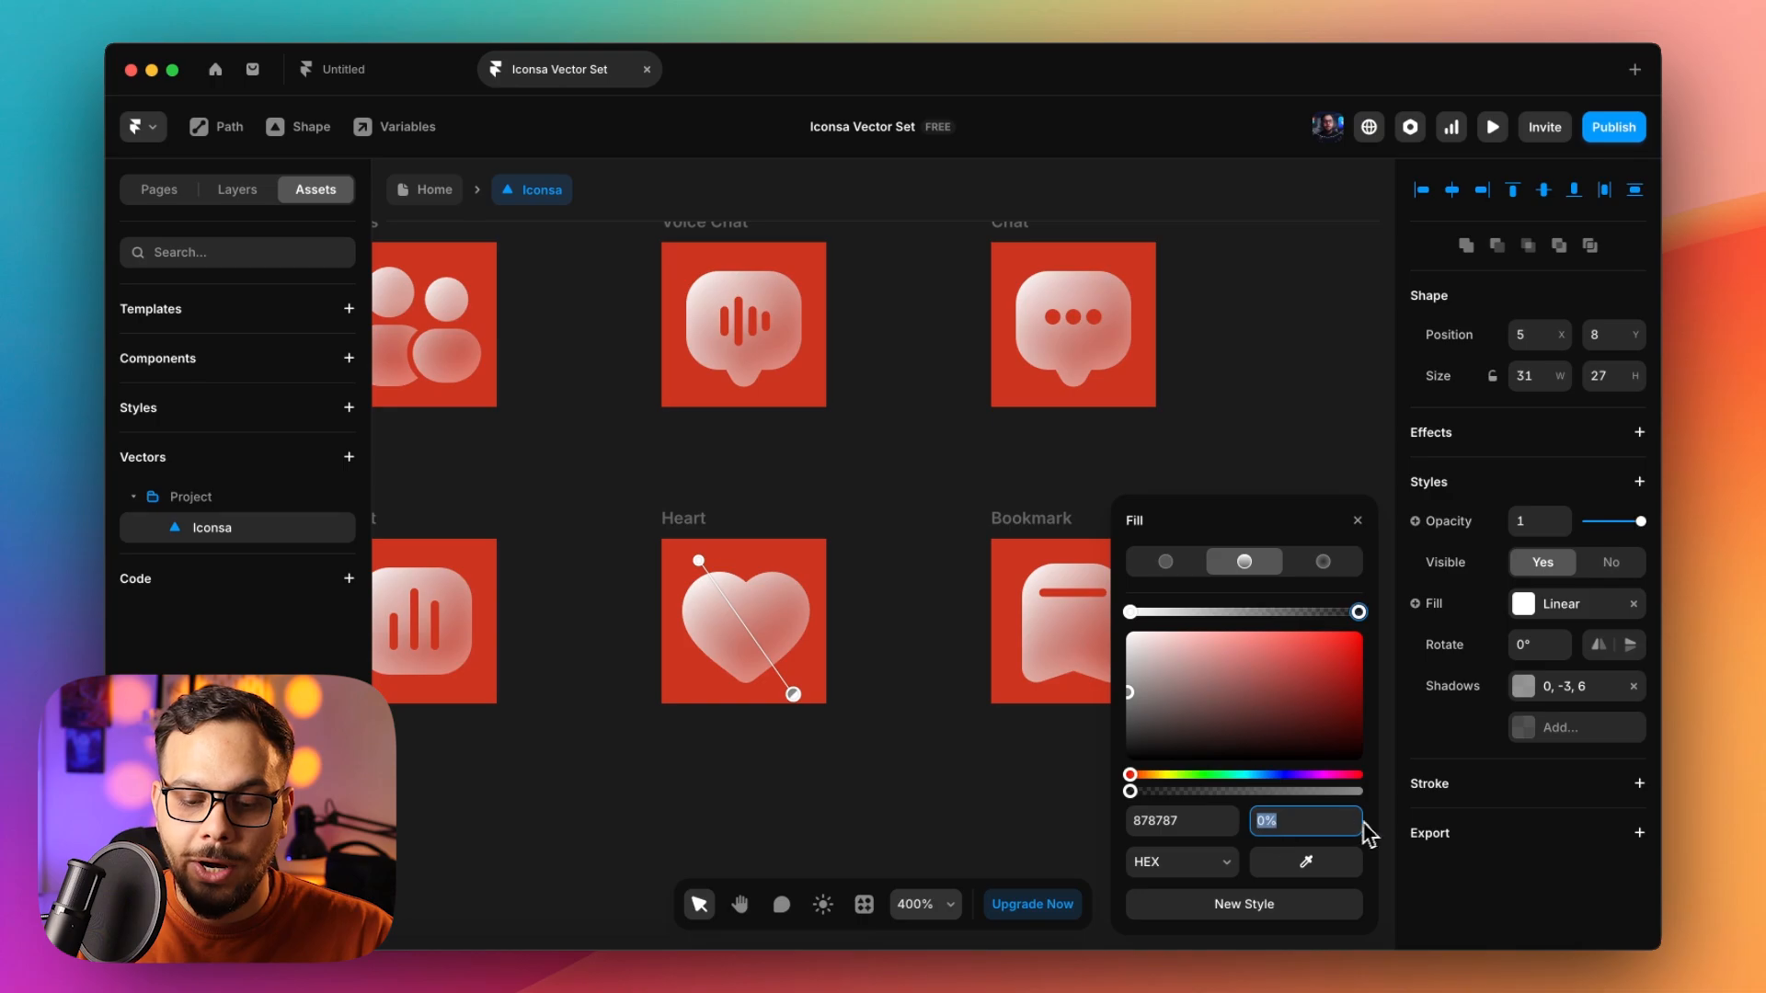
# Examine the Heart icon's inside shadow settings, then close them.
pyautogui.click(1490, 736)
pyautogui.click(1548, 697)
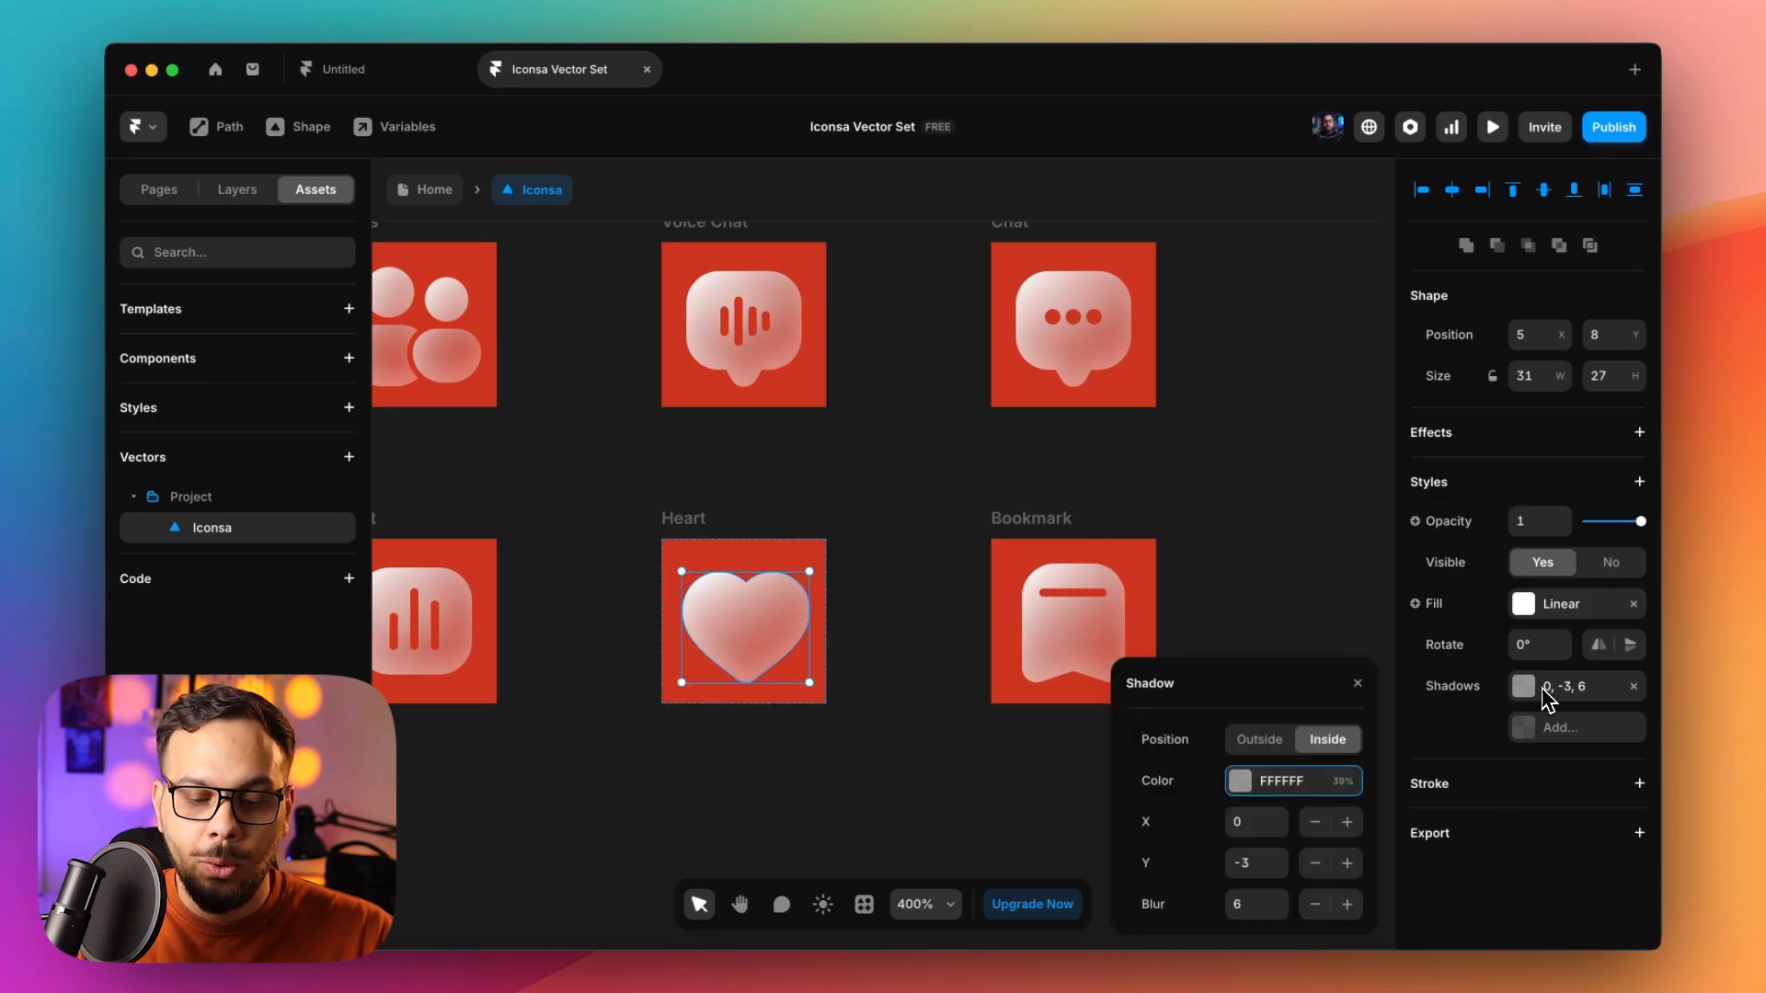
pyautogui.click(1359, 685)
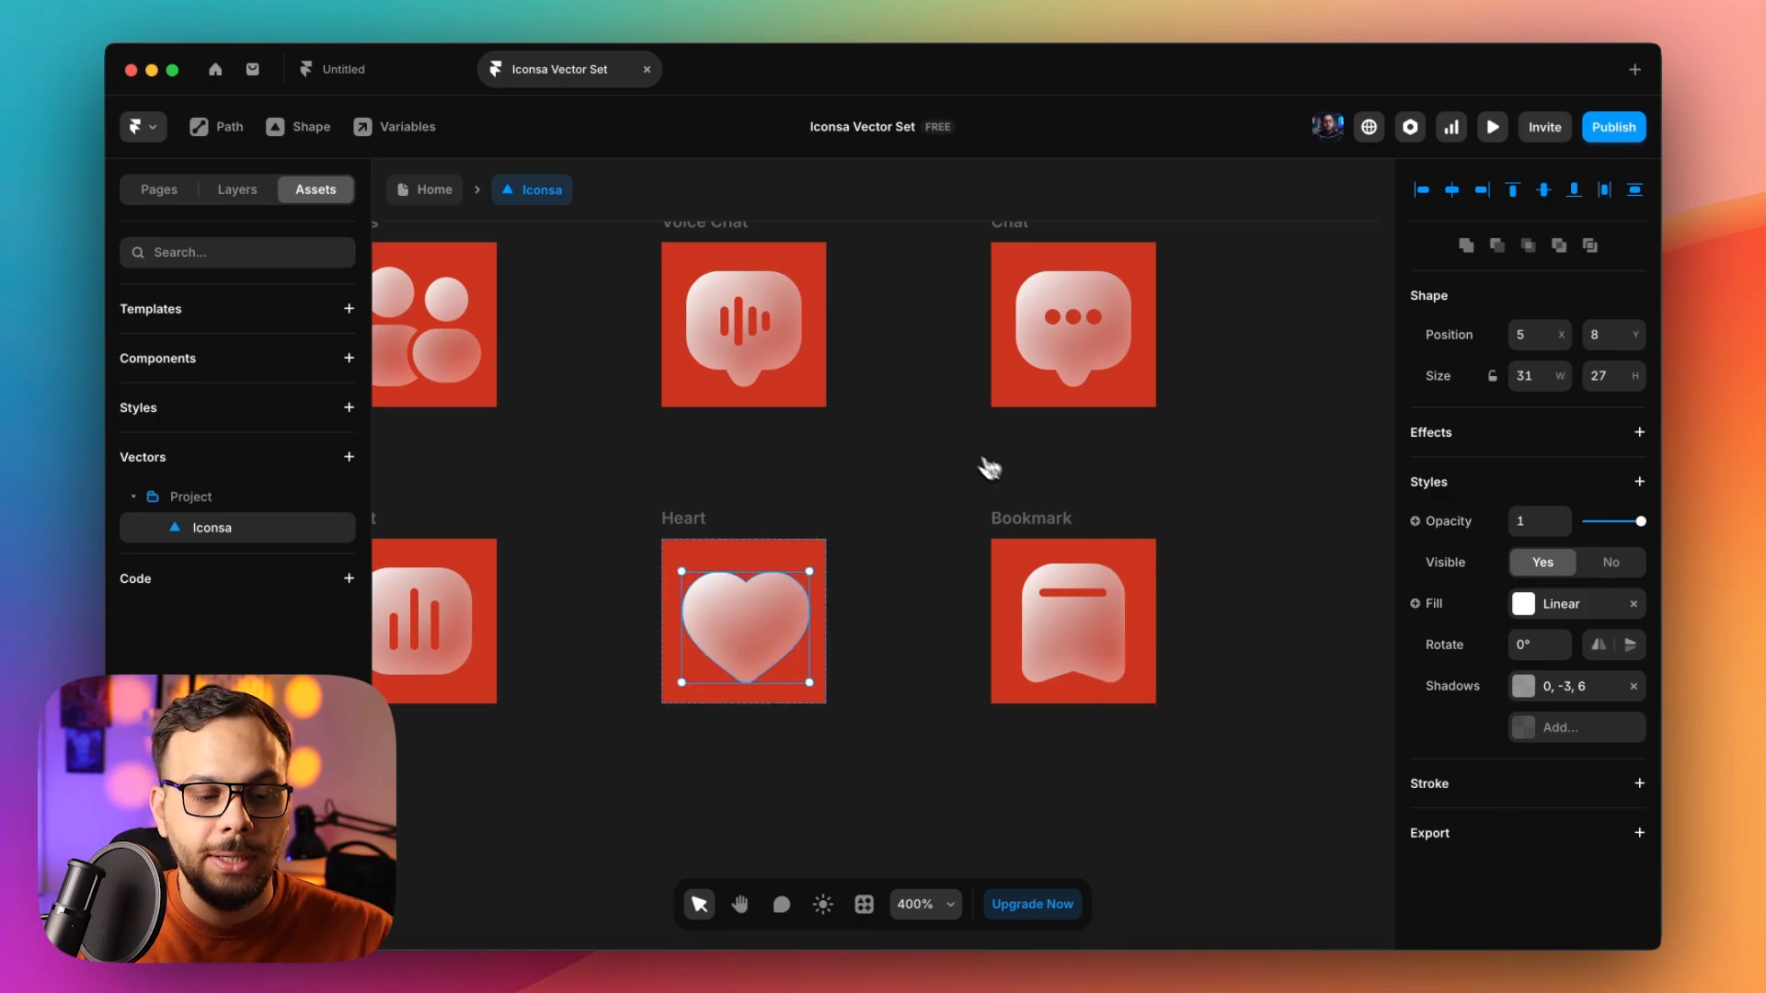
# Return to the Home page, place an icon from the Iconsa set above the icon grid, and delete it.
pyautogui.click(438, 193)
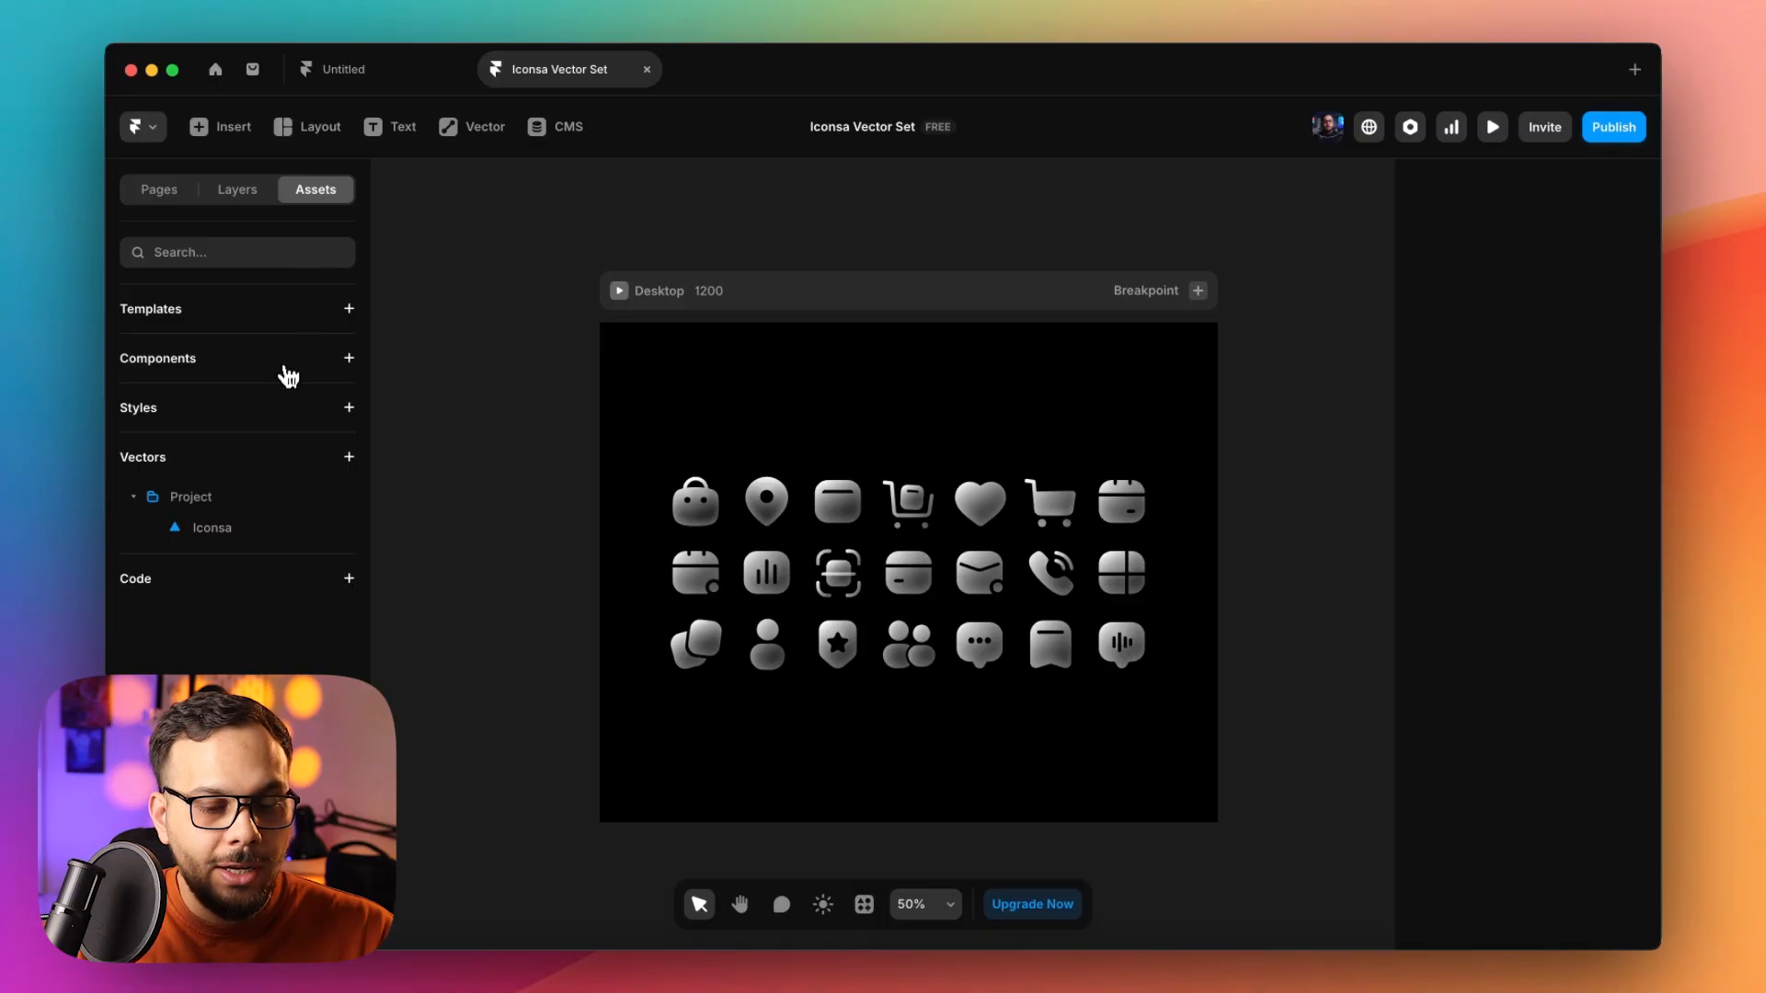
pyautogui.moveTo(223, 543); pyautogui.dragTo(769, 393)
pyautogui.press('BackSpace')
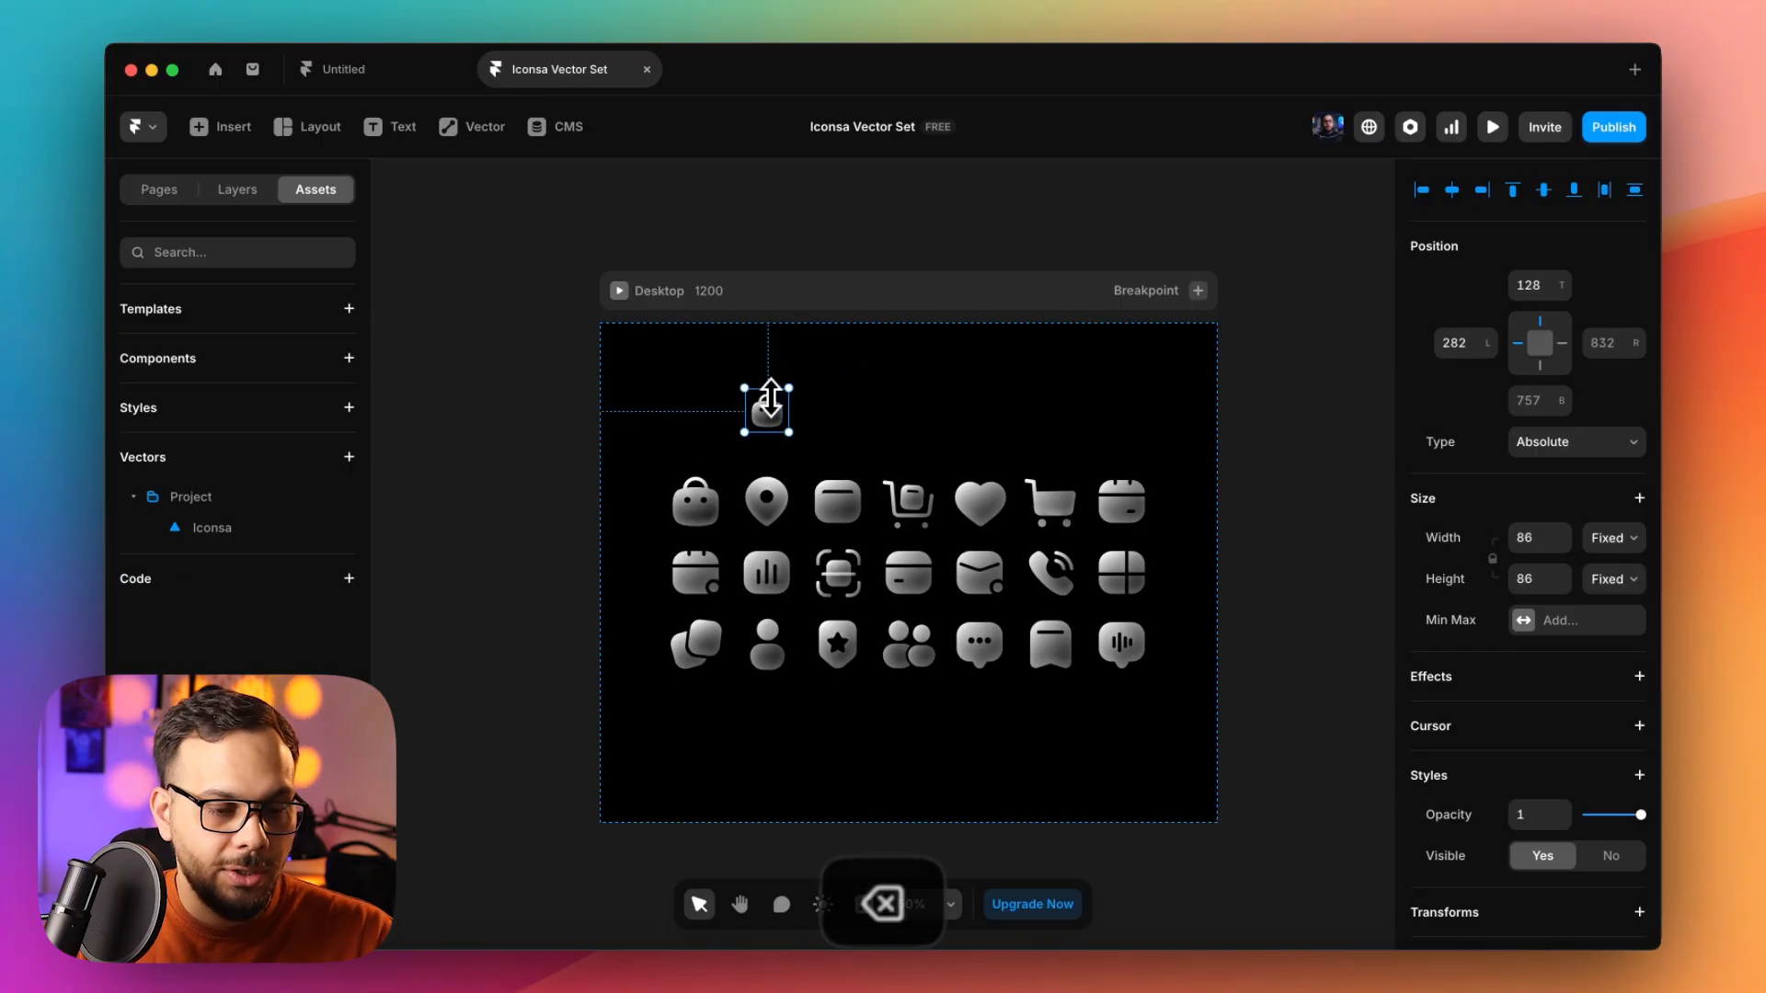
# Examine the iconsa frame in the Desktop layer structure and the options for adding a new vector set.
pyautogui.click(232, 199)
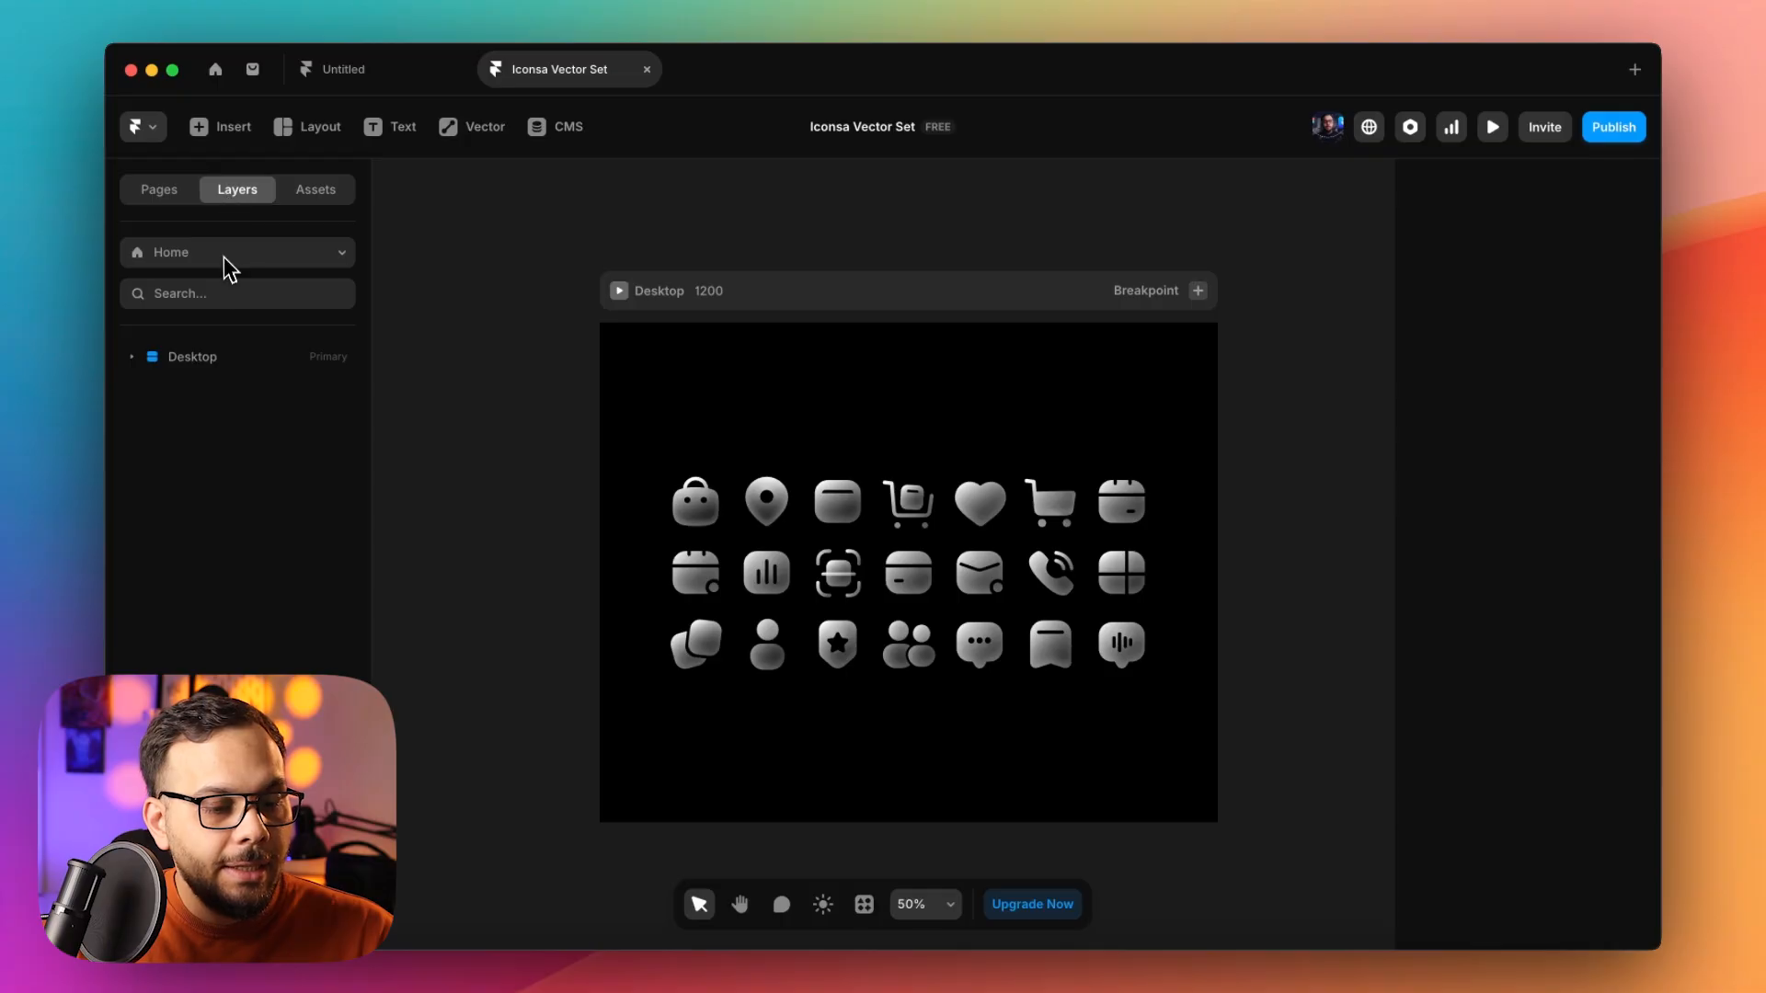
pyautogui.click(218, 366)
pyautogui.click(211, 390)
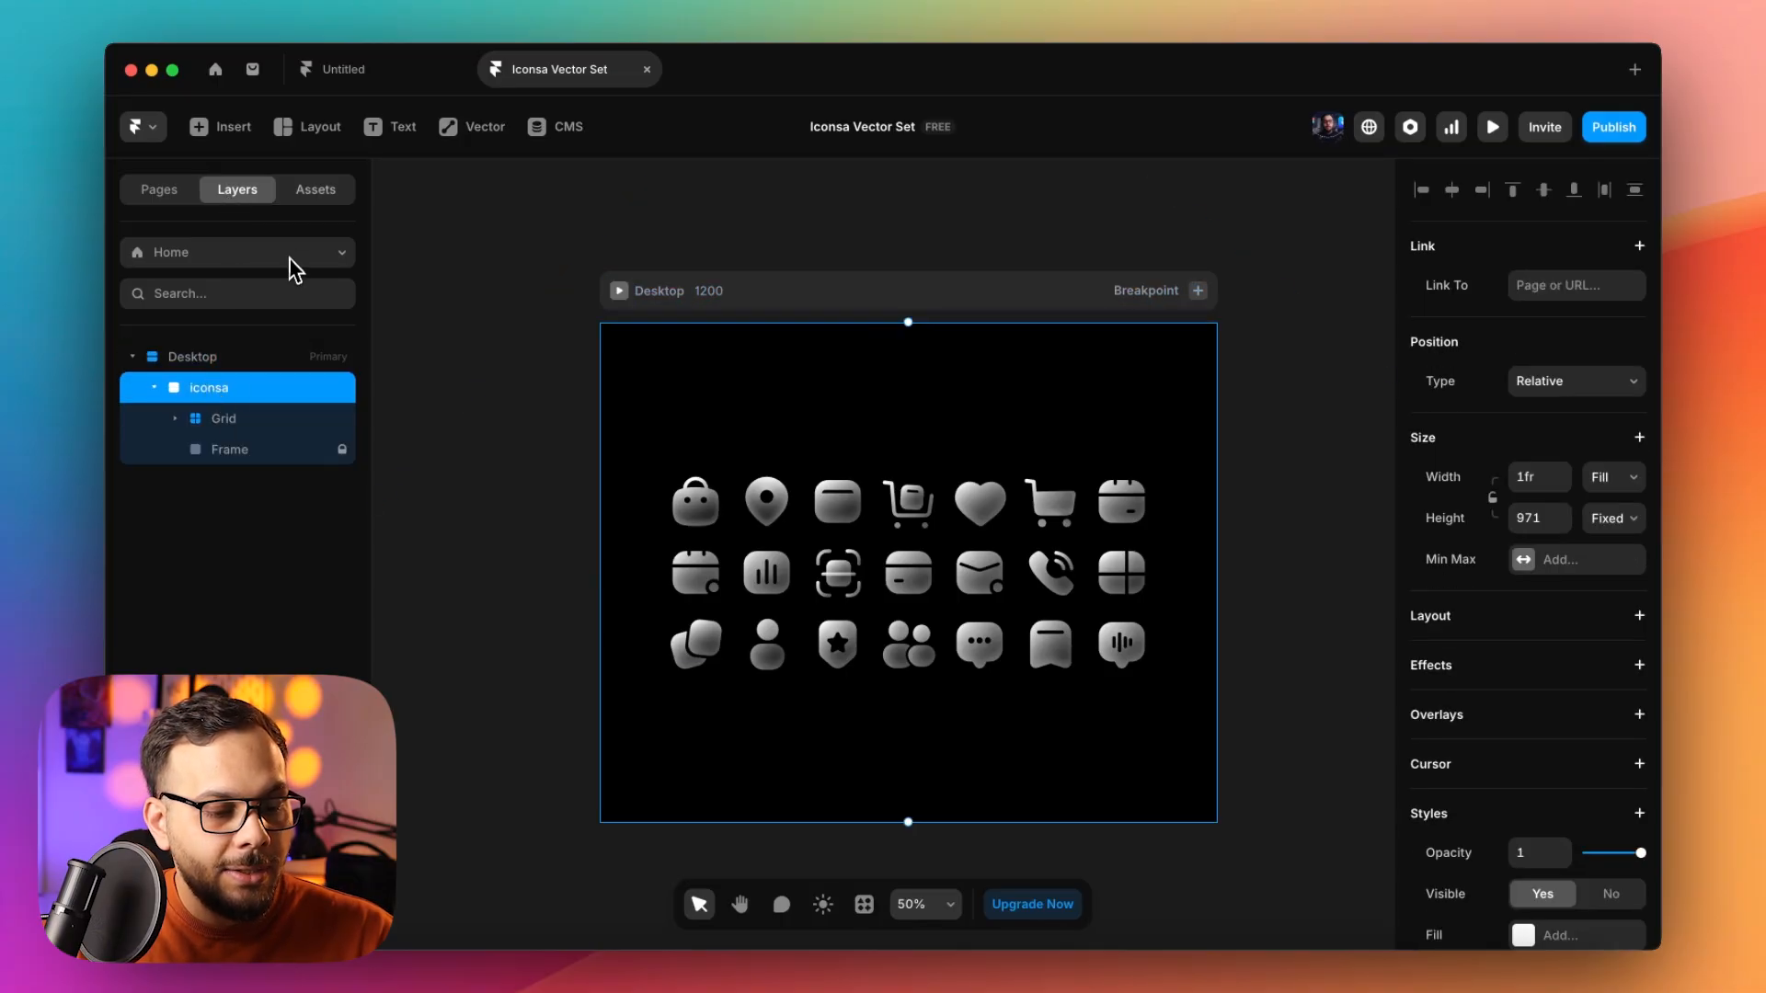
pyautogui.click(311, 195)
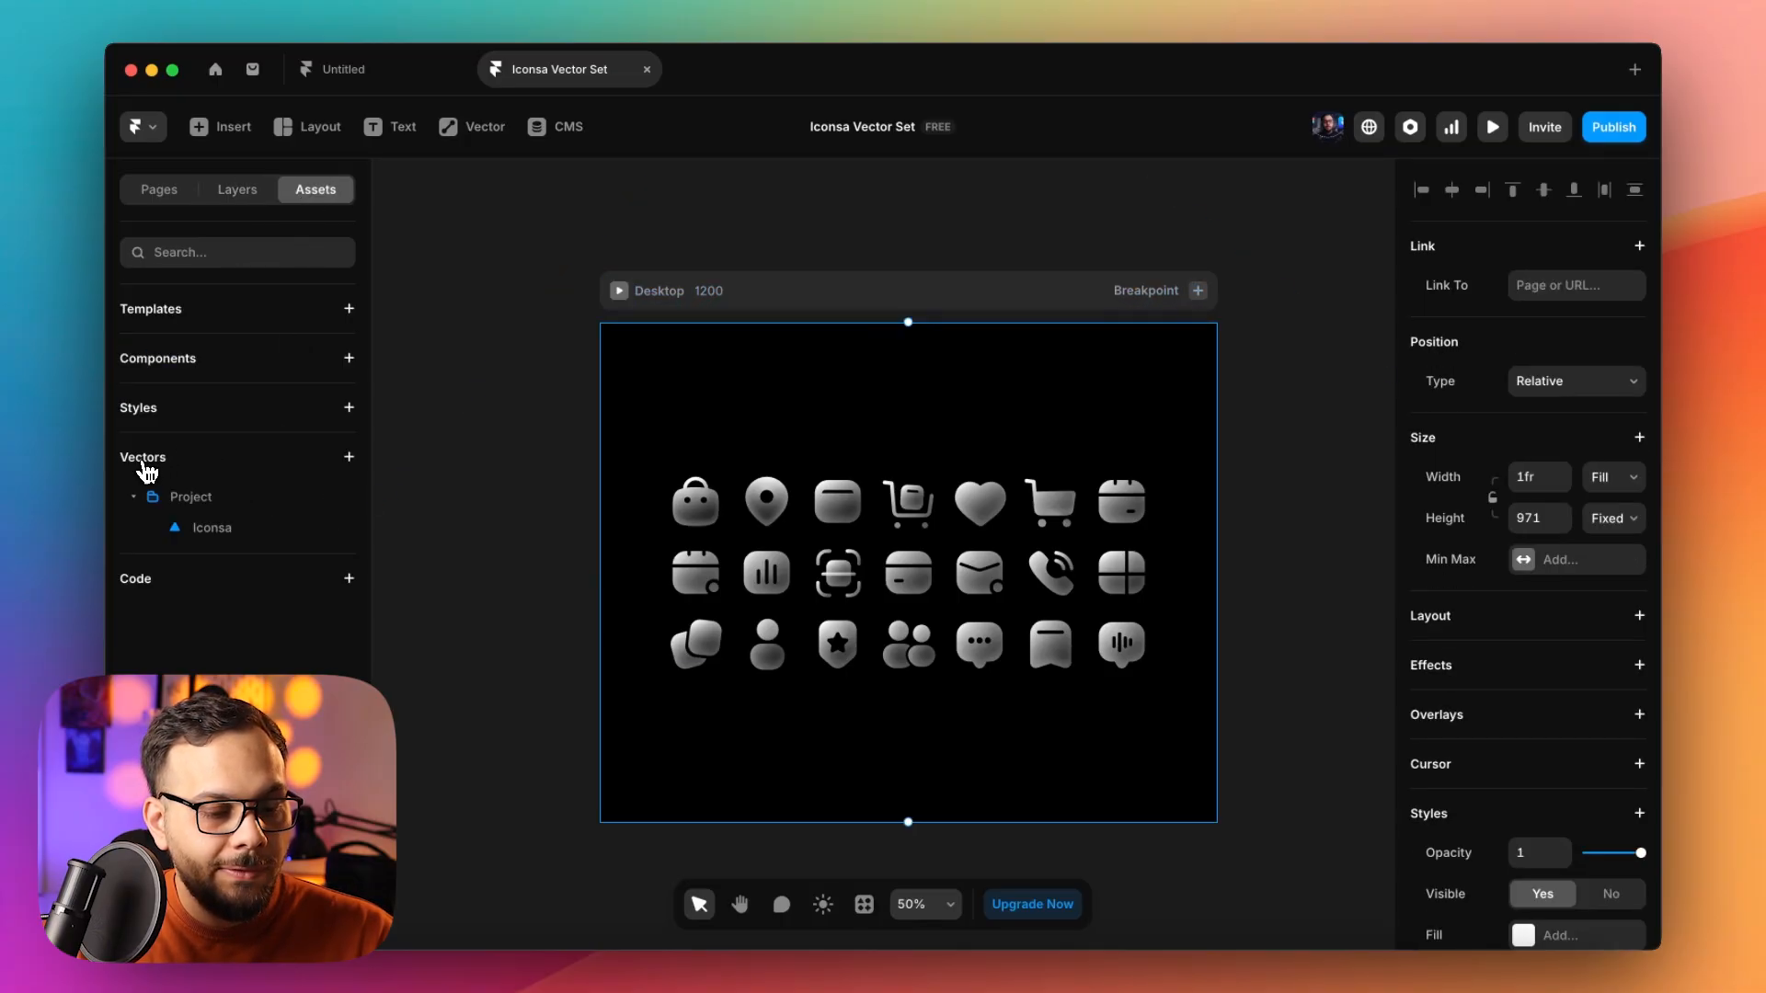
pyautogui.click(348, 459)
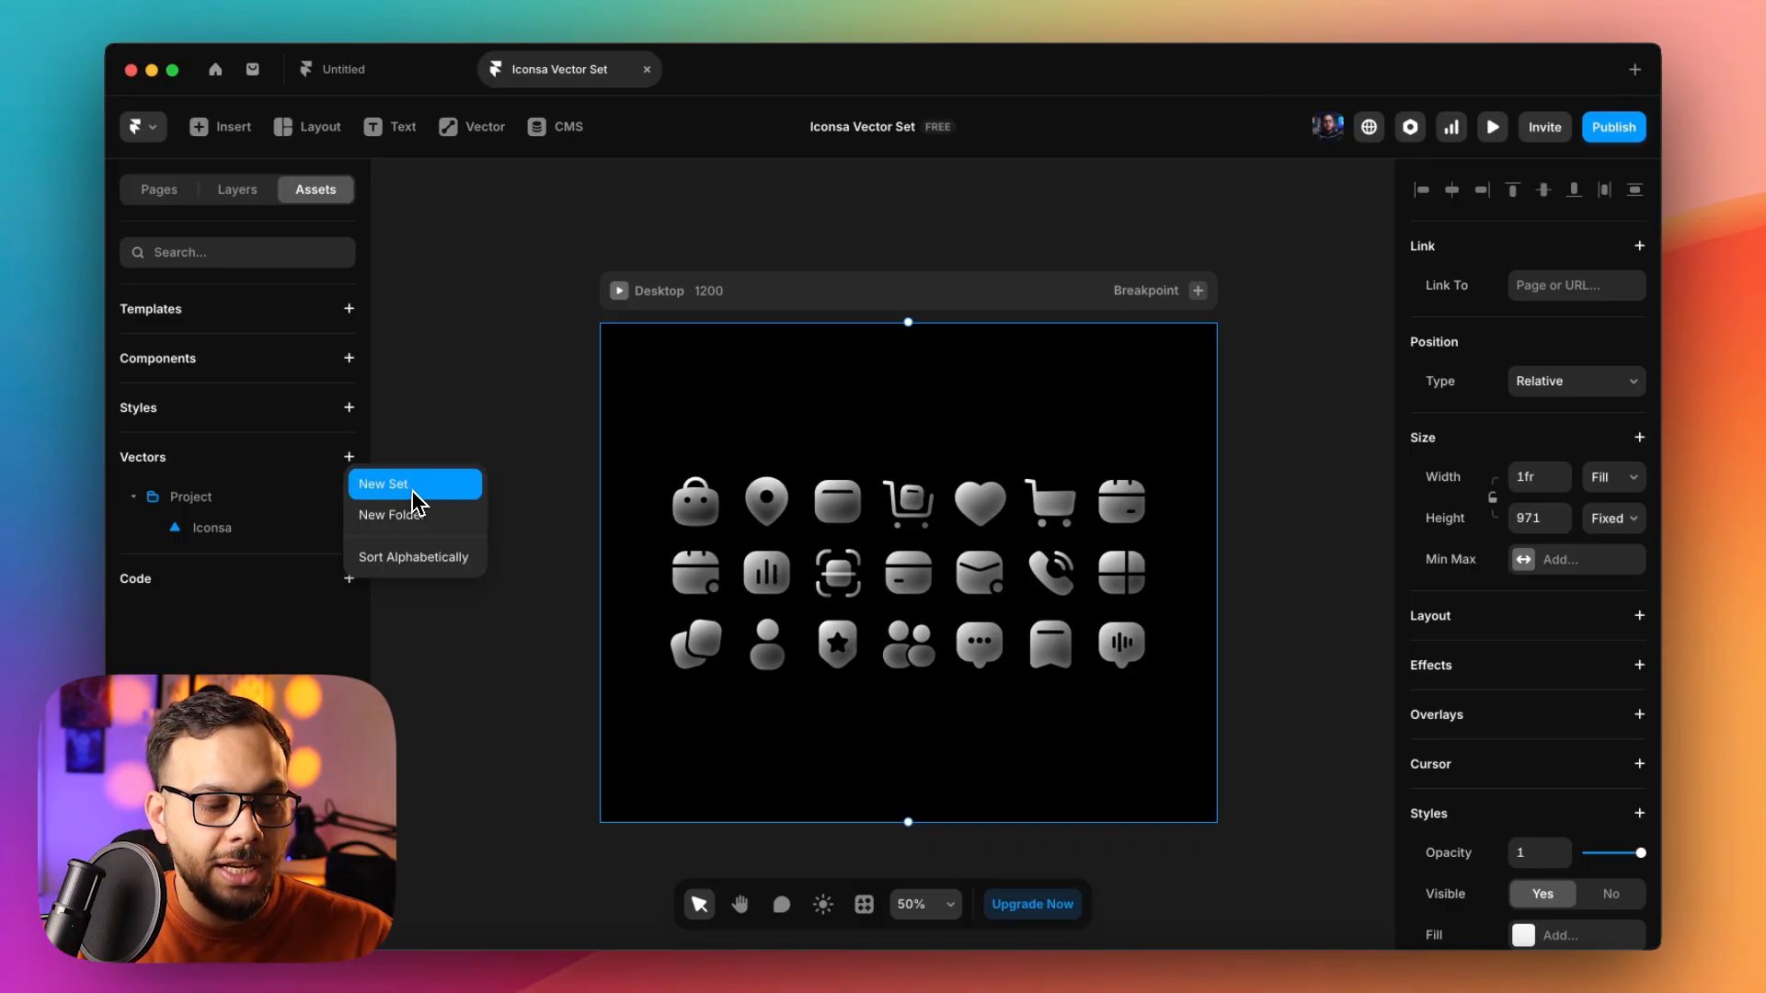
pyautogui.click(295, 490)
# Open the Iconsa vector set and add a new empty vector after the Bookmark icon.
pyautogui.doubleClick(246, 531)
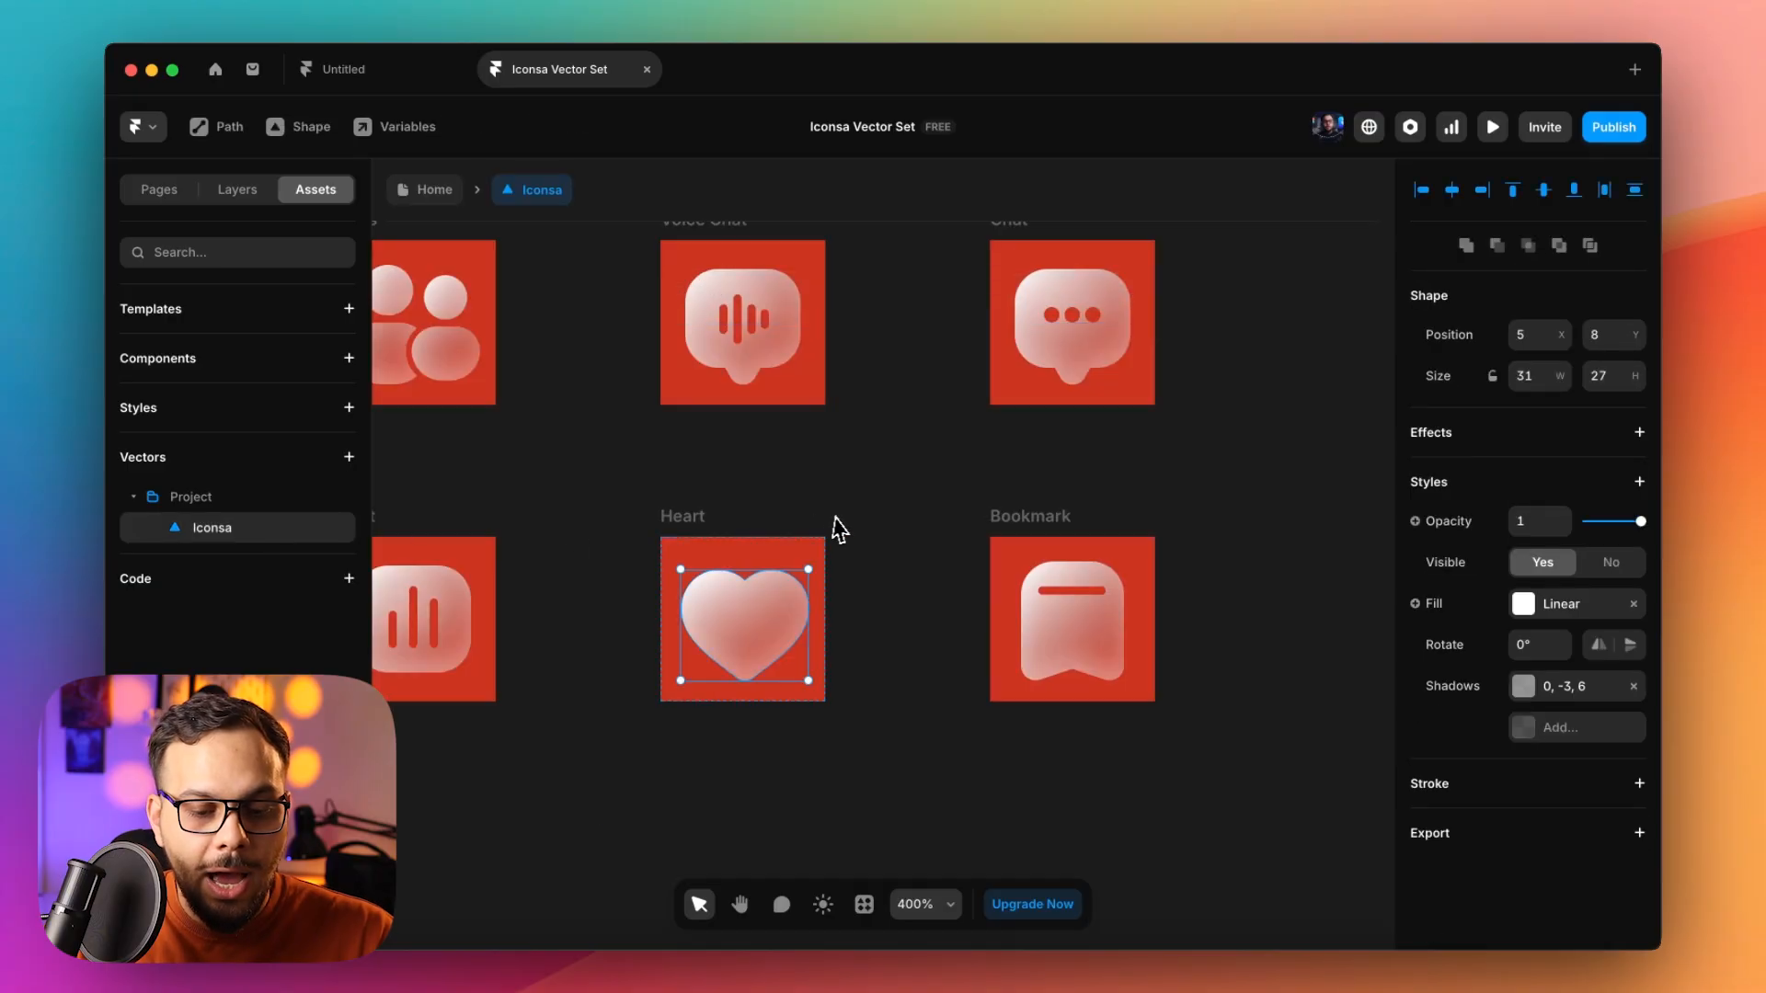
pyautogui.scroll(-1, 938, 478)
pyautogui.scroll(-3, 943, 482)
pyautogui.keyDown('alt'); pyautogui.click(943, 481); pyautogui.keyUp('alt')
pyautogui.click(1004, 484)
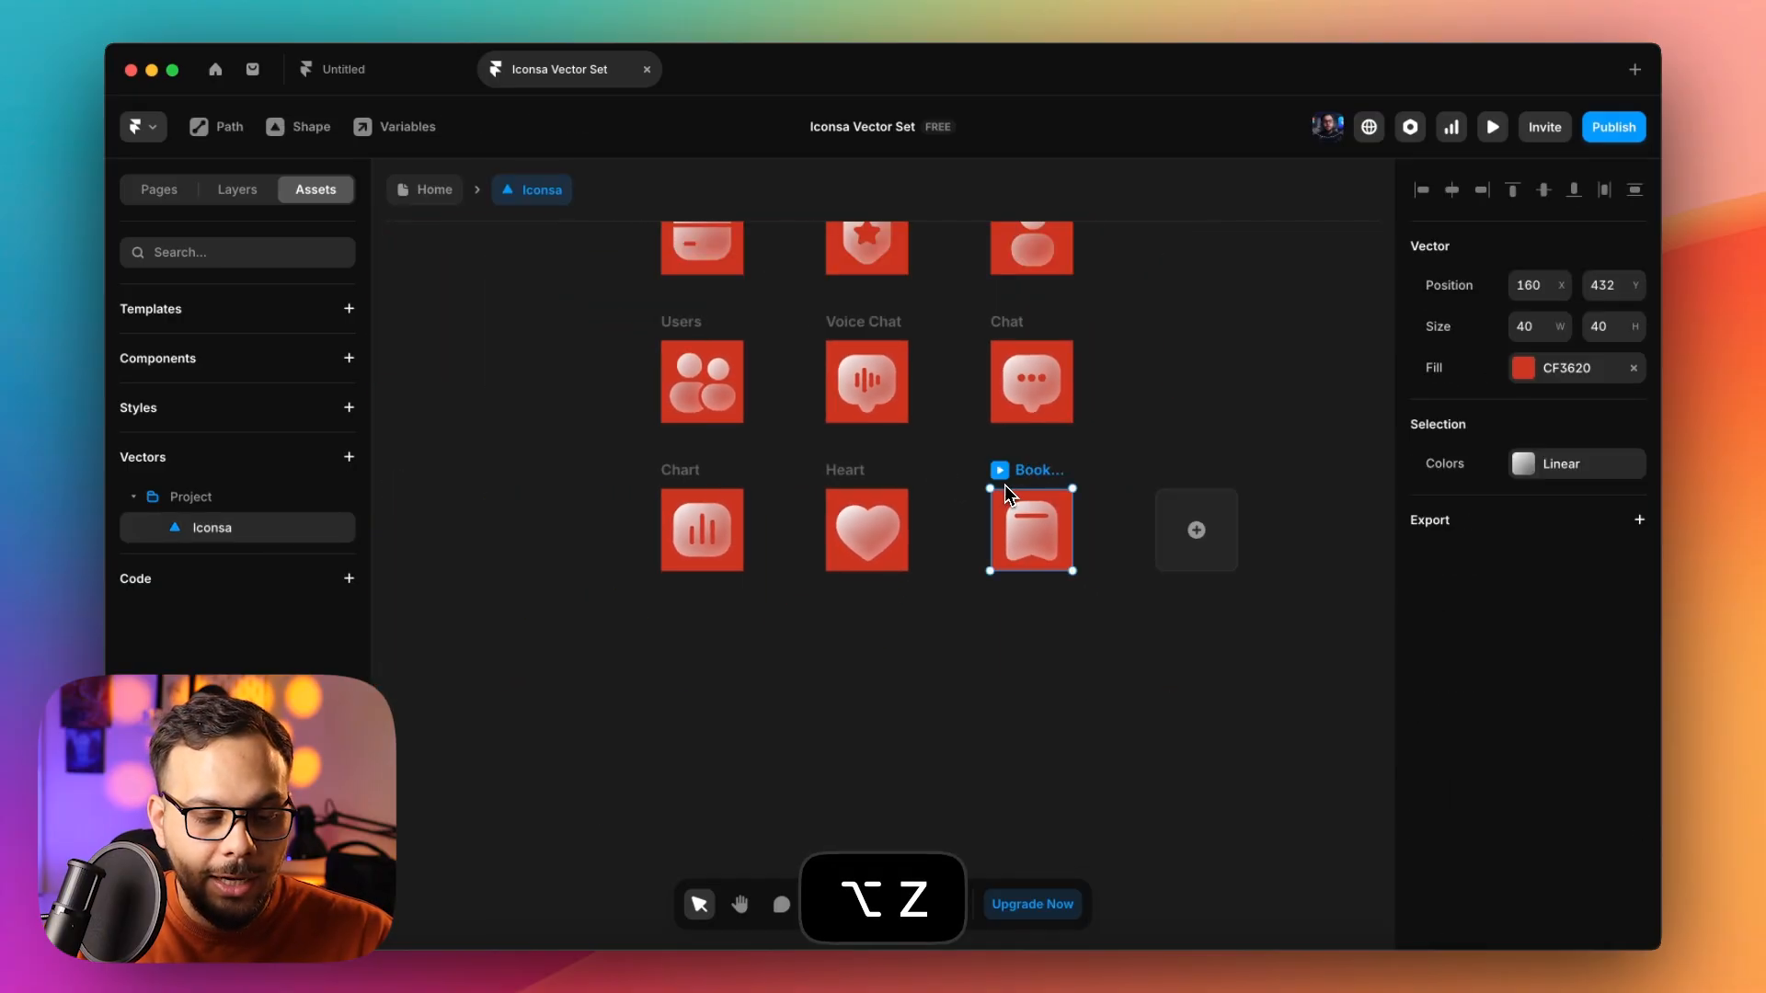
pyautogui.click(1171, 523)
# Rename the newly added empty vector to Home.
pyautogui.moveTo(893, 528); pyautogui.dragTo(475, 688)
pyautogui.moveTo(416, 605); pyautogui.dragTo(416, 588)
pyautogui.doubleClick(417, 581)
pyautogui.write('H')
pyautogui.press('Return')
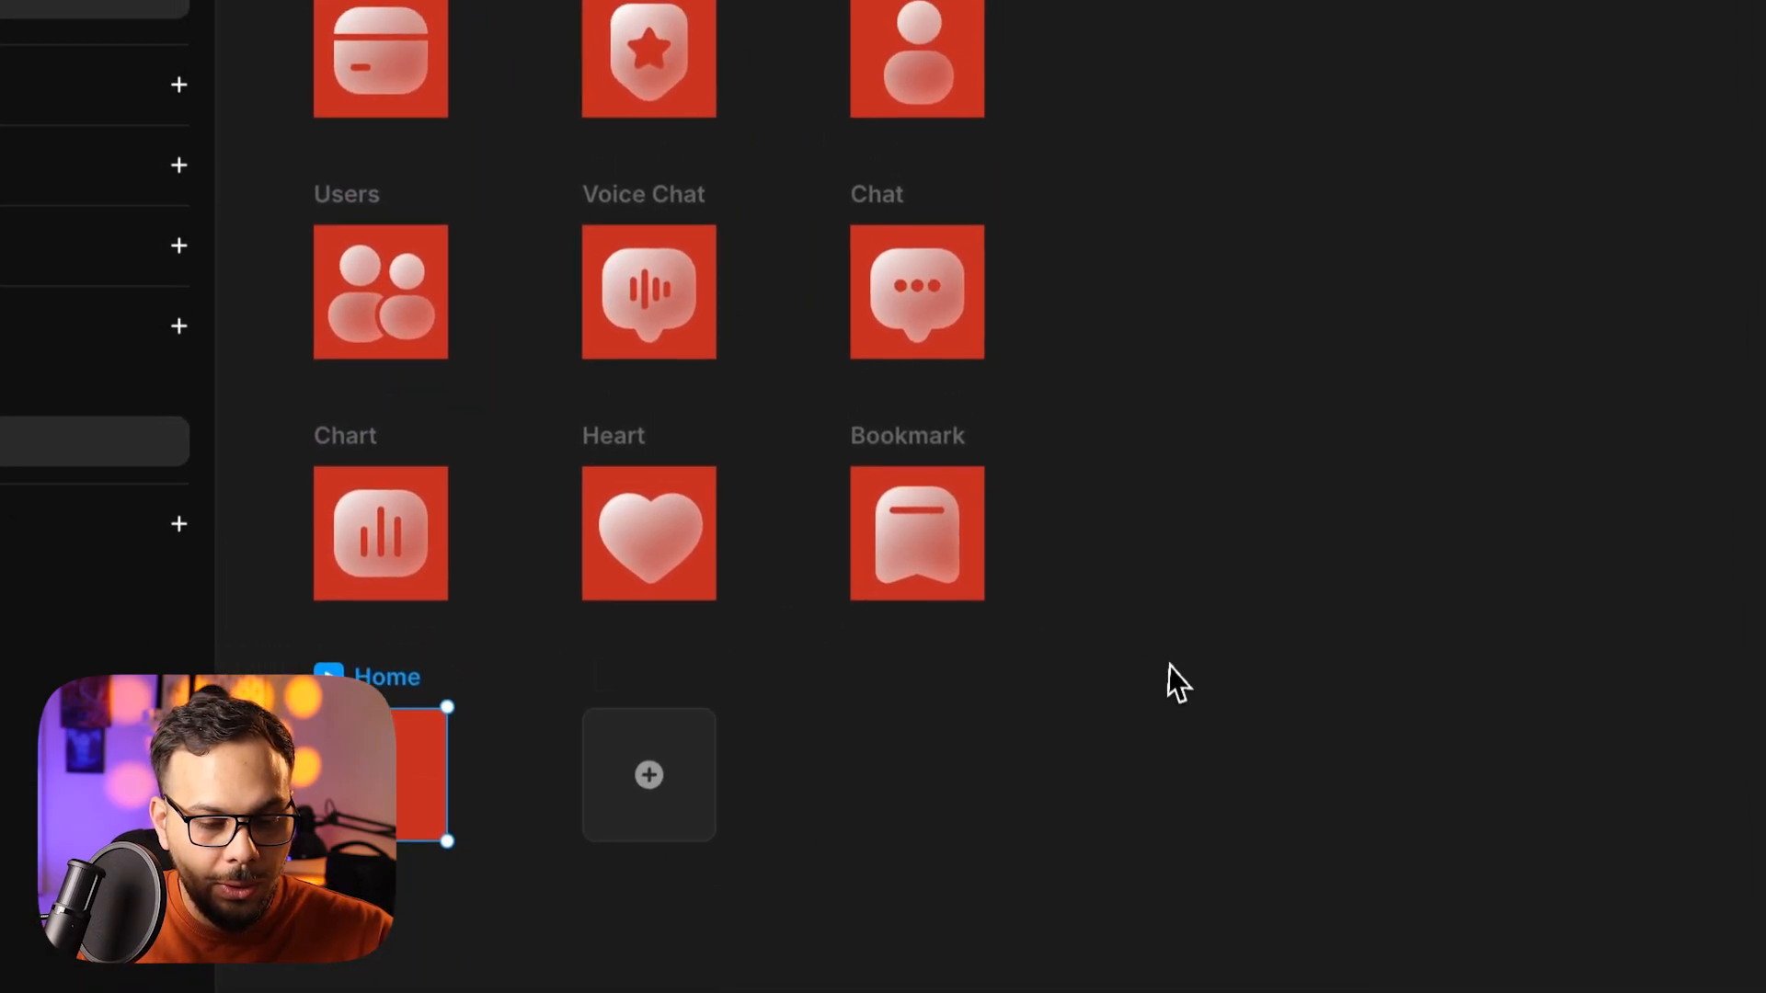
# Draw a closed five-point house outline about 28 wide and 29 high in the Home vector with the Path tool.
pyautogui.hscroll(-5, 1200, 575)
pyautogui.press('z')
pyautogui.click(924, 658)
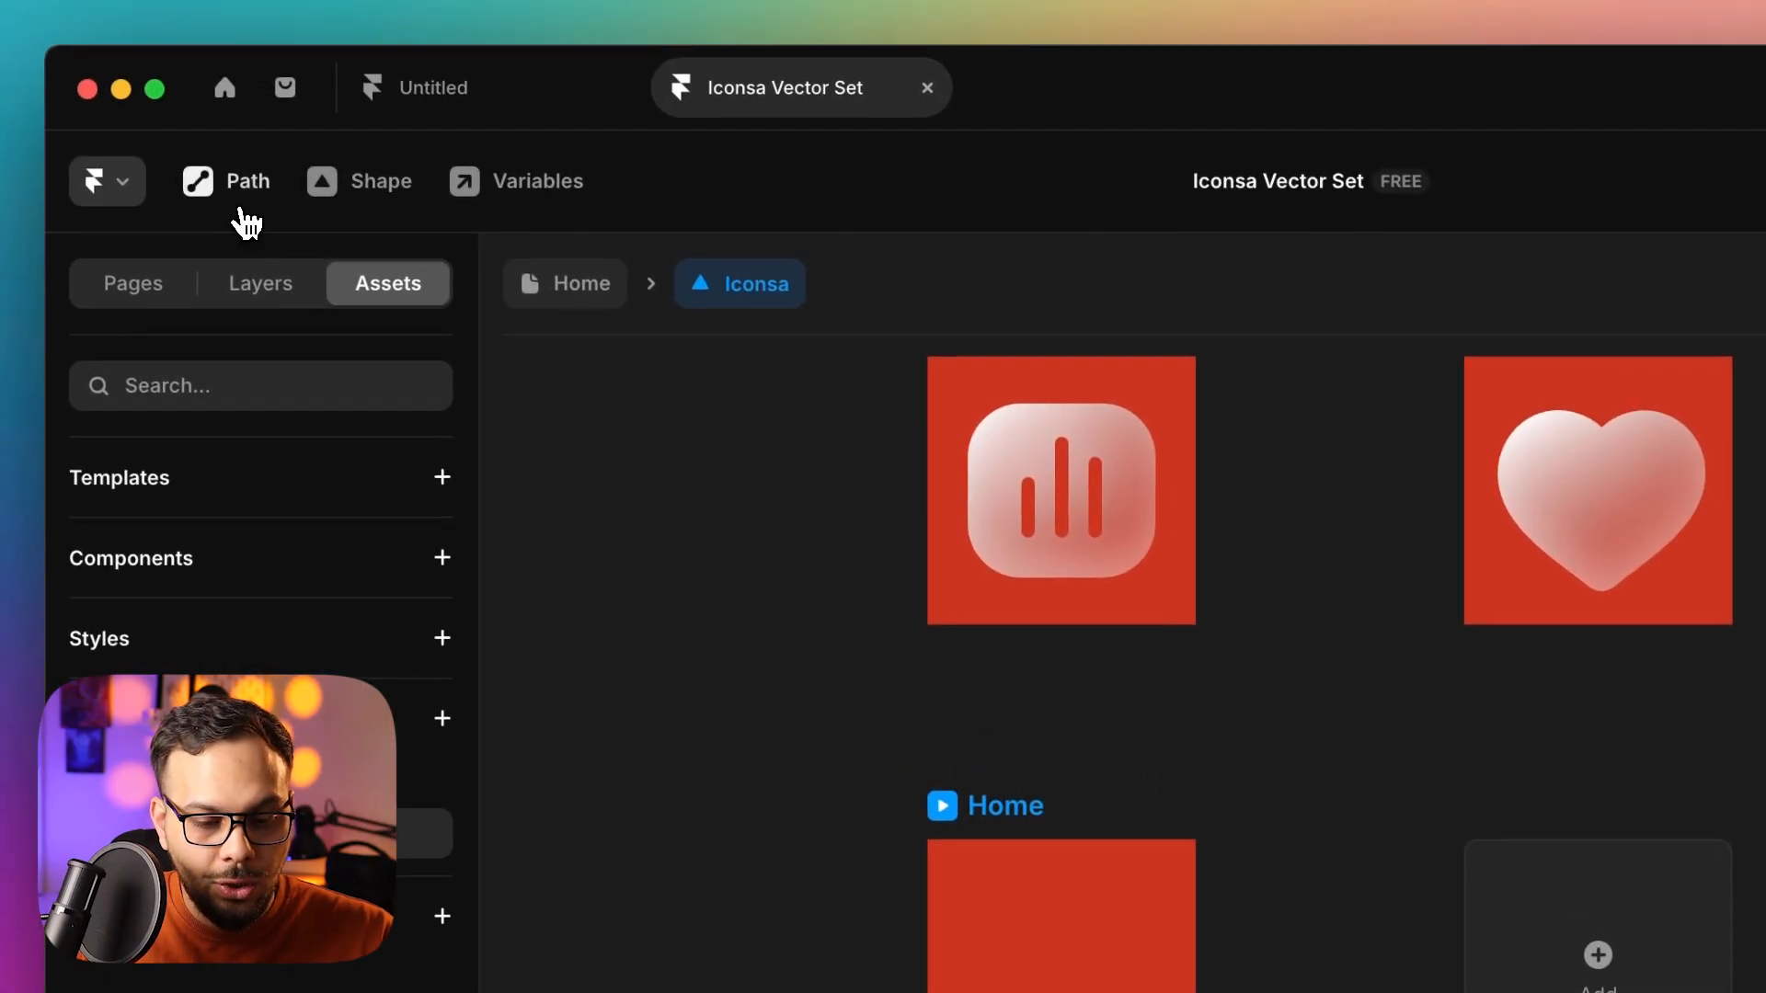
pyautogui.click(239, 210)
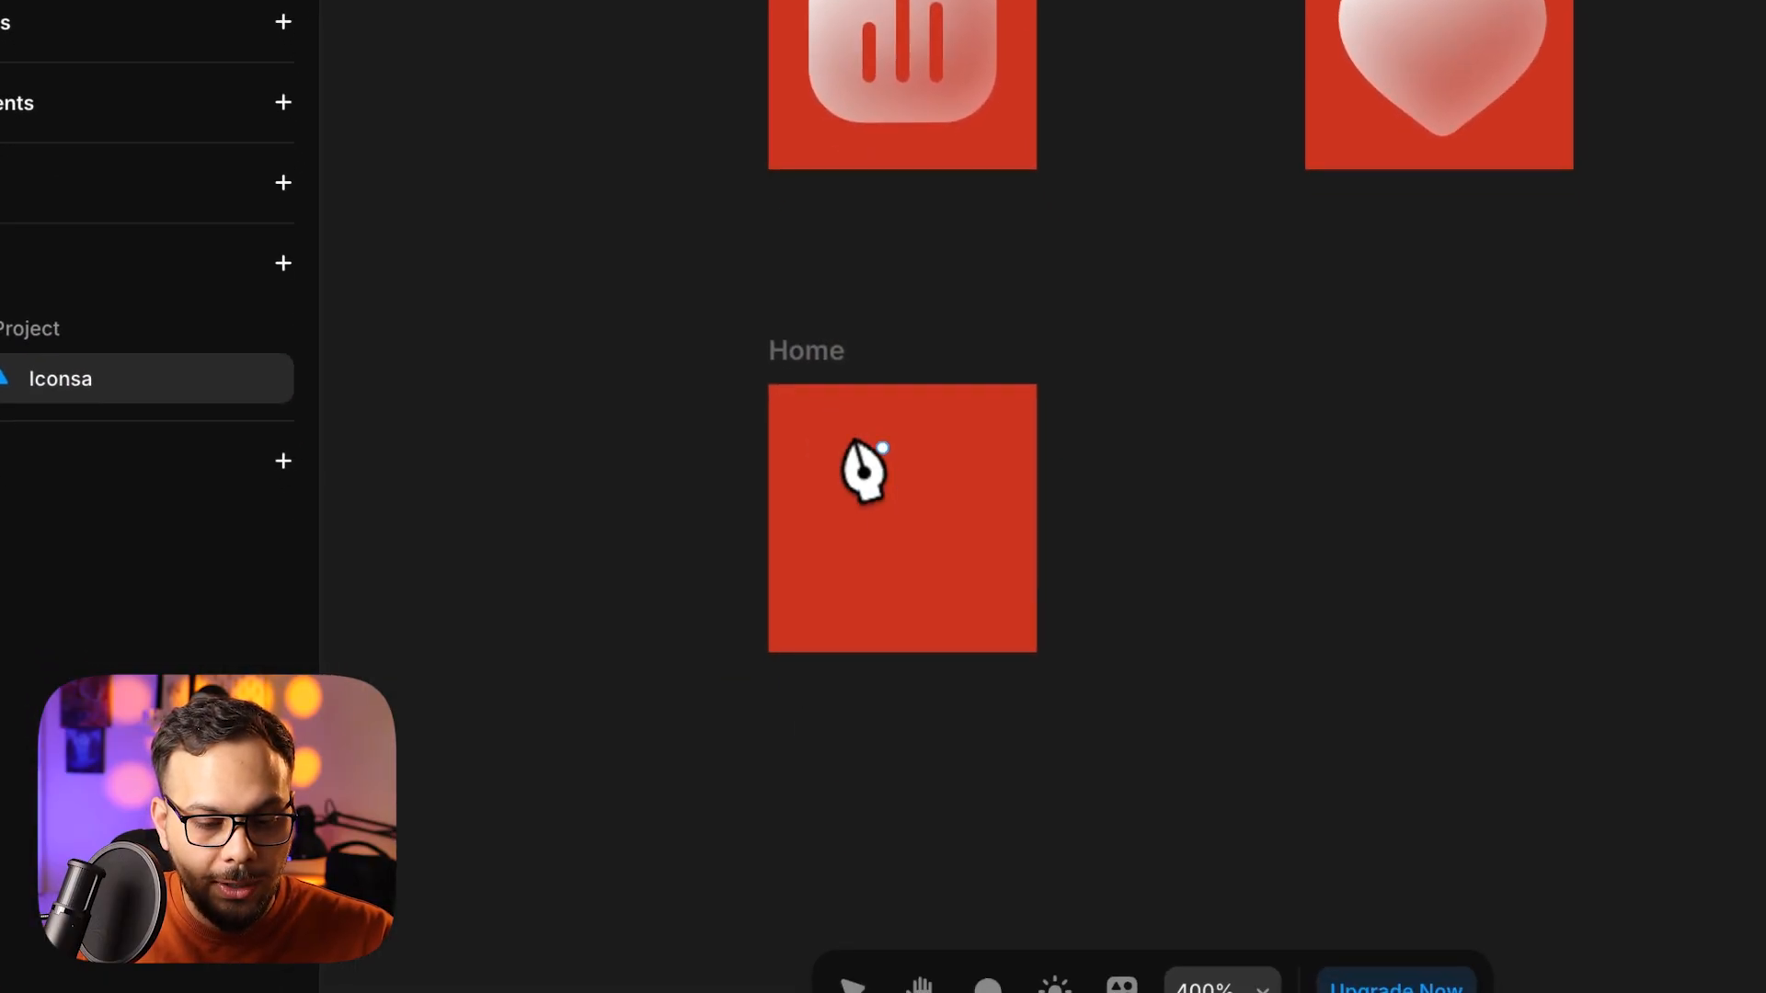
pyautogui.click(1061, 902)
pyautogui.click(807, 520)
pyautogui.click(807, 631)
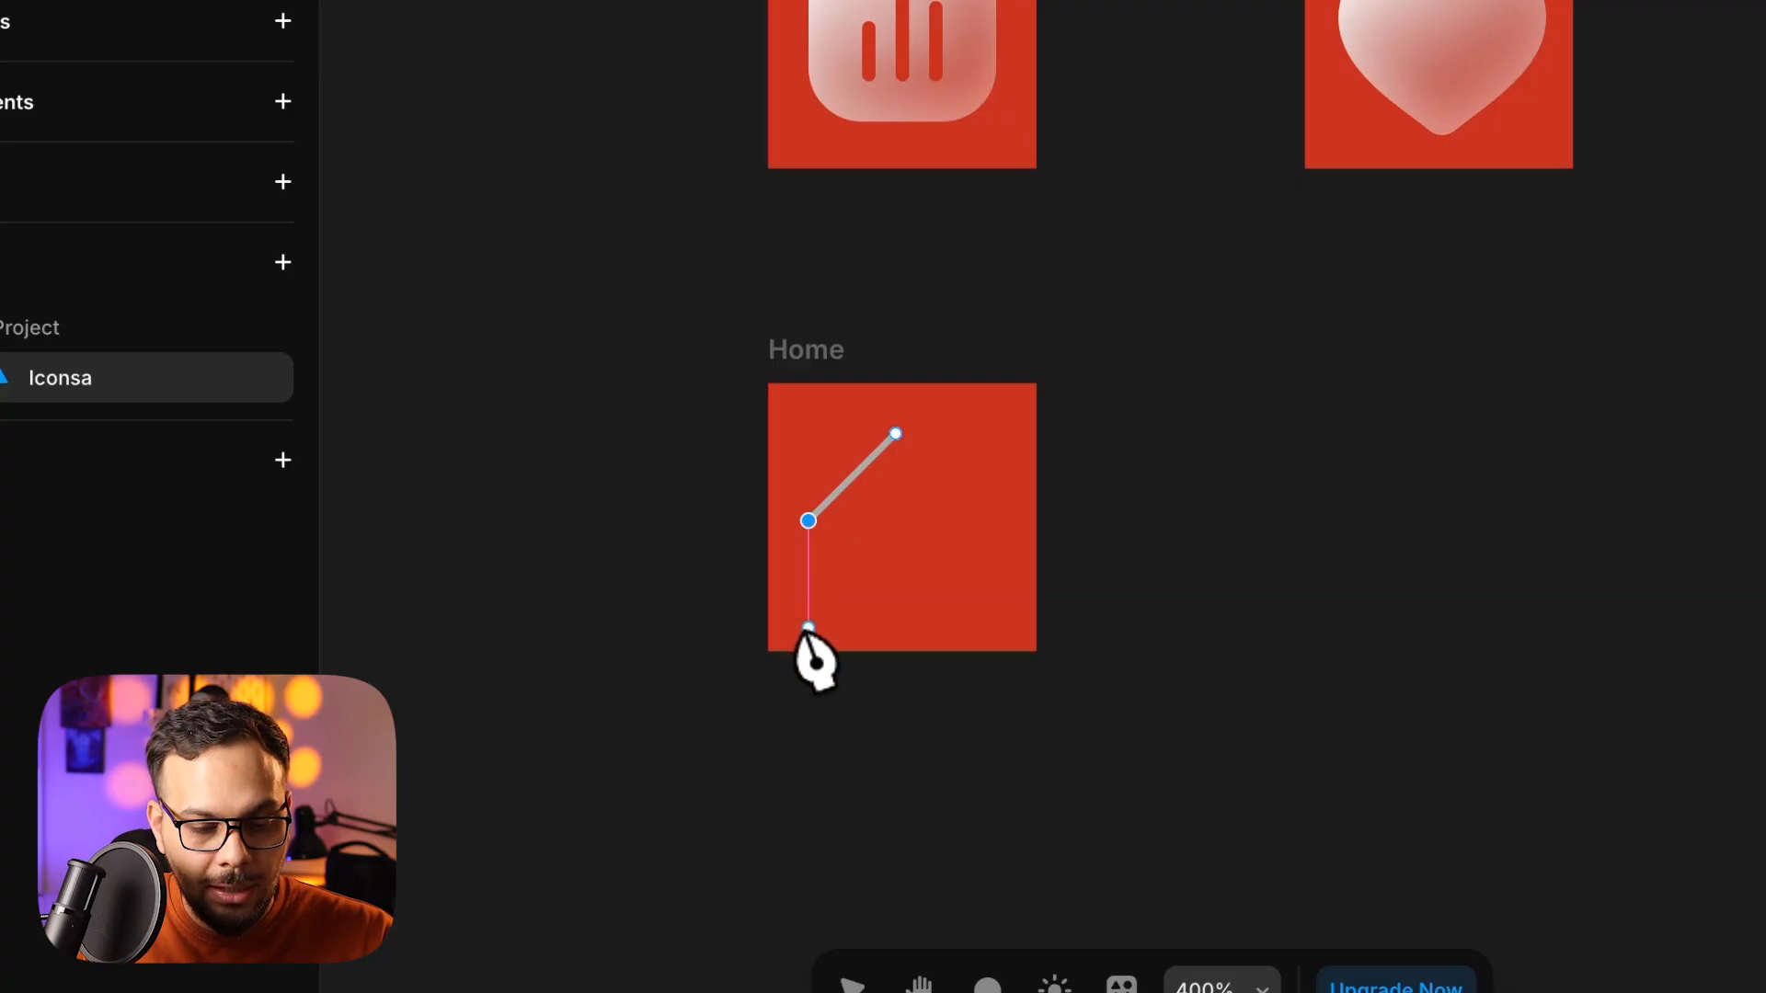
pyautogui.click(996, 631)
pyautogui.click(996, 517)
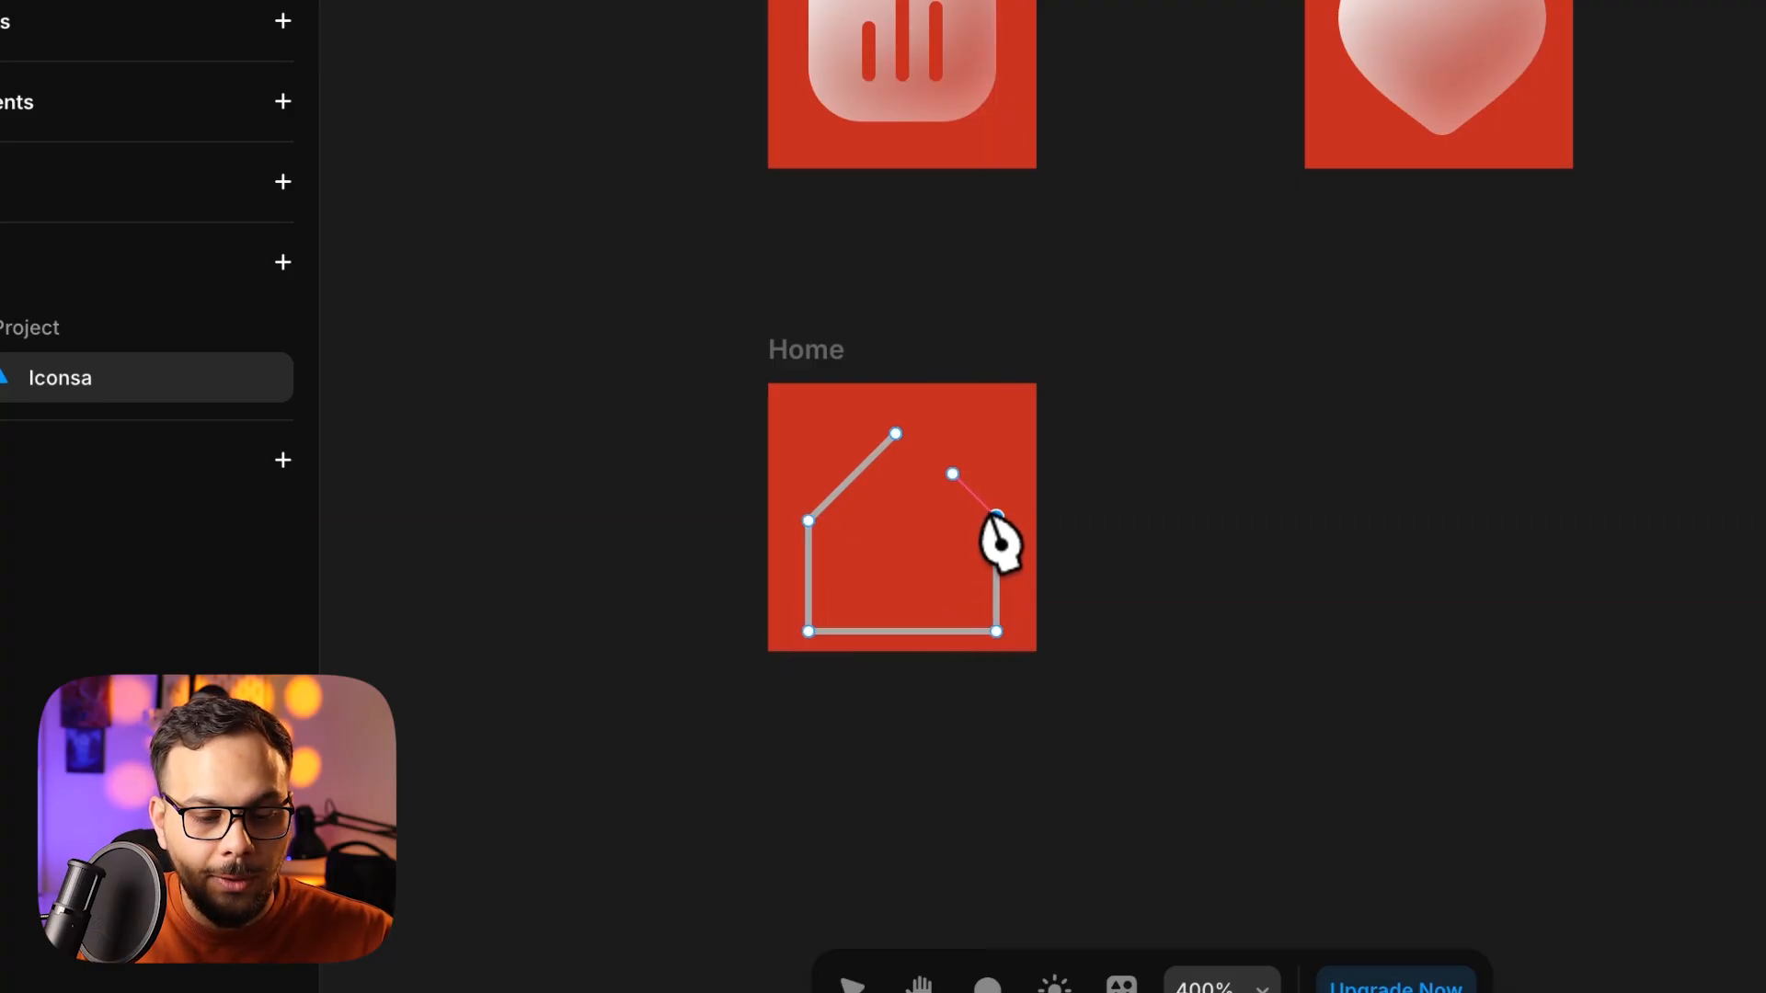
pyautogui.click(895, 433)
# Reposition the house outline slightly and move its roof peak point to X 20, Y 6.
pyautogui.press('z')
pyautogui.click(886, 525)
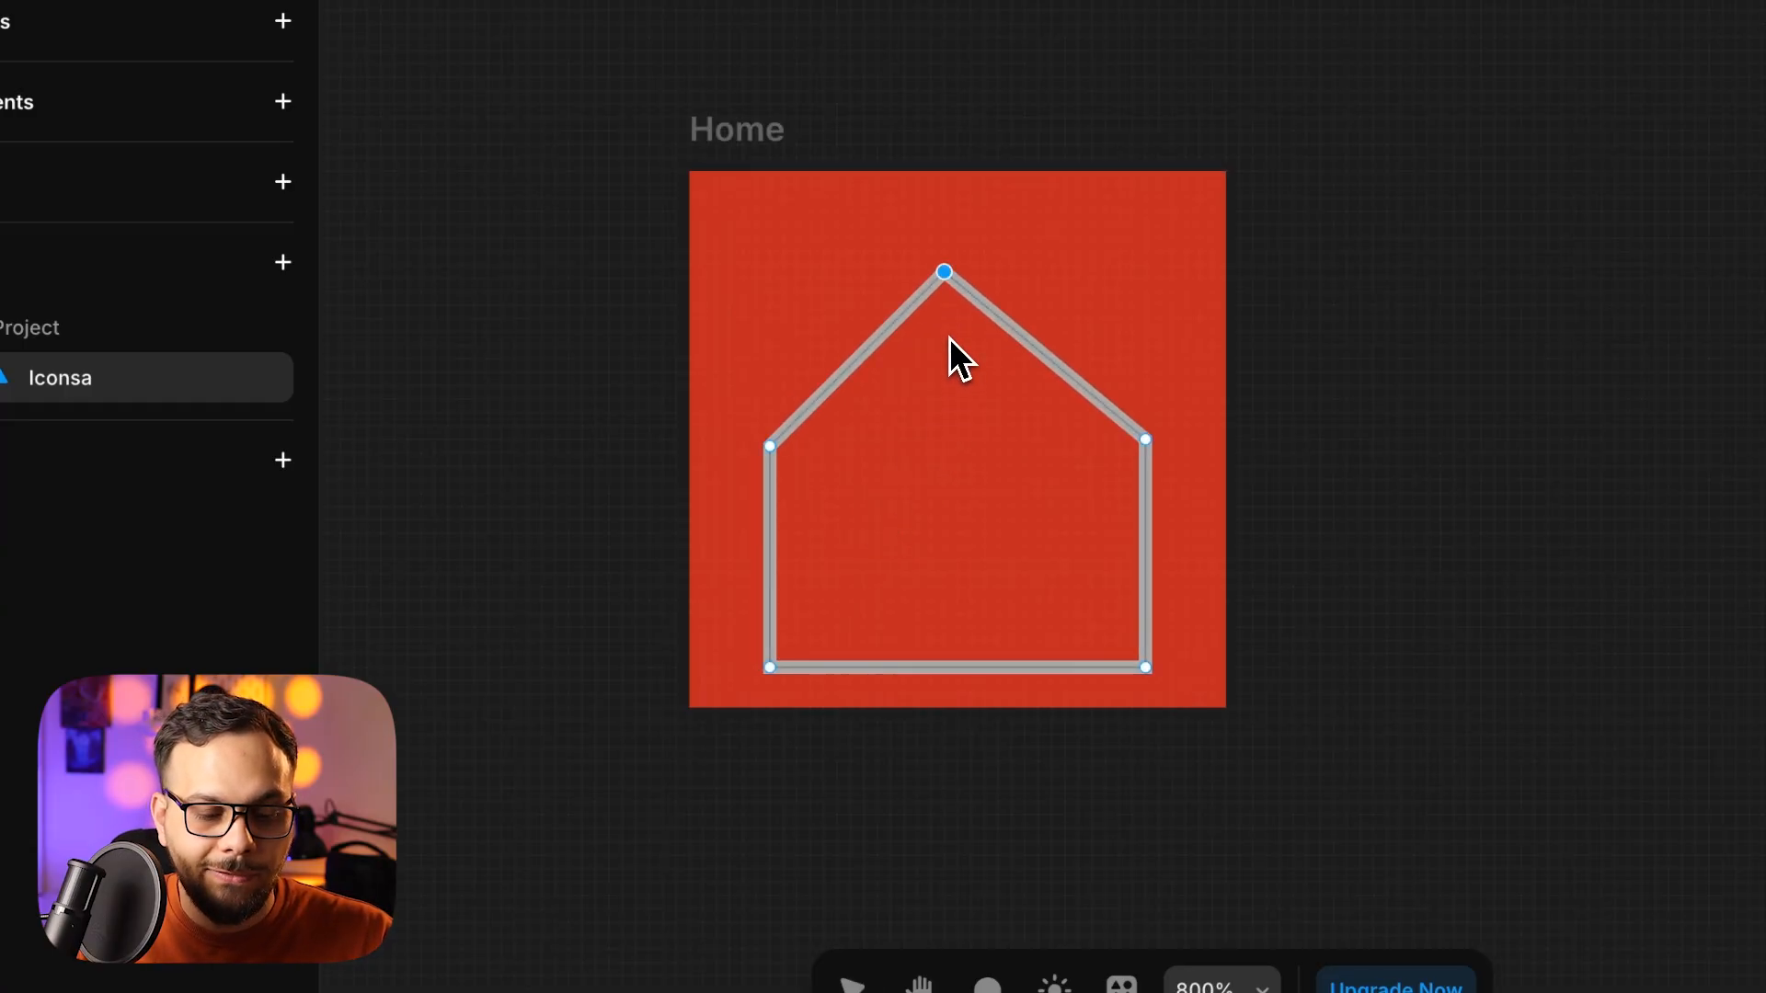
pyautogui.click(852, 986)
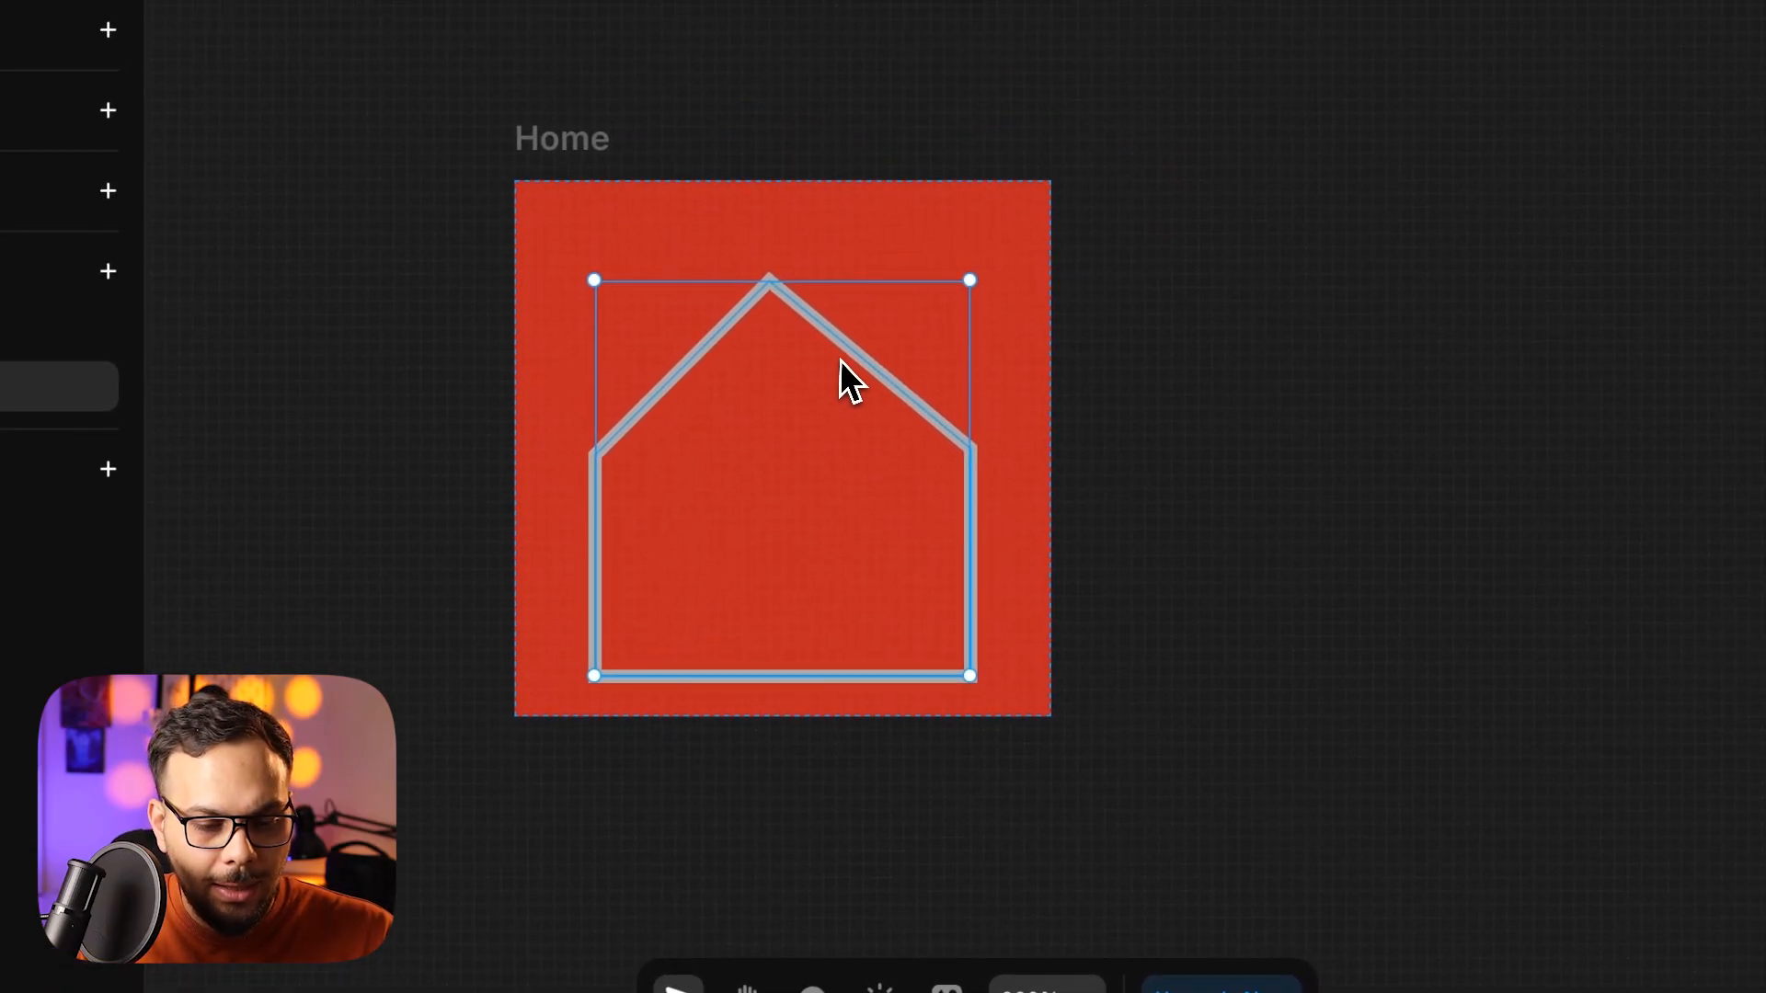
pyautogui.moveTo(840, 361); pyautogui.dragTo(852, 327)
pyautogui.doubleClick(852, 327)
pyautogui.moveTo(770, 259); pyautogui.dragTo(783, 261)
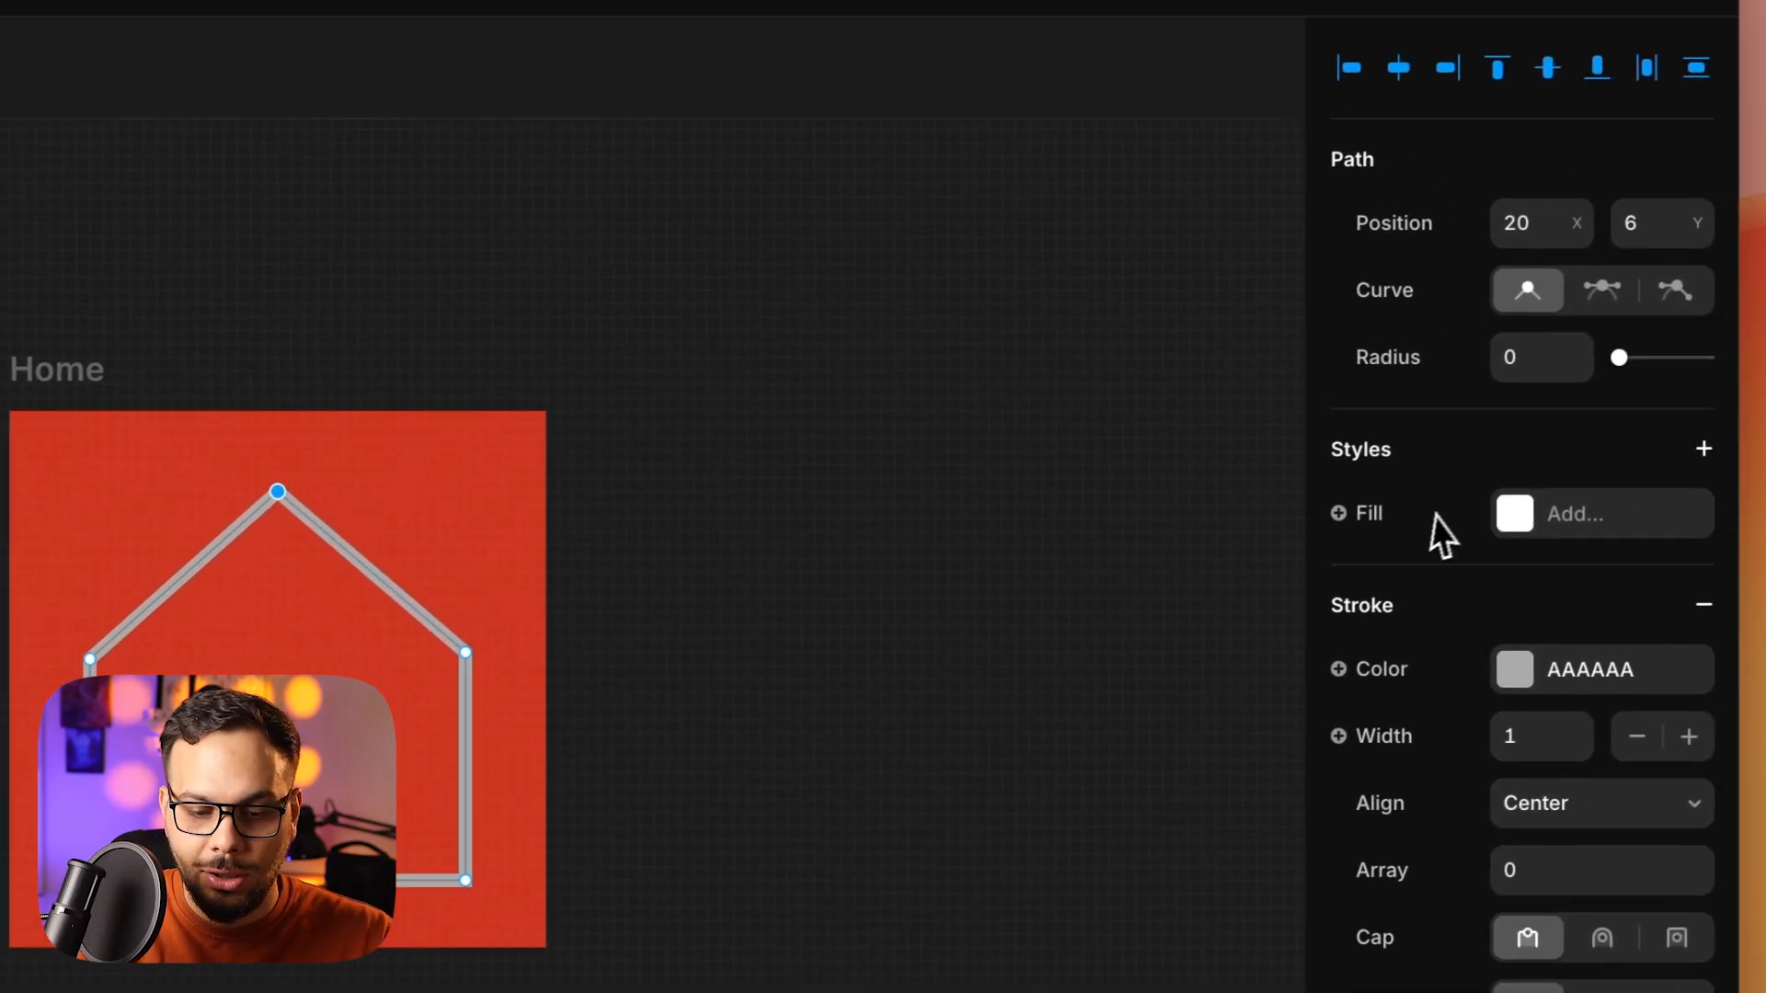
# Round the roof peak of the house path and set the radius of its two eave points to 4.
pyautogui.click(1553, 359)
pyautogui.press('Up')
pyautogui.press('Up')
pyautogui.press('Up')
pyautogui.press('Up')
pyautogui.press('Up')
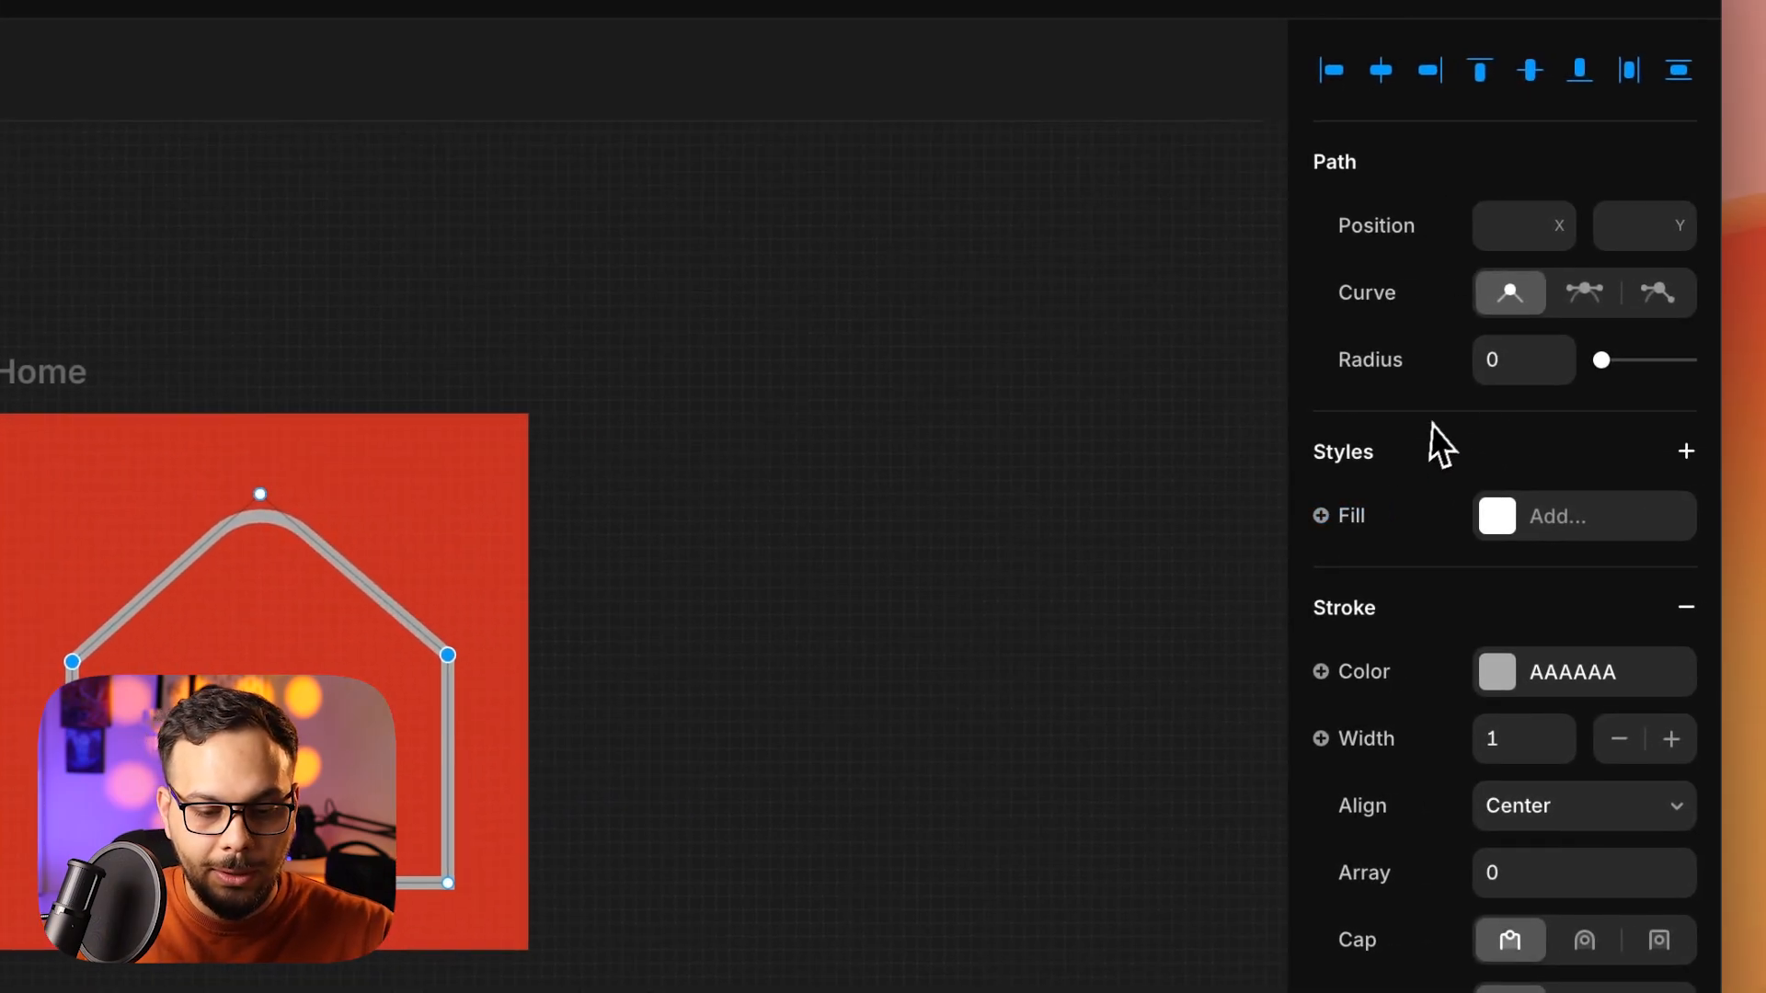
pyautogui.click(1505, 362)
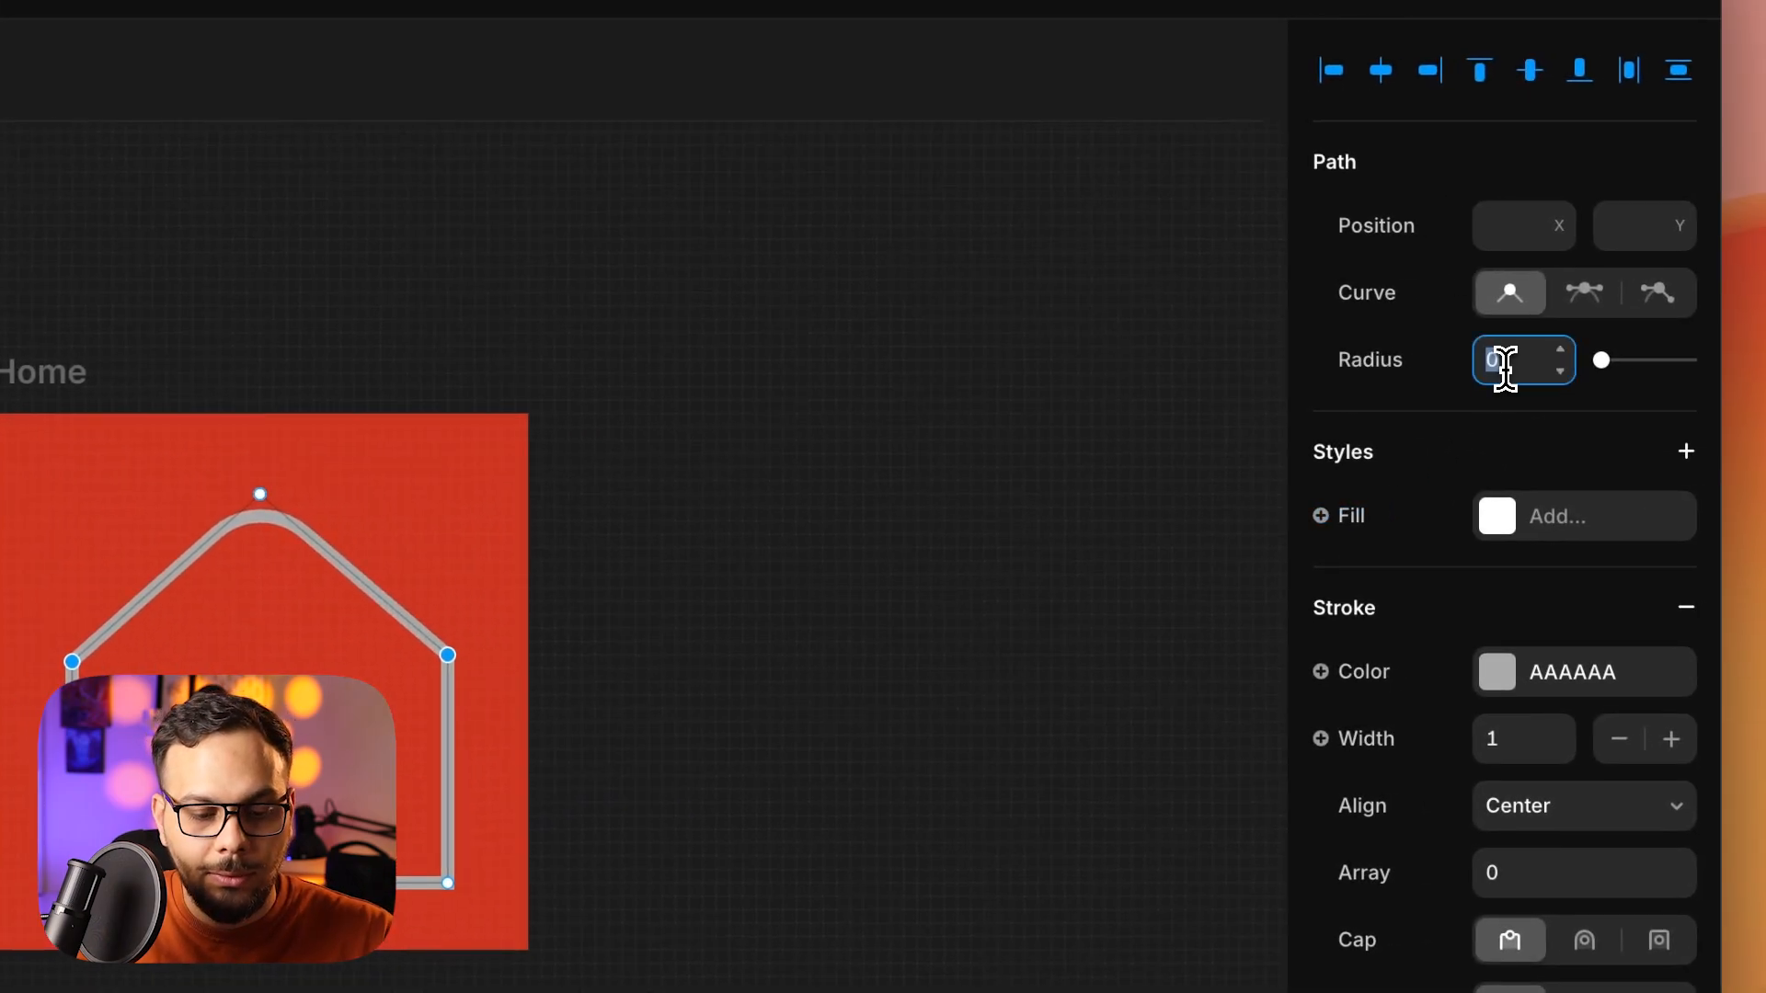
pyautogui.write('4')
# Set the radius of the two bottom corner points of the house path to 4.
pyautogui.click(899, 731)
pyautogui.keyDown('shift'); pyautogui.click(525, 730); pyautogui.keyUp('shift')
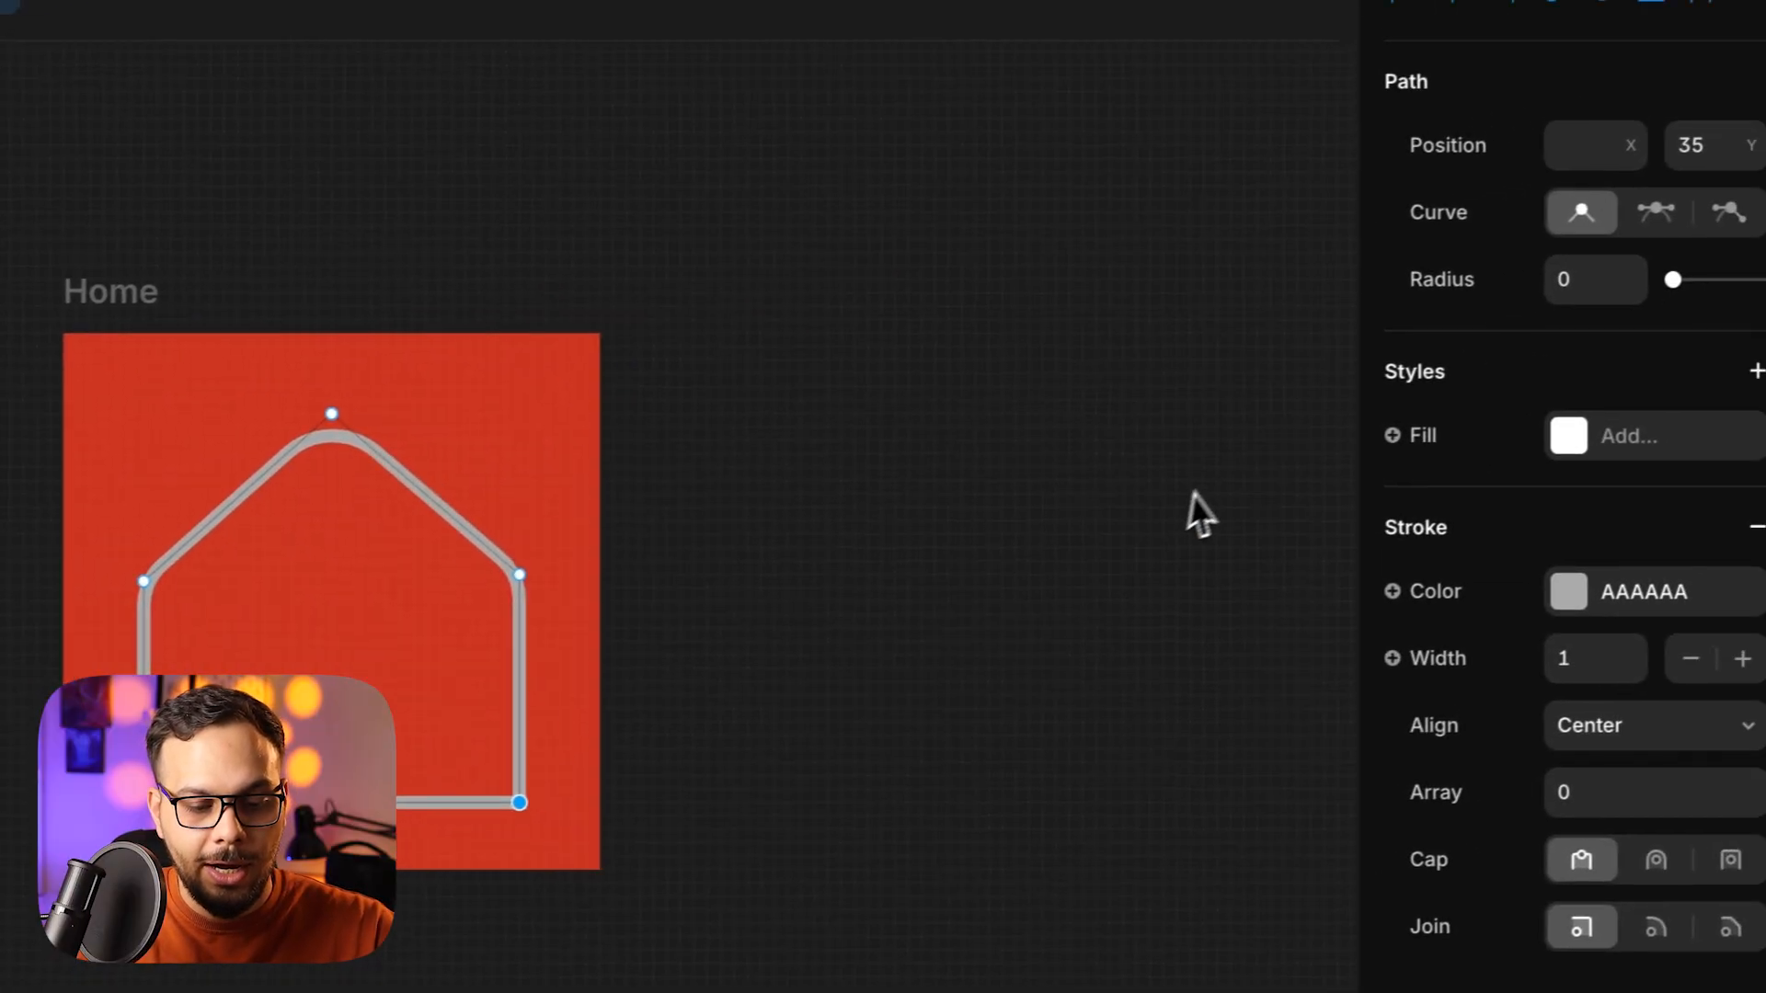
pyautogui.click(1584, 279)
pyautogui.write('5')
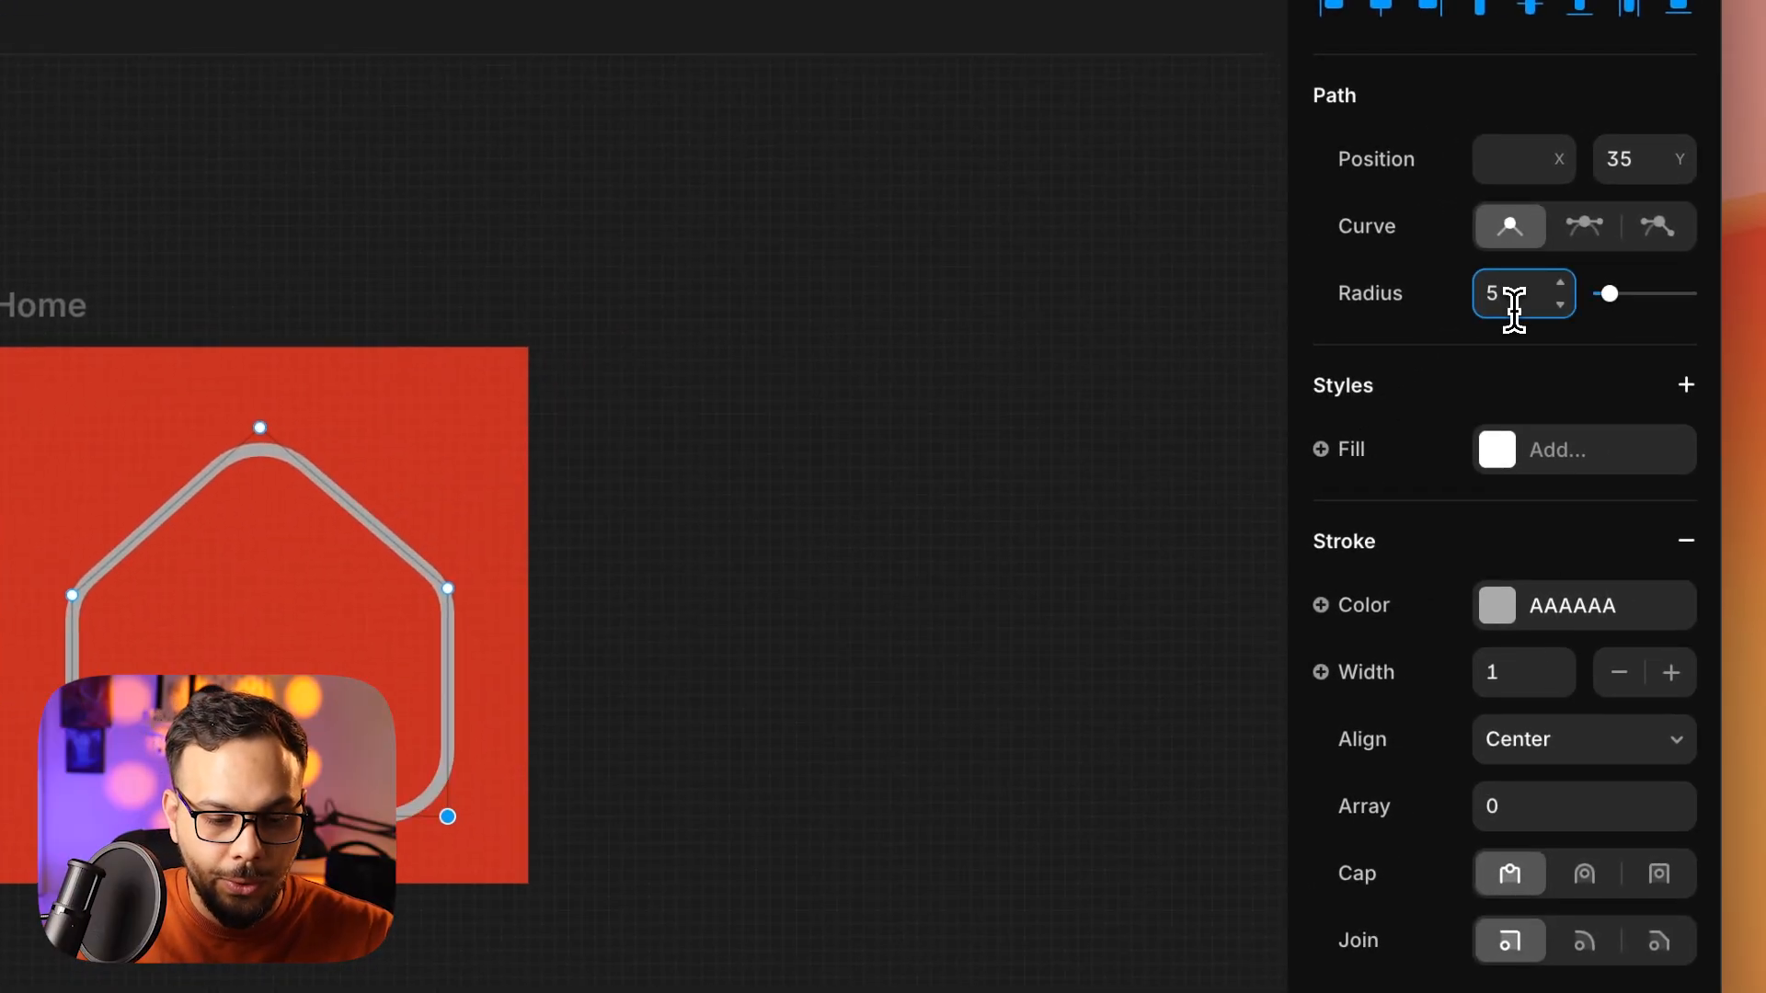
pyautogui.doubleClick(1513, 304)
pyautogui.write('4')
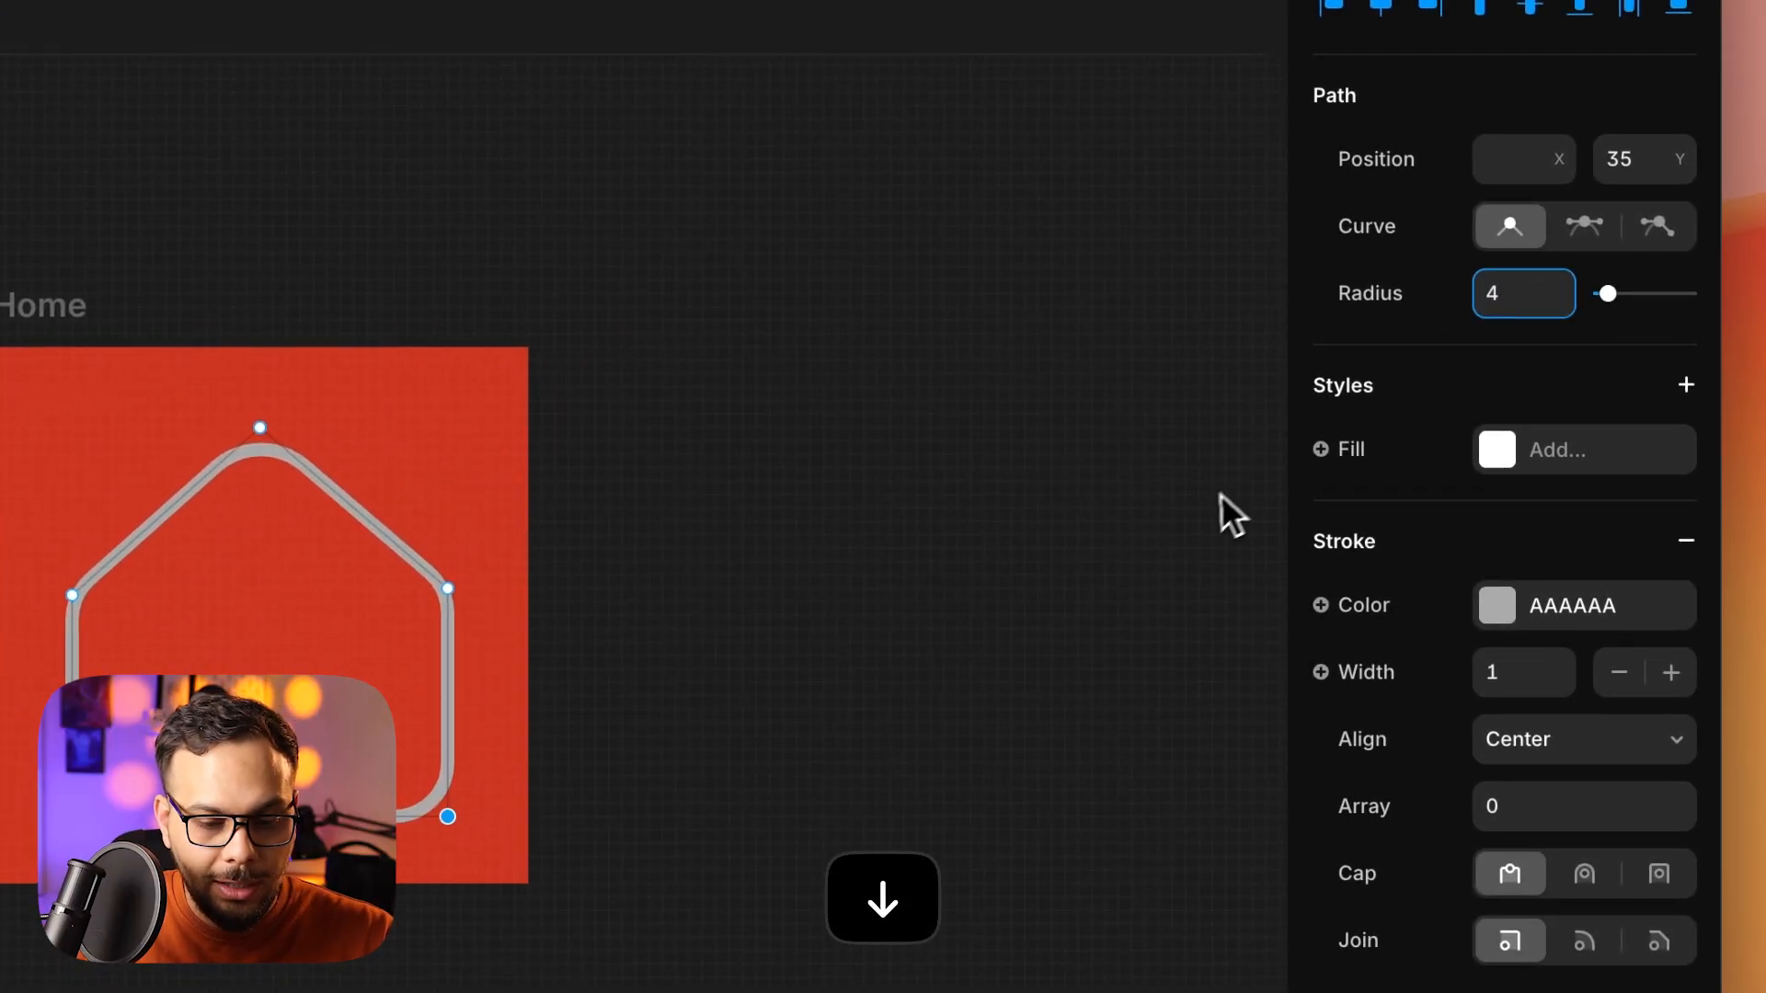
# Finish editing the path, position the house shape at X 6, Y 4 in the Home vector, and remove its stroke.
pyautogui.press('Escape')
pyautogui.moveTo(627, 475); pyautogui.dragTo(627, 460)
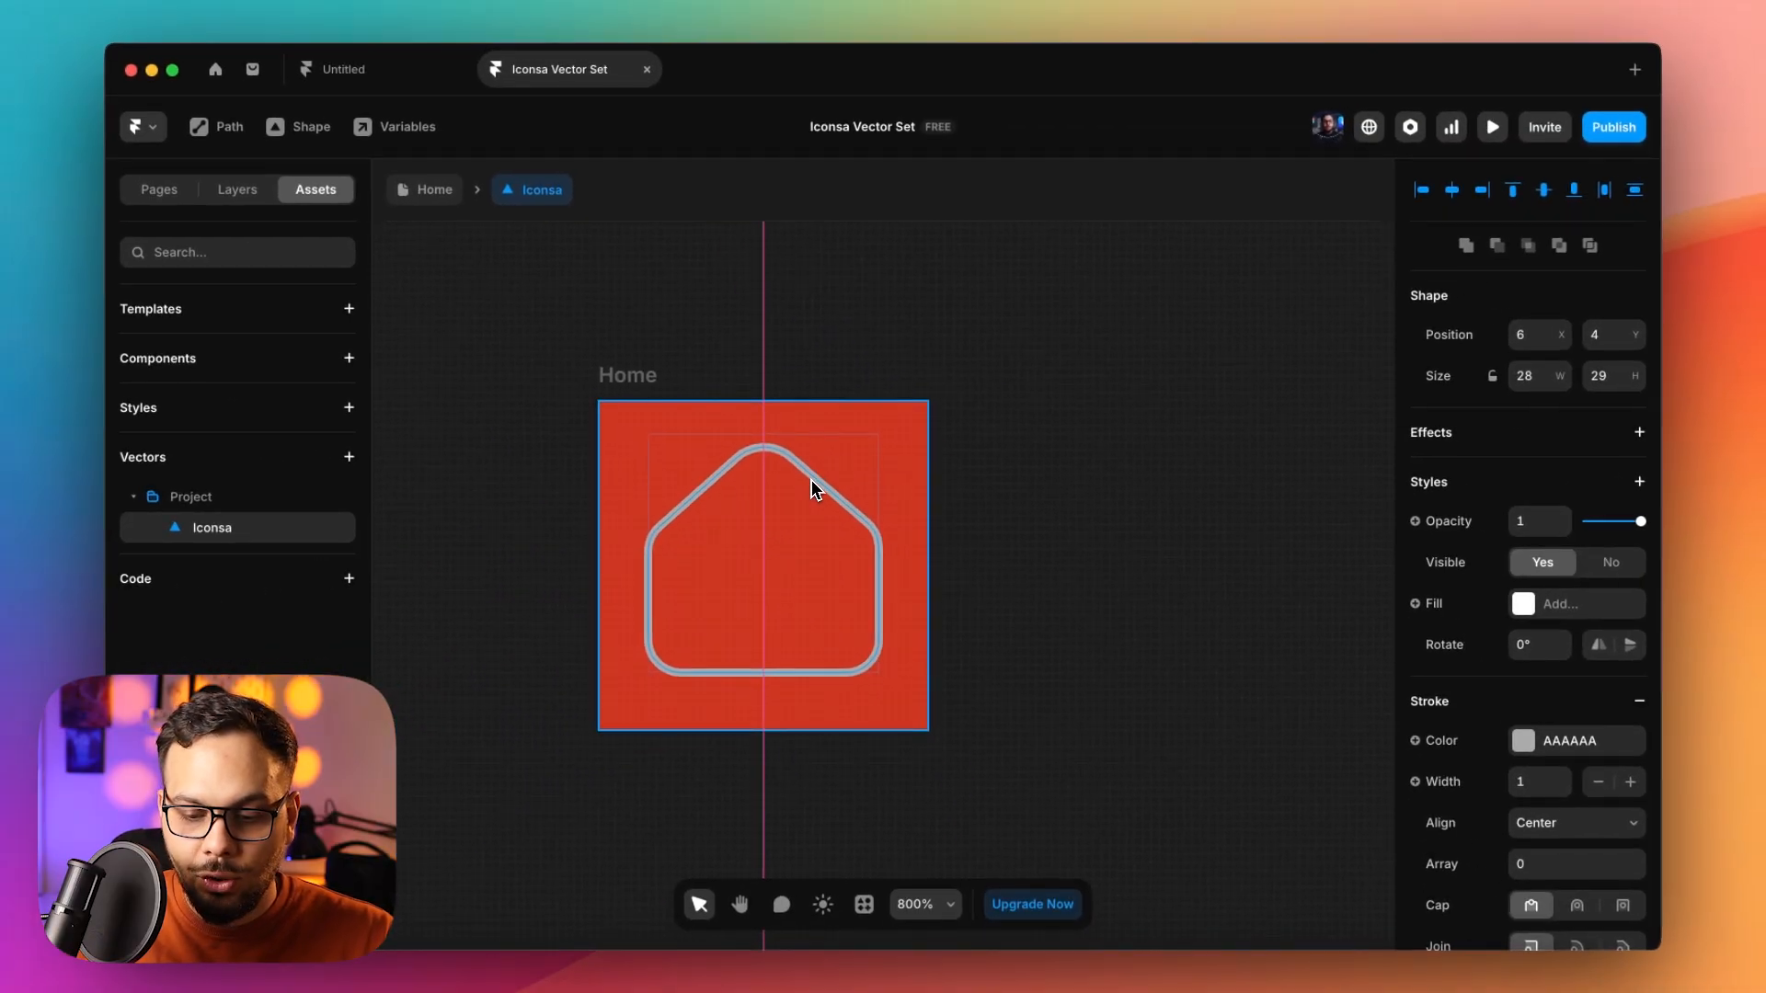
pyautogui.click(1126, 482)
pyautogui.click(862, 526)
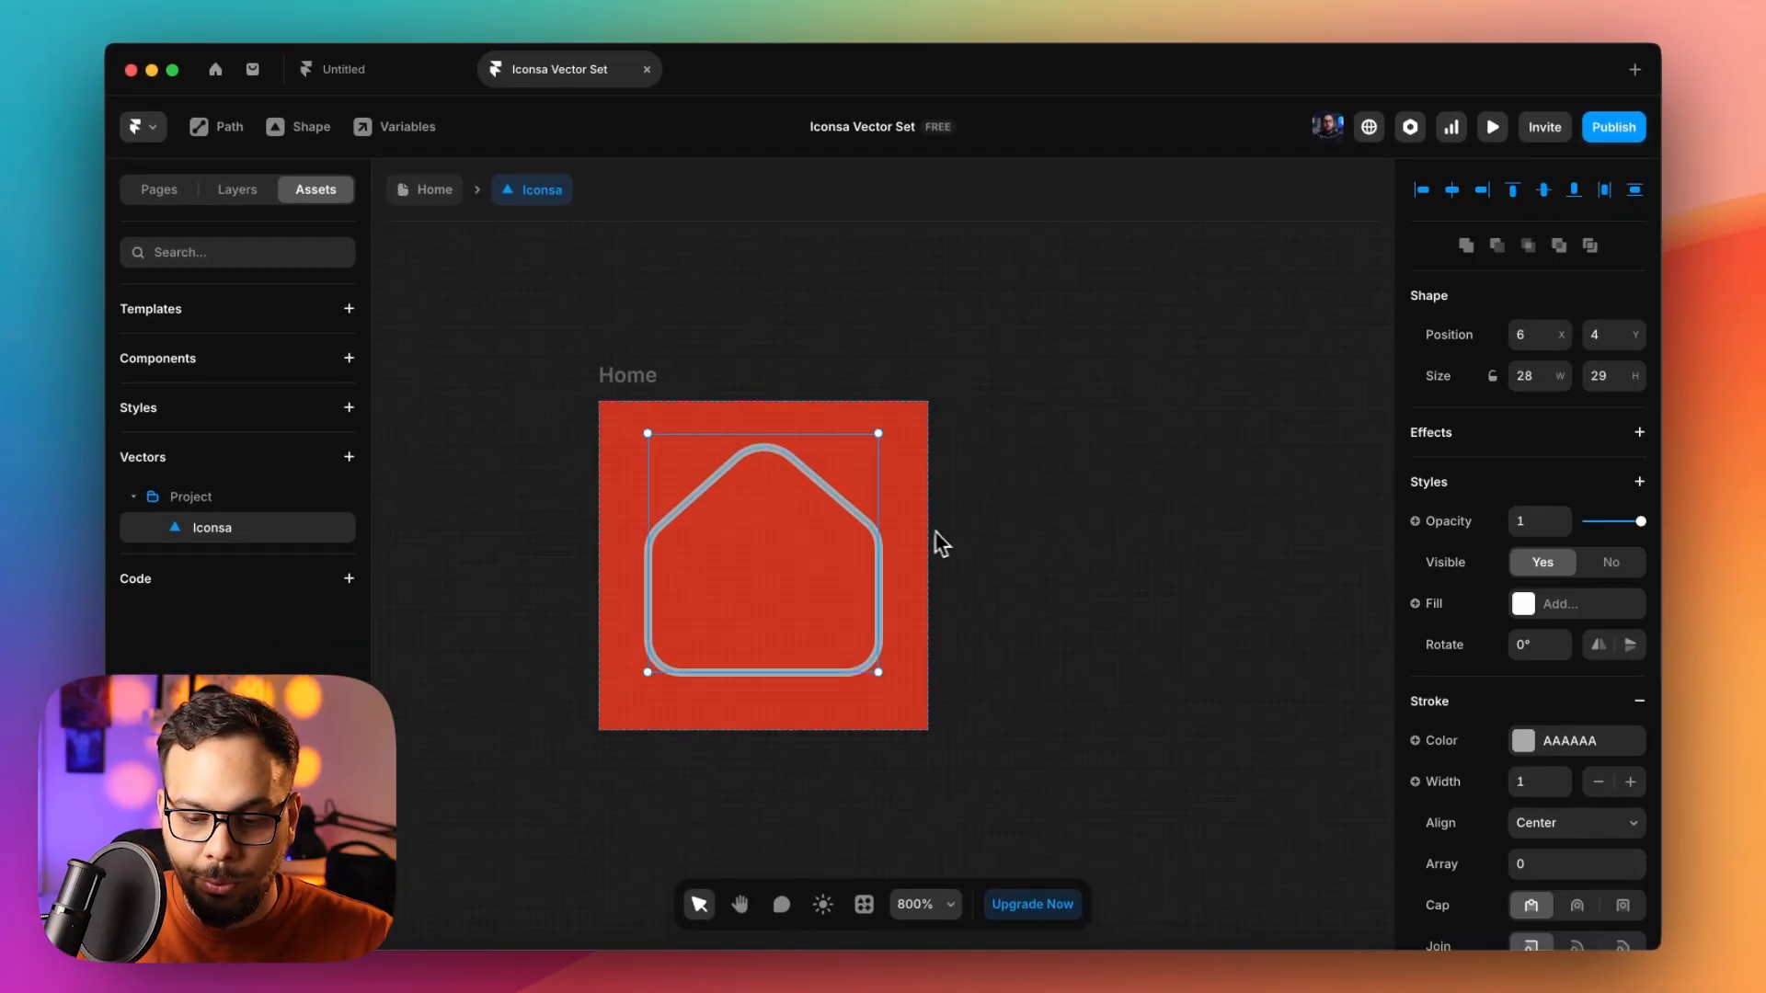
pyautogui.click(1639, 610)
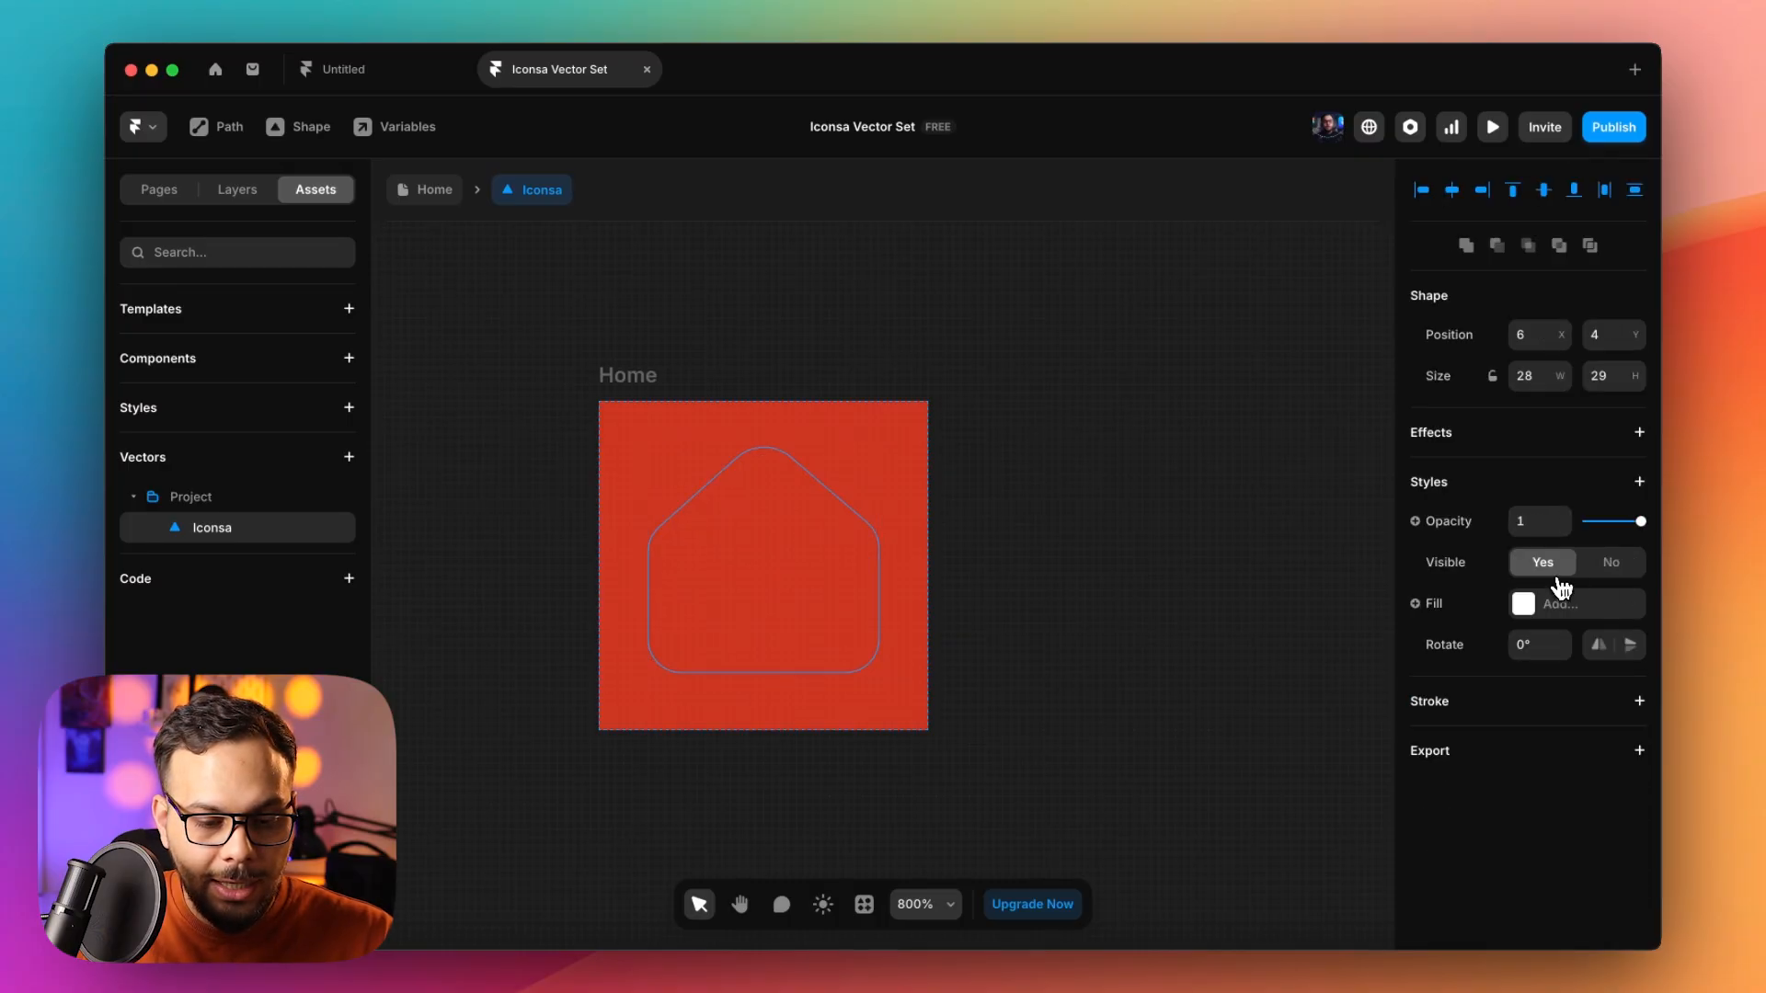
# Add a translucent FFFFFF fill to the house shape and move its right eave point to Y 16.5, level with the left one.
pyautogui.click(1554, 600)
pyautogui.click(978, 380)
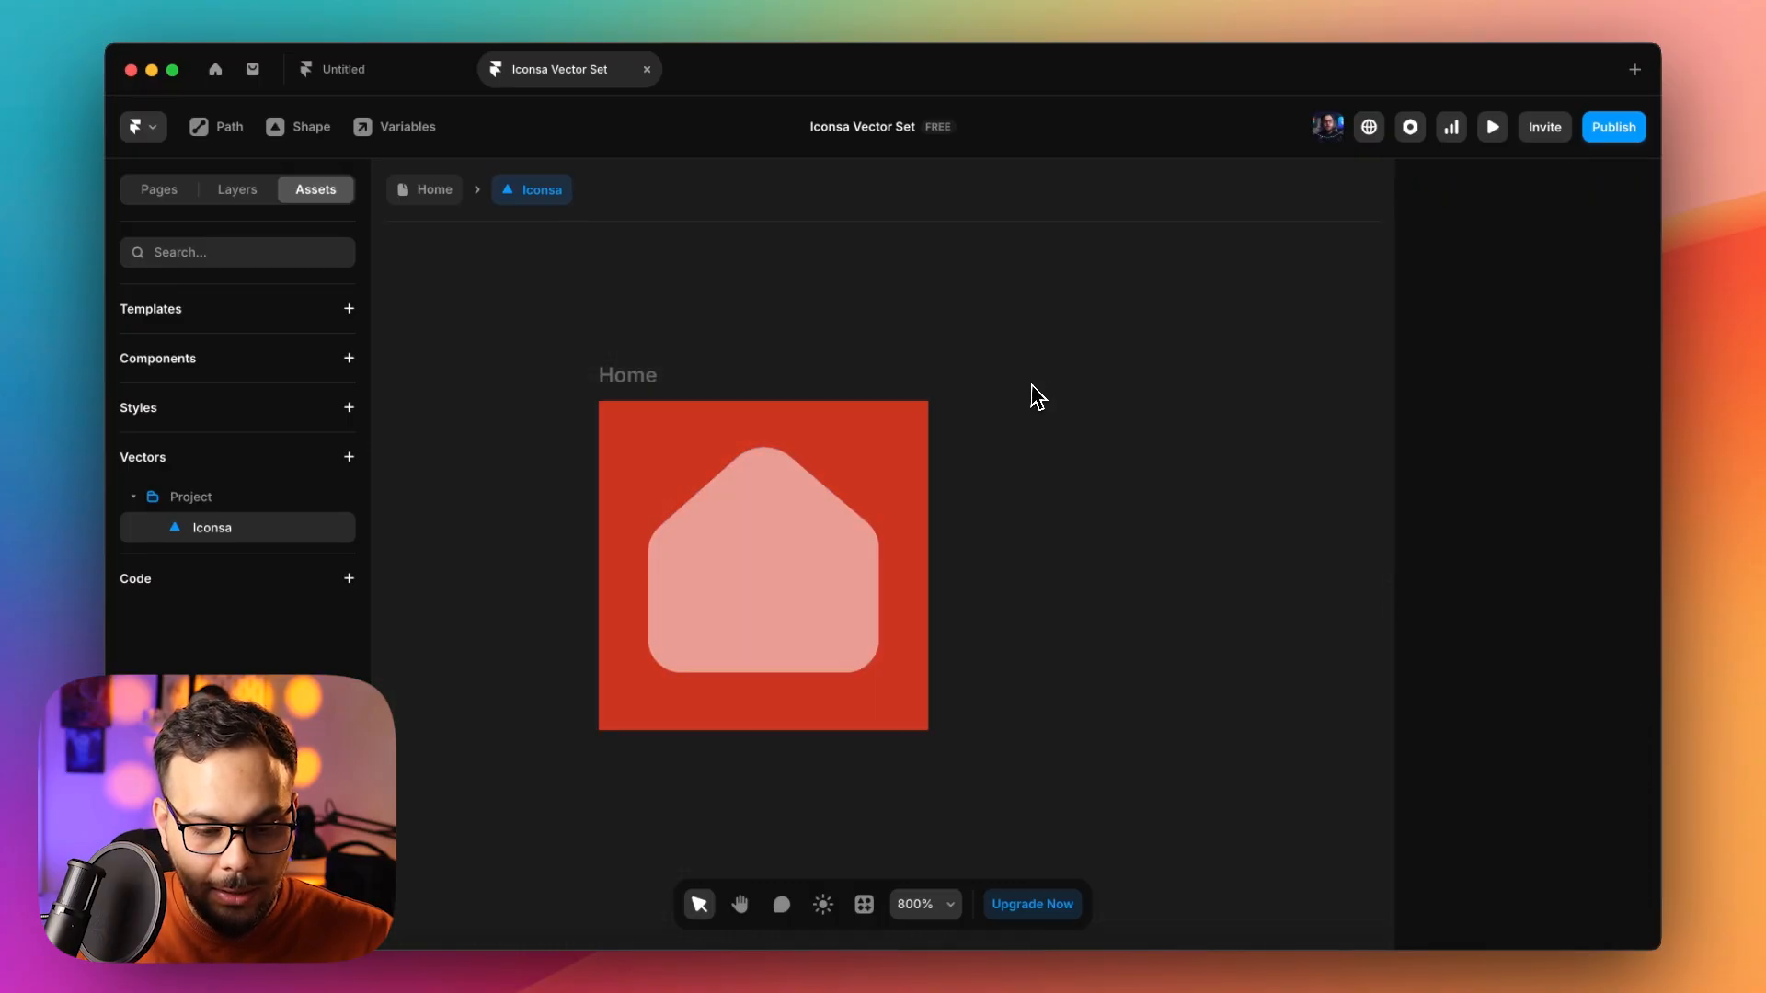
pyautogui.click(844, 582)
pyautogui.doubleClick(843, 579)
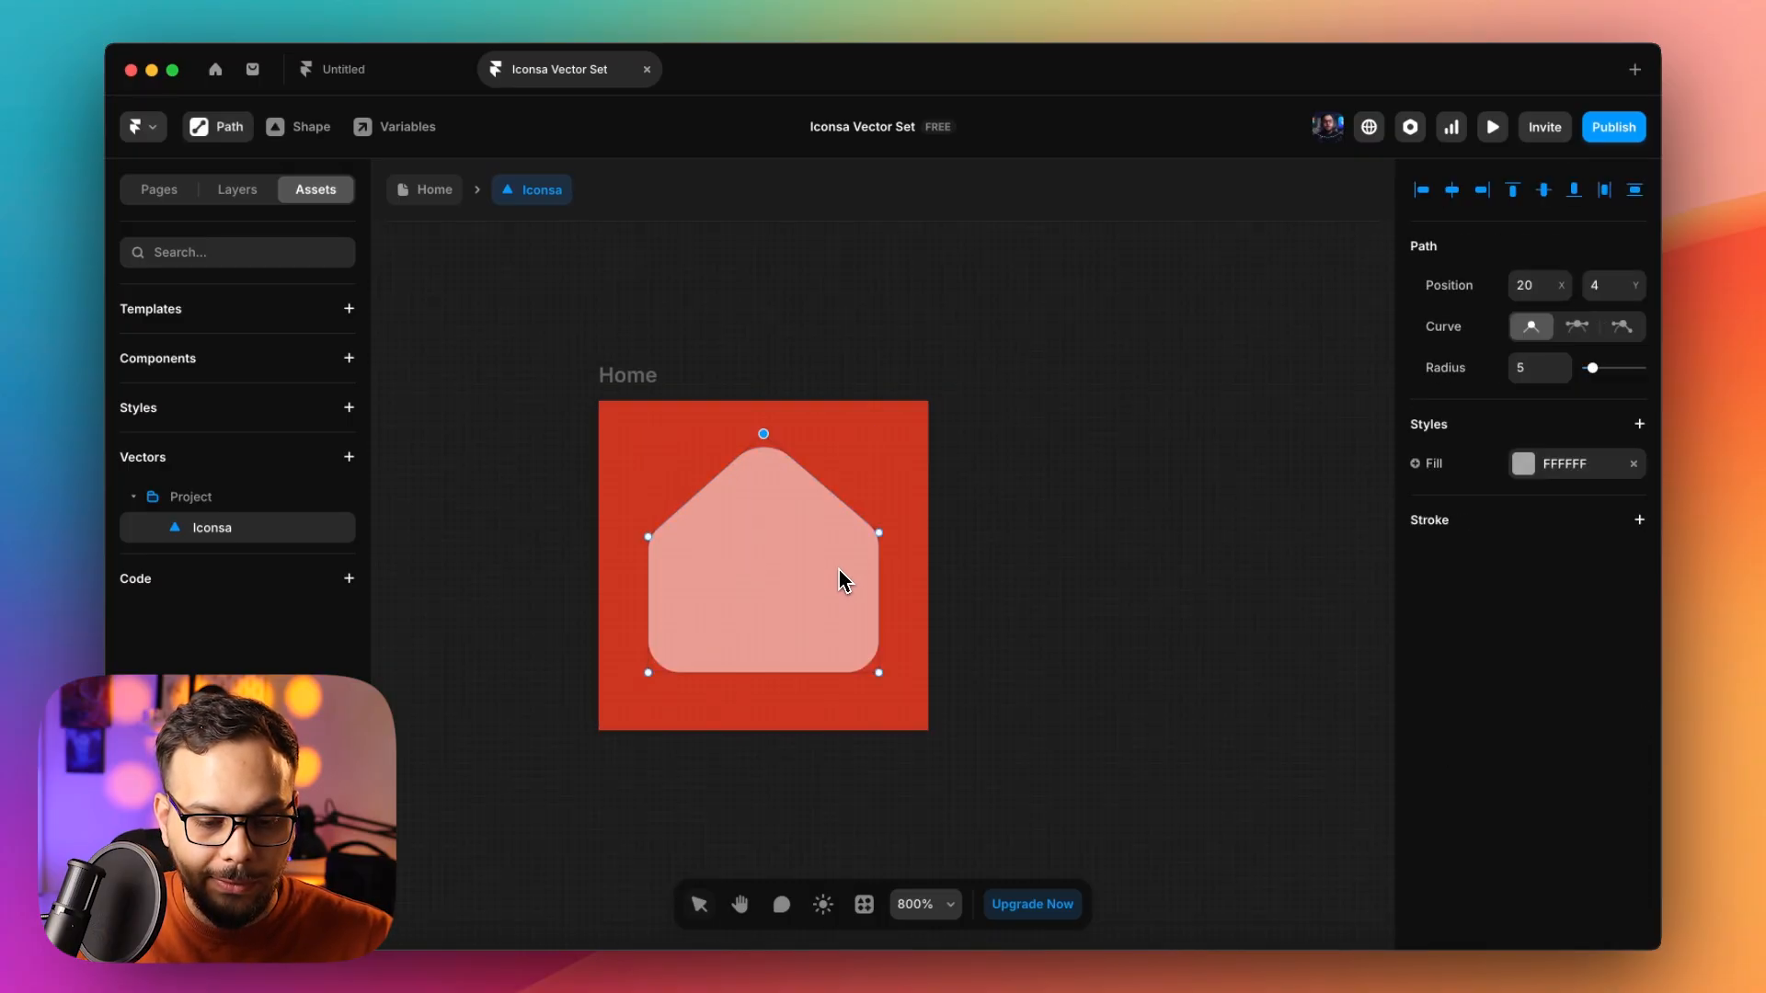
pyautogui.moveTo(880, 542); pyautogui.dragTo(879, 545)
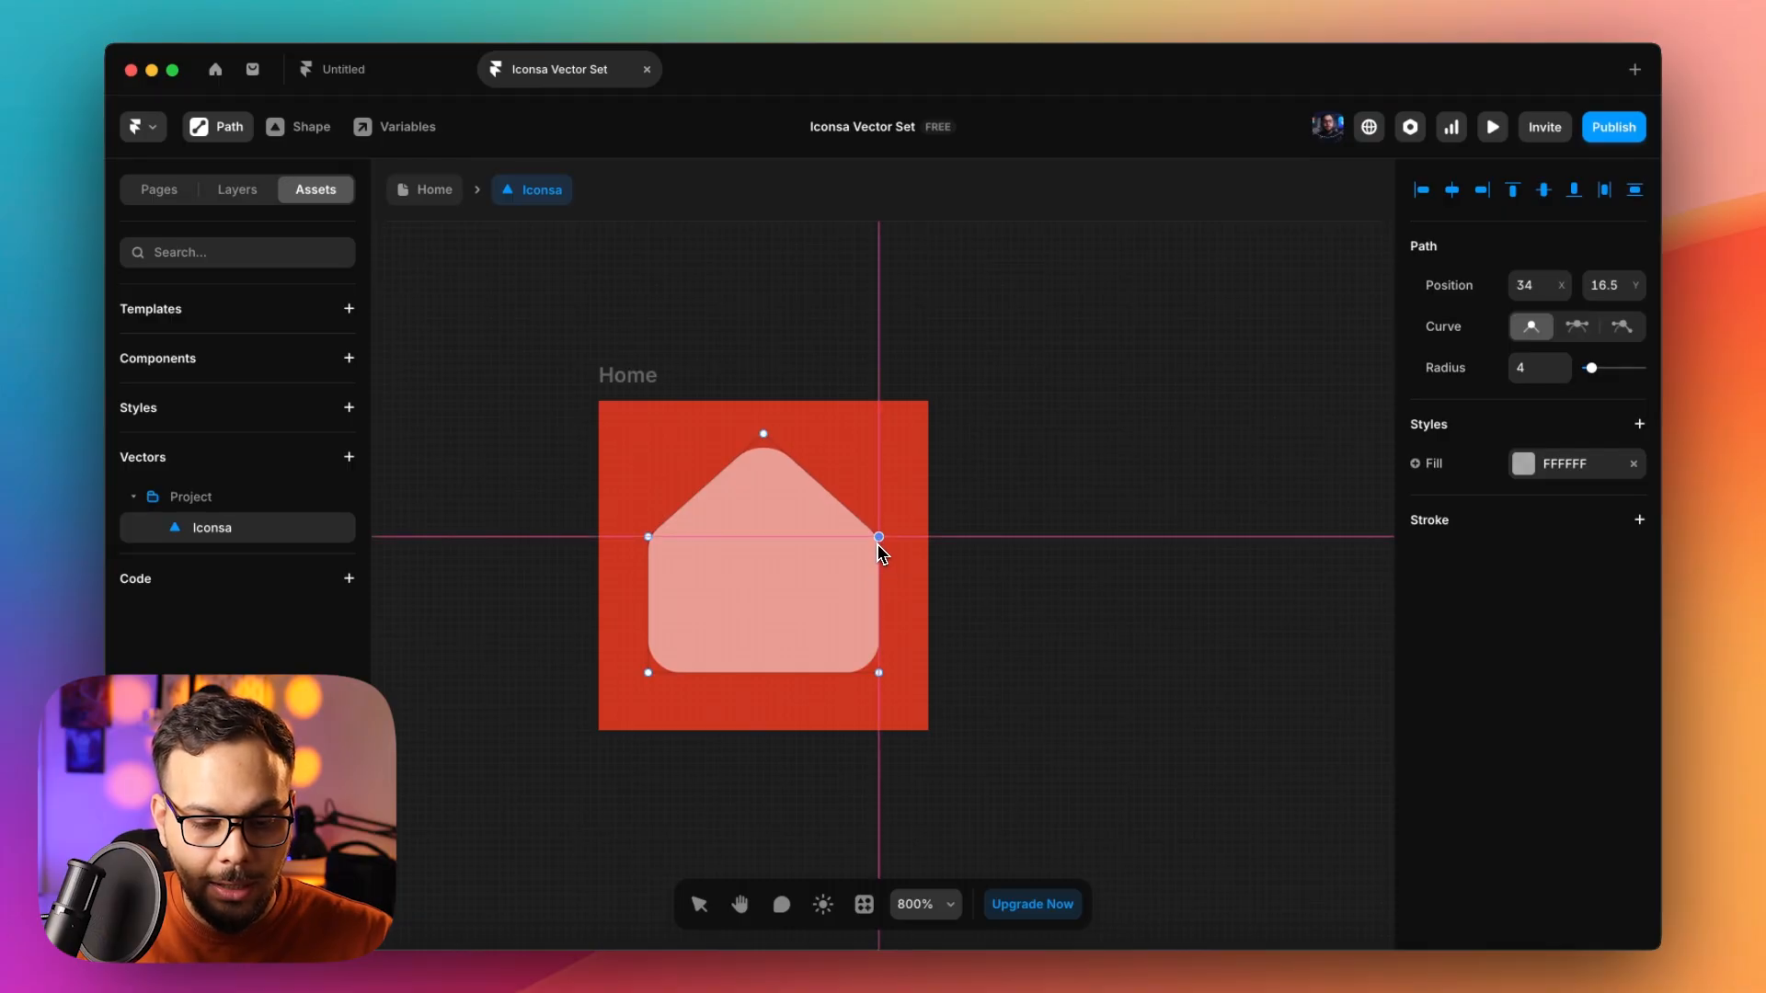
pyautogui.press('Escape')
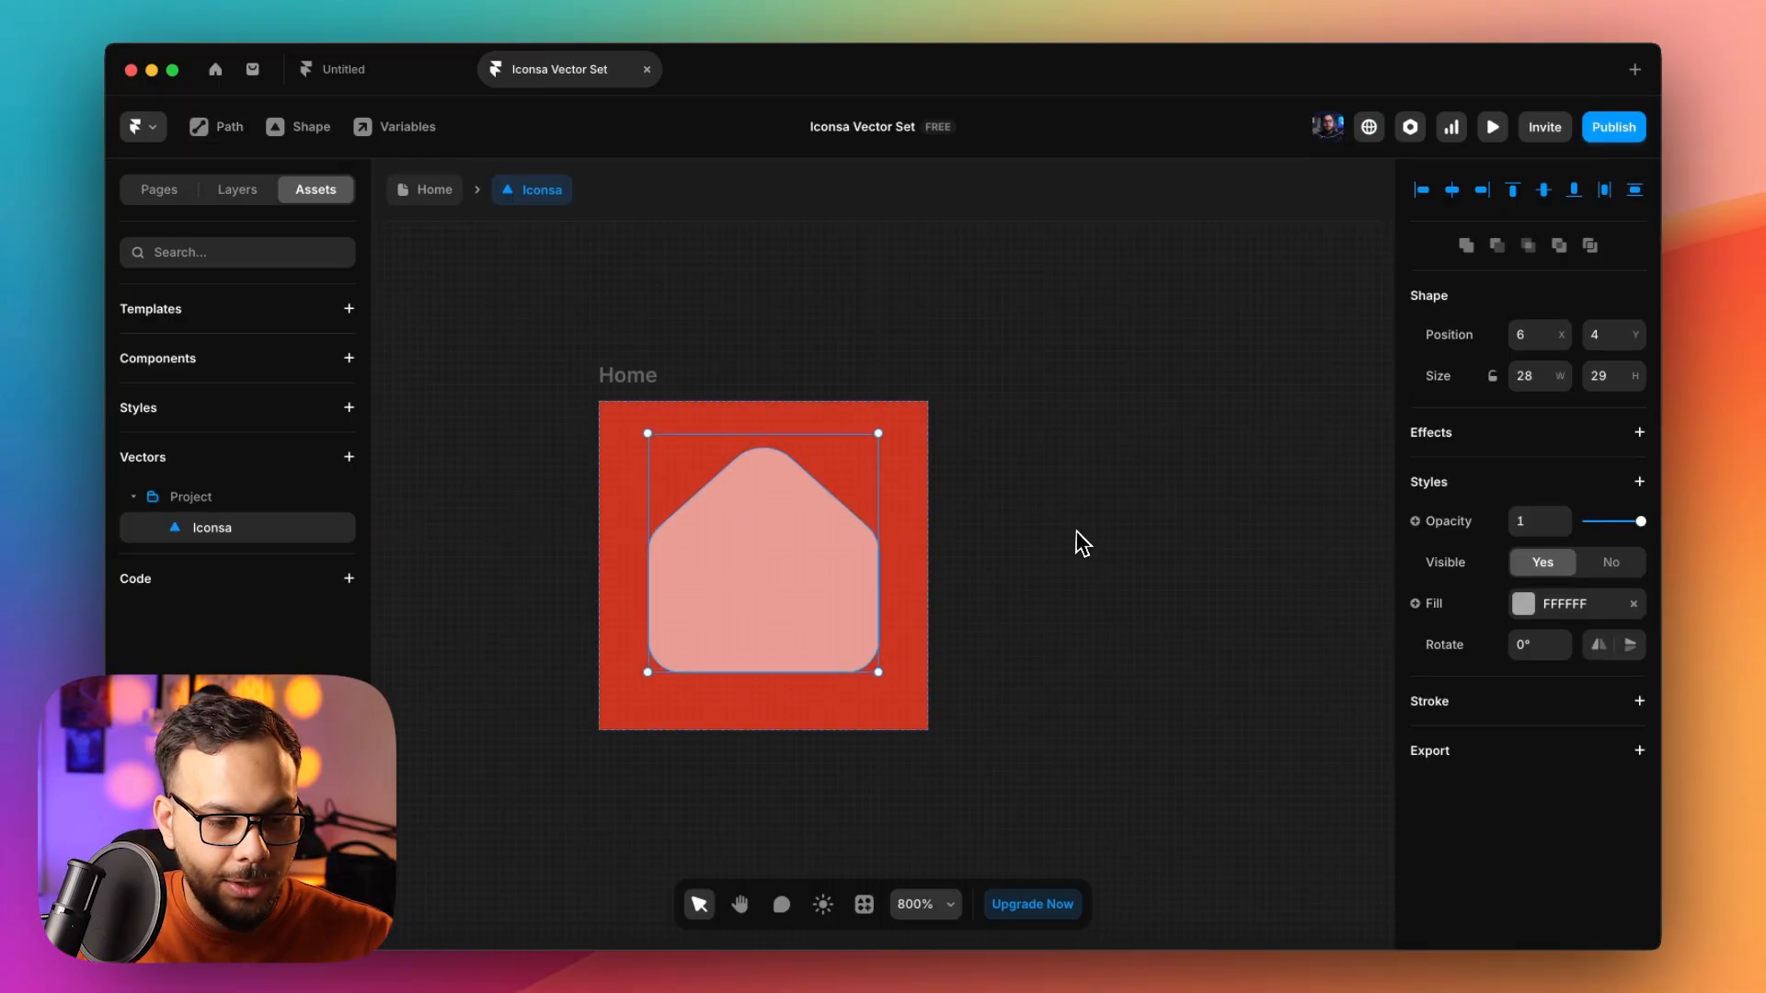
pyautogui.press('Escape')
# Copy the style of the background rectangle nested in the Subtract group inside the Chart vector.
pyautogui.hotkey('alt', 'z')
pyautogui.keyDown('alt'); pyautogui.click(880, 593); pyautogui.keyUp('alt')
pyautogui.keyDown('alt'); pyautogui.click(879, 589); pyautogui.keyUp('alt')
pyautogui.click(883, 466)
pyautogui.click(858, 410)
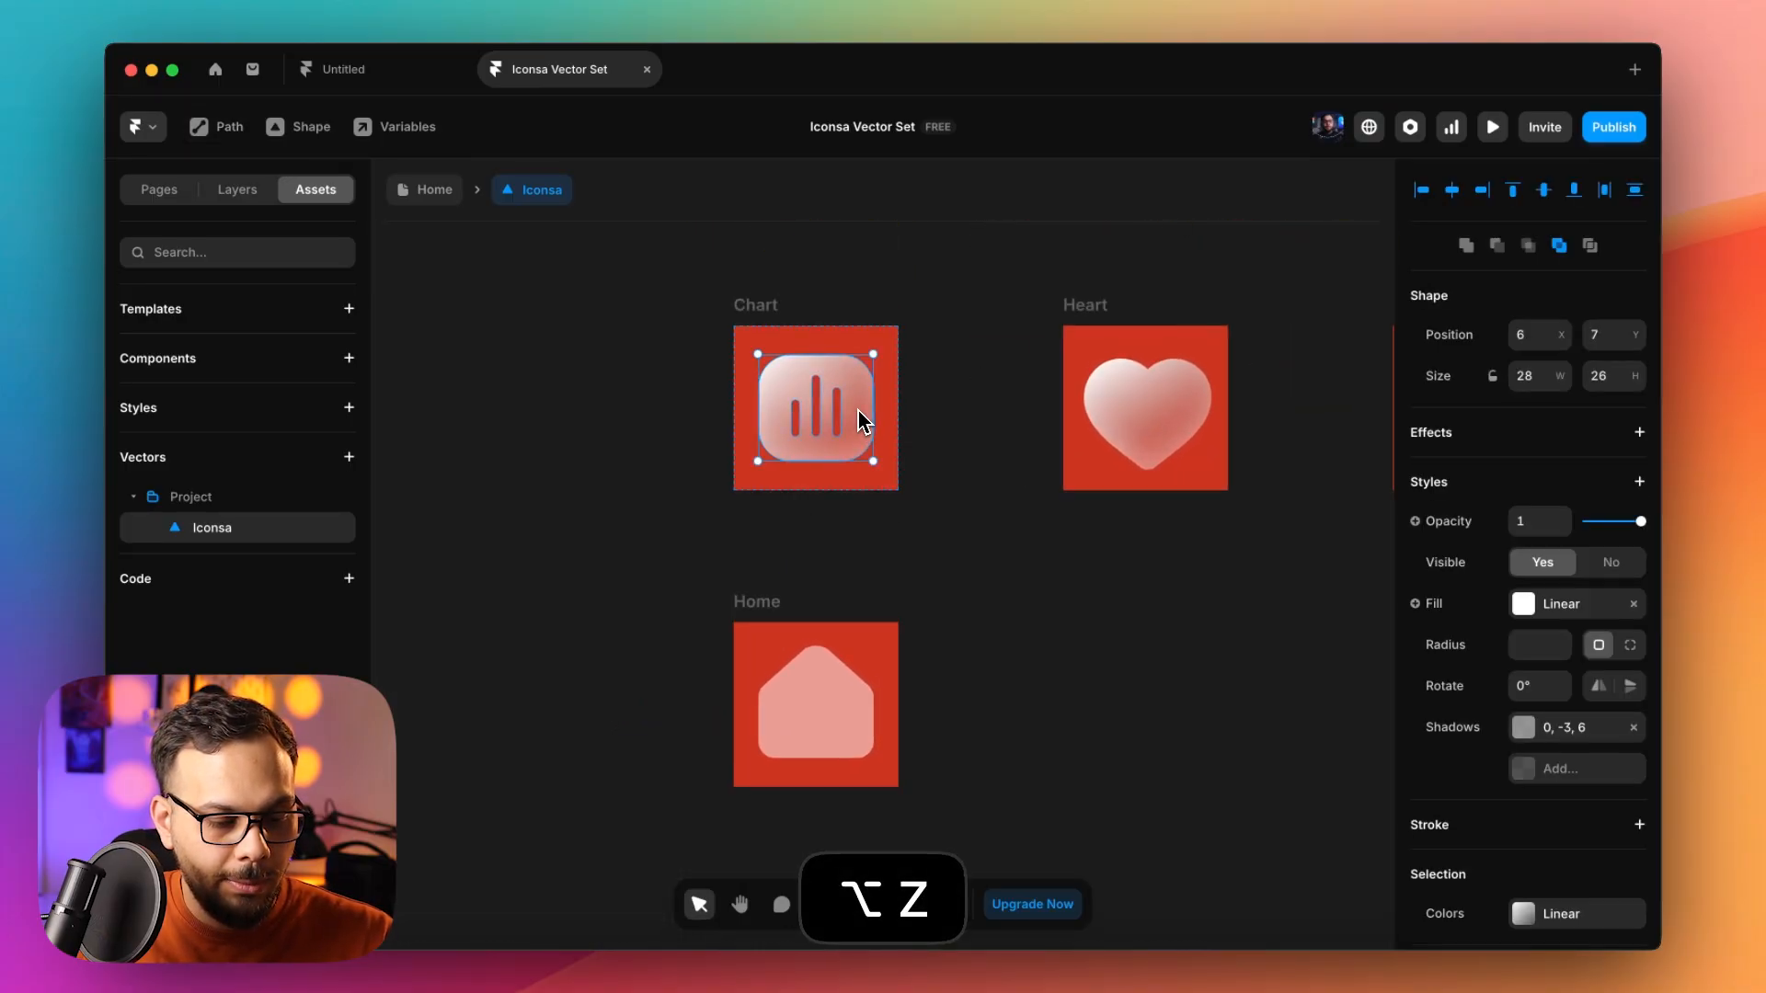
pyautogui.click(237, 190)
pyautogui.scroll(-3, 187, 552)
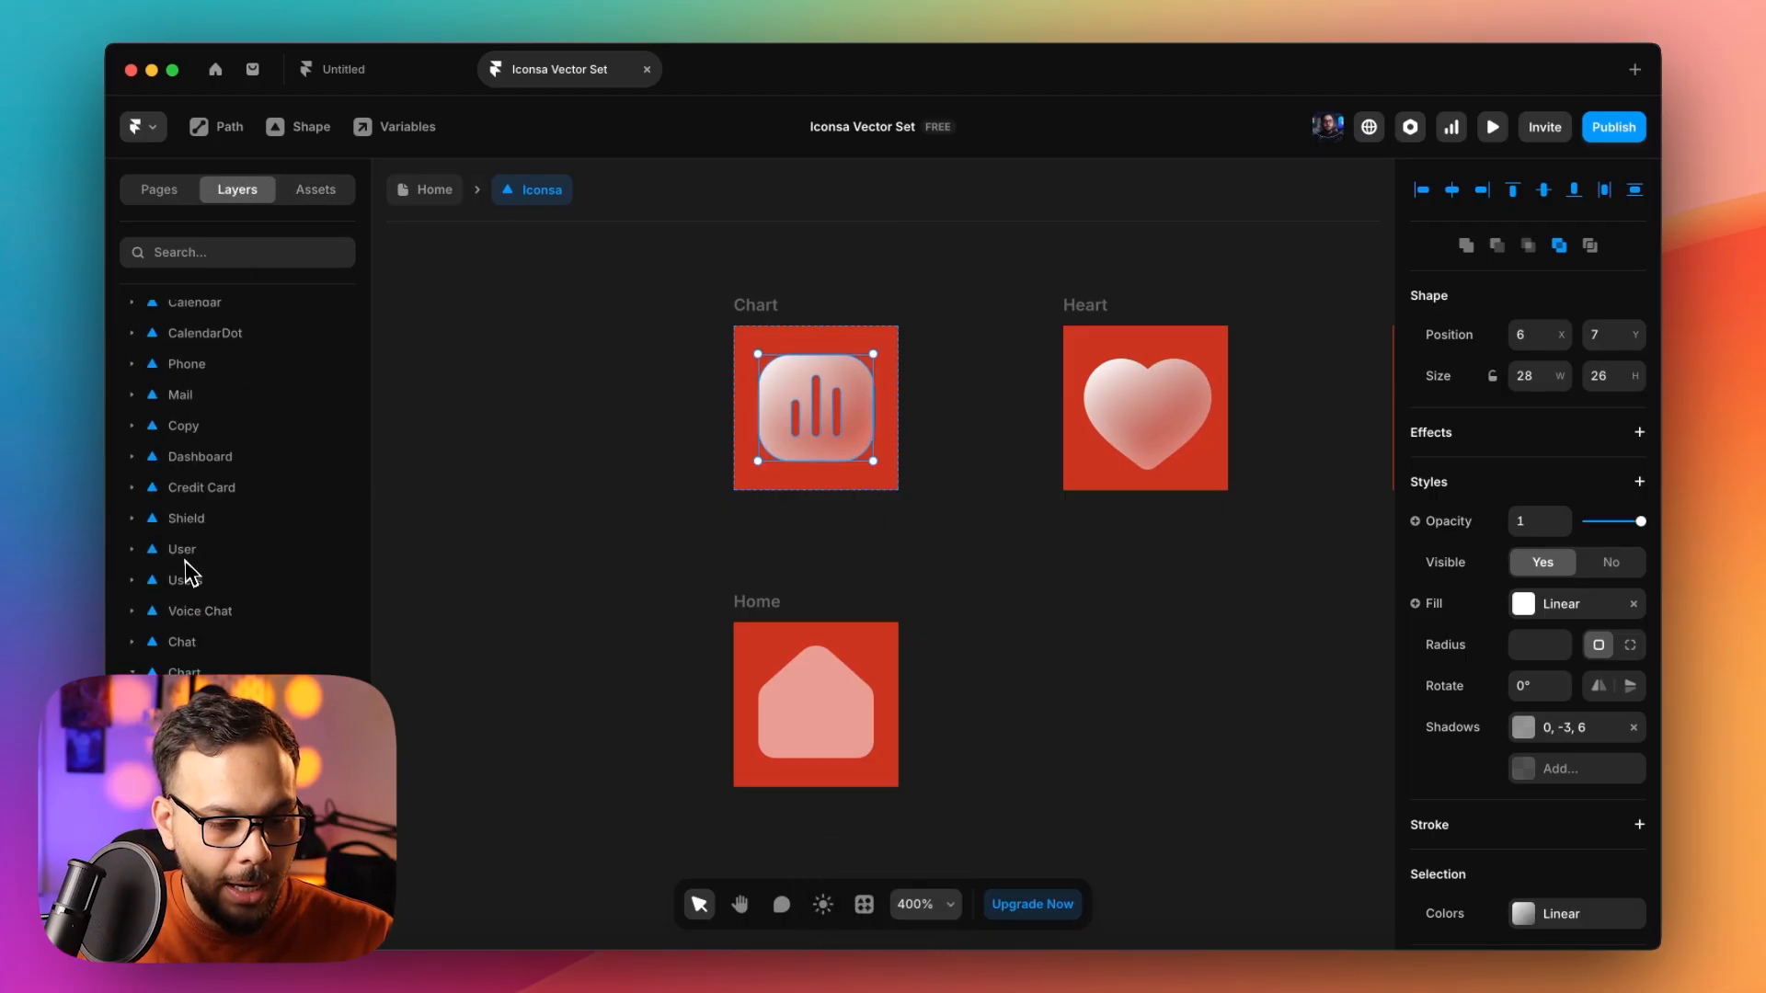
pyautogui.click(236, 827)
pyautogui.click(246, 858)
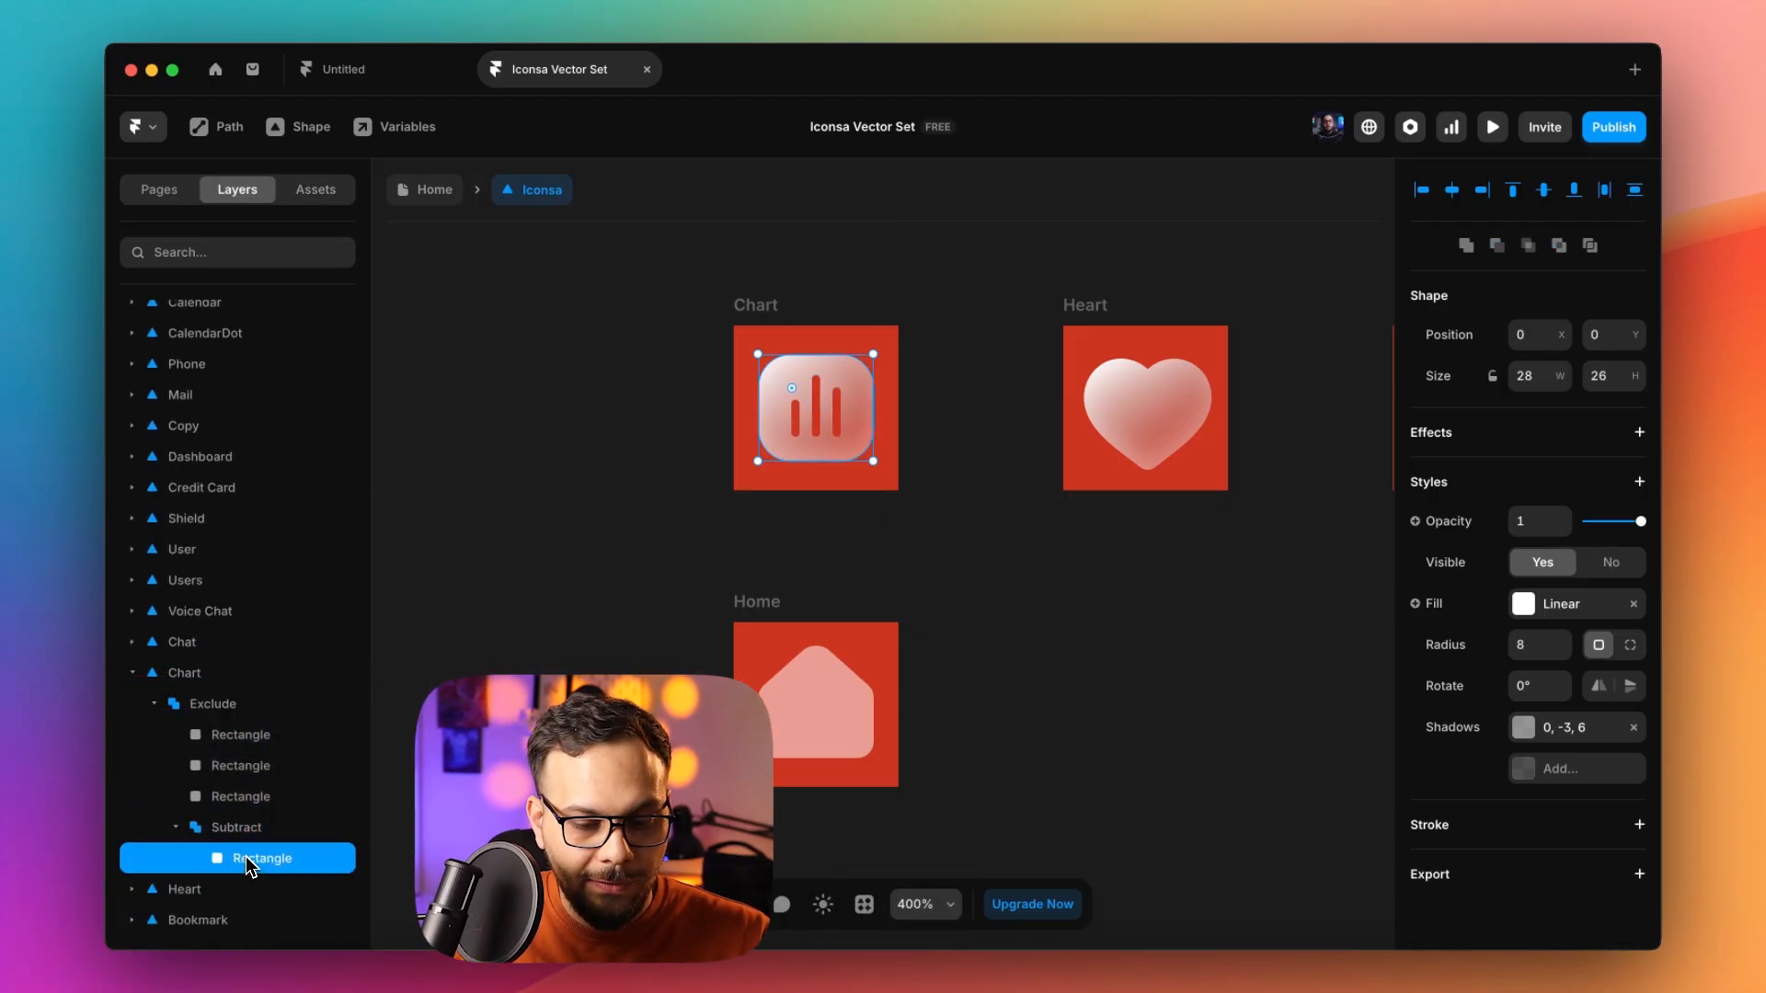
pyautogui.rightClick(247, 860)
pyautogui.moveTo(379, 363)
pyautogui.click(482, 394)
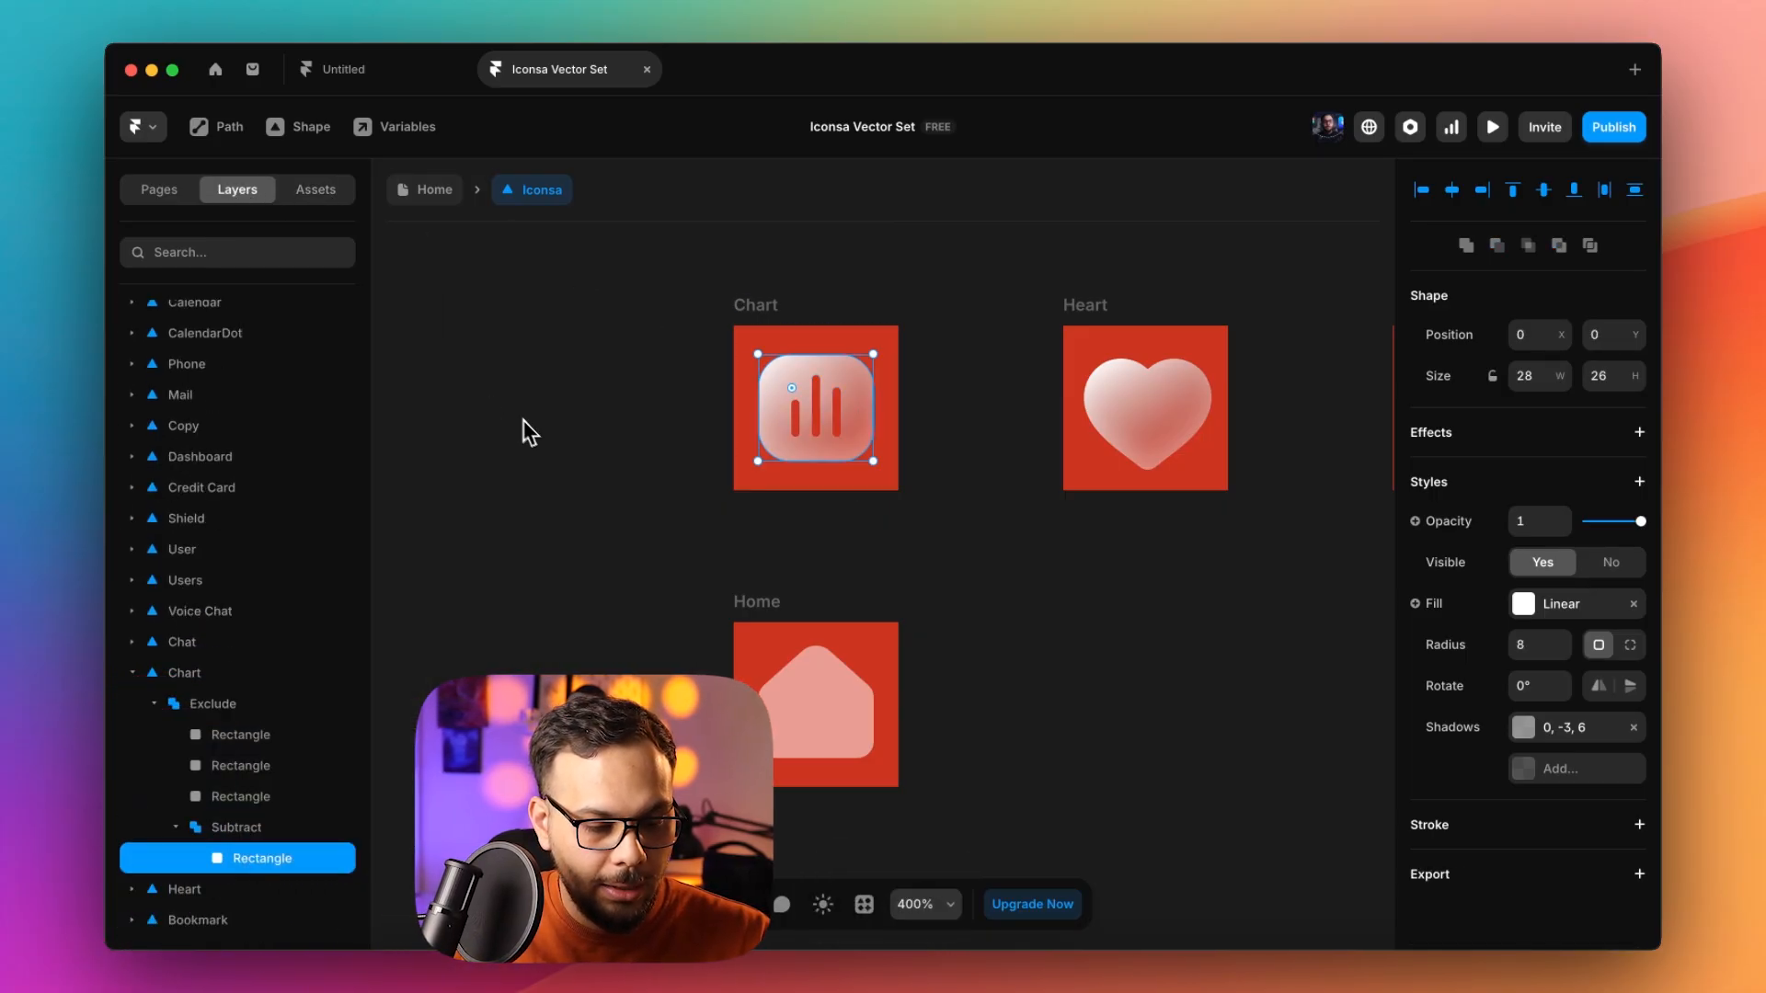
# Paste the copied gradient fill and shadow style onto the house path in the Home vector.
pyautogui.click(822, 691)
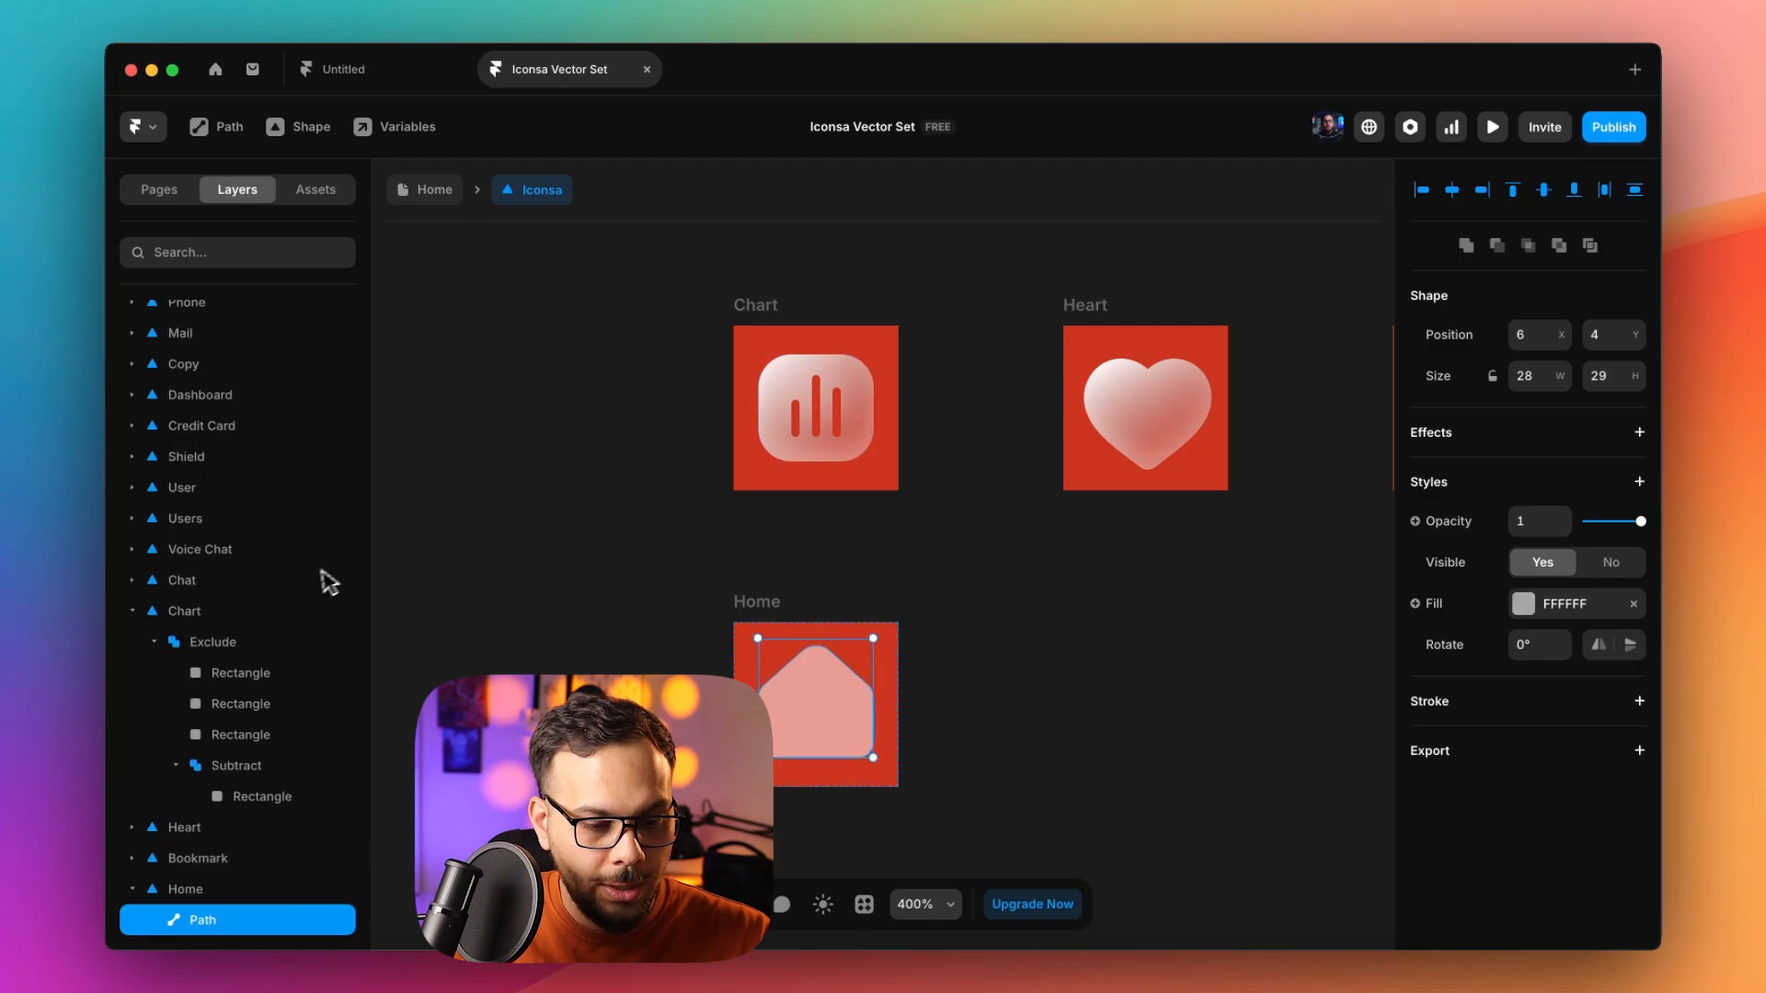
pyautogui.rightClick(274, 927)
pyautogui.moveTo(355, 459)
pyautogui.click(480, 488)
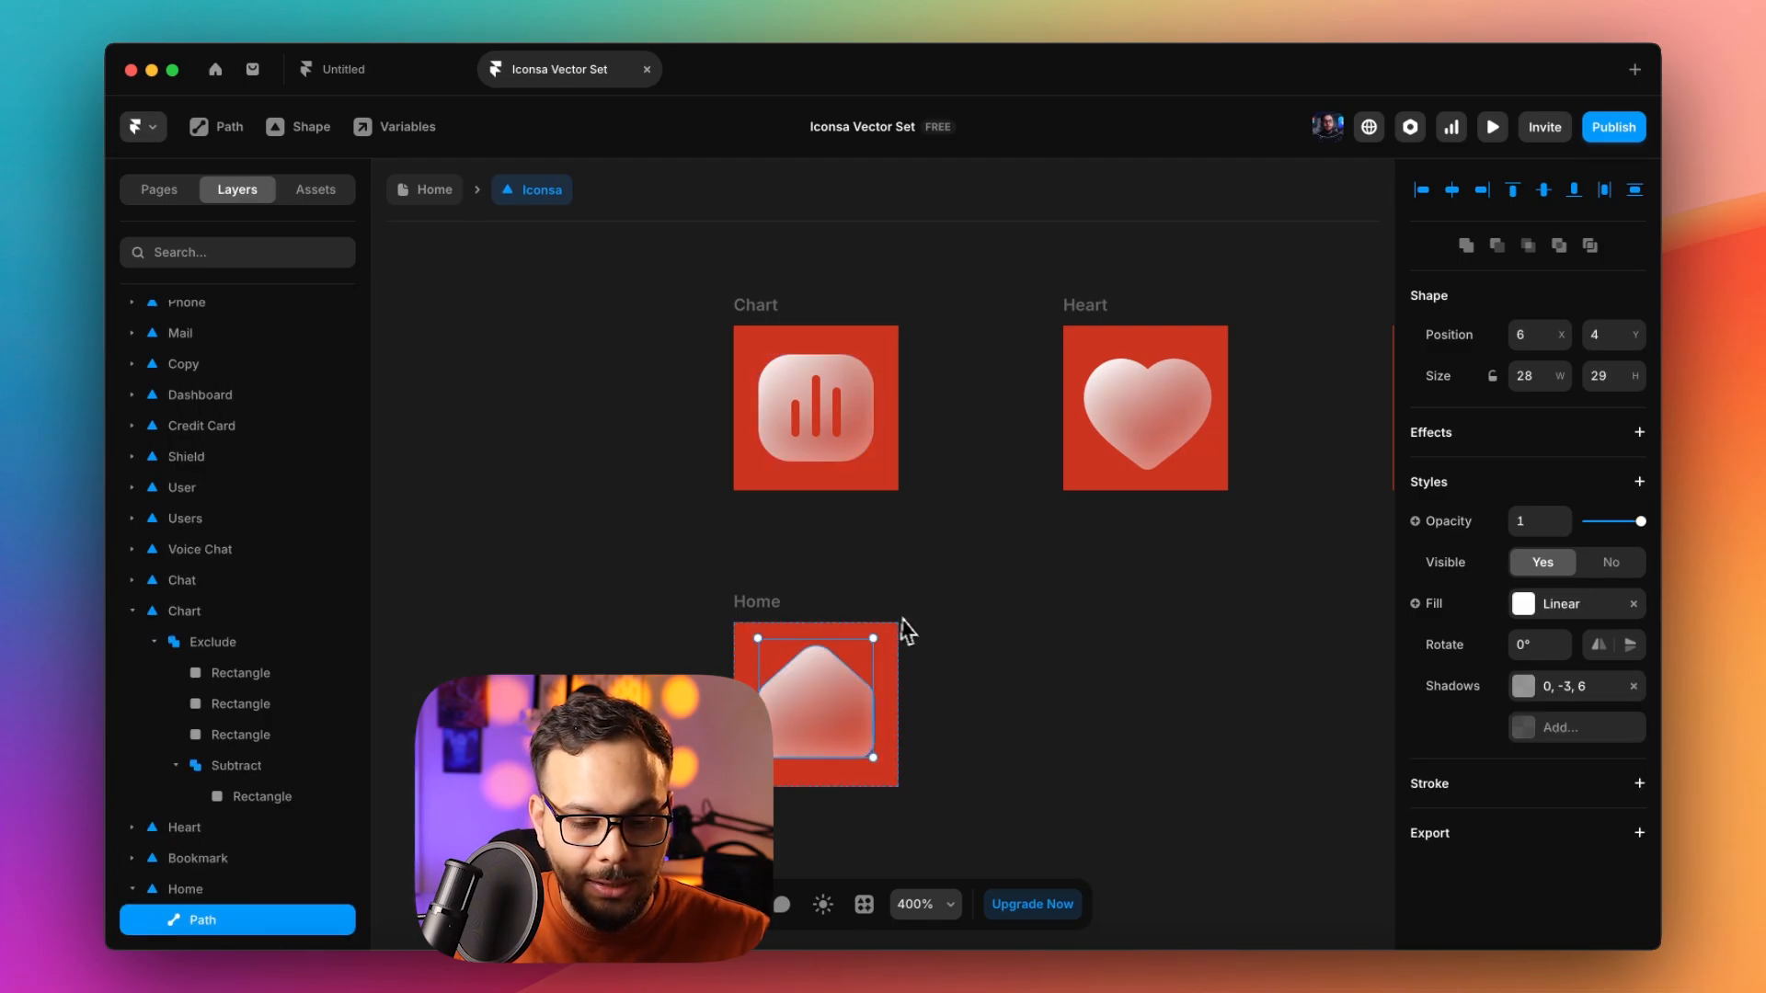
pyautogui.click(953, 699)
pyautogui.scroll(-3, 890, 721)
pyautogui.scroll(5, 884, 722)
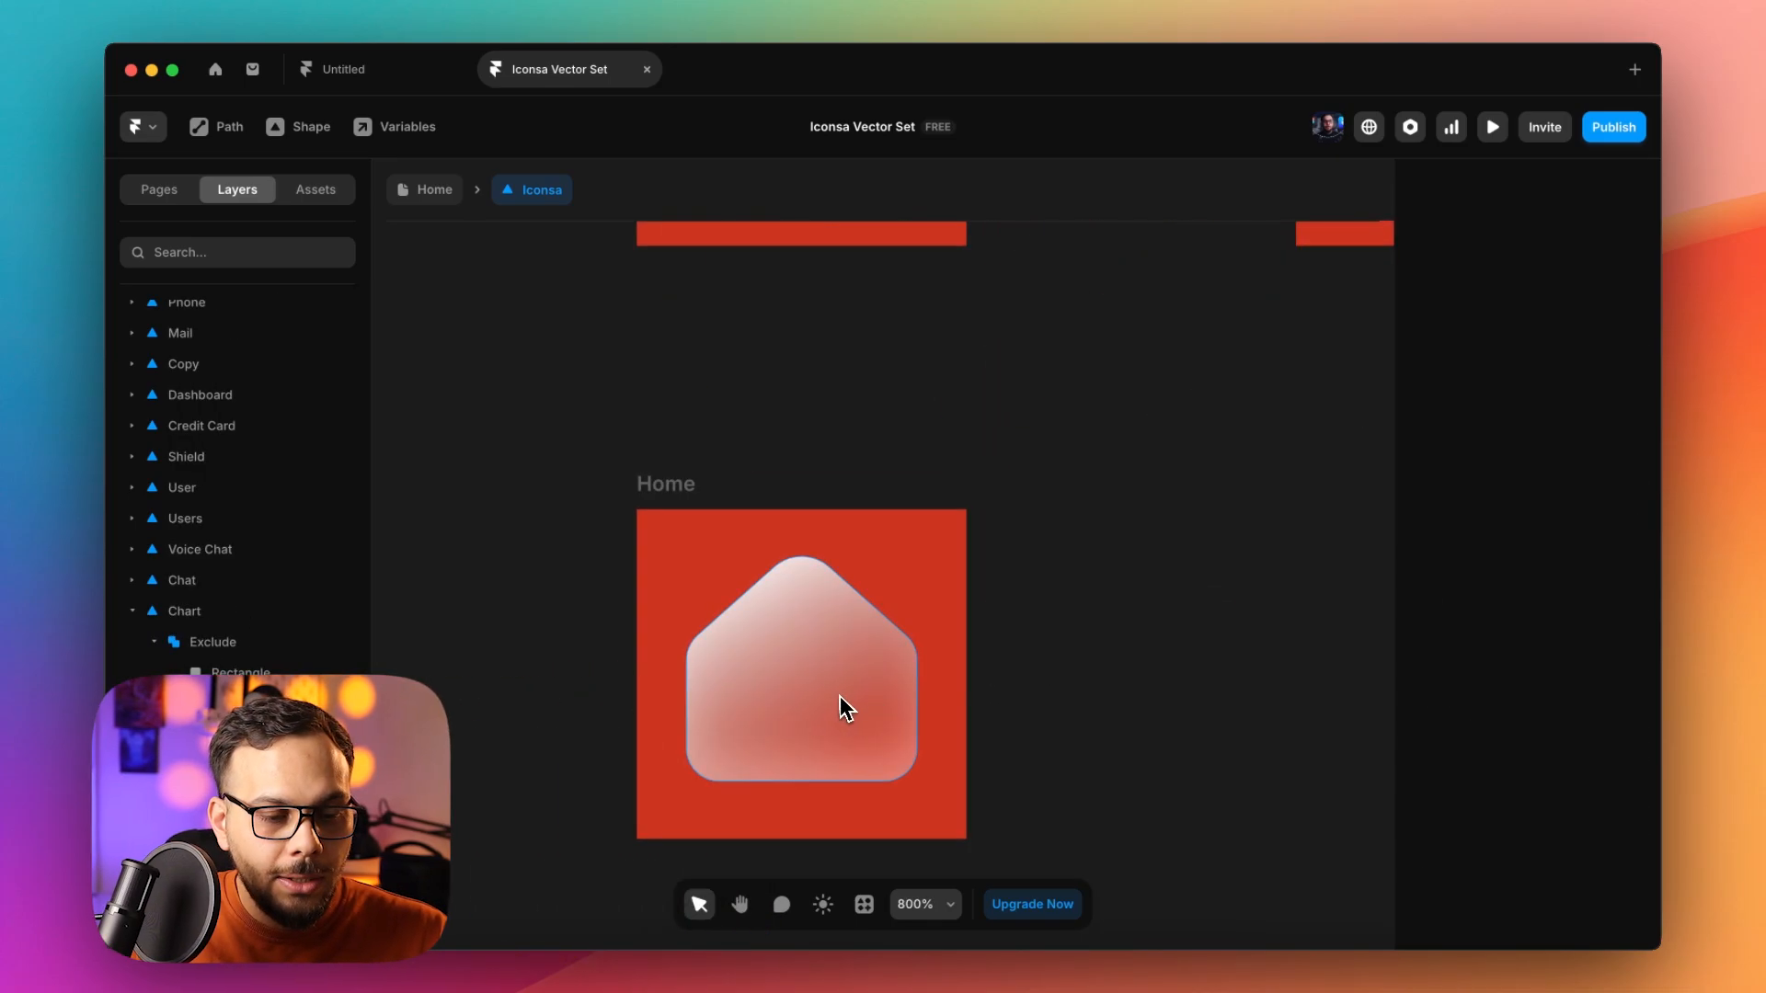
pyautogui.hotkey('alt', 'z')
pyautogui.keyDown('alt'); pyautogui.click(827, 678); pyautogui.keyUp('alt')
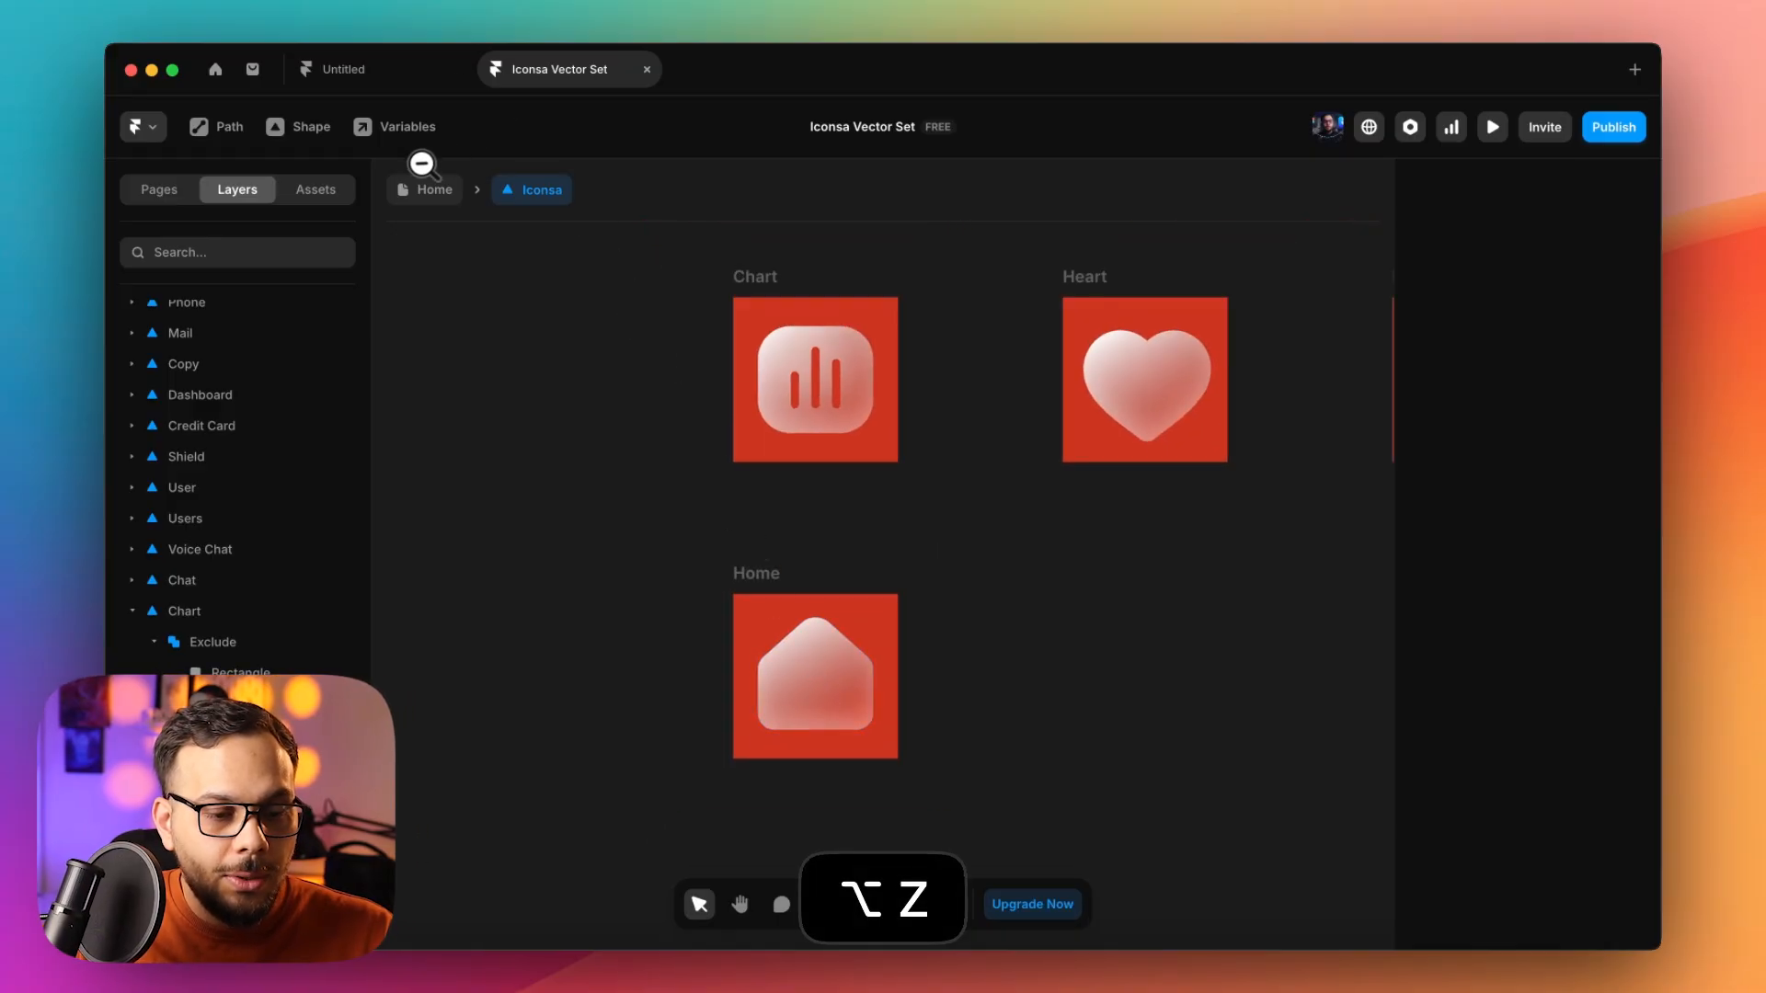
# Draw a rectangle 11 wide and 3 high in the lower part of the house with a corner radius of 1.
pyautogui.click(274, 134)
pyautogui.click(298, 192)
pyautogui.scroll(5, 800, 714)
pyautogui.moveTo(777, 683)
pyautogui.mouseDown()
pyautogui.moveTo(868, 705)
pyautogui.moveTo(842, 692)
pyautogui.mouseUp()
pyautogui.click(839, 694)
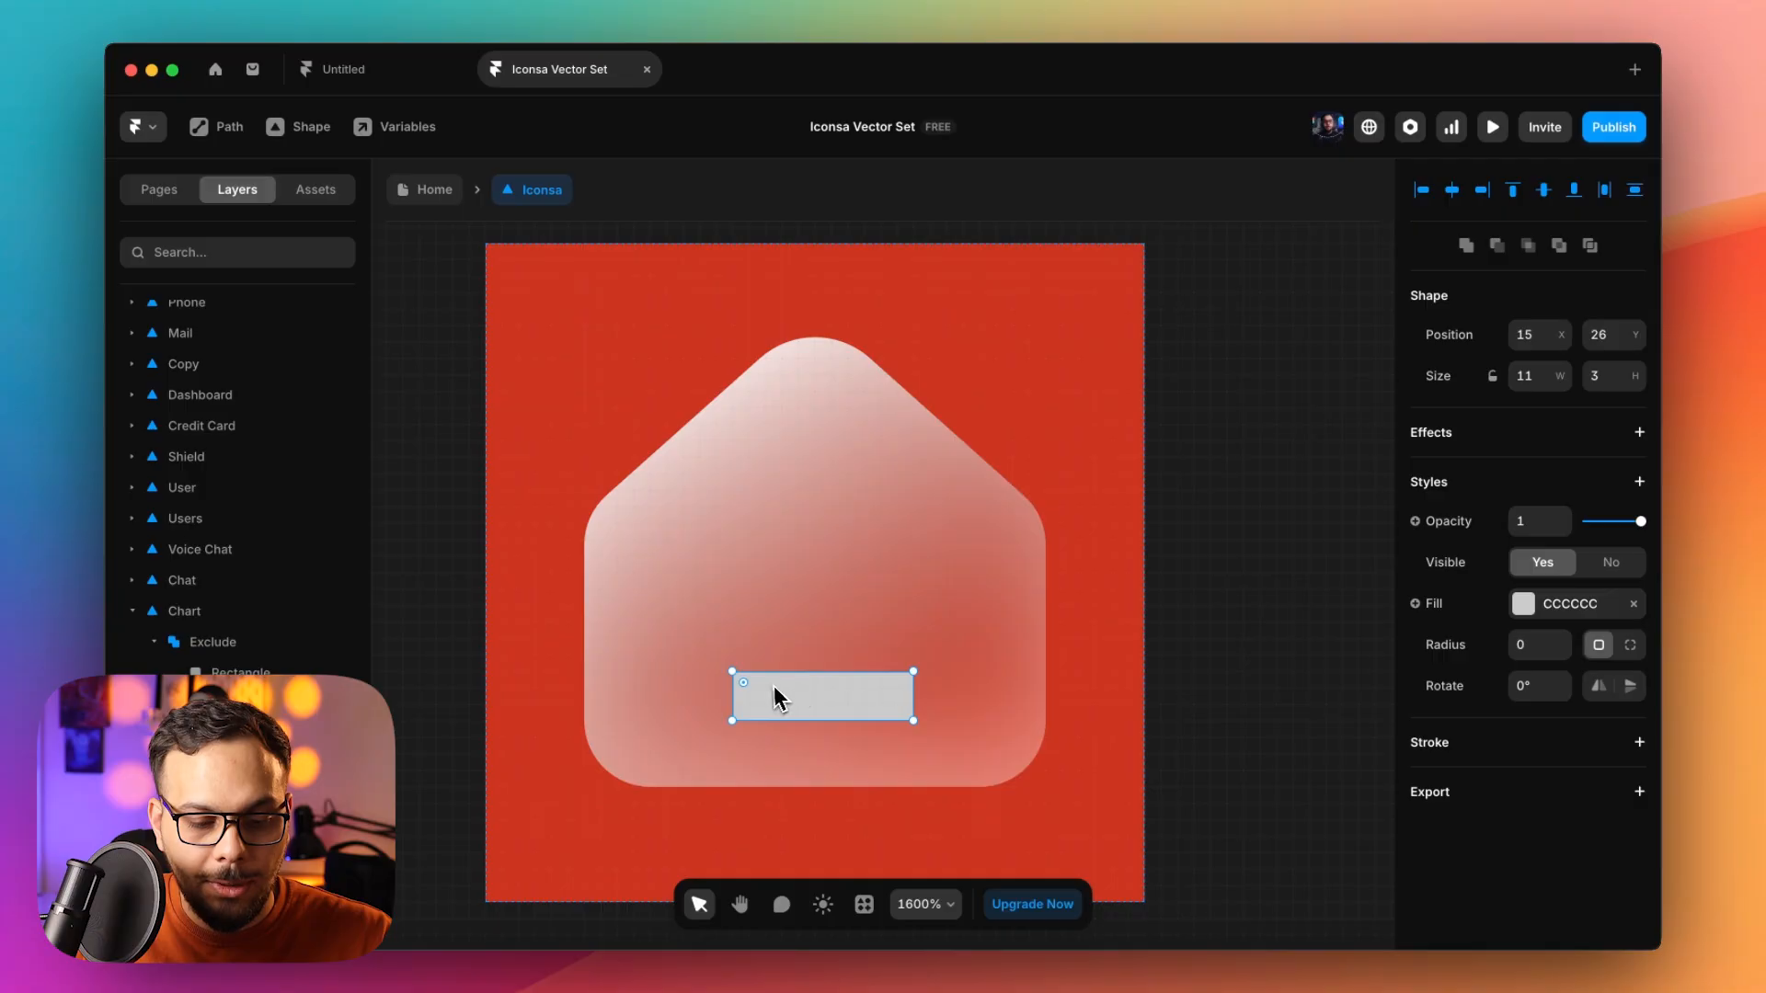
pyautogui.moveTo(828, 709); pyautogui.dragTo(830, 704)
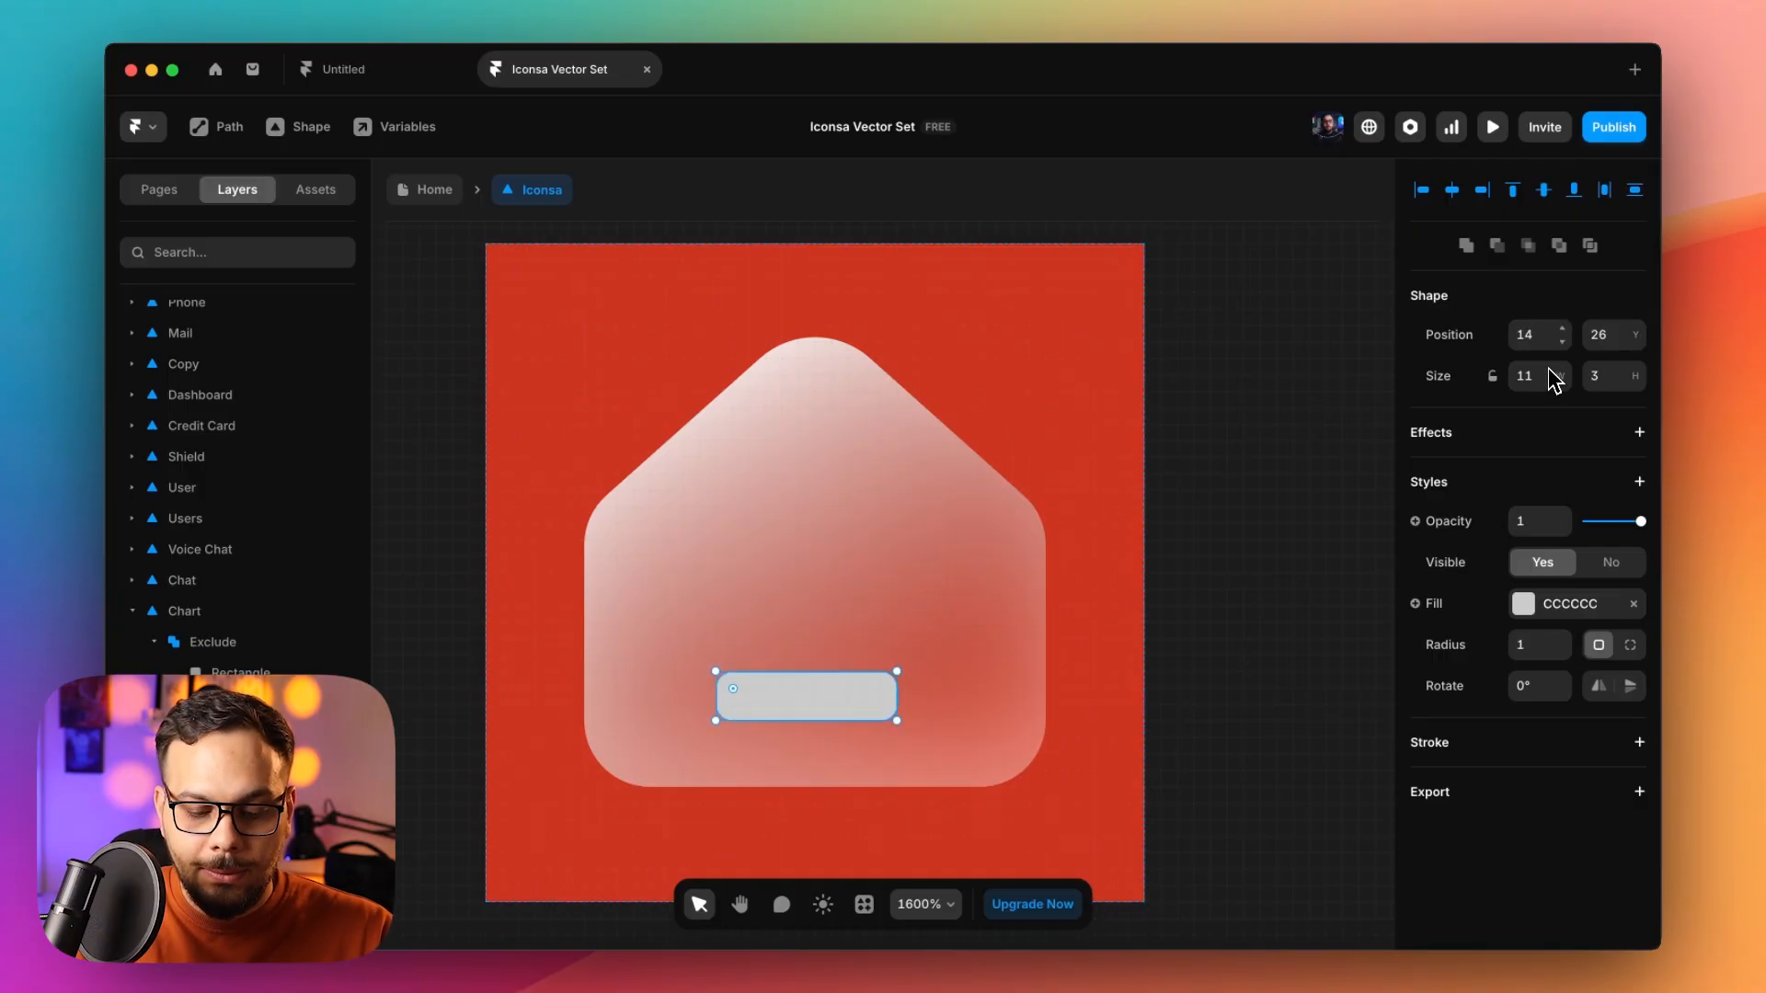
# Set the small rectangle's X position to 14.5 to centre it in the house.
pyautogui.click(1544, 333)
pyautogui.press('Right')
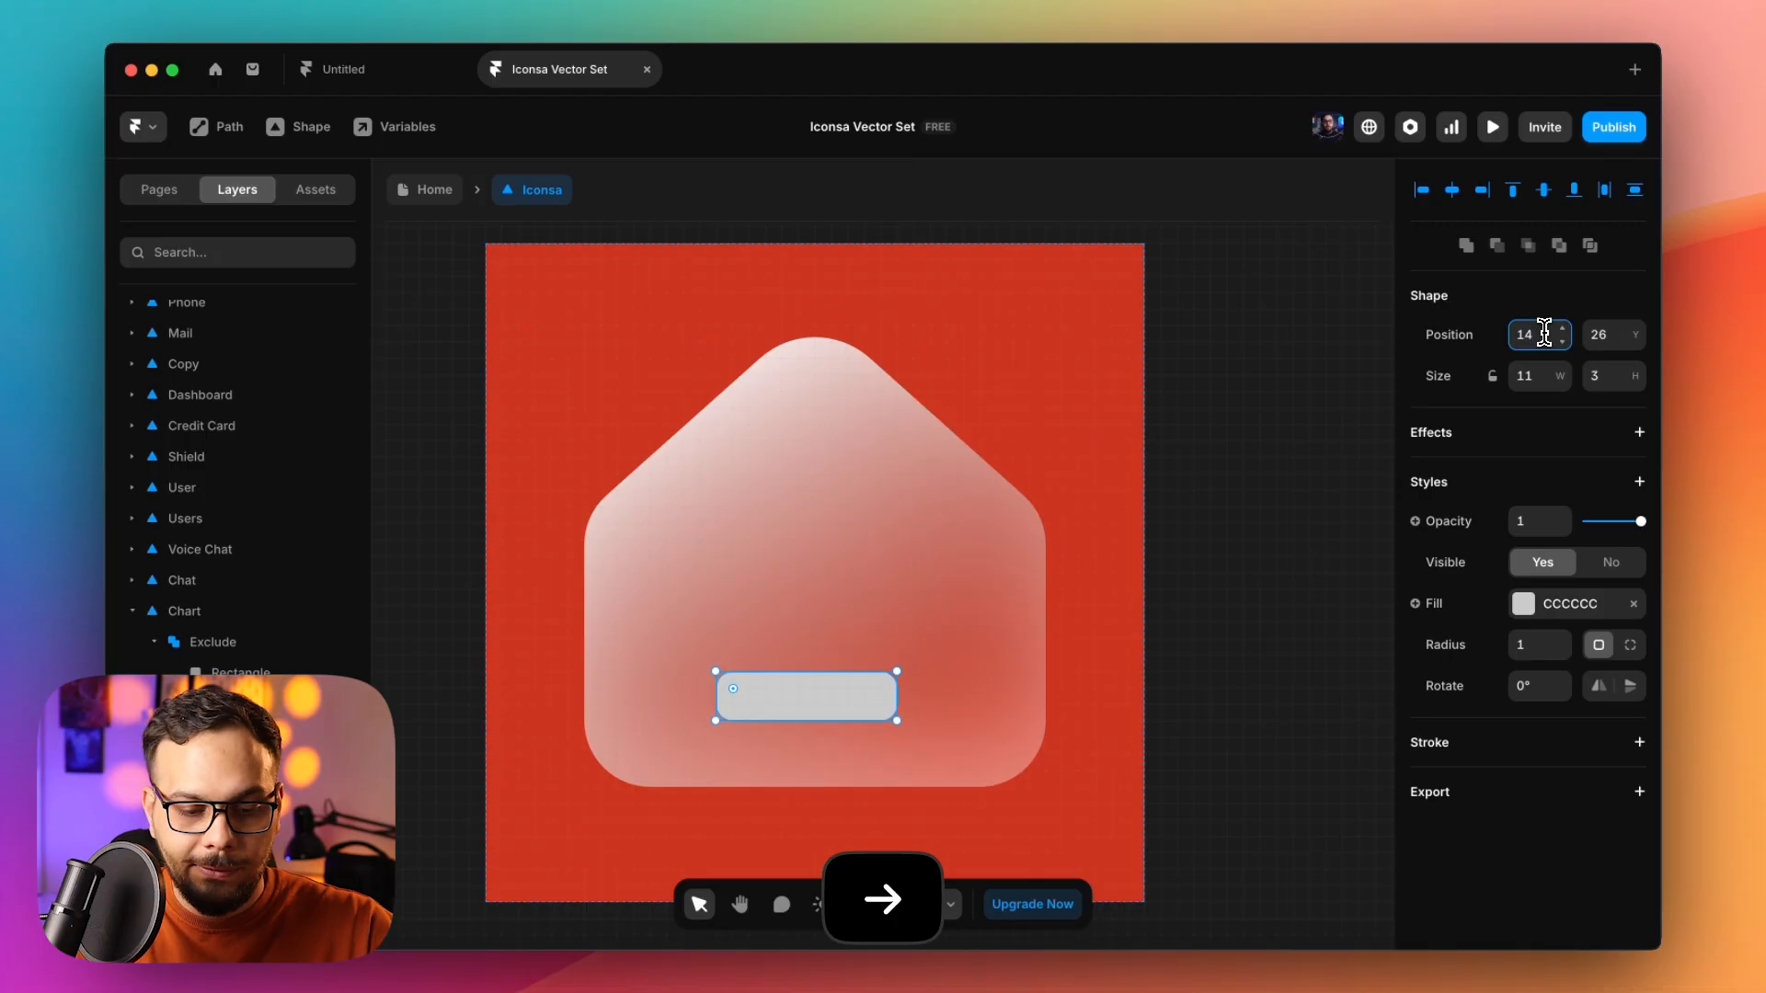
pyautogui.write('.5')
pyautogui.click(1309, 410)
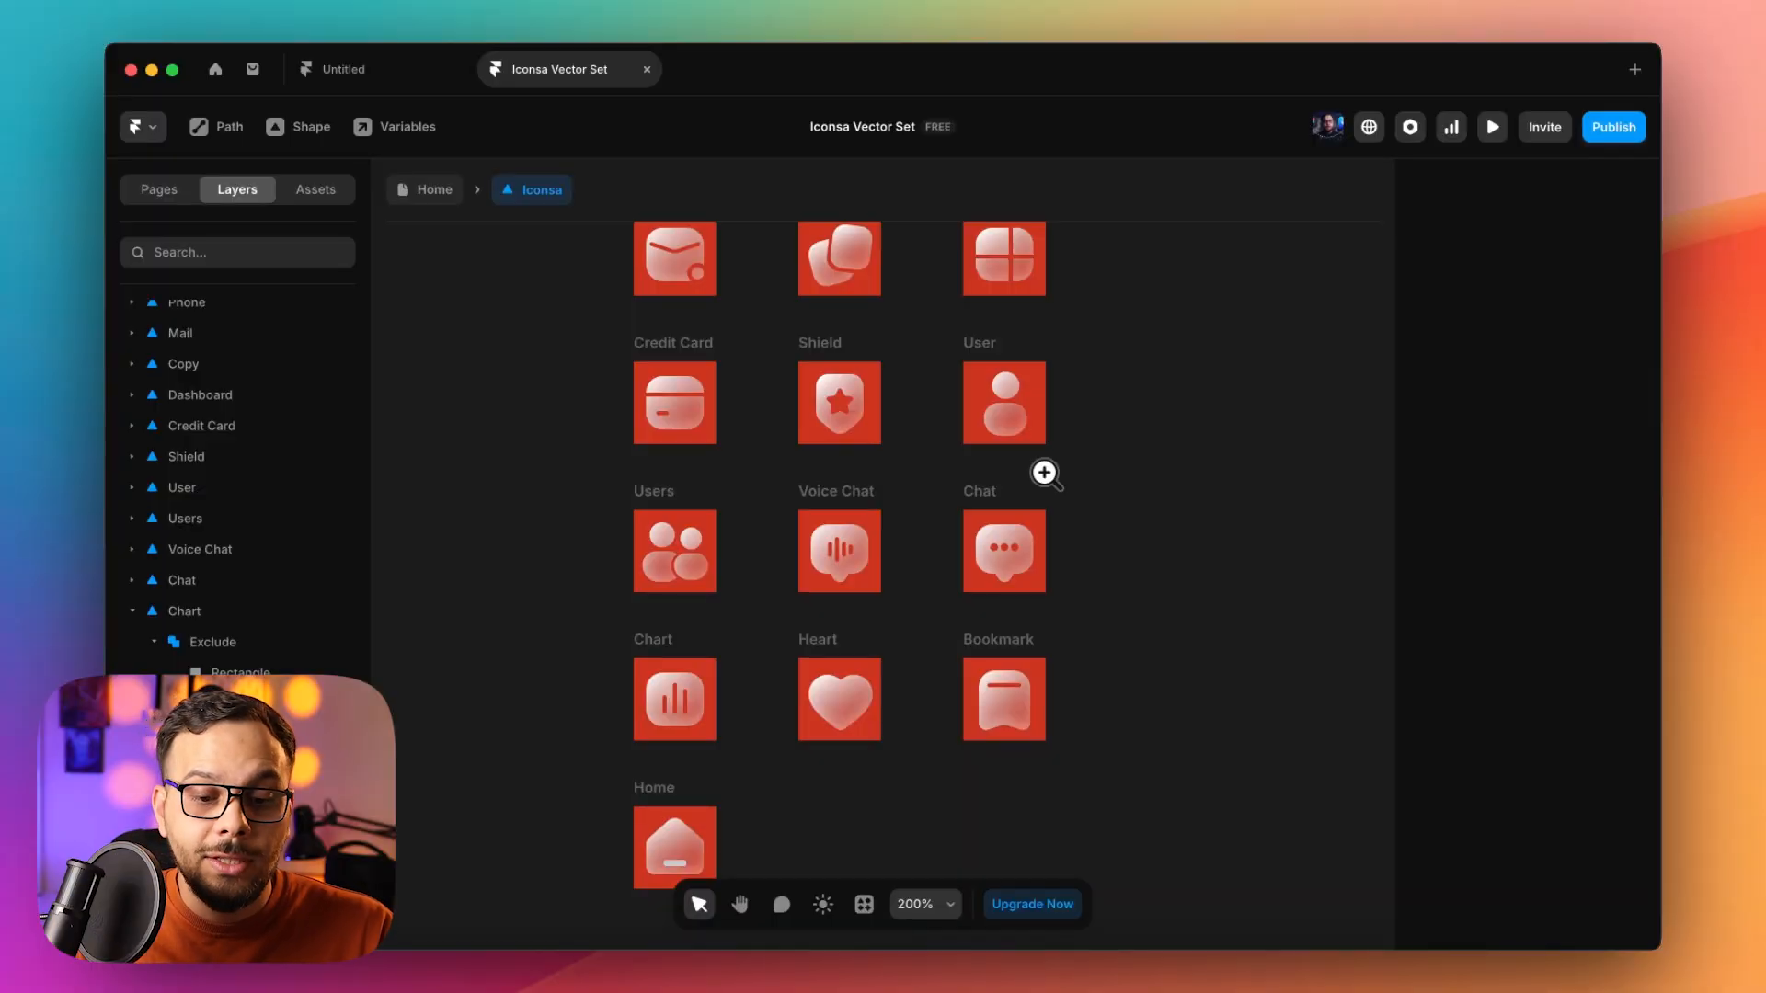
# Review the icons throughout the Iconsa set alongside the new Home icon.
pyautogui.scroll(10, 1045, 474)
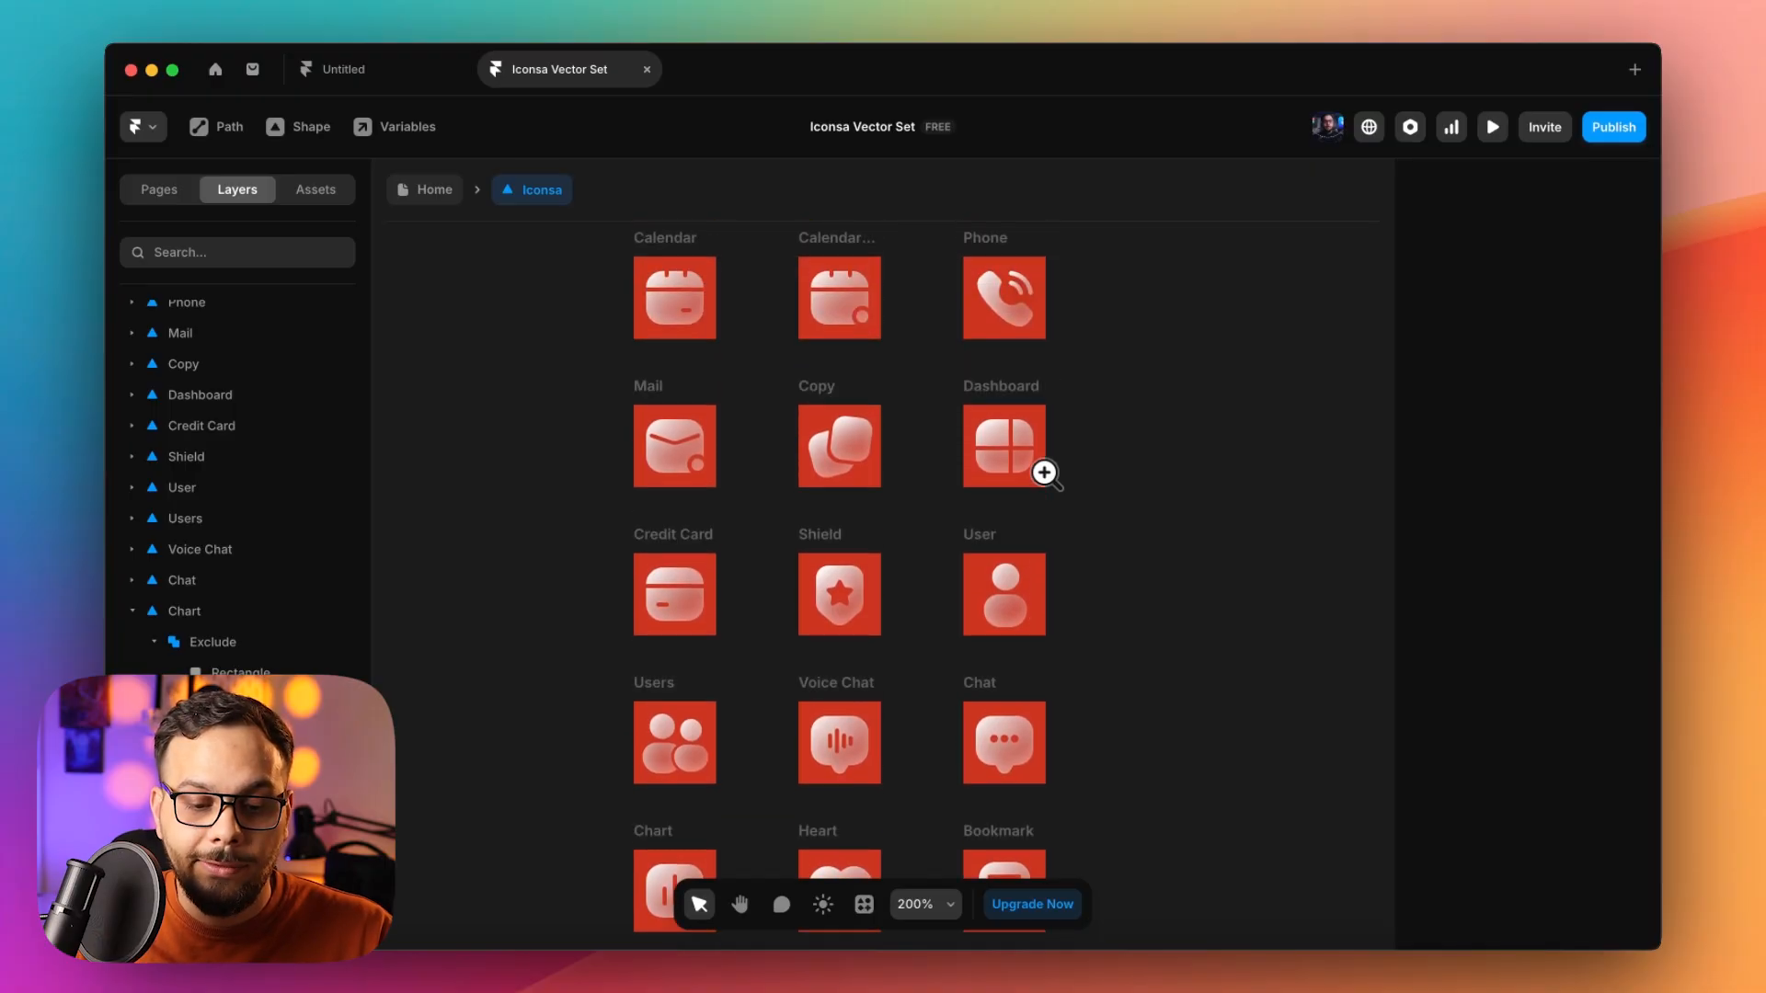
pyautogui.scroll(-10, 1045, 473)
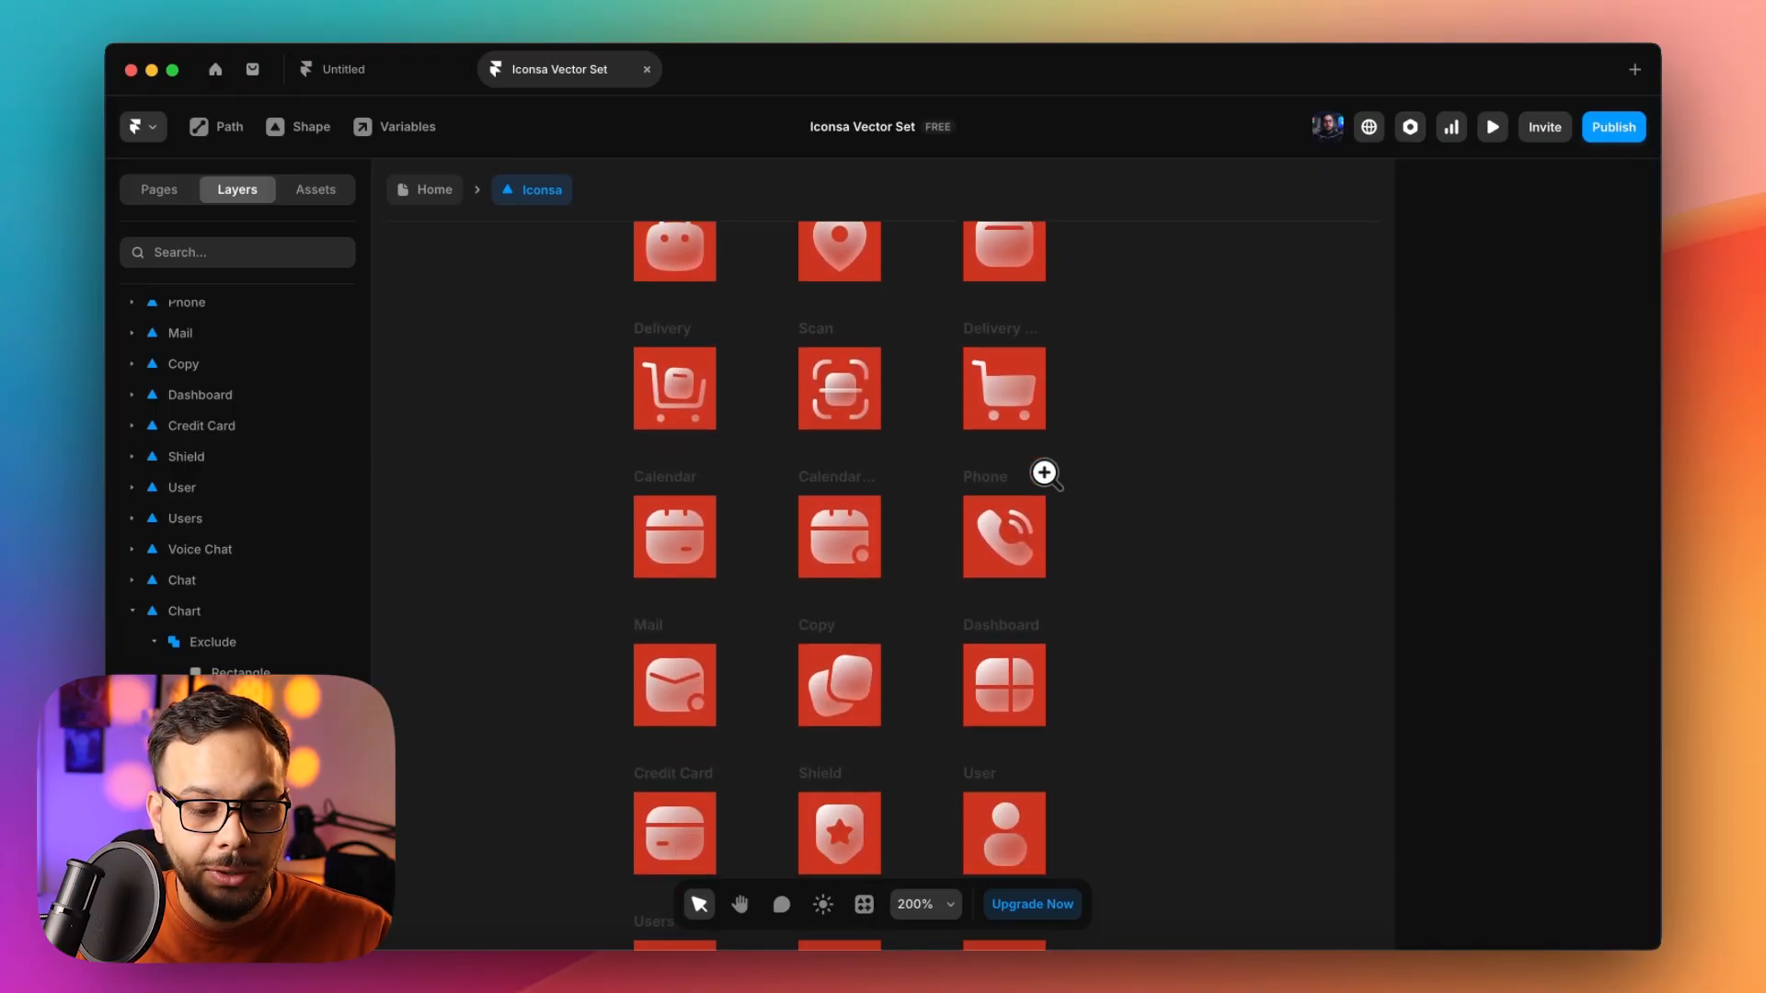
pyautogui.scroll(-1, 966, 480)
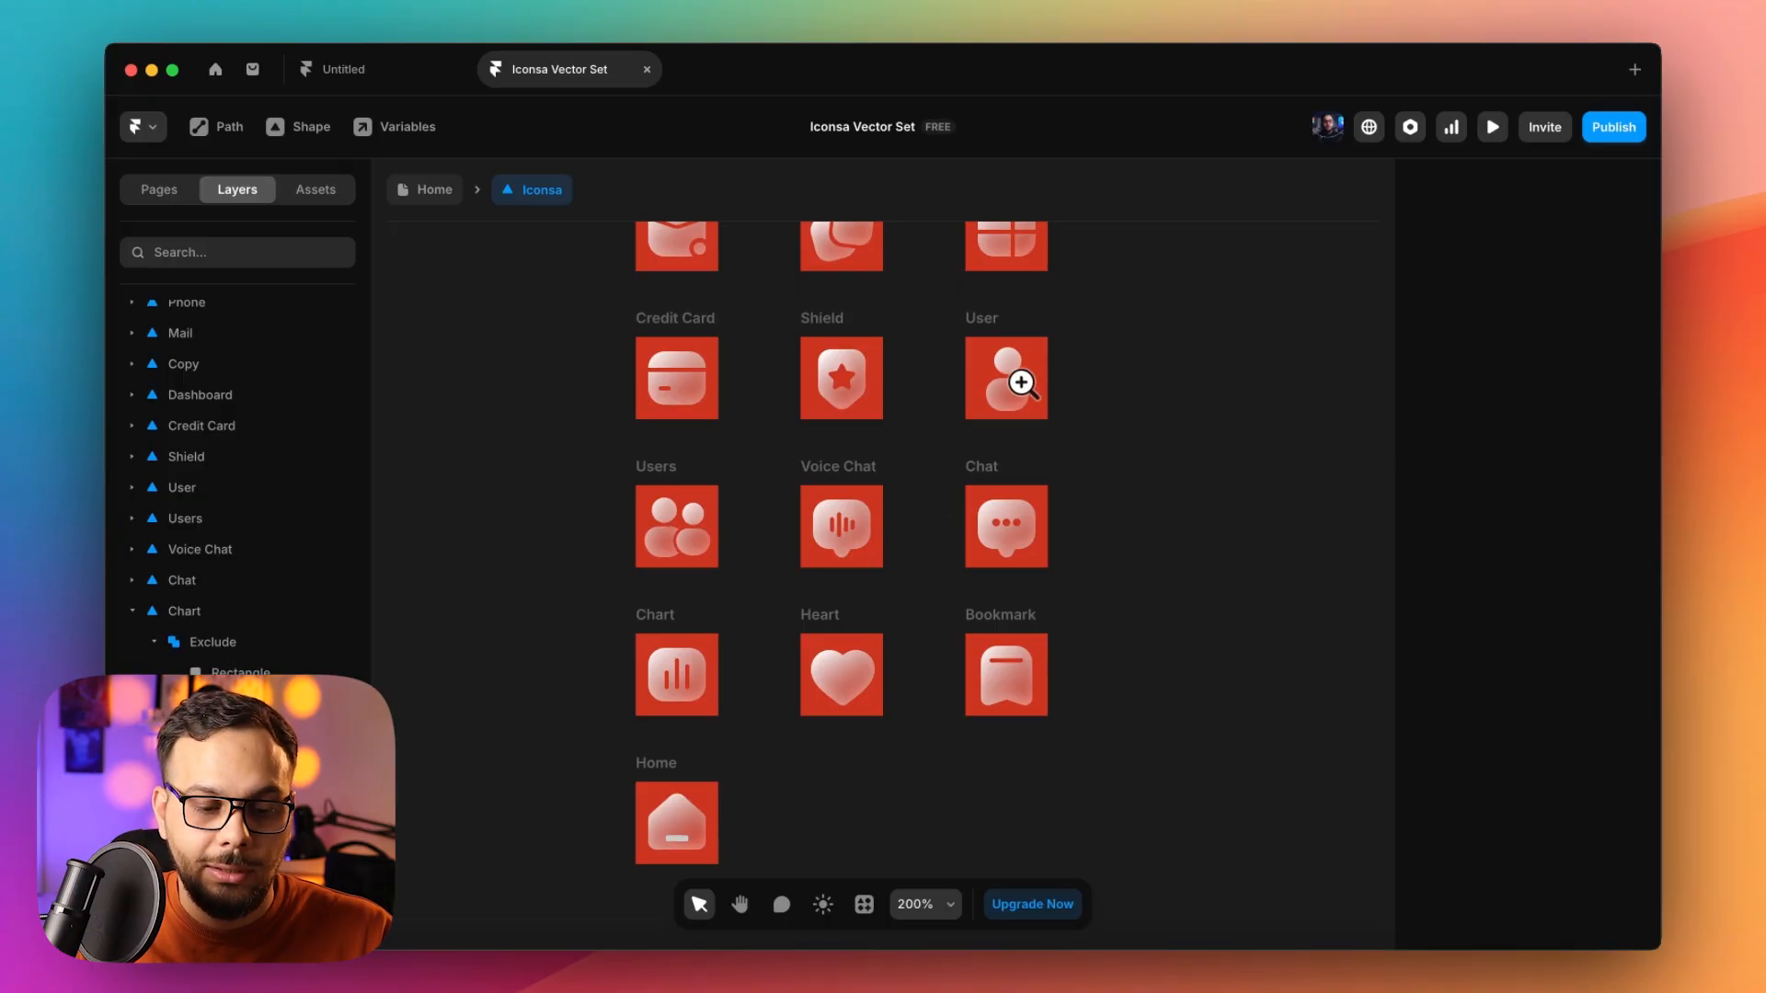
pyautogui.scroll(-2, 1019, 380)
pyautogui.scroll(-4, 1018, 380)
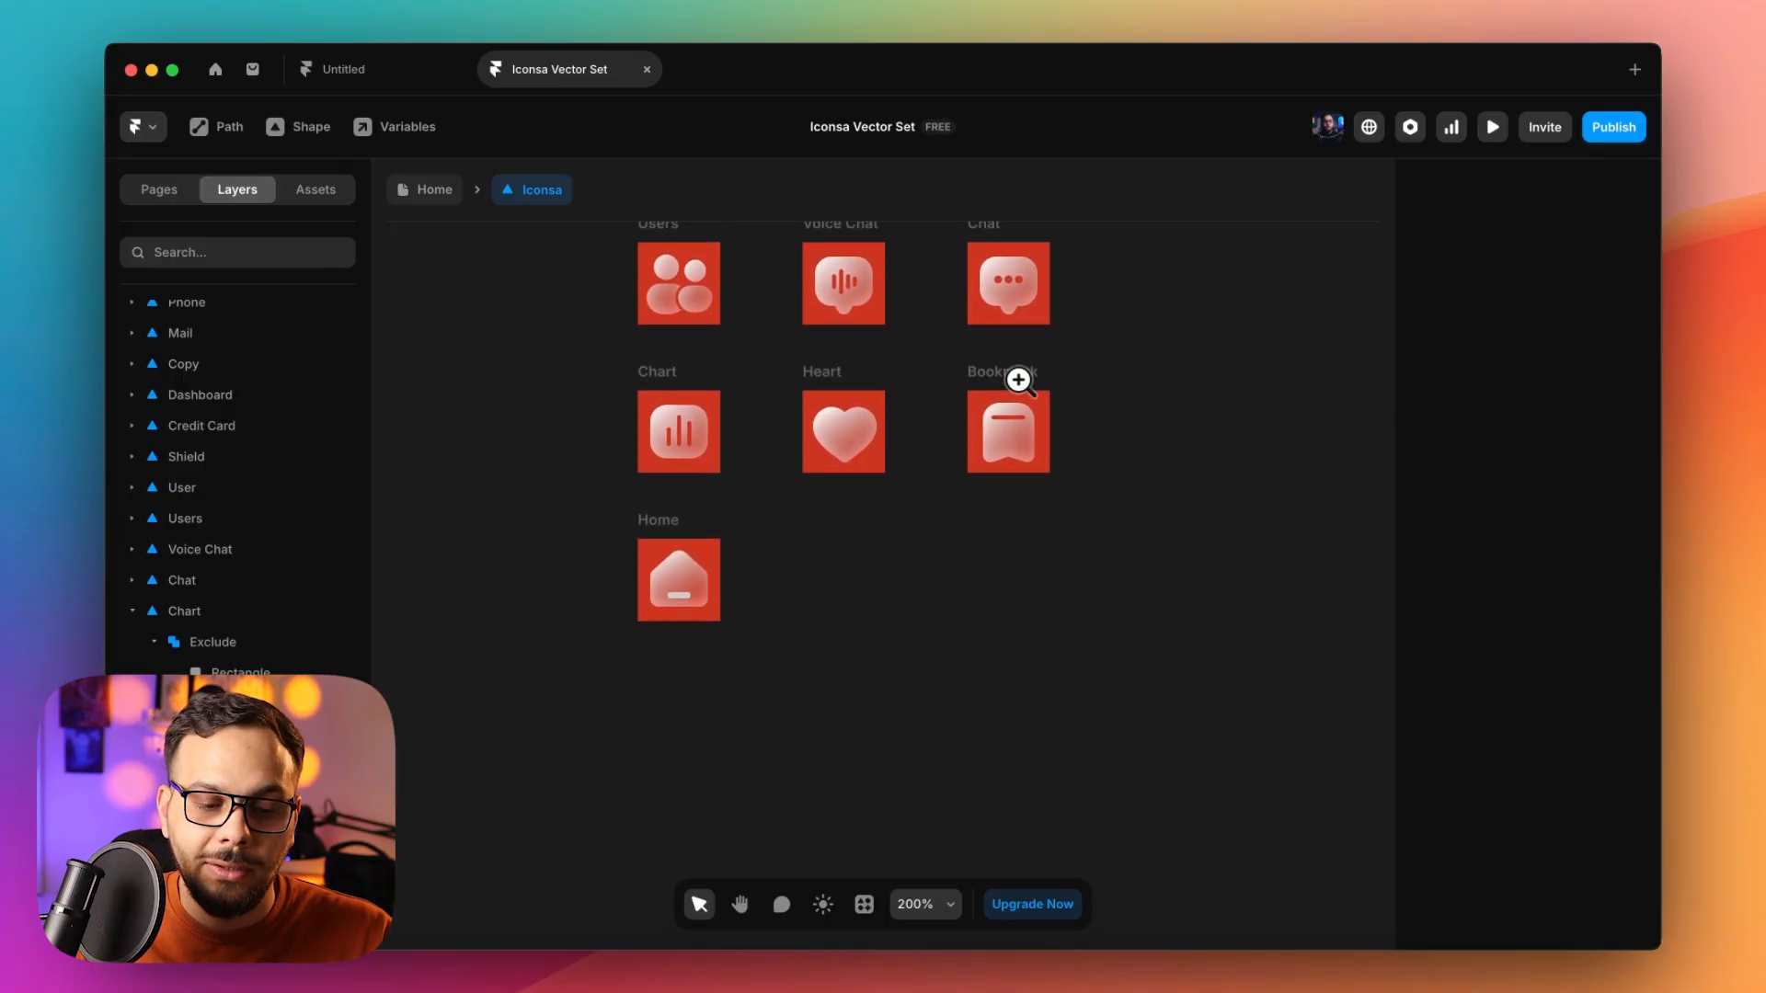
pyautogui.scroll(2, 1018, 380)
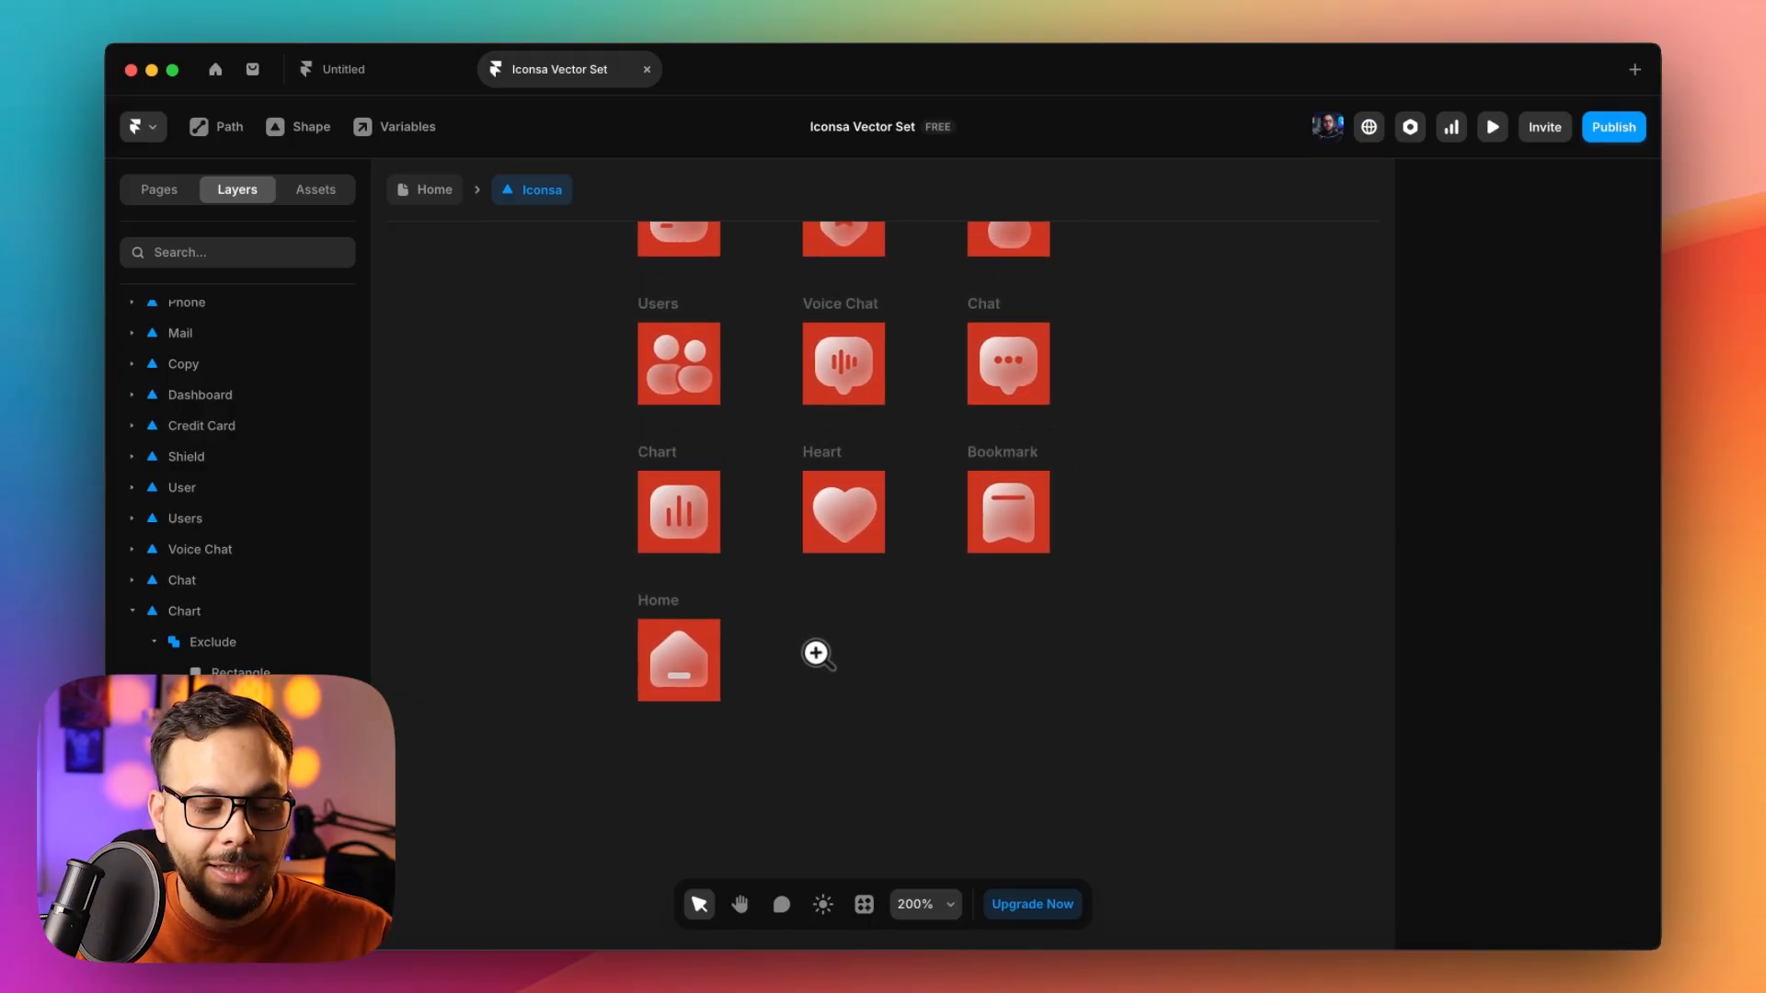
# Subtract the small rectangle from the house shape in the Home vector.
pyautogui.click(678, 677)
pyautogui.click(681, 676)
pyautogui.click(687, 673)
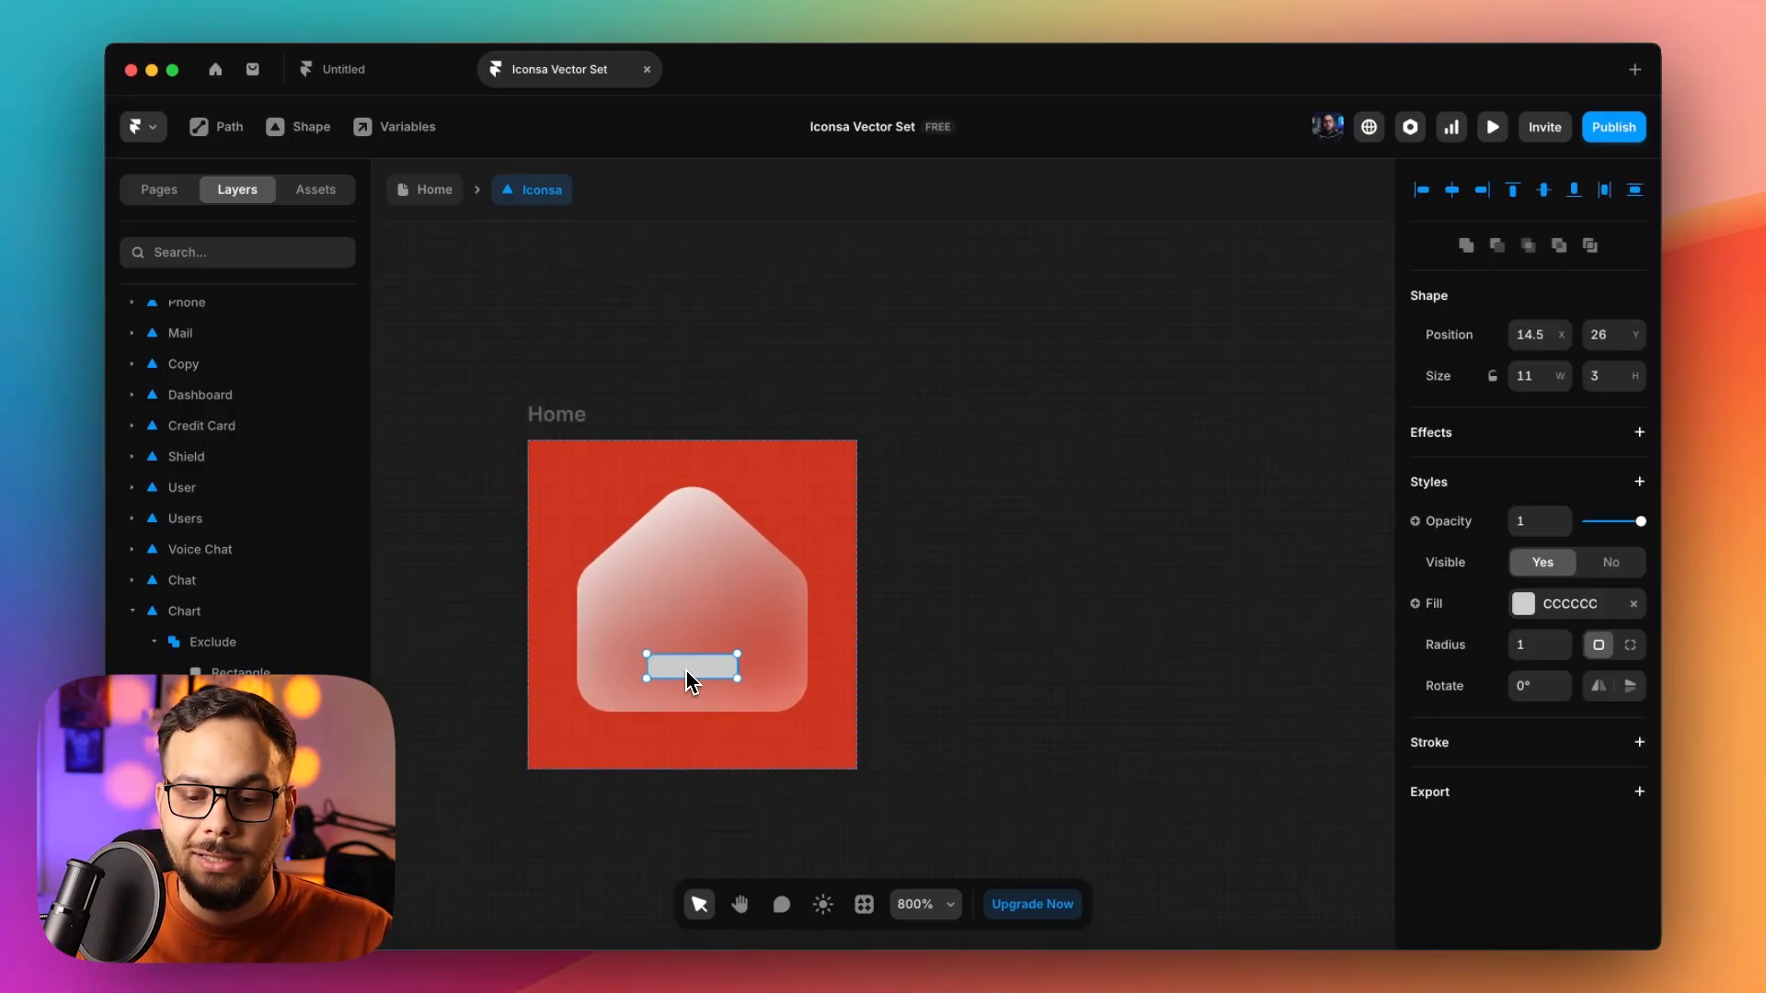
pyautogui.keyDown('shift'); pyautogui.click(717, 593); pyautogui.keyUp('shift')
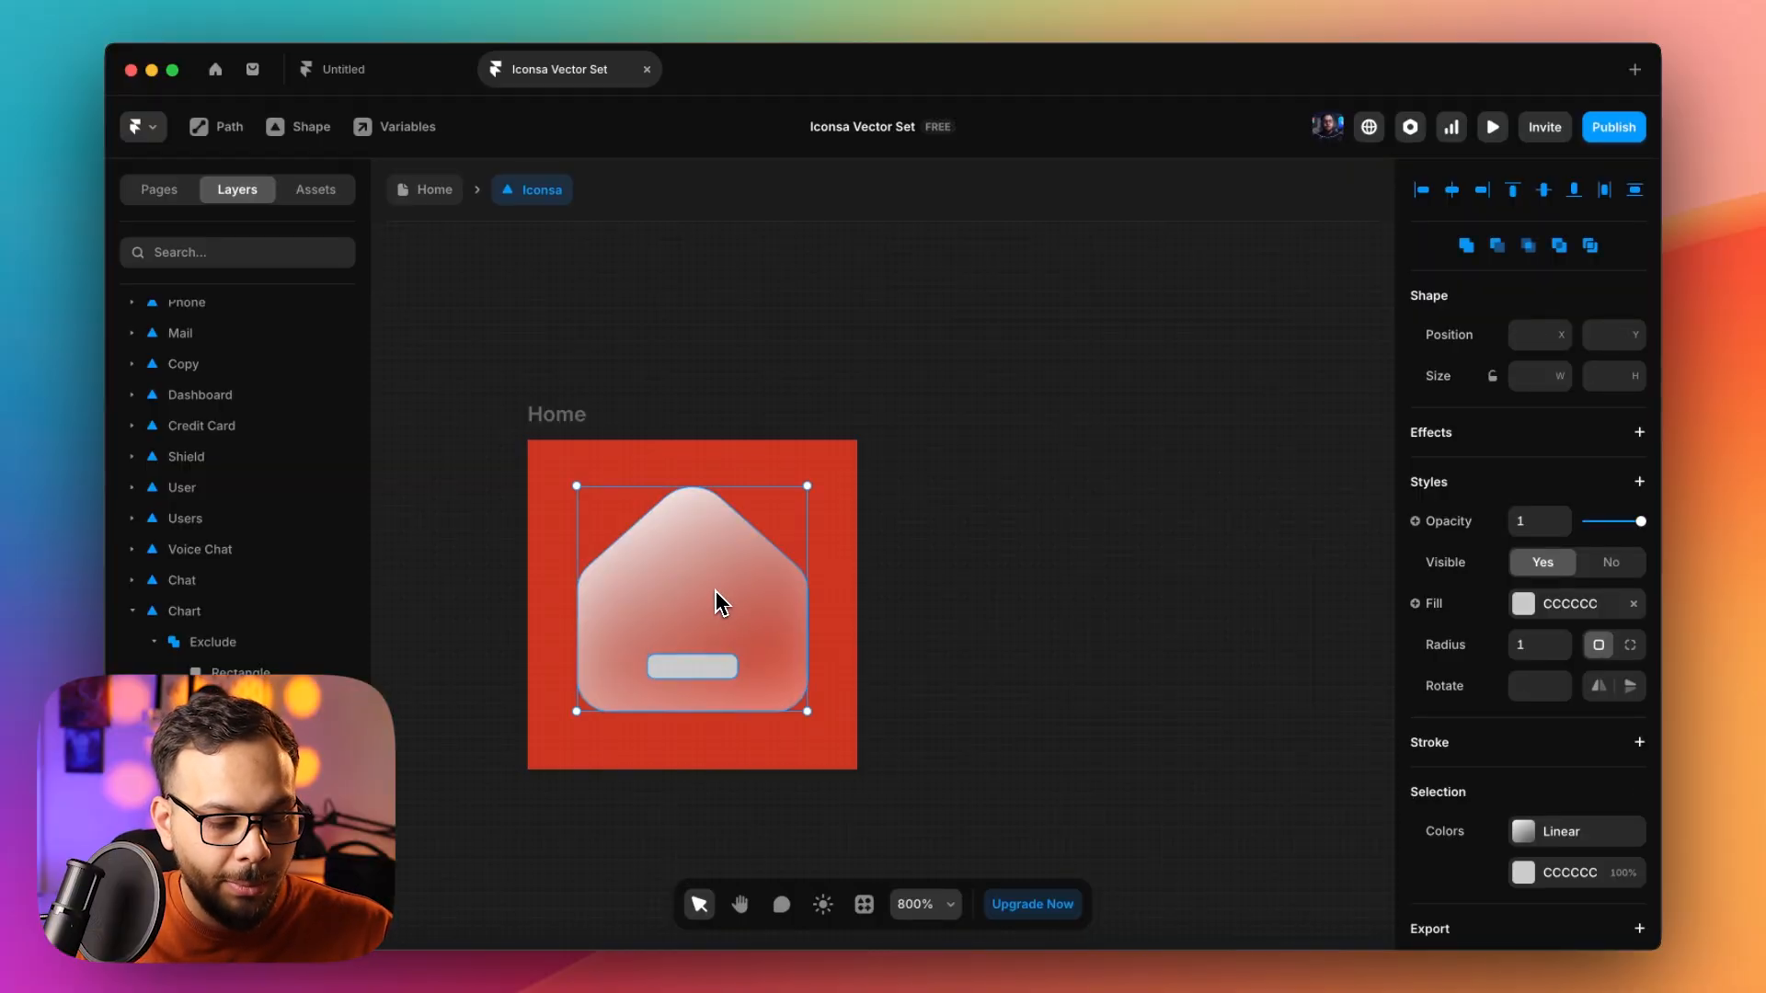
pyautogui.scroll(-1, 239, 644)
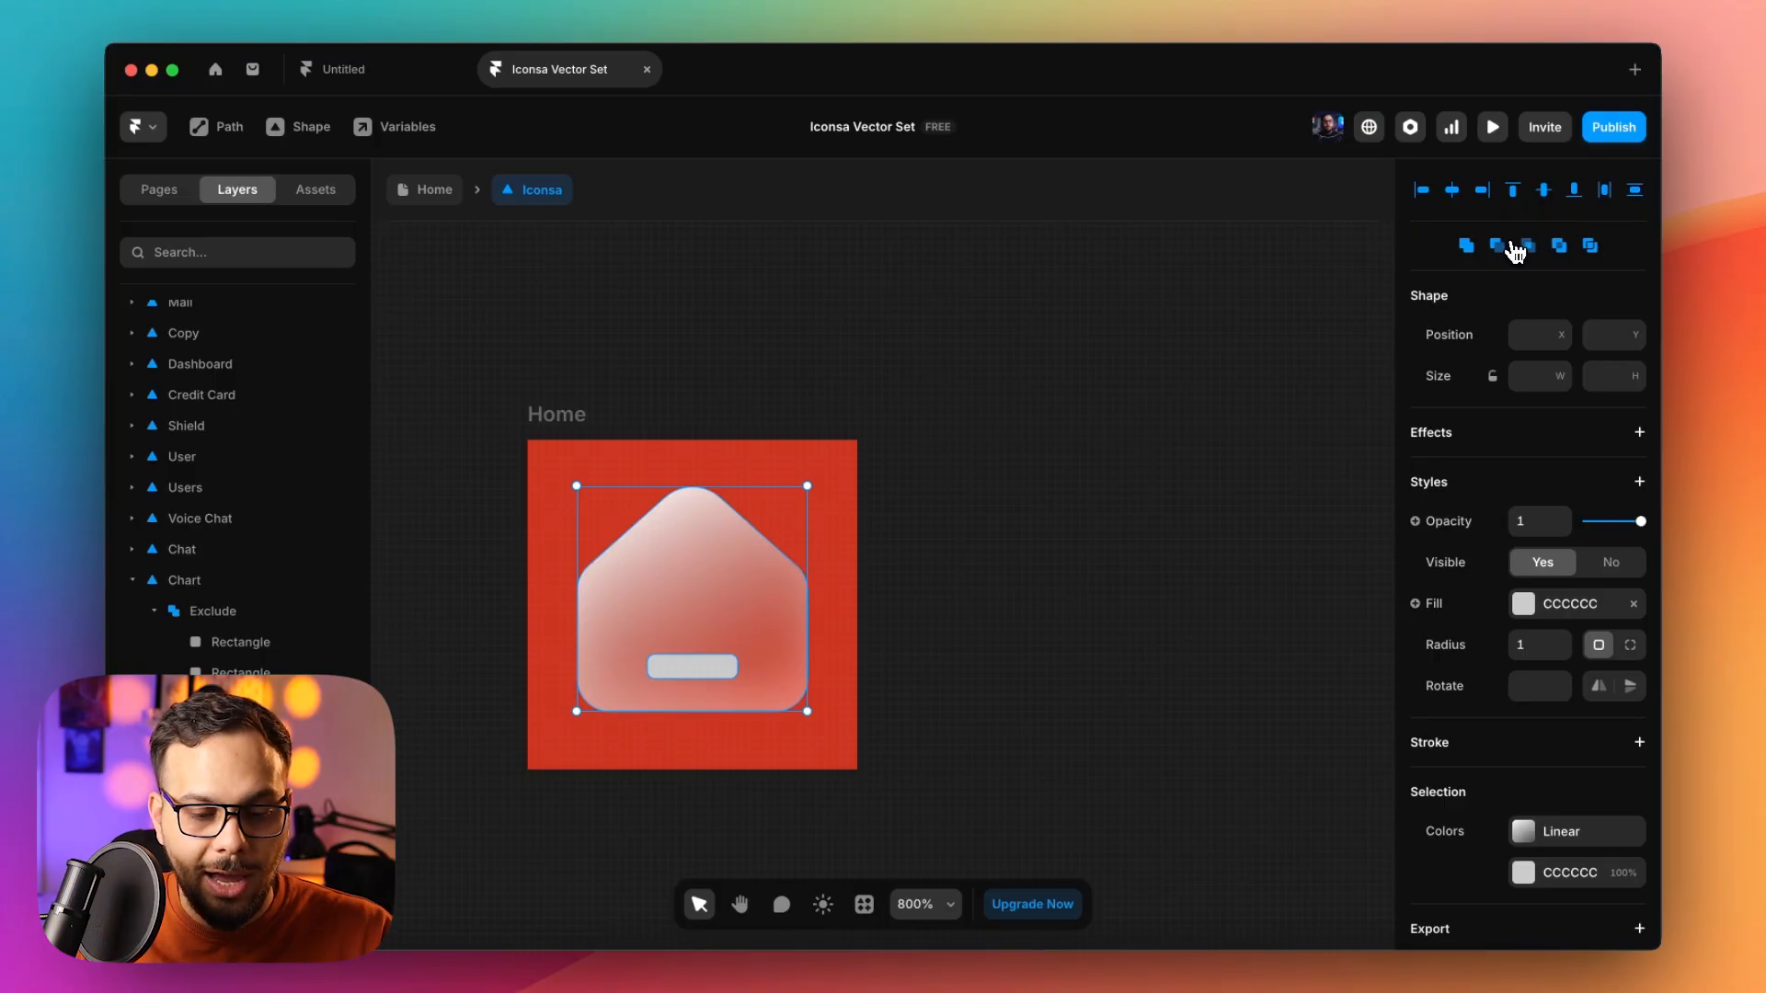
pyautogui.click(1513, 247)
pyautogui.click(1125, 427)
# Compare the Home icon with the rest of the set and check the size of a bar rectangle in the Chart icon.
pyautogui.keyDown('alt'); pyautogui.click(938, 425); pyautogui.keyUp('alt')
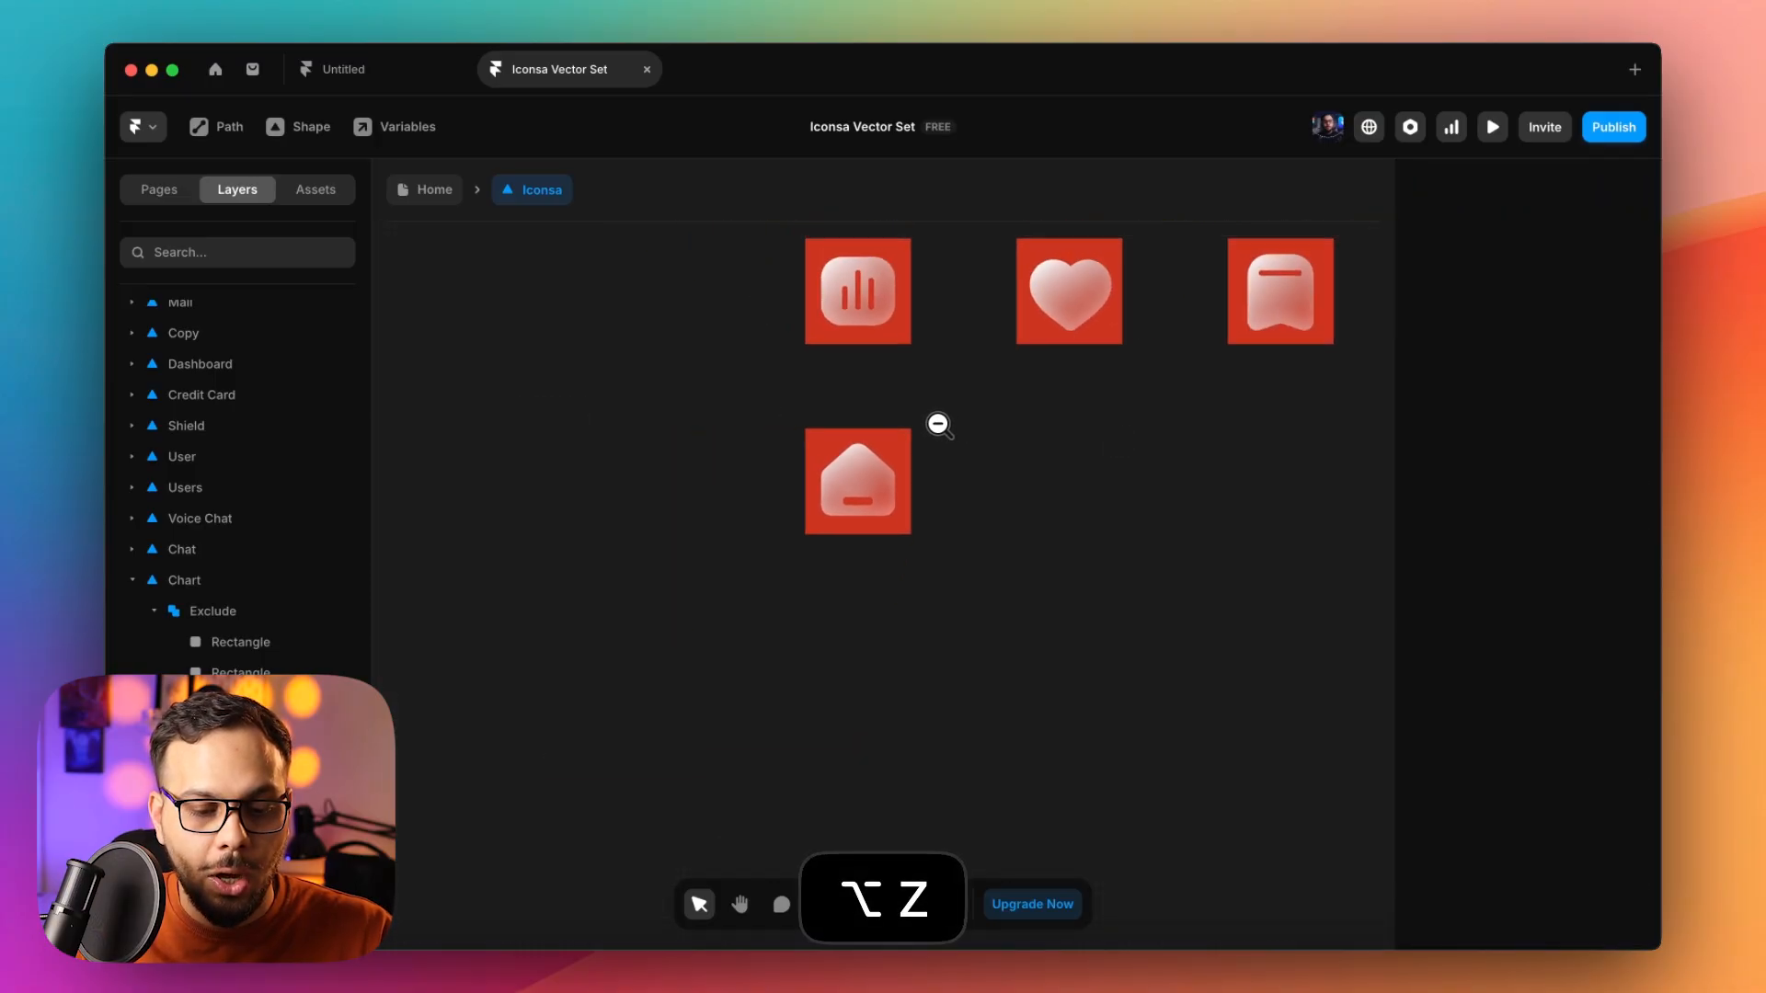
pyautogui.keyDown('alt'); pyautogui.click(938, 425); pyautogui.keyUp('alt')
pyautogui.hscroll(1, 940, 432)
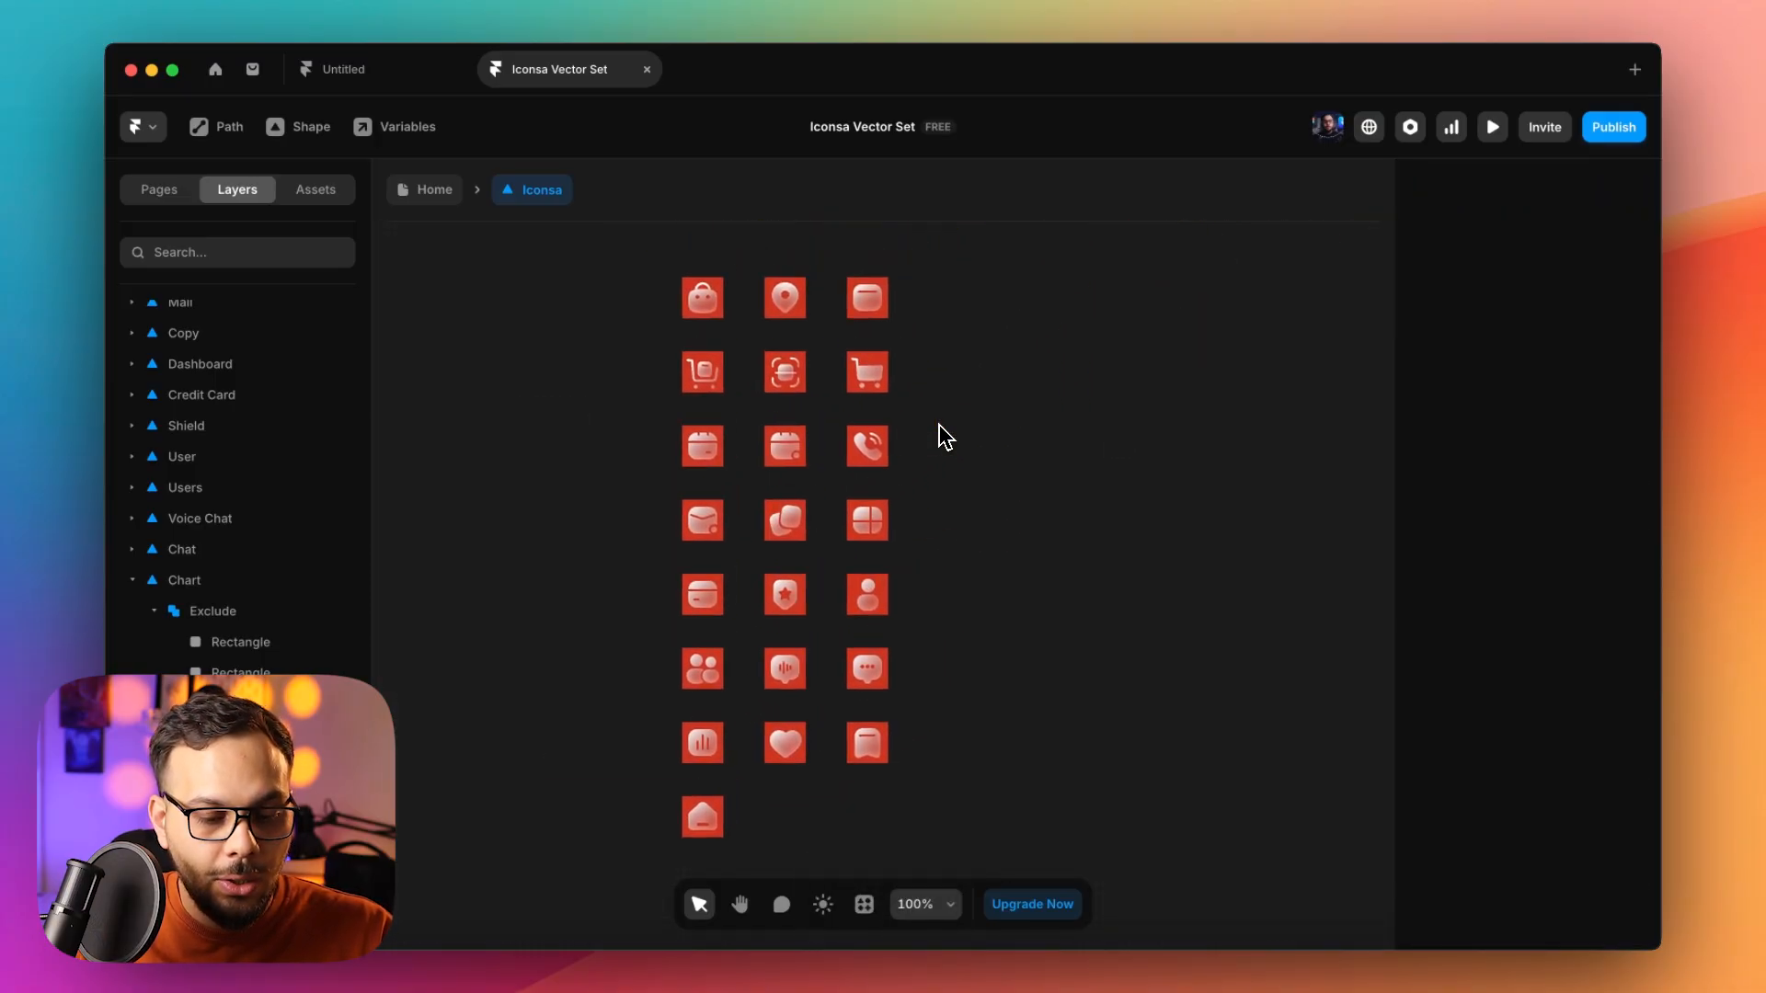
pyautogui.scroll(-3, 940, 432)
pyautogui.press('z')
pyautogui.click(781, 615)
pyautogui.click(784, 618)
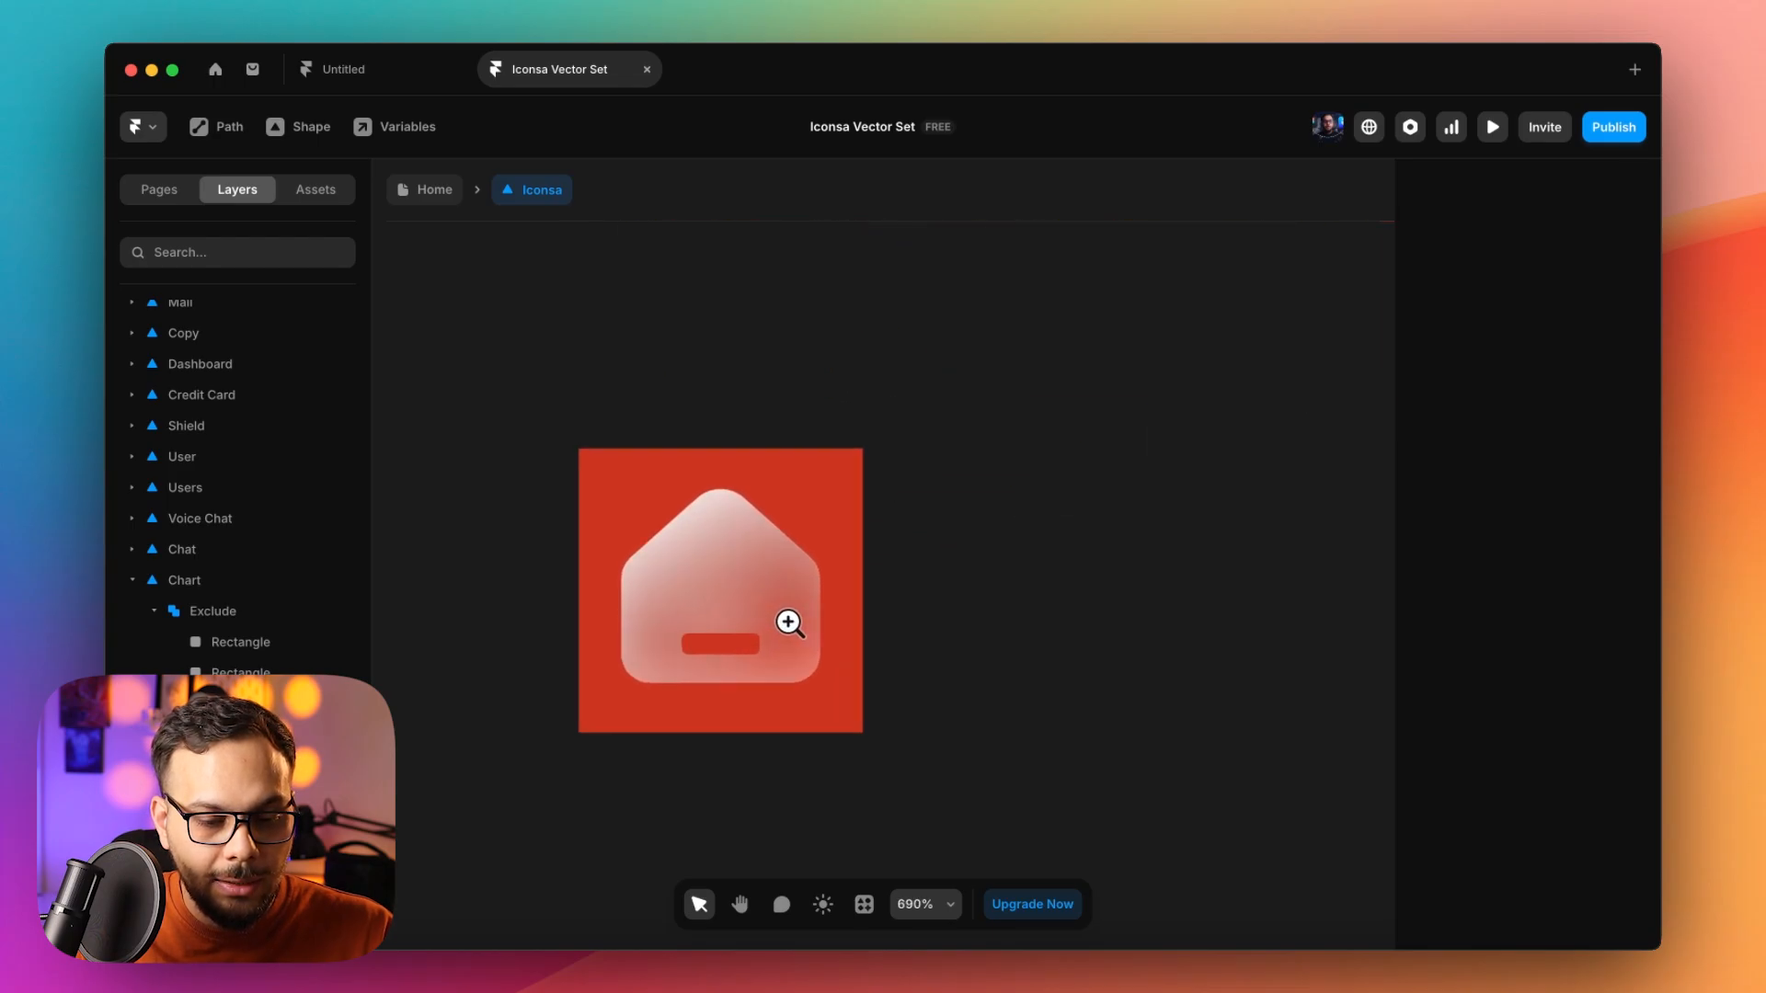
pyautogui.click(730, 612)
pyautogui.scroll(4, 736, 594)
pyautogui.scroll(2, 736, 593)
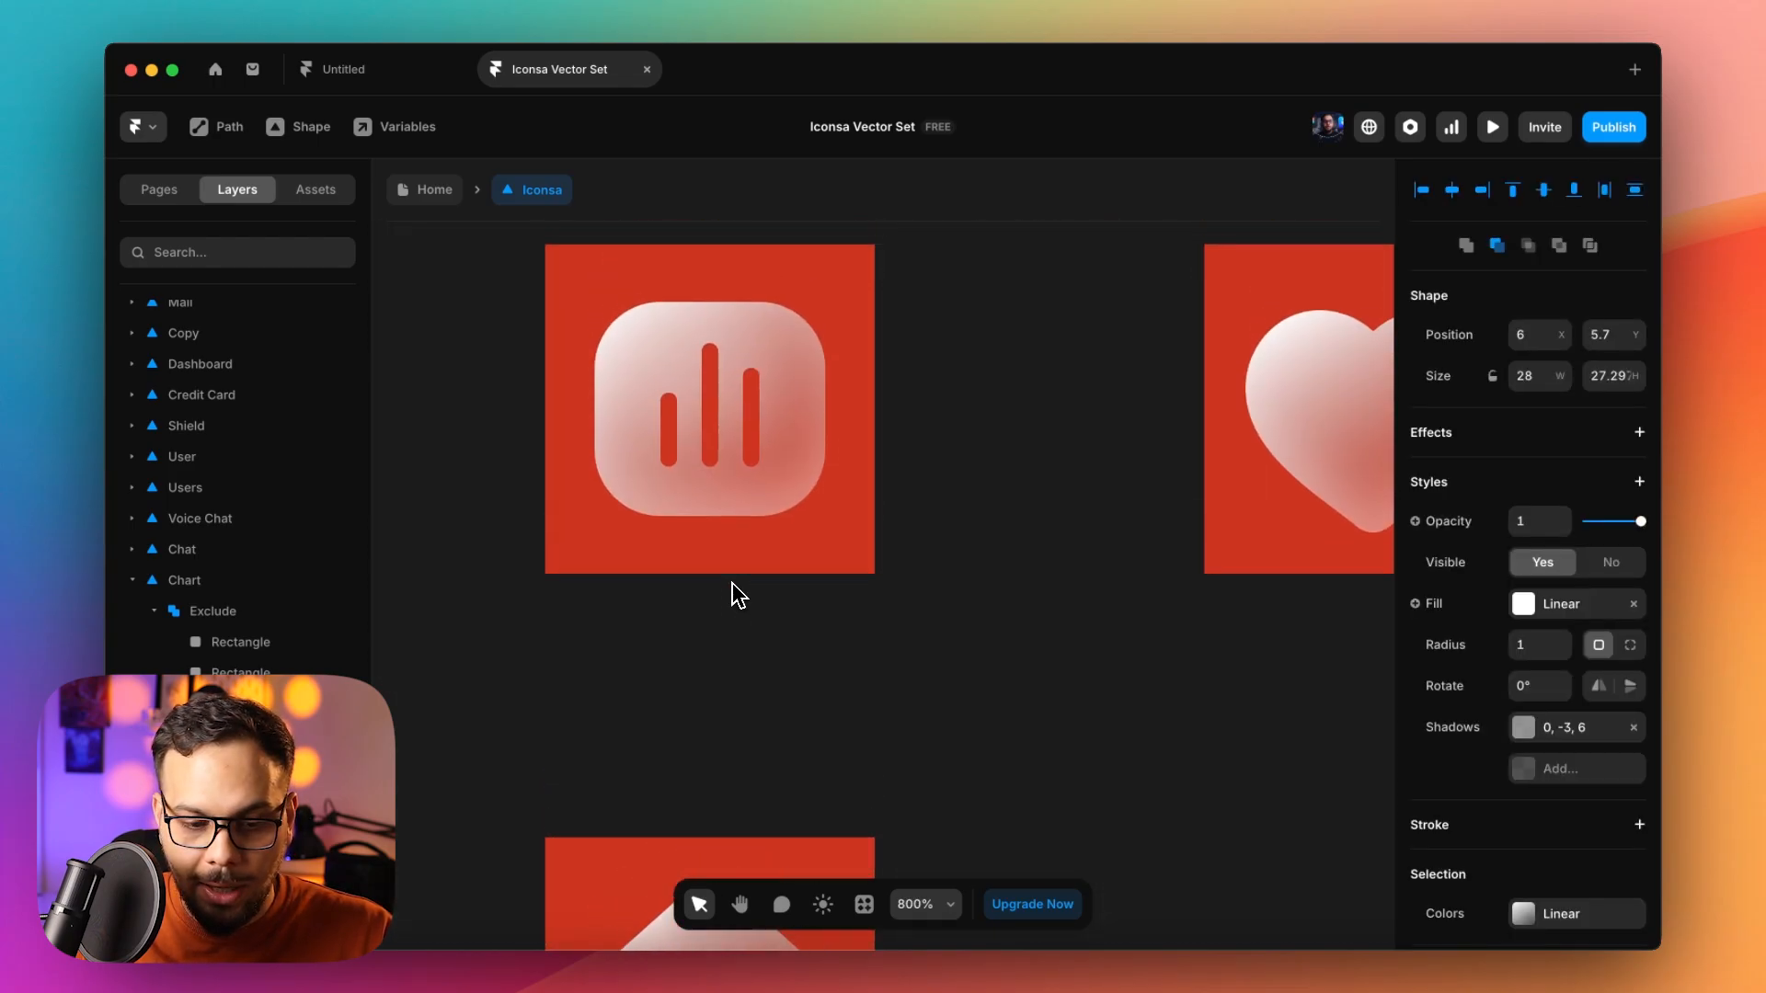
pyautogui.click(736, 481)
pyautogui.click(239, 652)
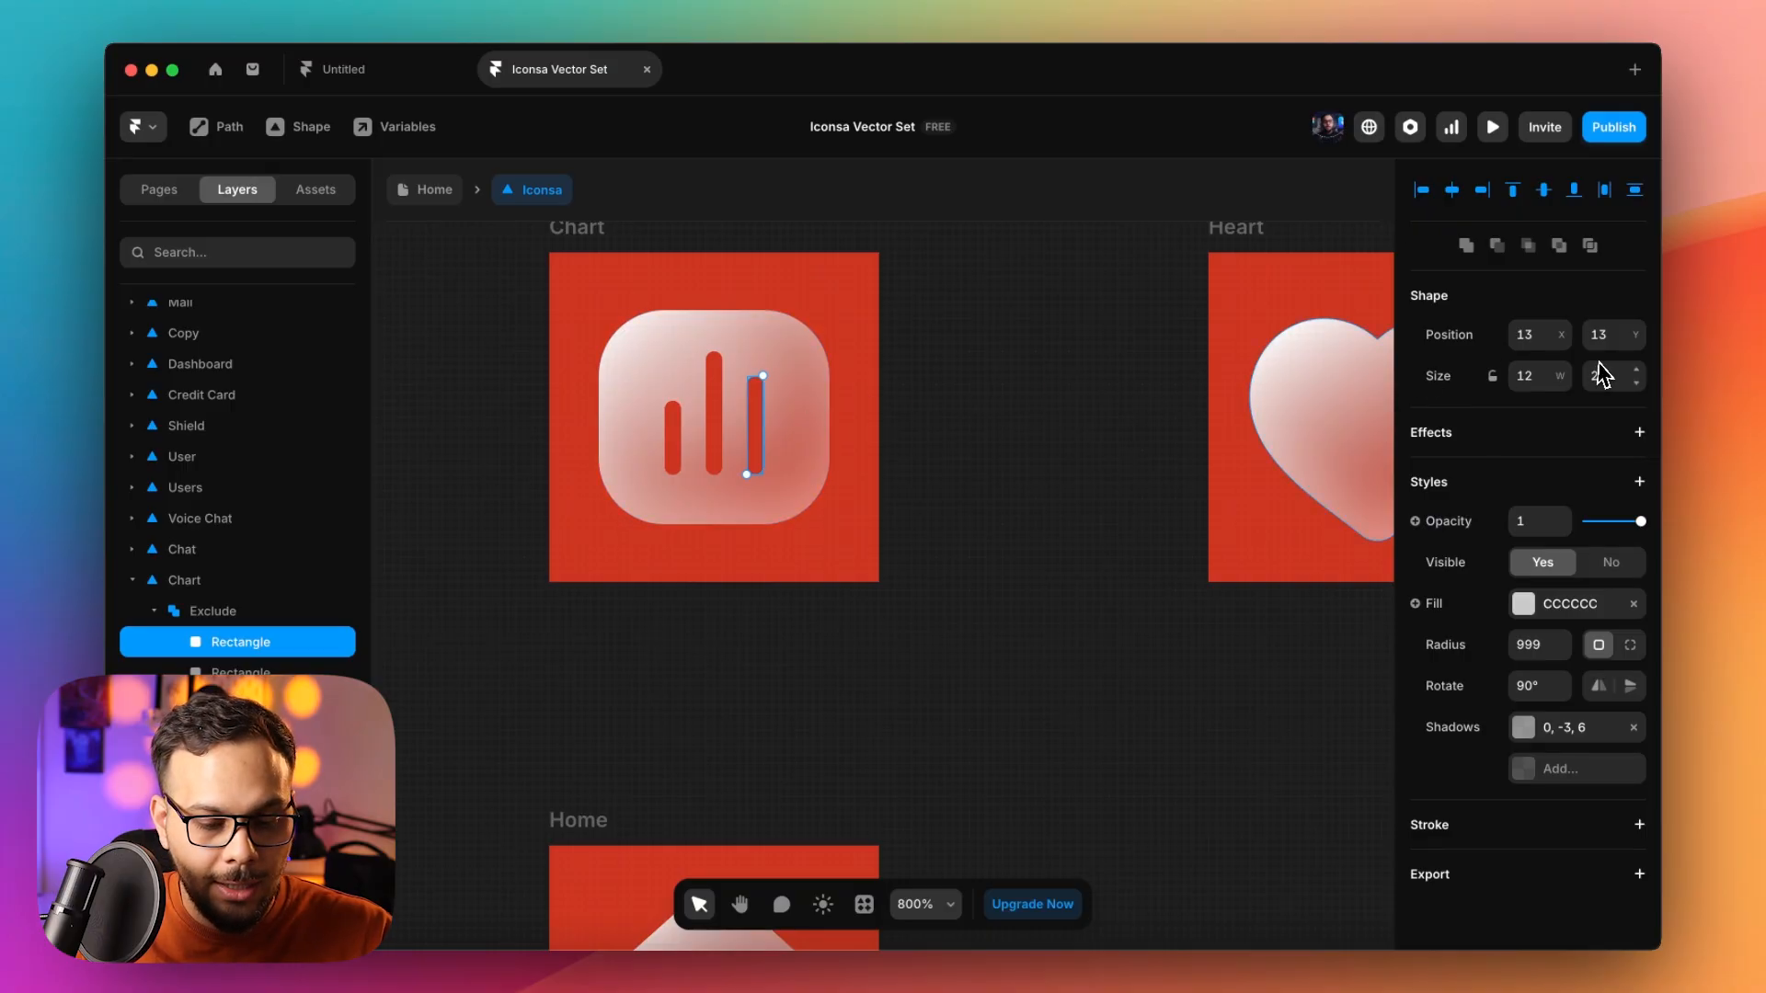
# Set the height of the cutout rectangle inside the house shape to 2.
pyautogui.scroll(-5, 1066, 599)
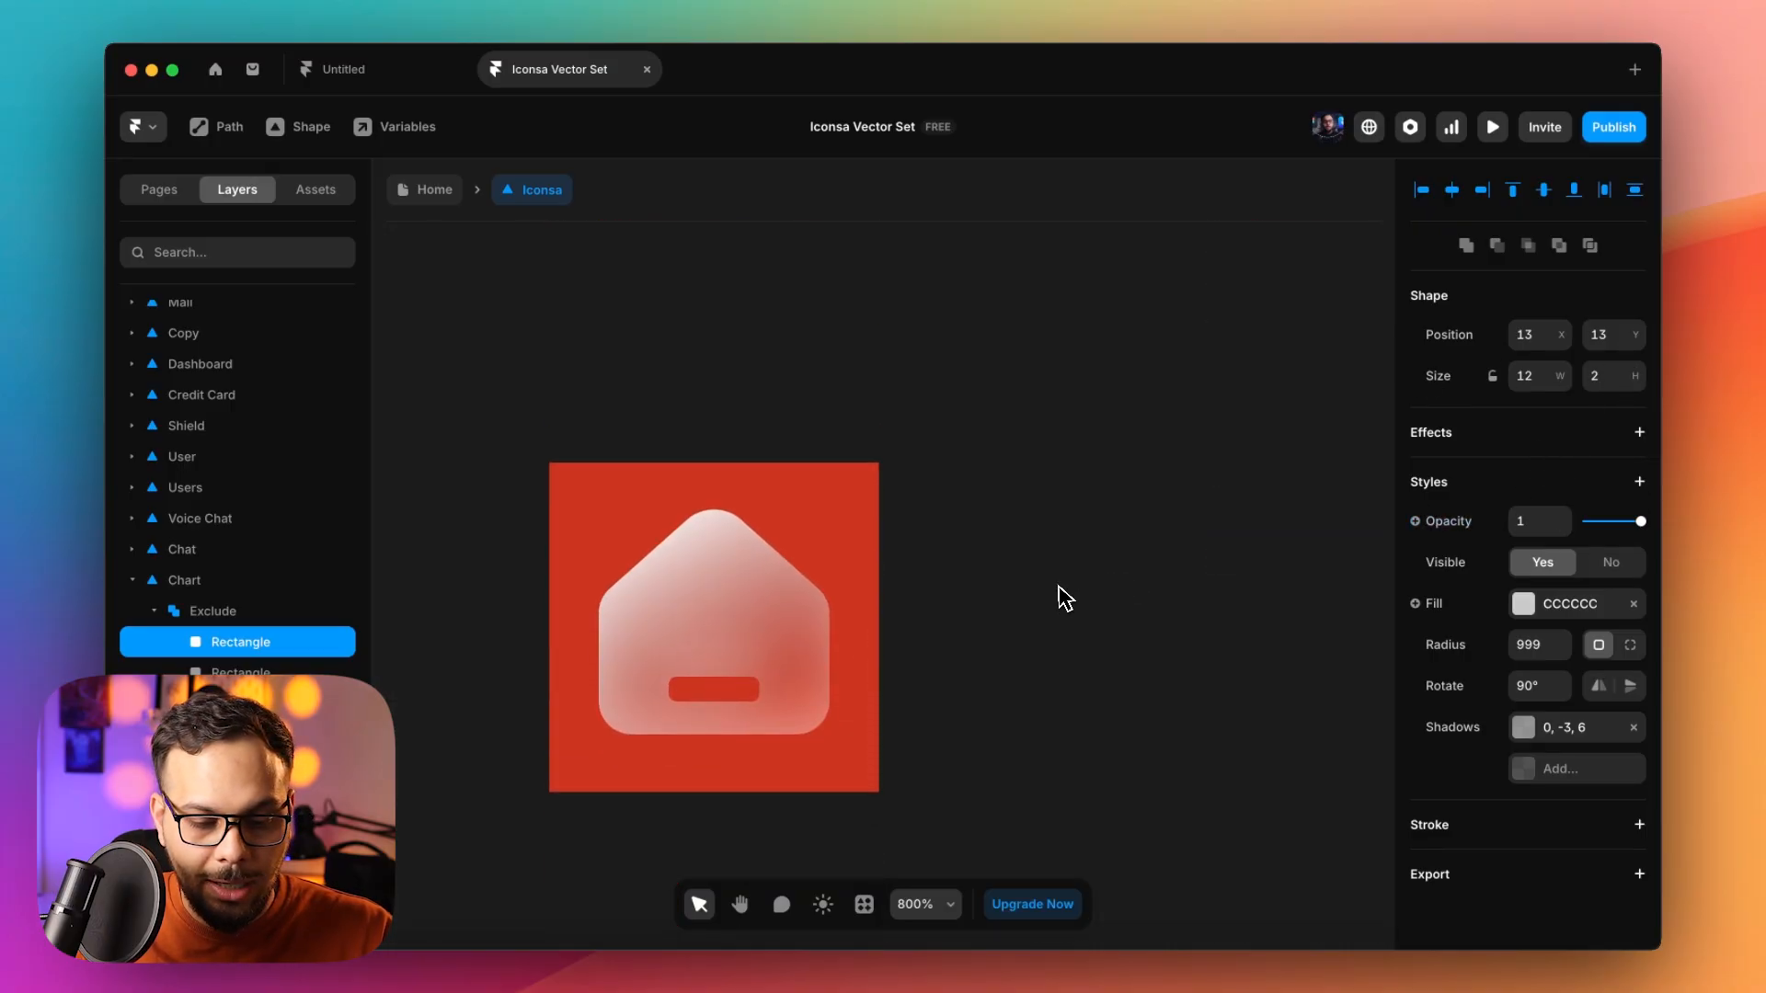
pyautogui.click(683, 637)
pyautogui.press('Return')
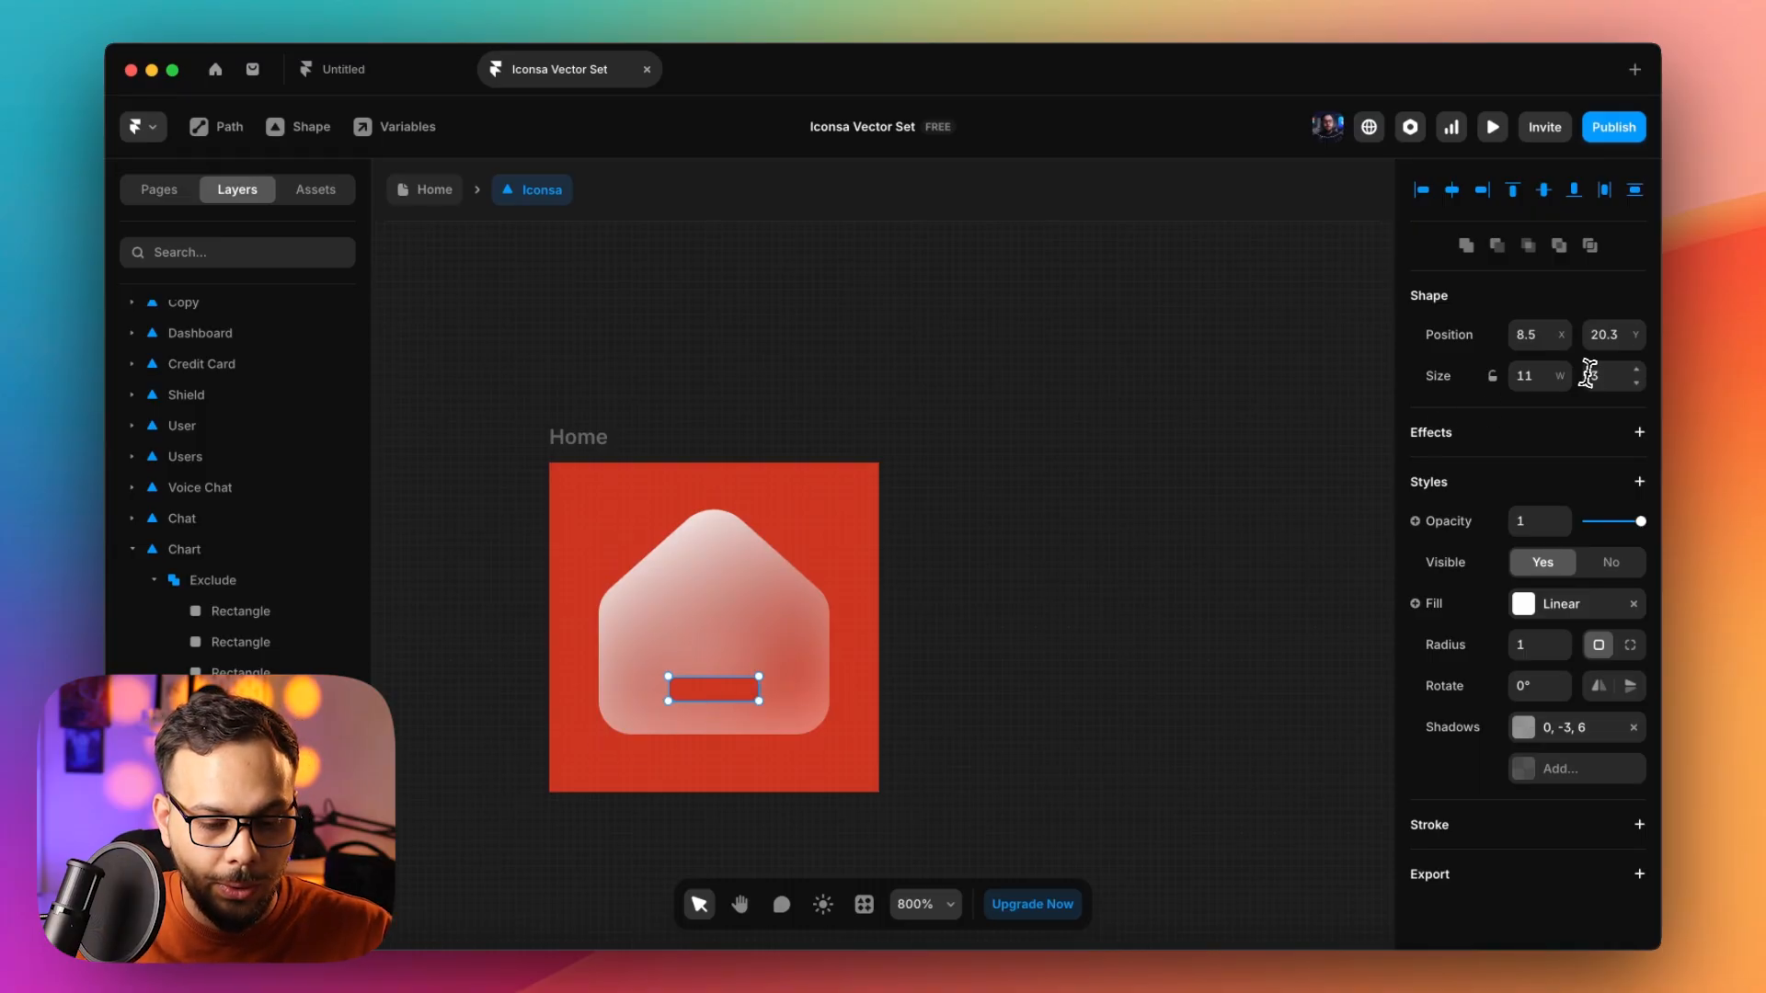
pyautogui.press('Down')
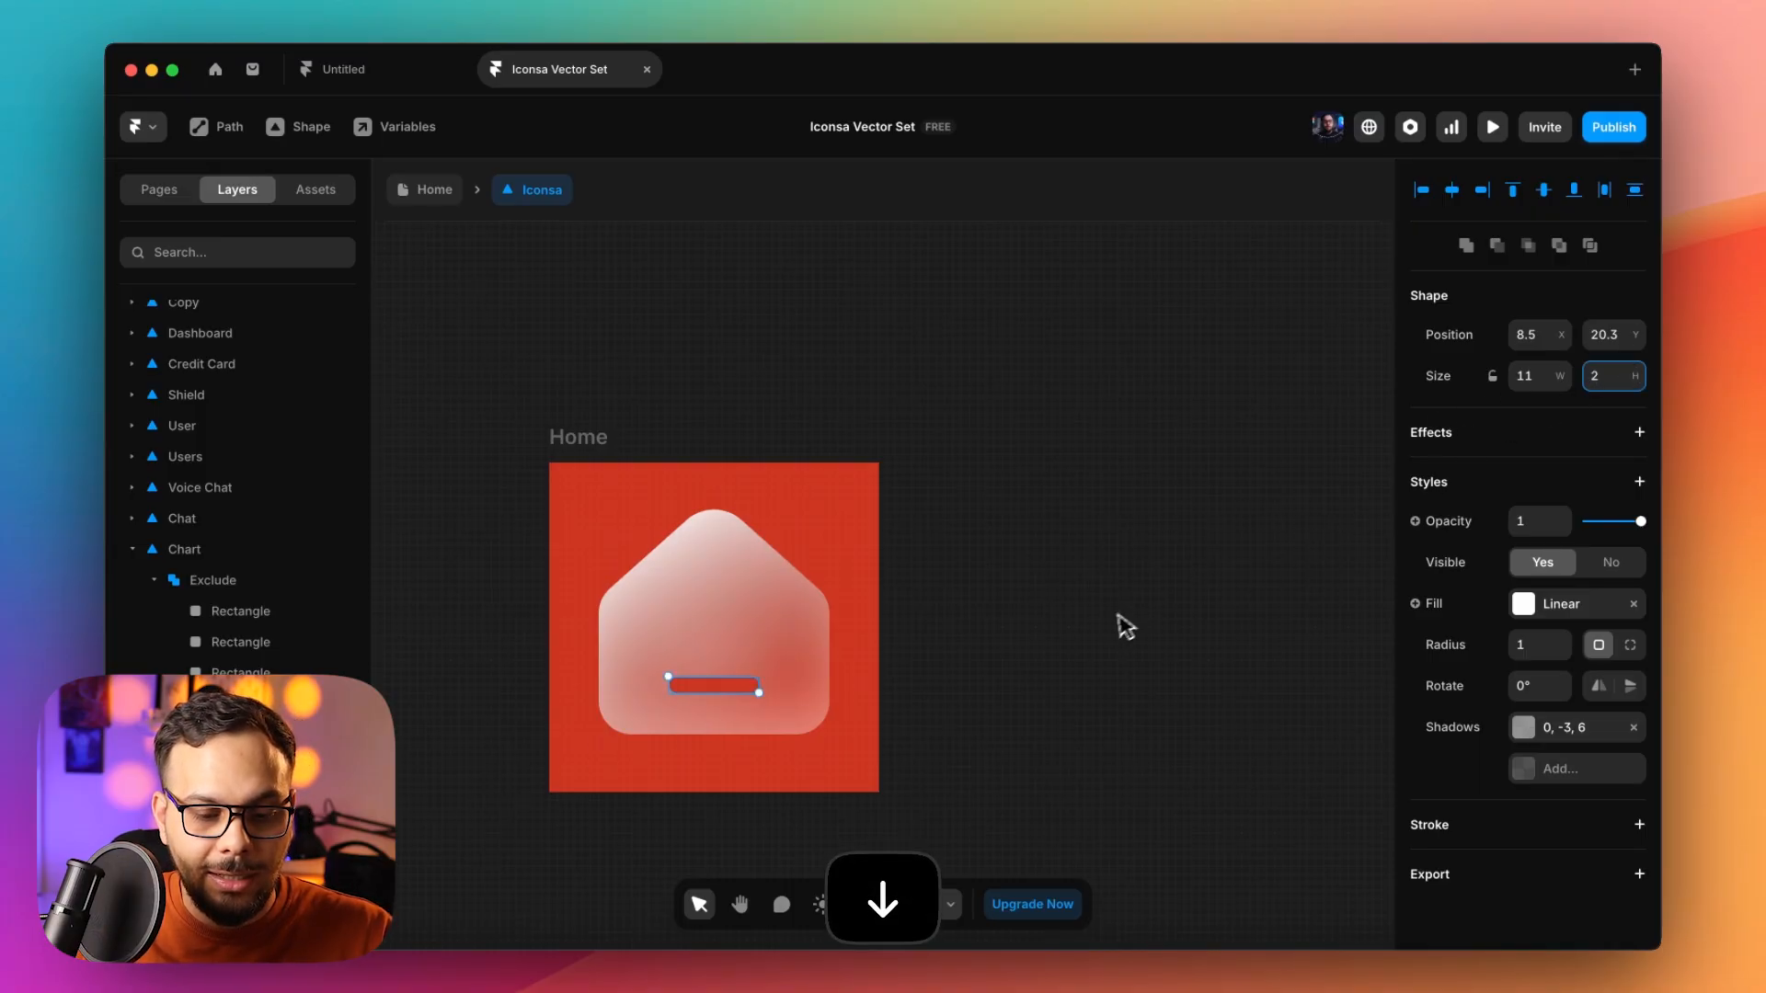
pyautogui.click(963, 702)
# Move the cutout rectangle inside the house shape down to Y 21.3.
pyautogui.scroll(10, 828, 611)
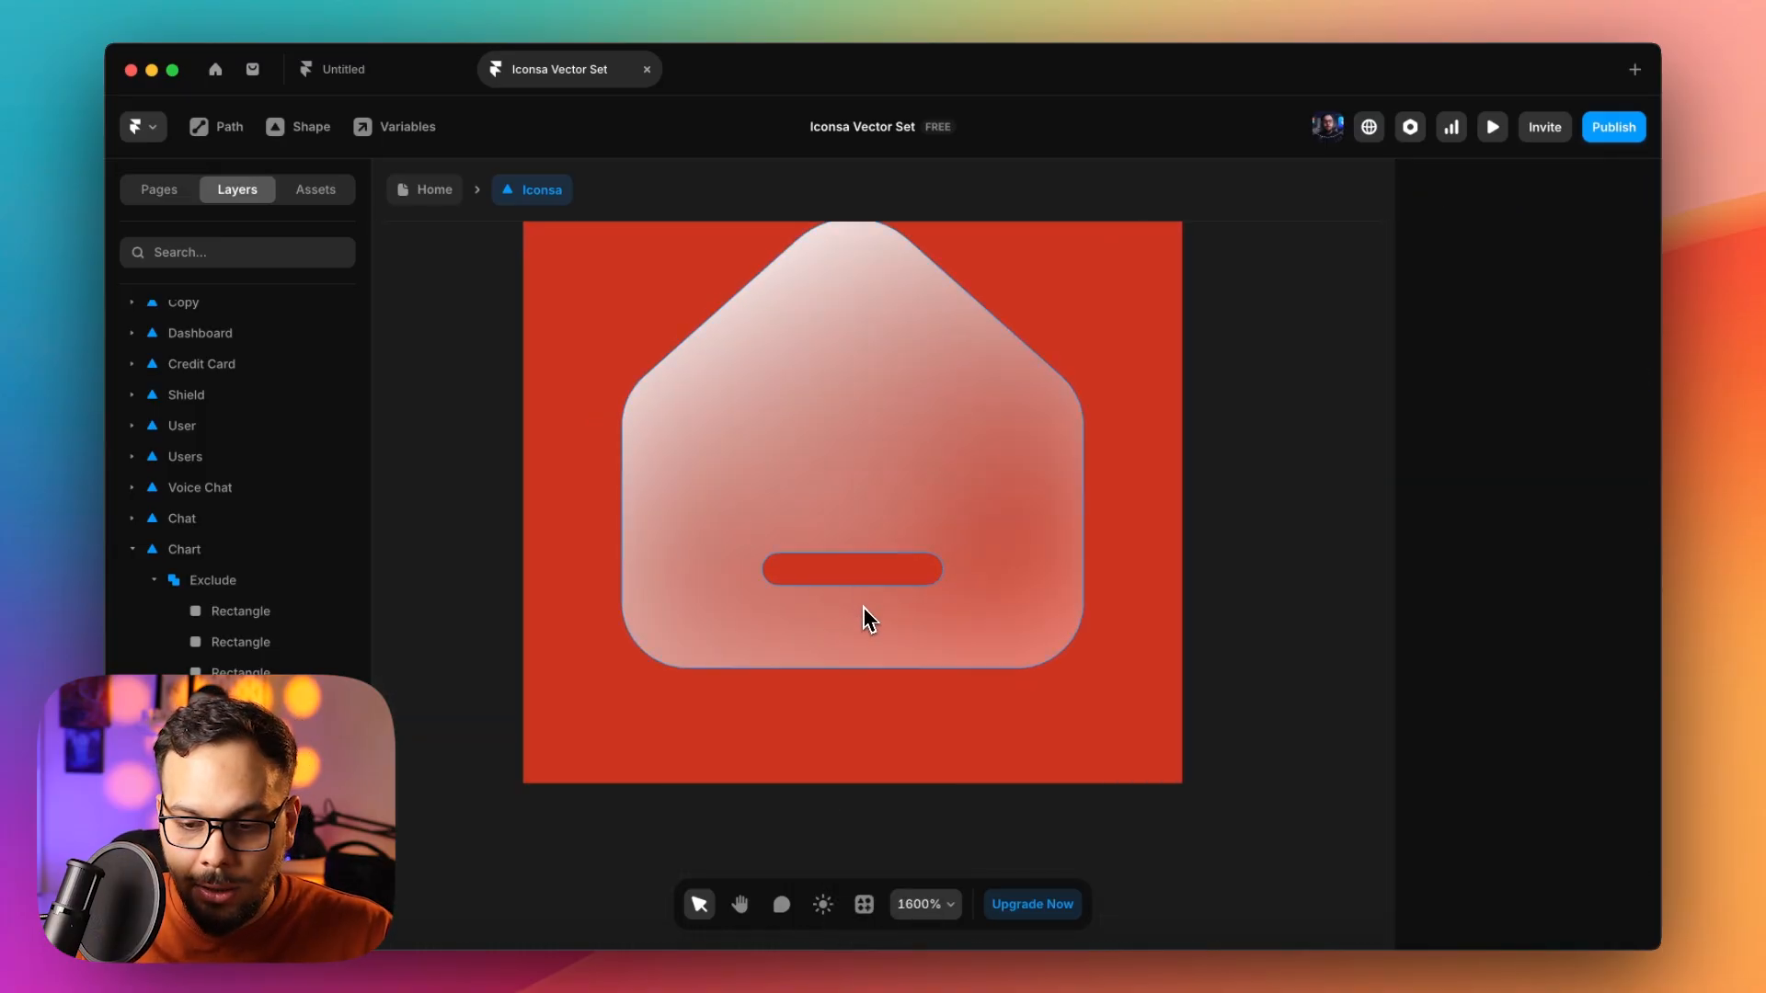
pyautogui.click(872, 623)
pyautogui.click(773, 568)
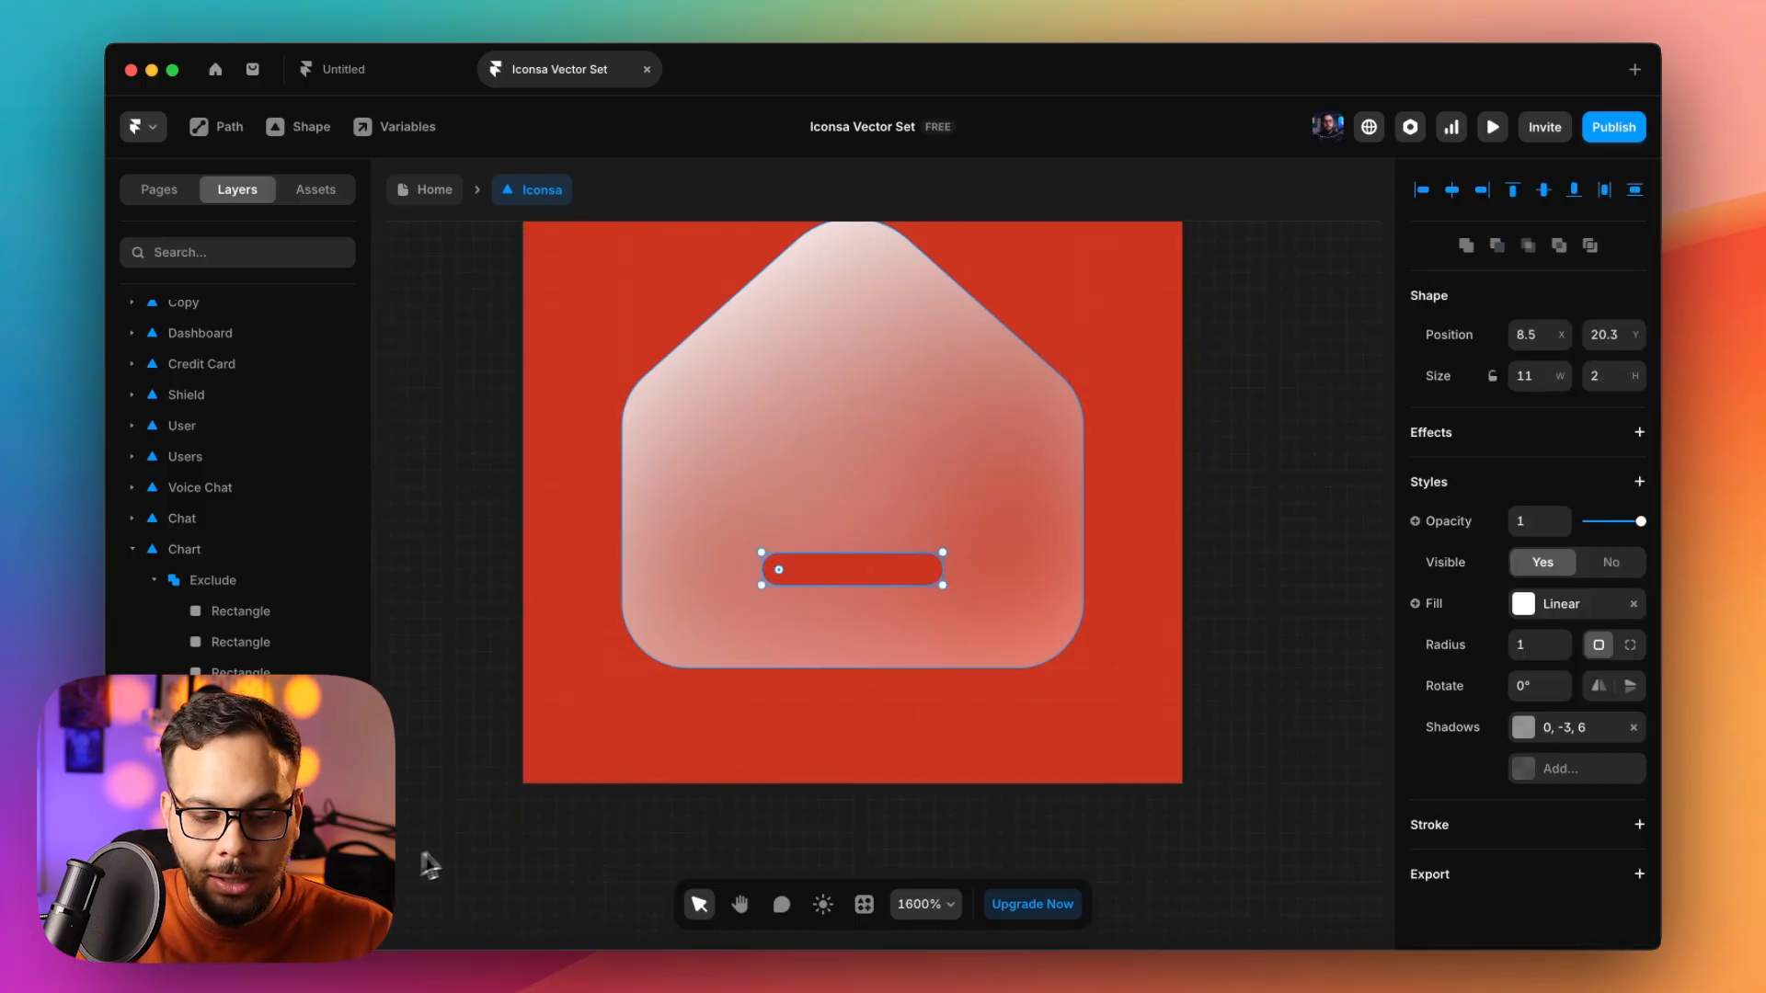
pyautogui.press('Down')
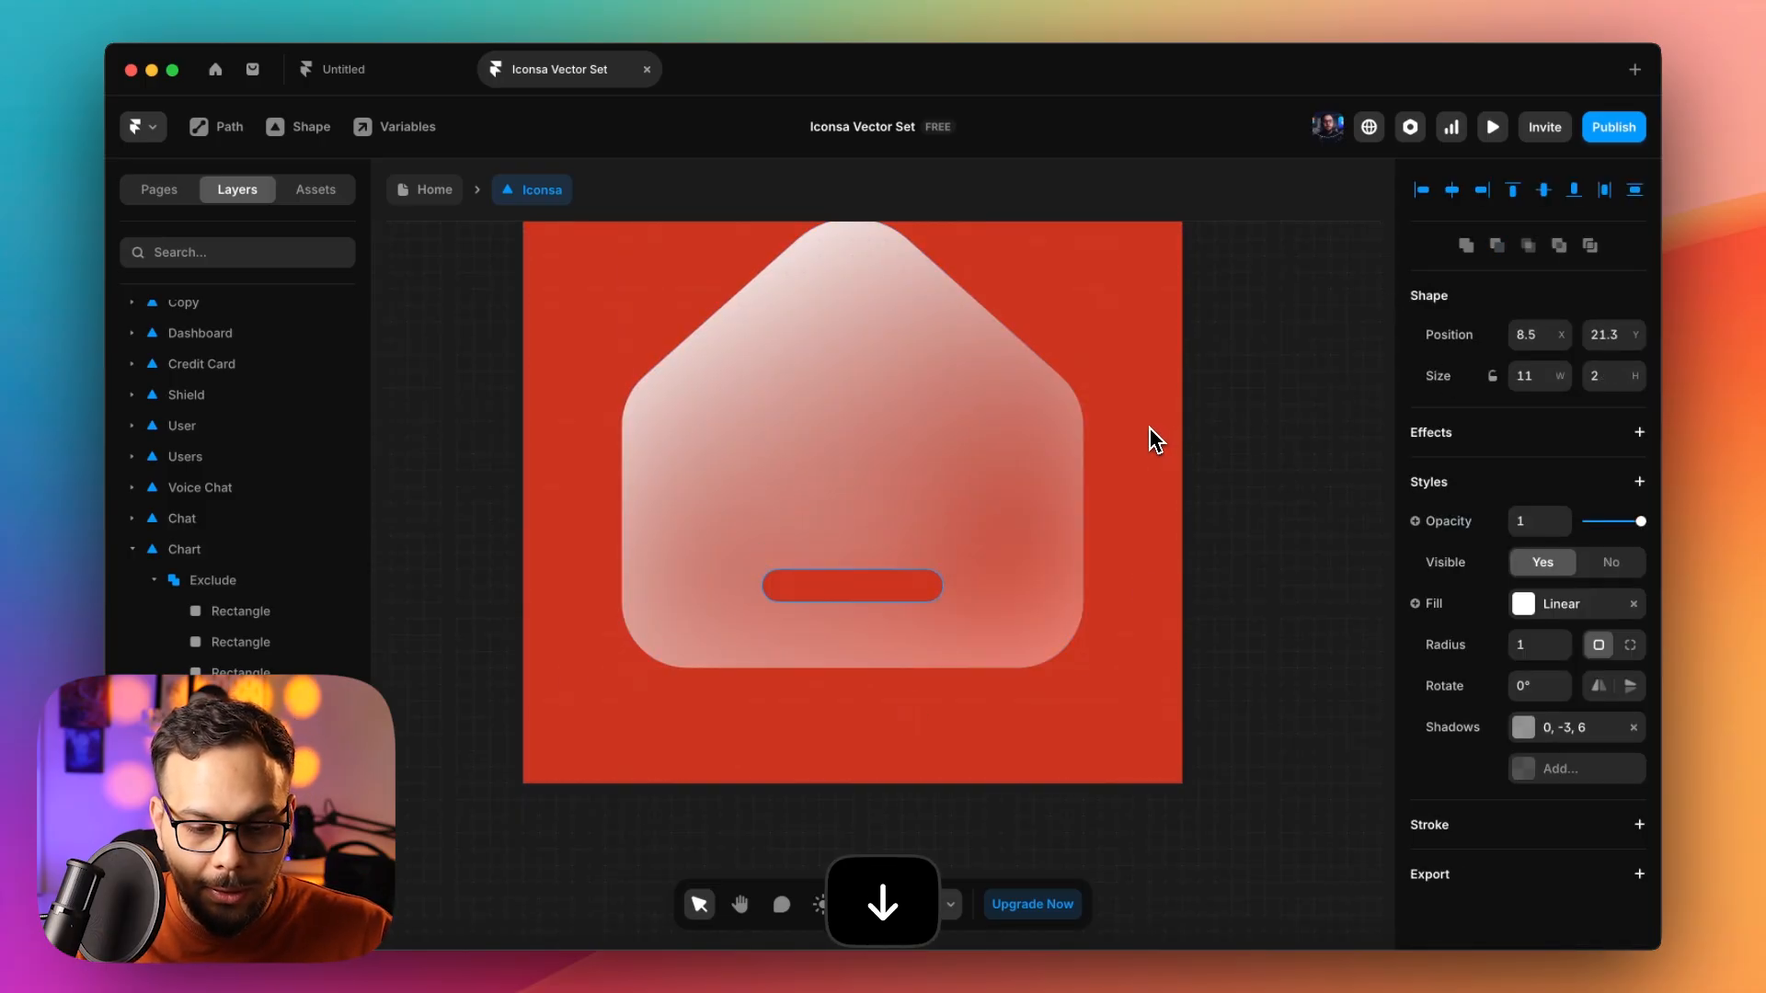
# Check the finished Home icon beside its neighbours and return from the Iconsa vector set to the Home page.
pyautogui.click(1201, 425)
pyautogui.hotkey('alt', 'z')
pyautogui.keyDown('alt'); pyautogui.click(1045, 446); pyautogui.keyUp('alt')
pyautogui.keyDown('alt'); pyautogui.click(1045, 448); pyautogui.keyUp('alt')
pyautogui.hscroll(2, 1045, 449)
pyautogui.scroll(2, 1046, 449)
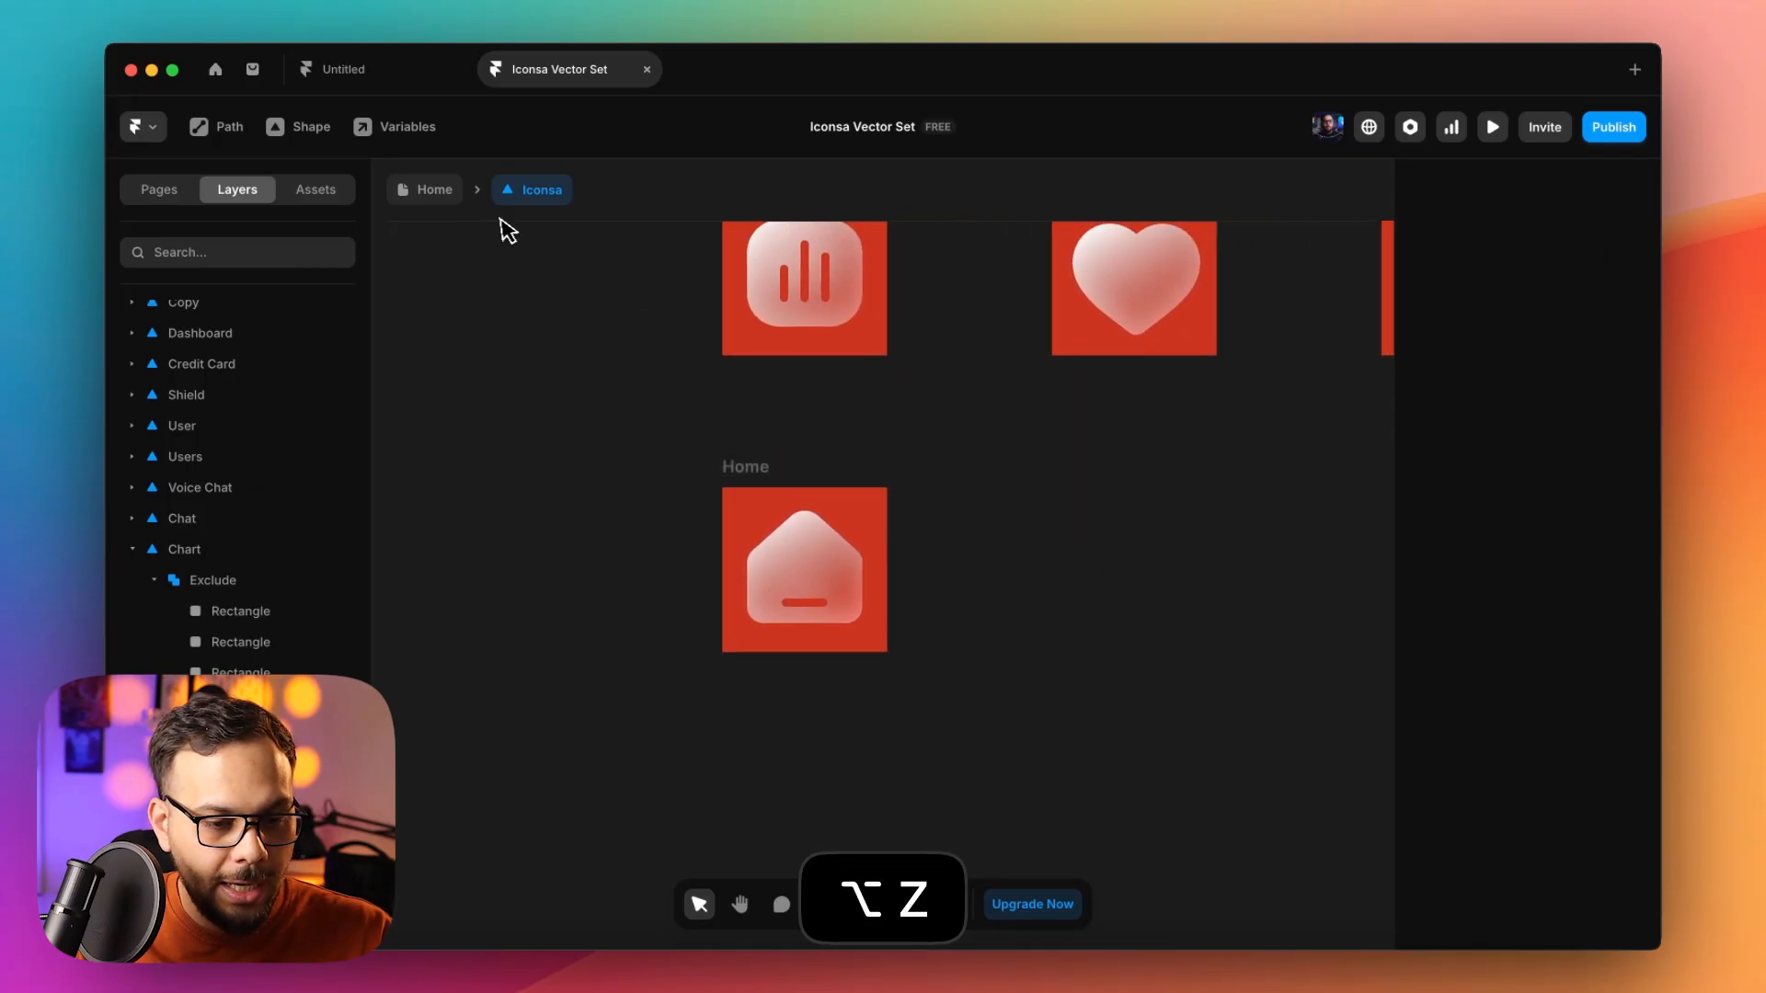
pyautogui.click(451, 195)
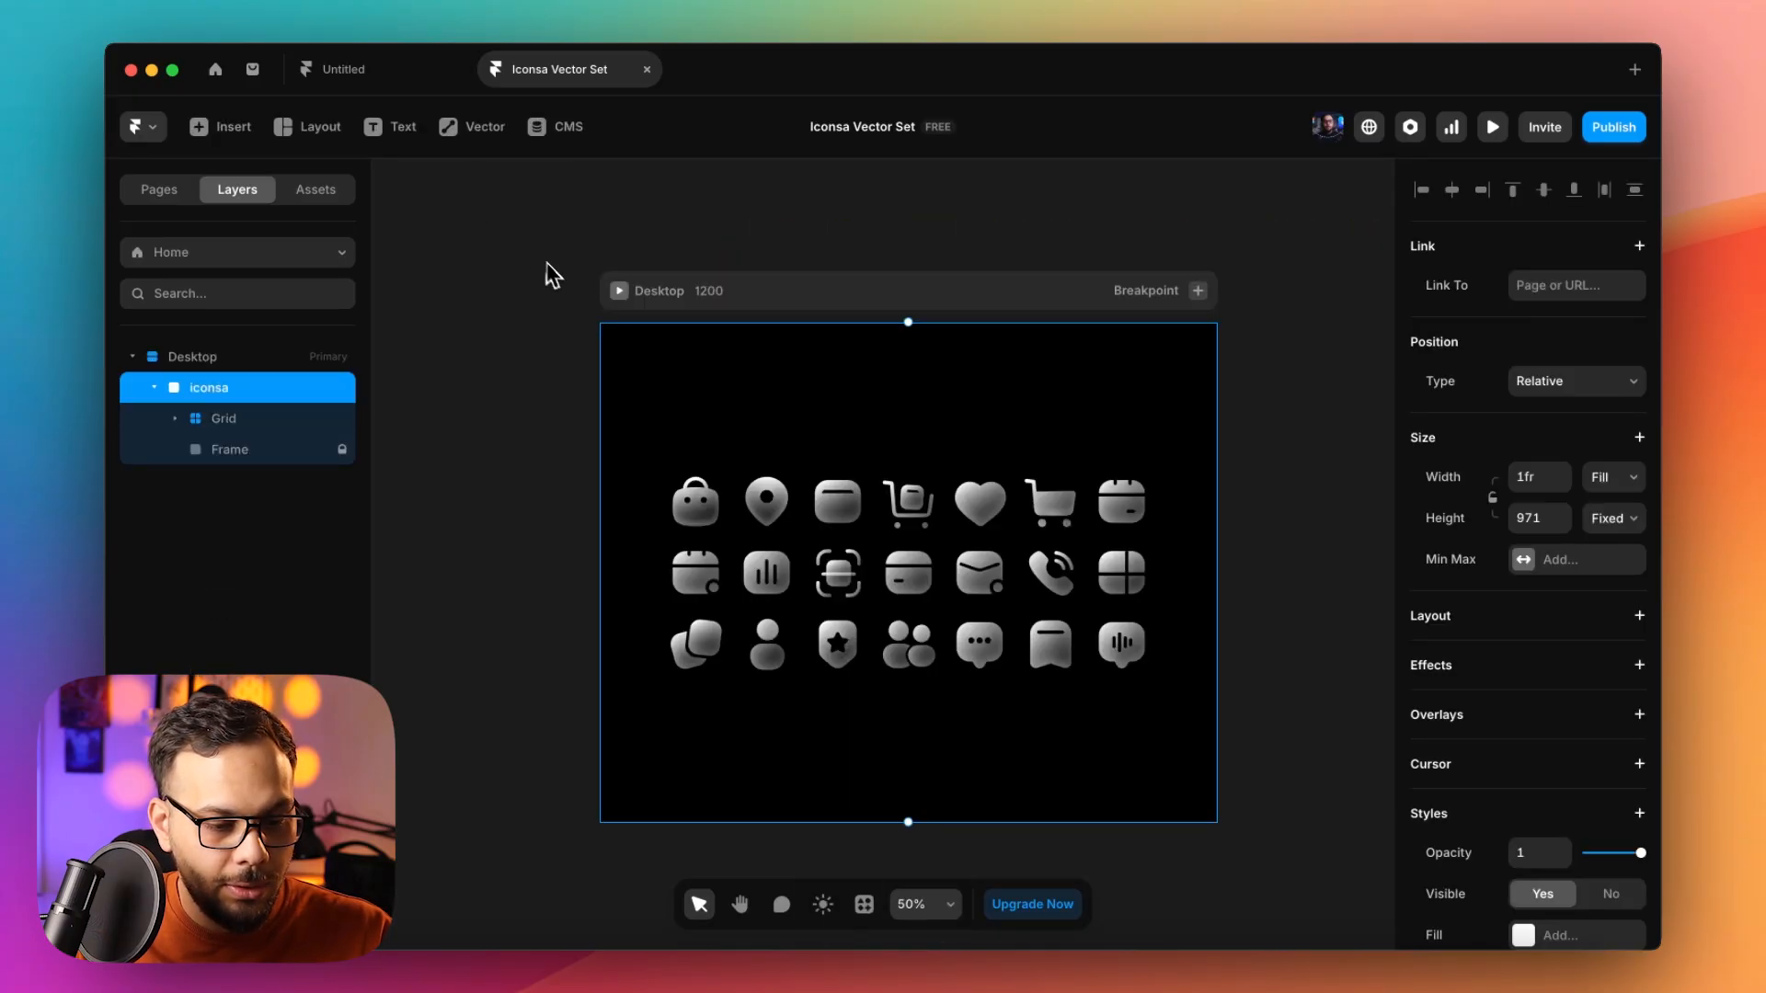
# Place an Iconsa vector above the icon grid in the Desktop frame and switch its icon to Home.
pyautogui.click(309, 195)
pyautogui.moveTo(214, 538); pyautogui.dragTo(793, 393)
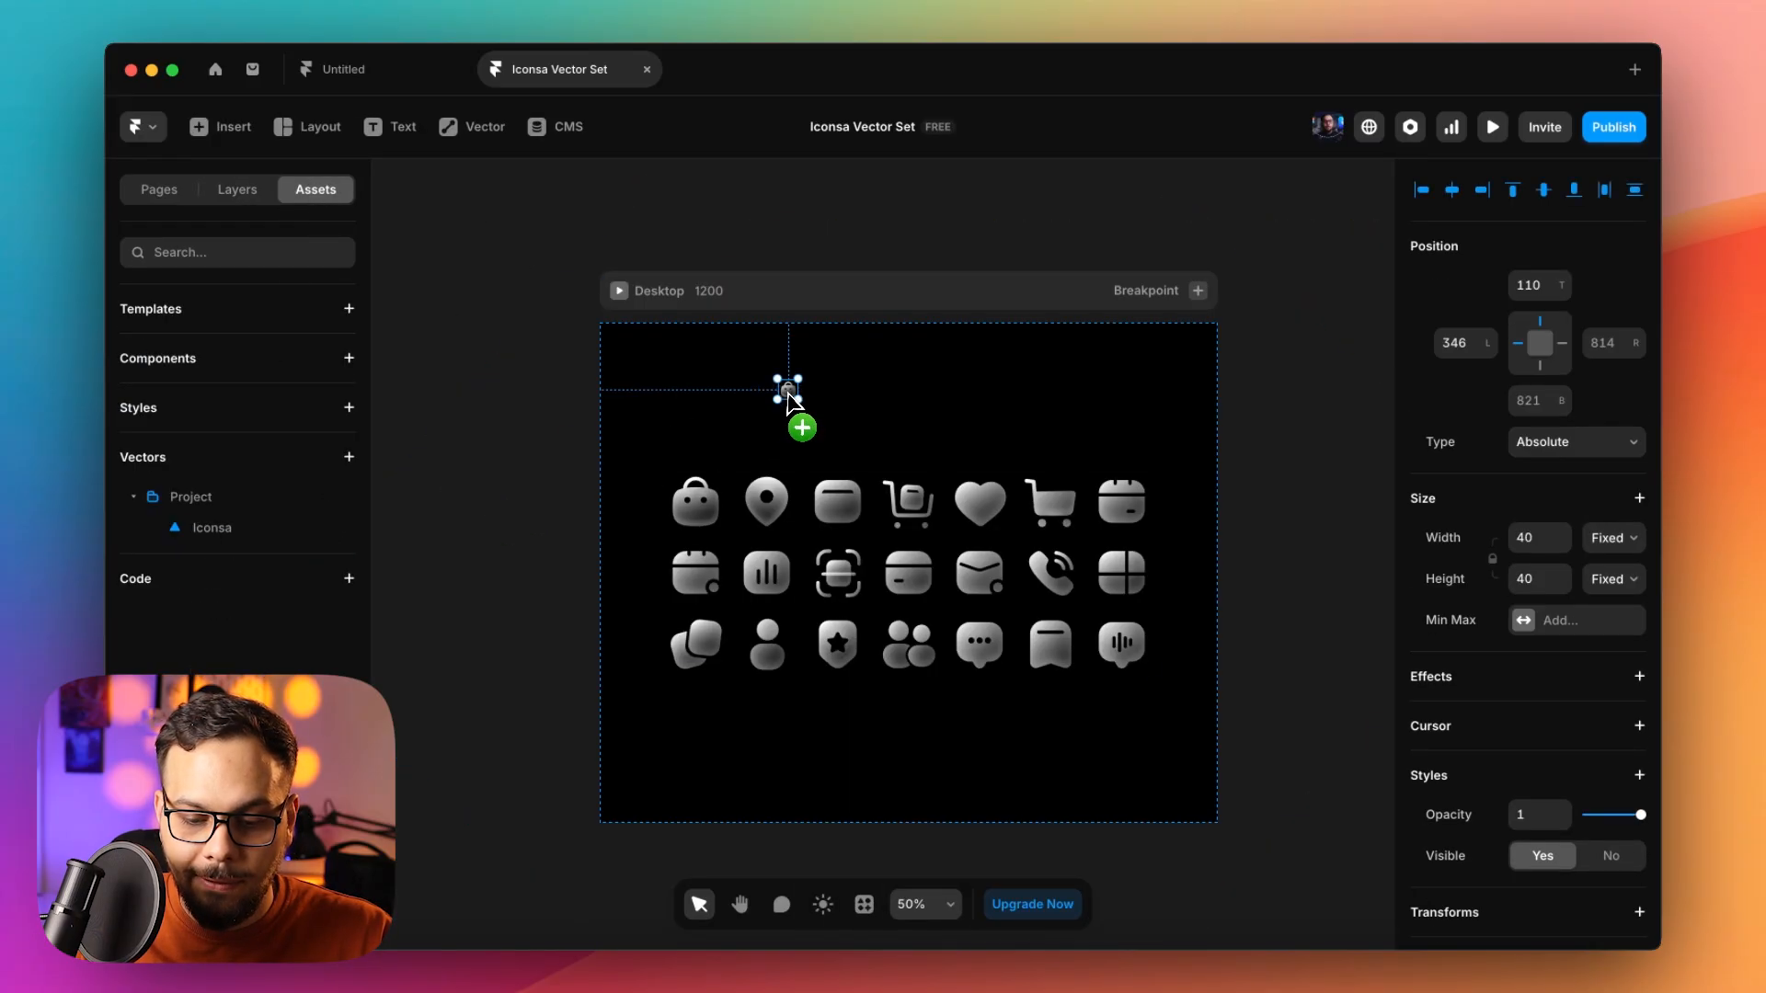
pyautogui.scroll(-5, 1546, 761)
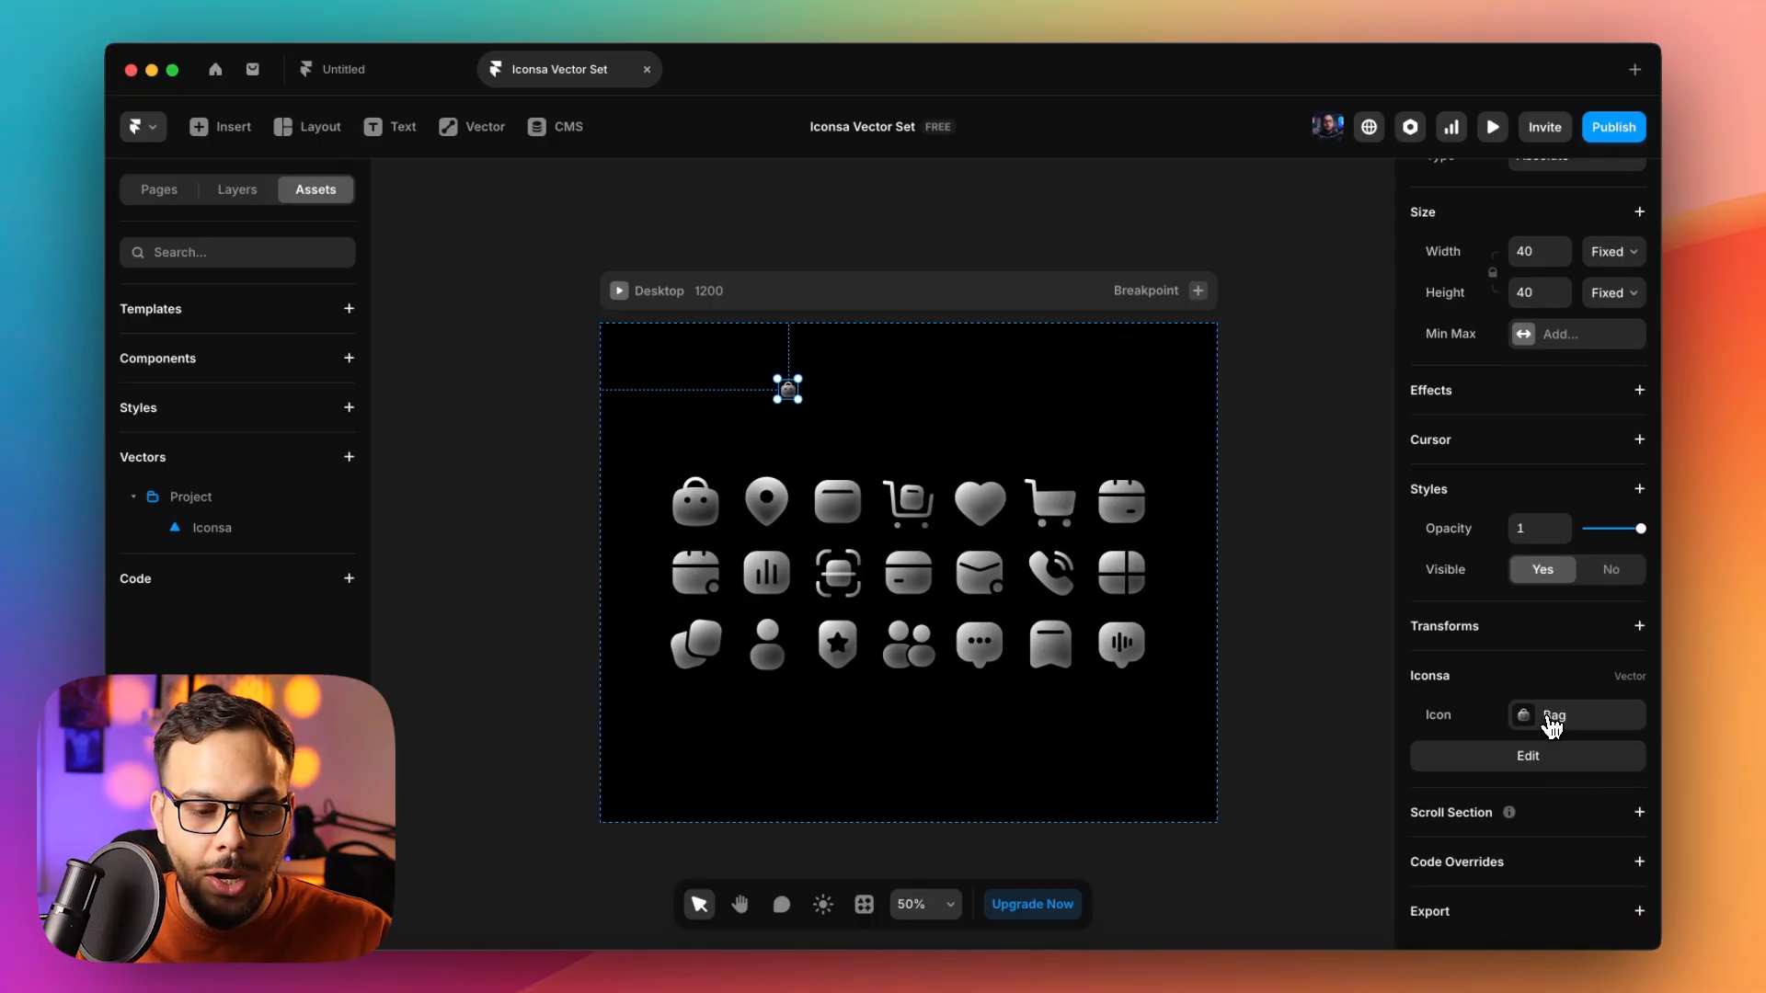
pyautogui.click(1547, 720)
pyautogui.click(1177, 895)
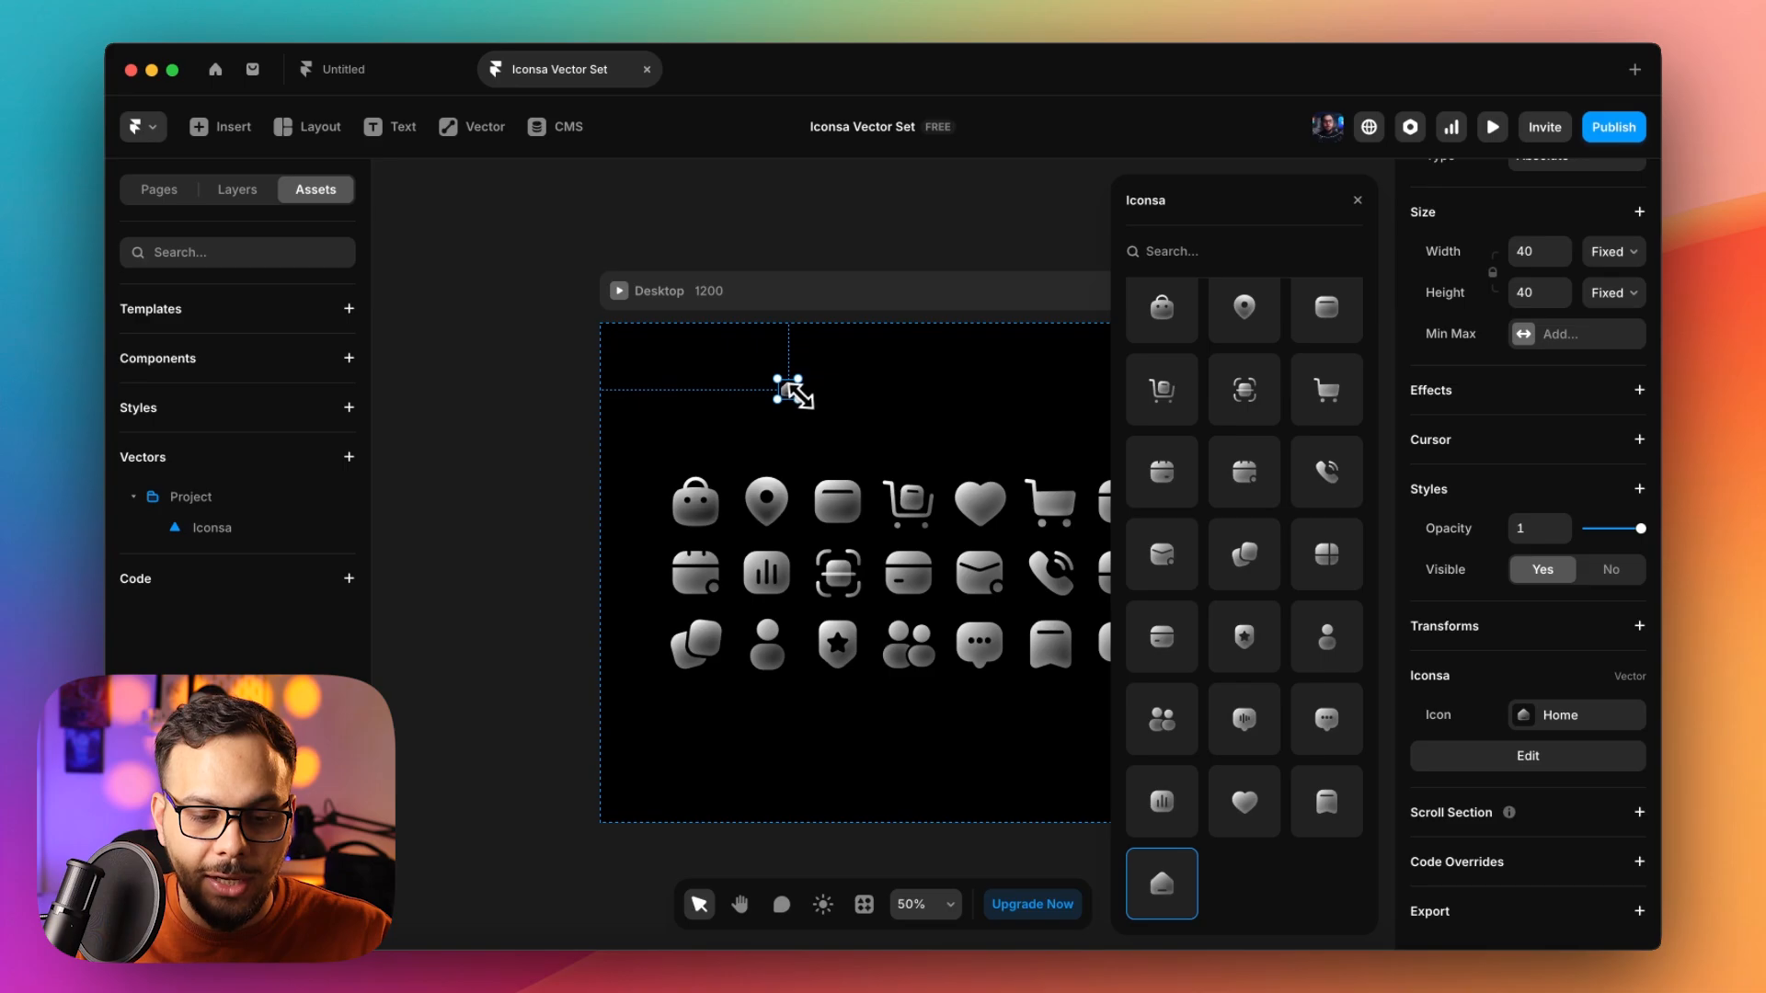
# Resize the placed Home icon above the icon grid and delete it from the Desktop frame.
pyautogui.moveTo(793, 394)
pyautogui.mouseDown()
pyautogui.moveTo(879, 453)
pyautogui.moveTo(859, 410)
pyautogui.moveTo(766, 342)
pyautogui.moveTo(856, 410)
pyautogui.moveTo(824, 387)
pyautogui.mouseUp()
pyautogui.press('BackSpace')
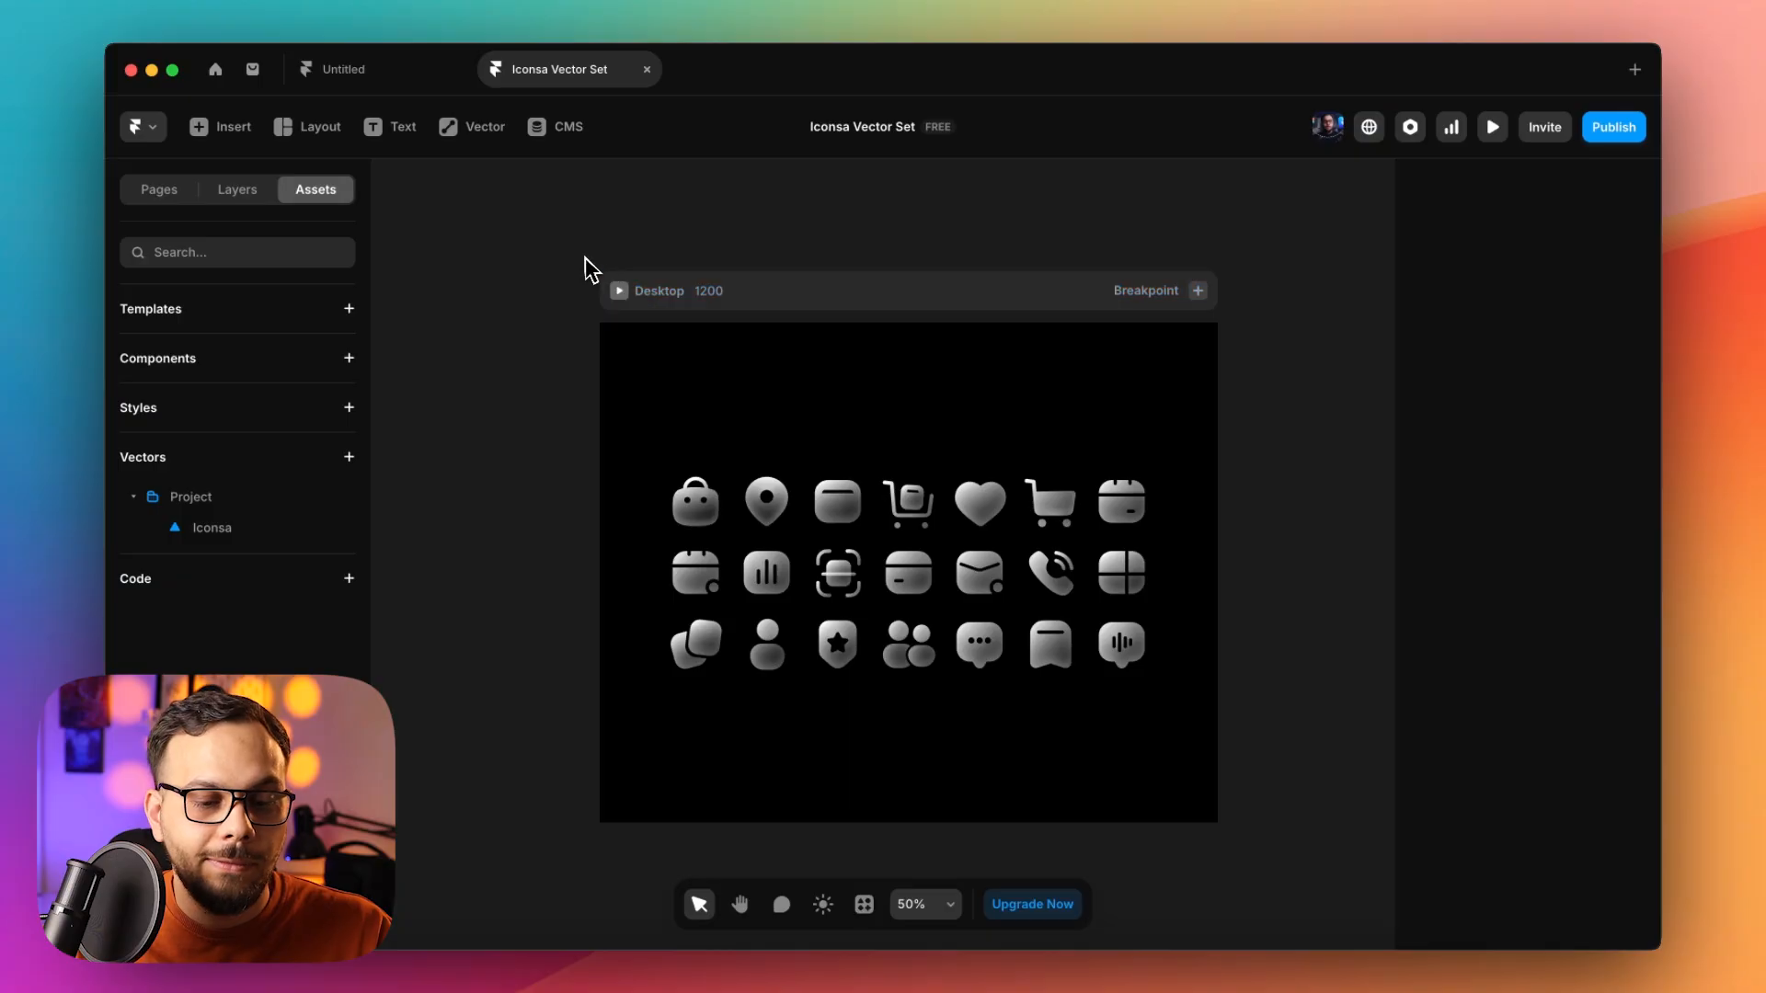
# Open the Iconsa vector set to review all its icons together, and go back to the Home page.
pyautogui.click(644, 290)
pyautogui.click(616, 230)
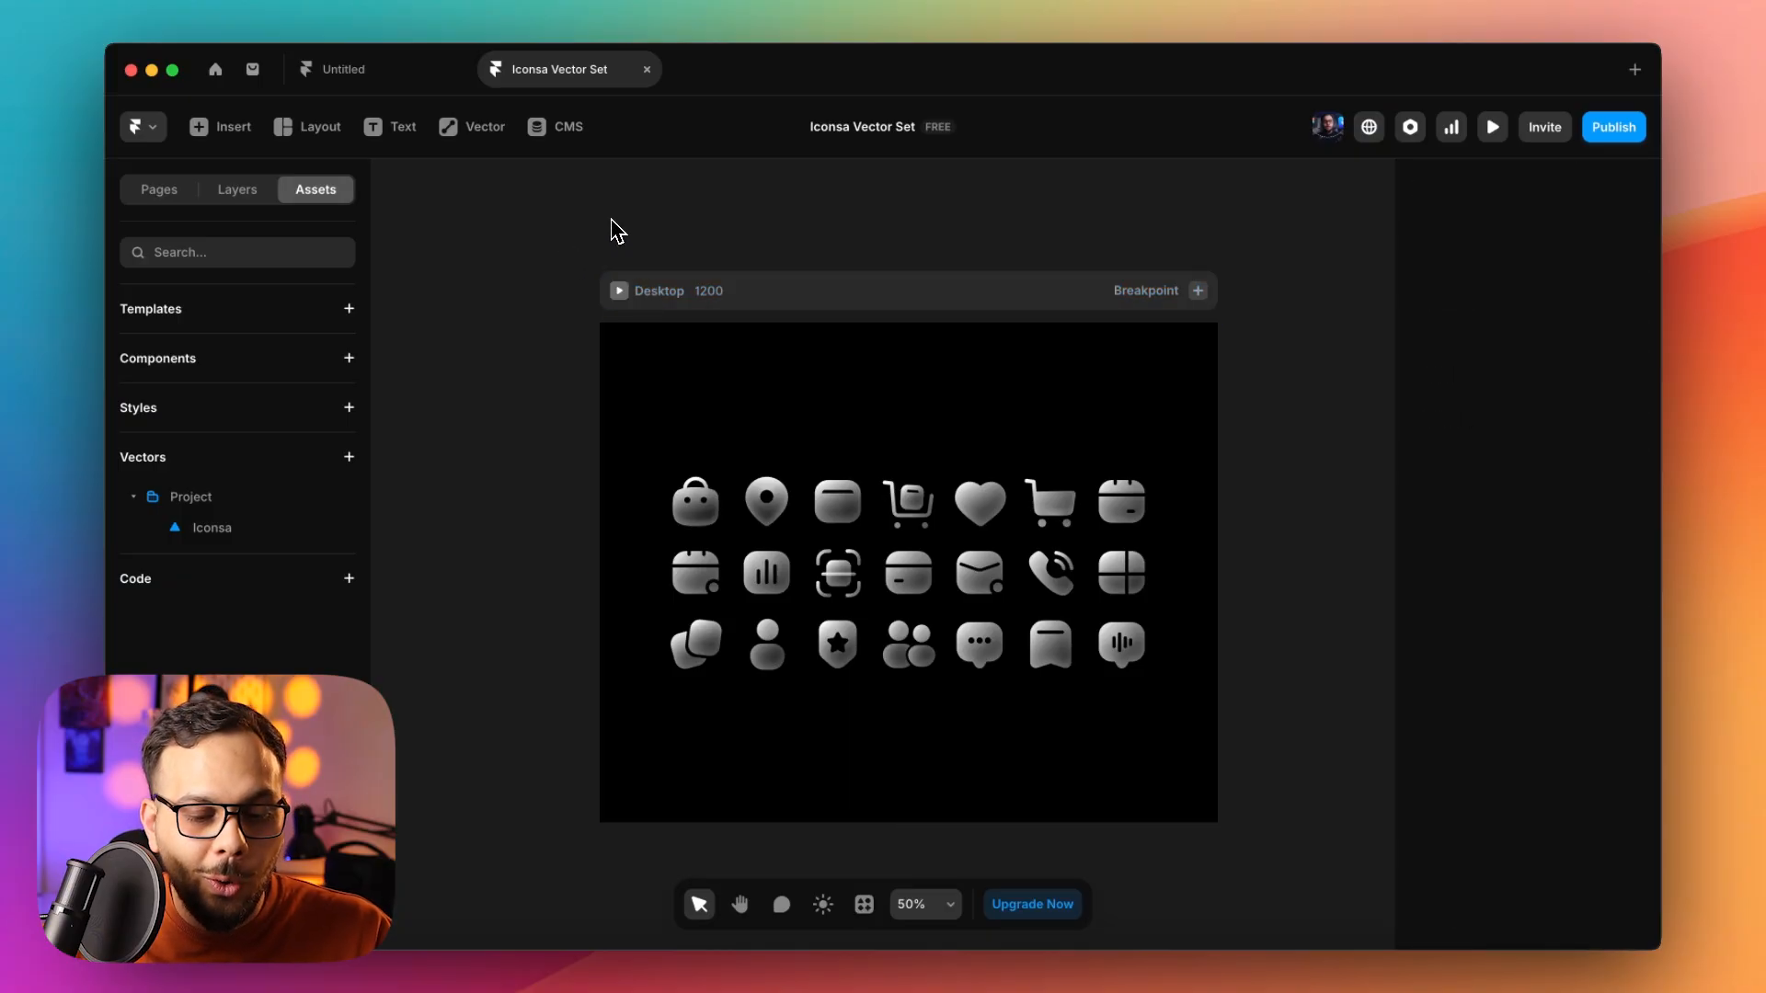
pyautogui.click(681, 291)
pyautogui.click(236, 526)
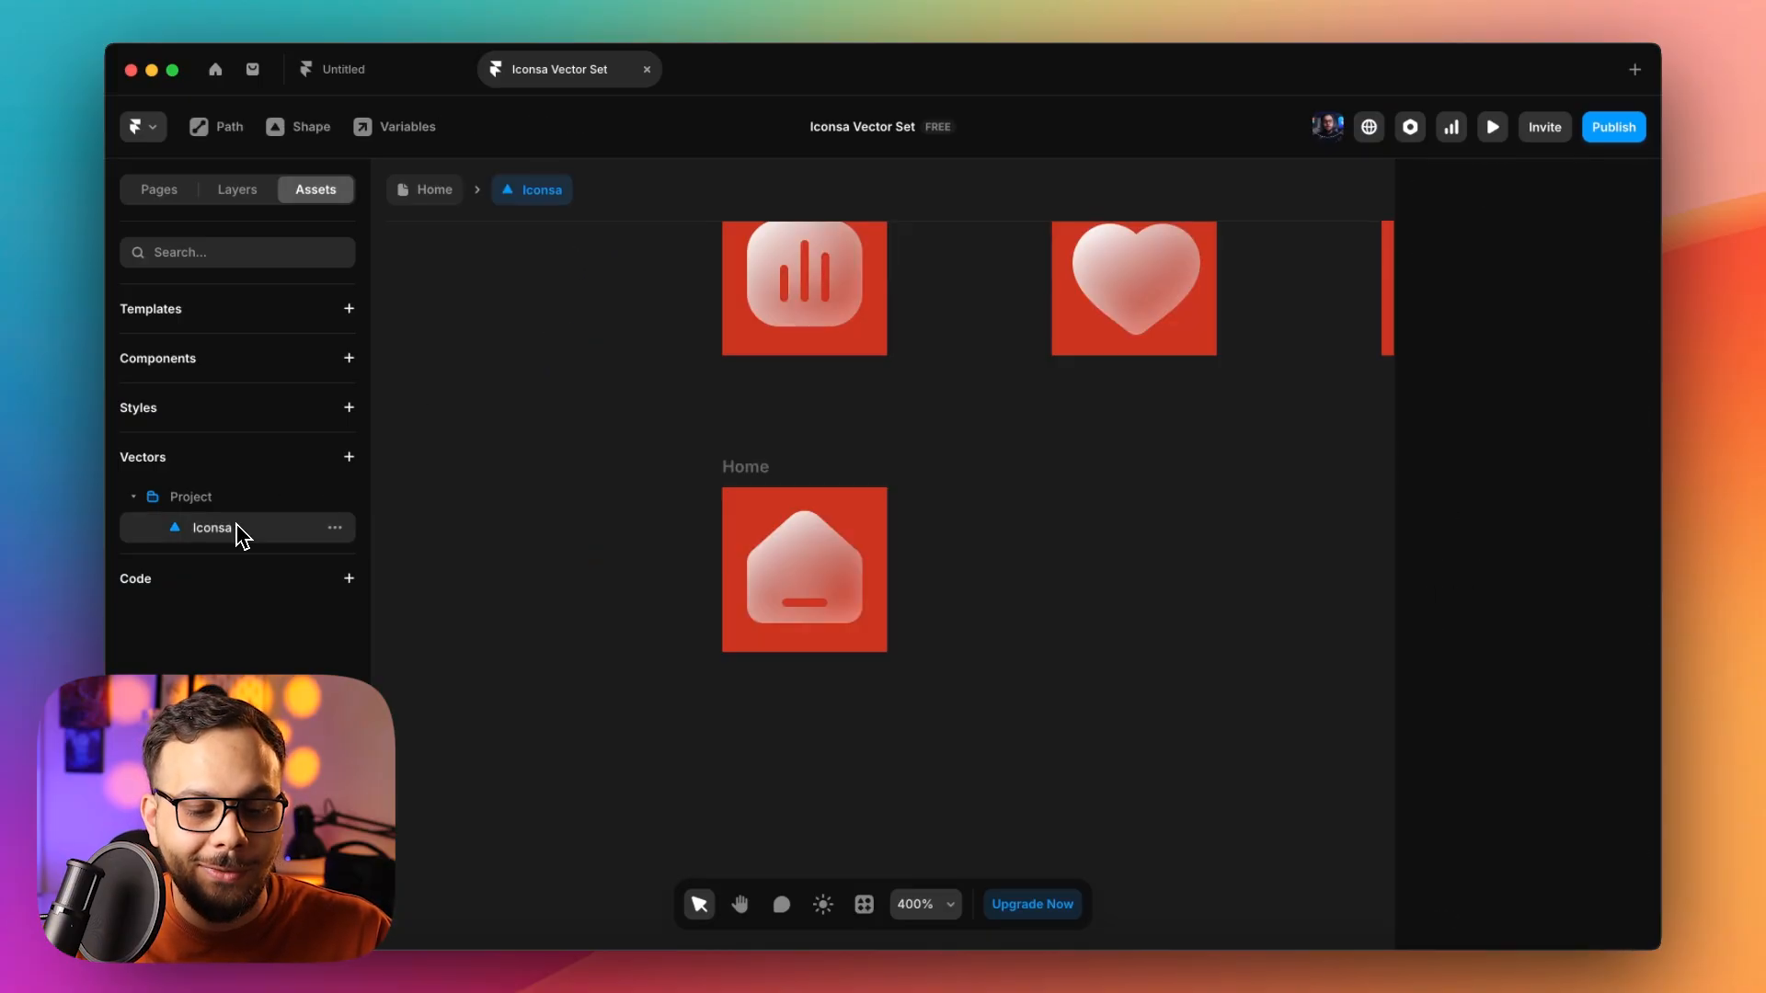
pyautogui.keyDown('alt'); pyautogui.click(816, 432); pyautogui.keyUp('alt')
pyautogui.keyDown('alt'); pyautogui.click(817, 432); pyautogui.keyUp('alt')
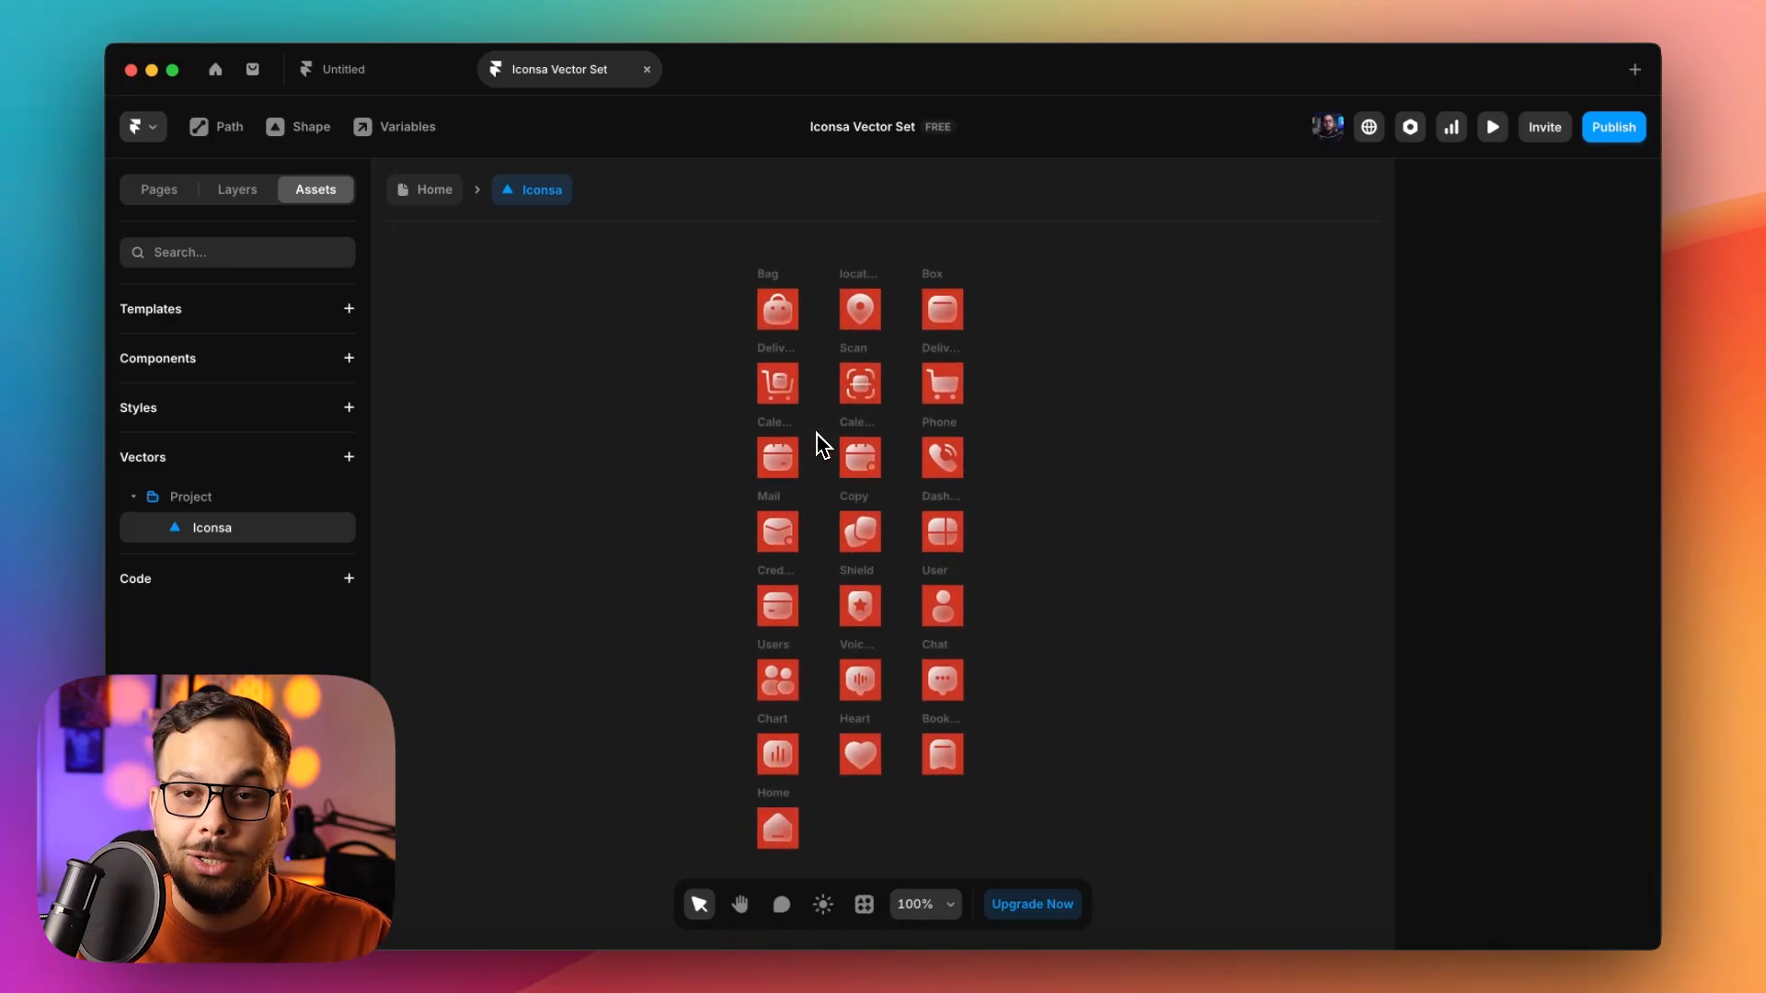
pyautogui.click(422, 190)
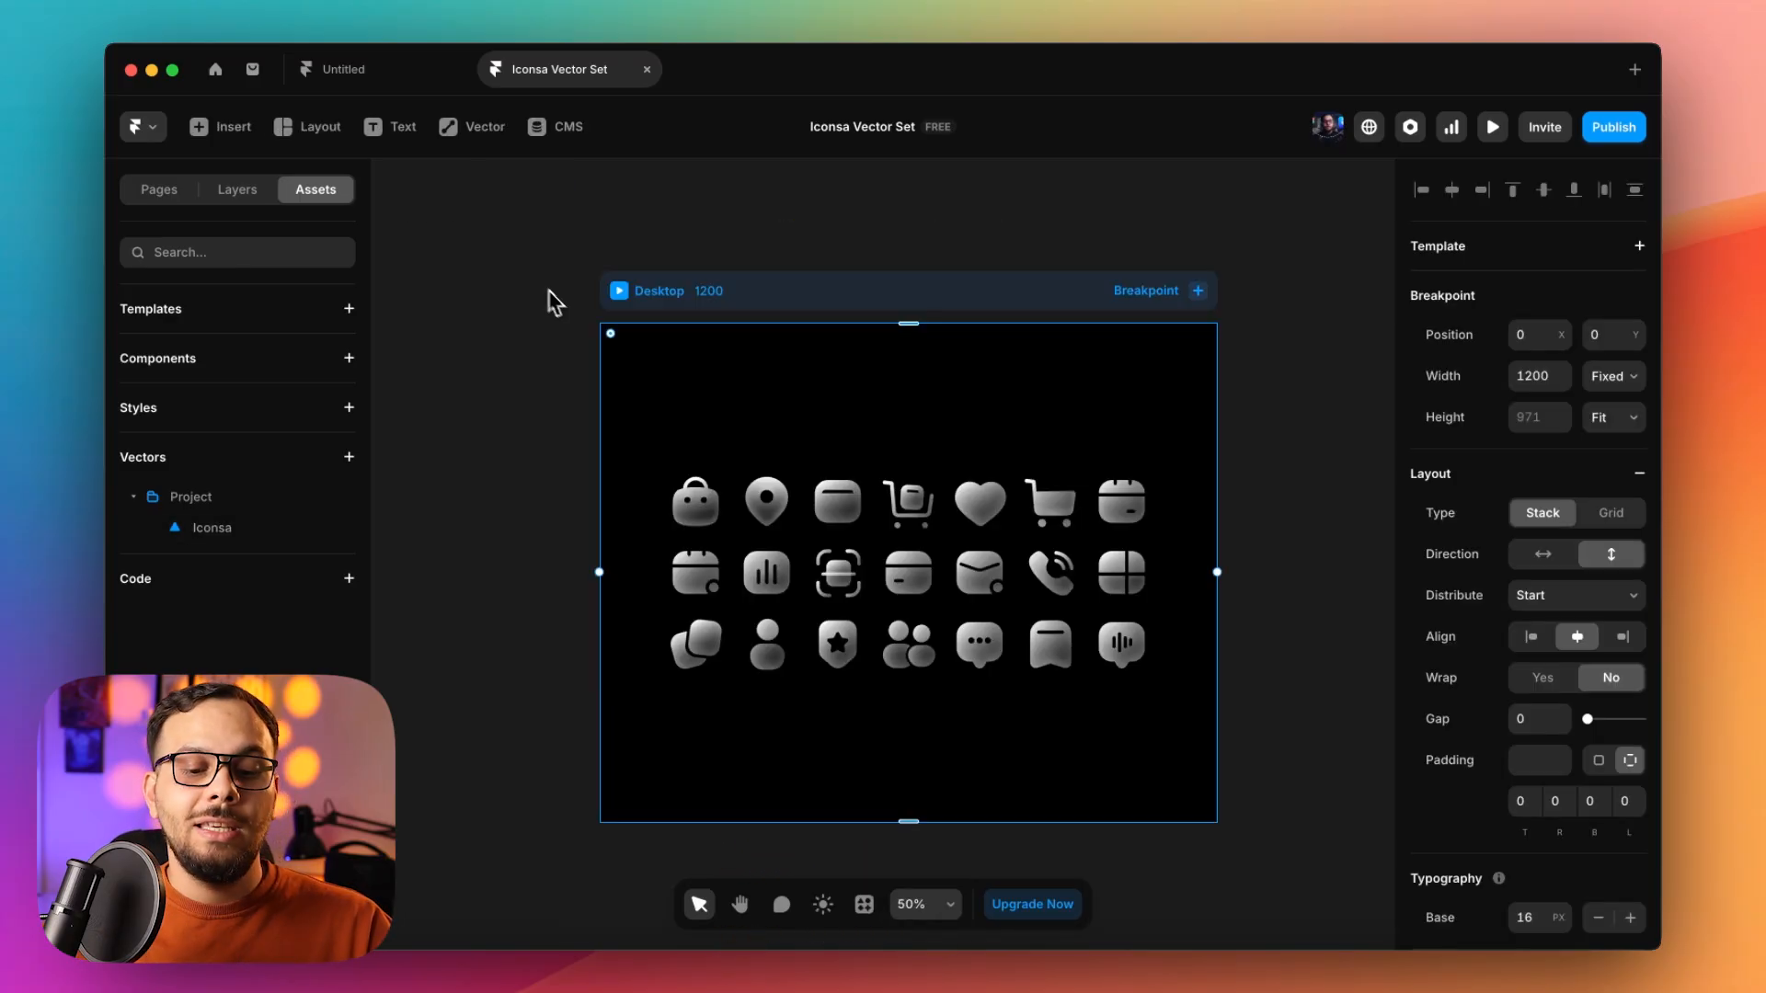